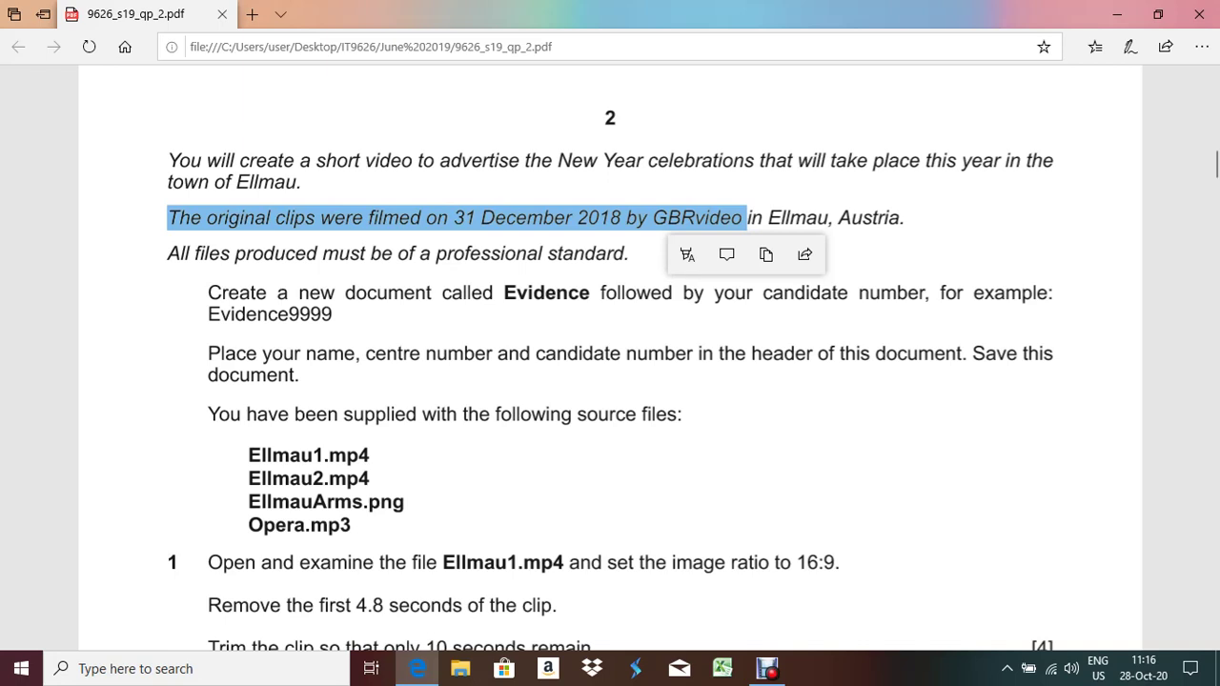
Scroll the exam PDF down to the source file list and the Task 1 instructions
{"action": "left_click_drag", "start_coordinate": [351, 526], "coordinate": [208, 446]}
{"action": "scroll", "coordinate": [610, 358], "scroll_direction": "down", "scroll_amount": 3}
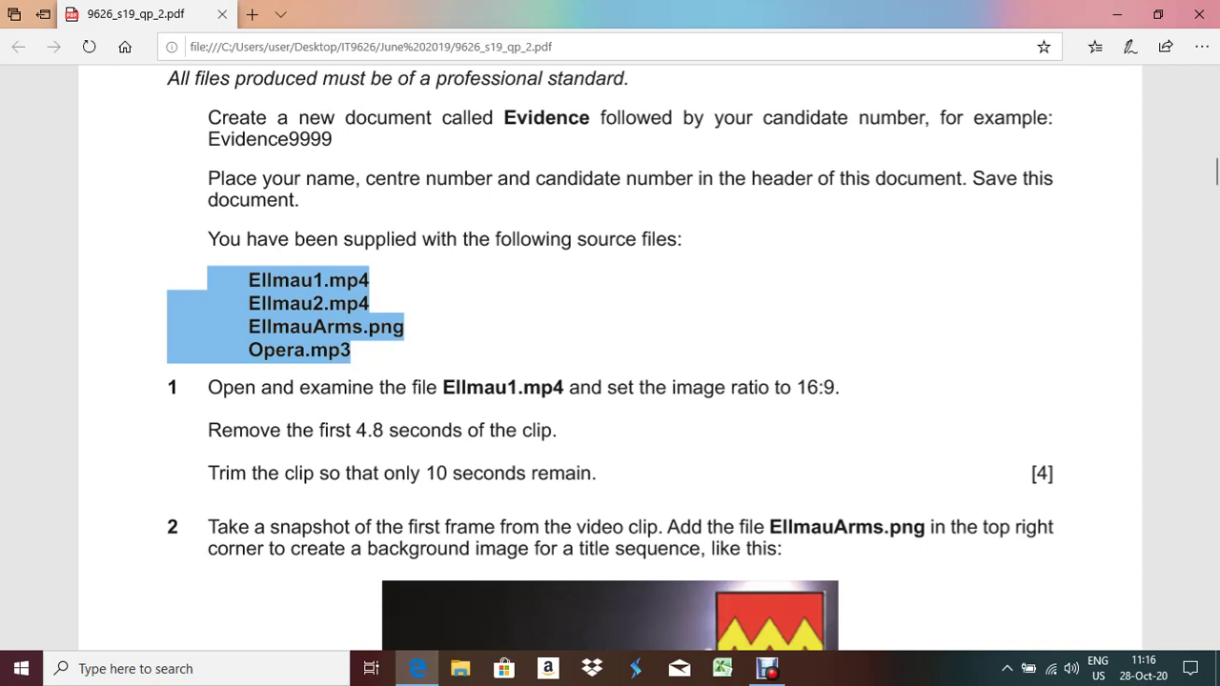
Check the source files in the 02 folder, then launch Movie Maker with an empty project
{"action": "key", "text": "super+d"}
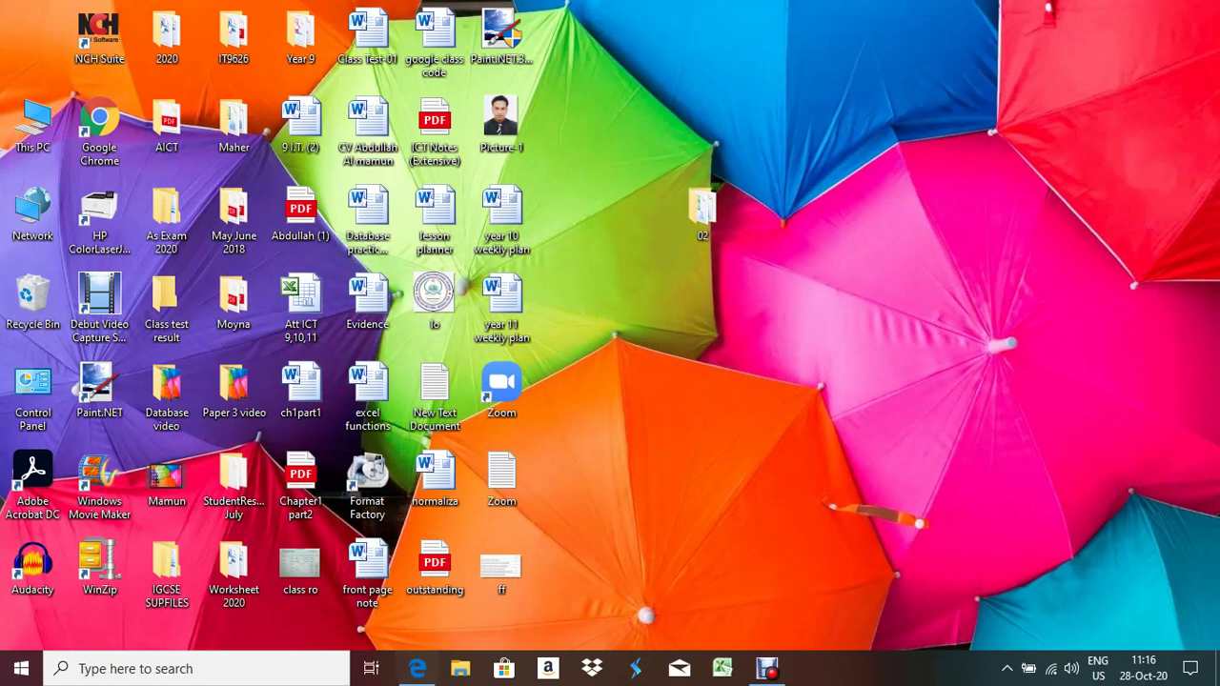
{"action": "double_click", "coordinate": [703, 205]}
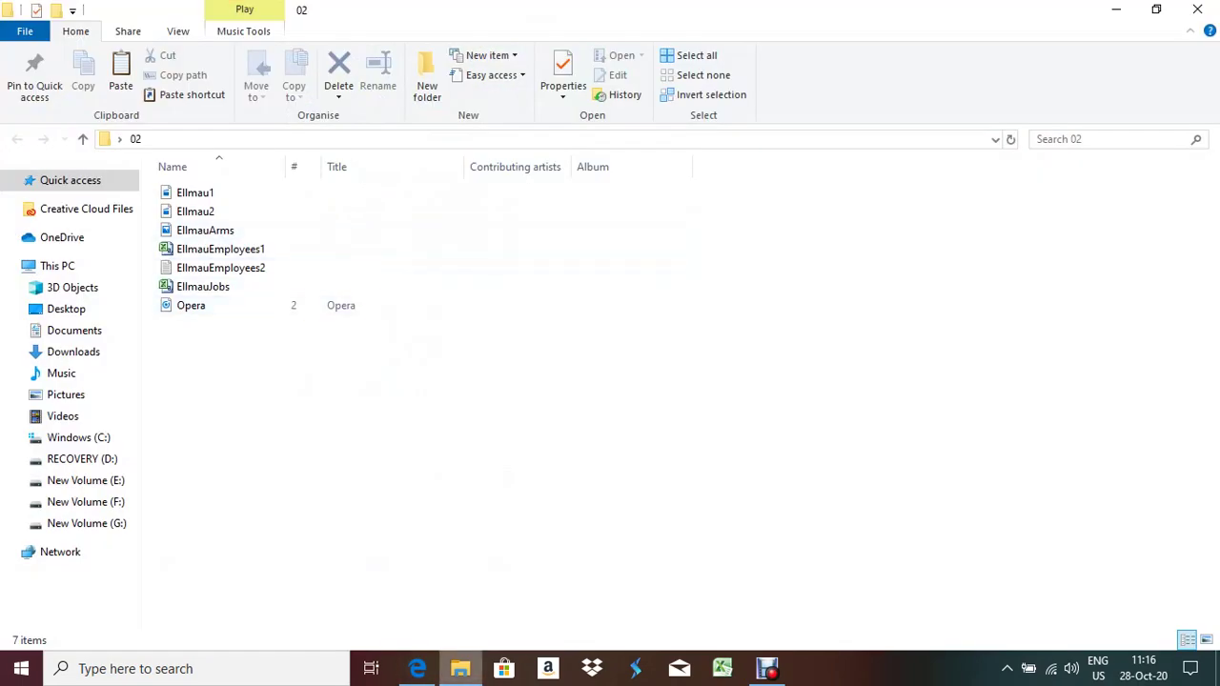
{"action": "left_click", "coordinate": [1197, 9]}
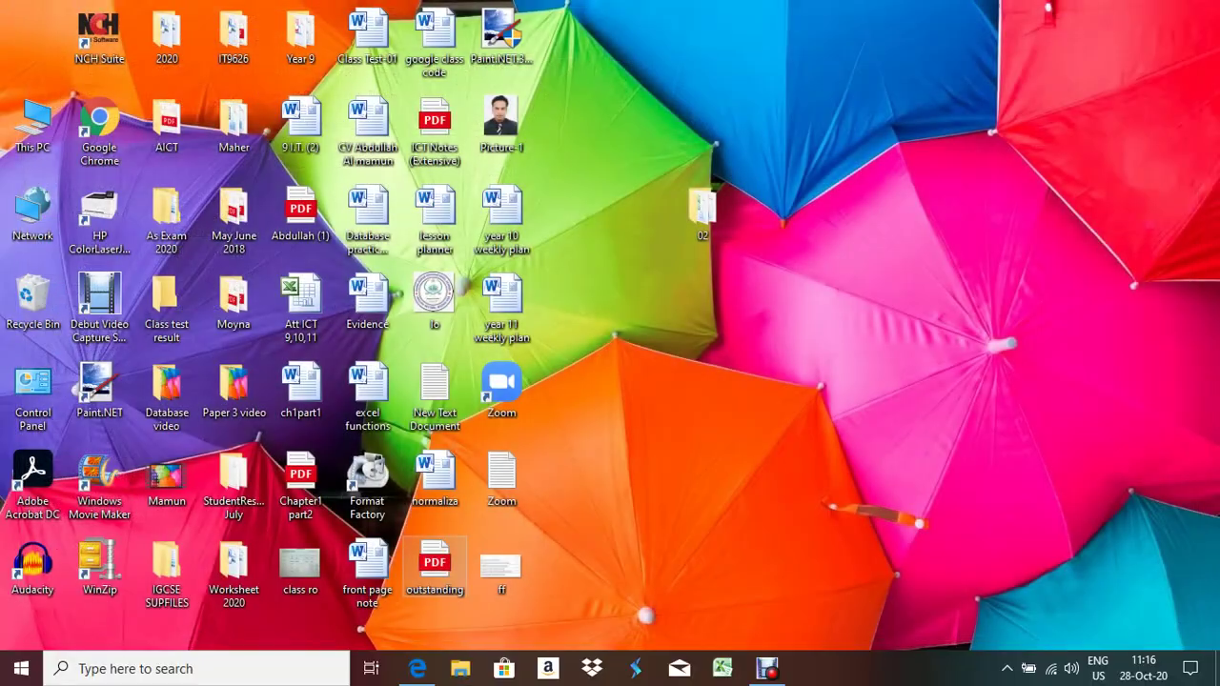
{"action": "left_click", "coordinate": [79, 668]}
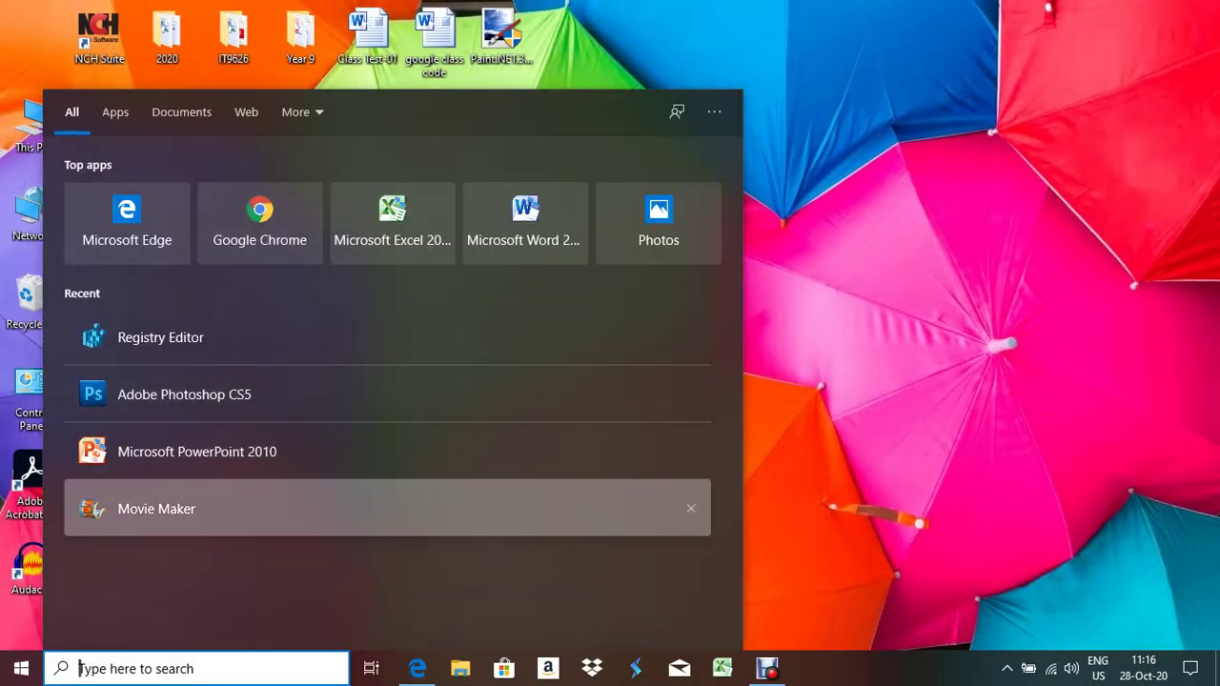
{"action": "key", "text": "Escape"}
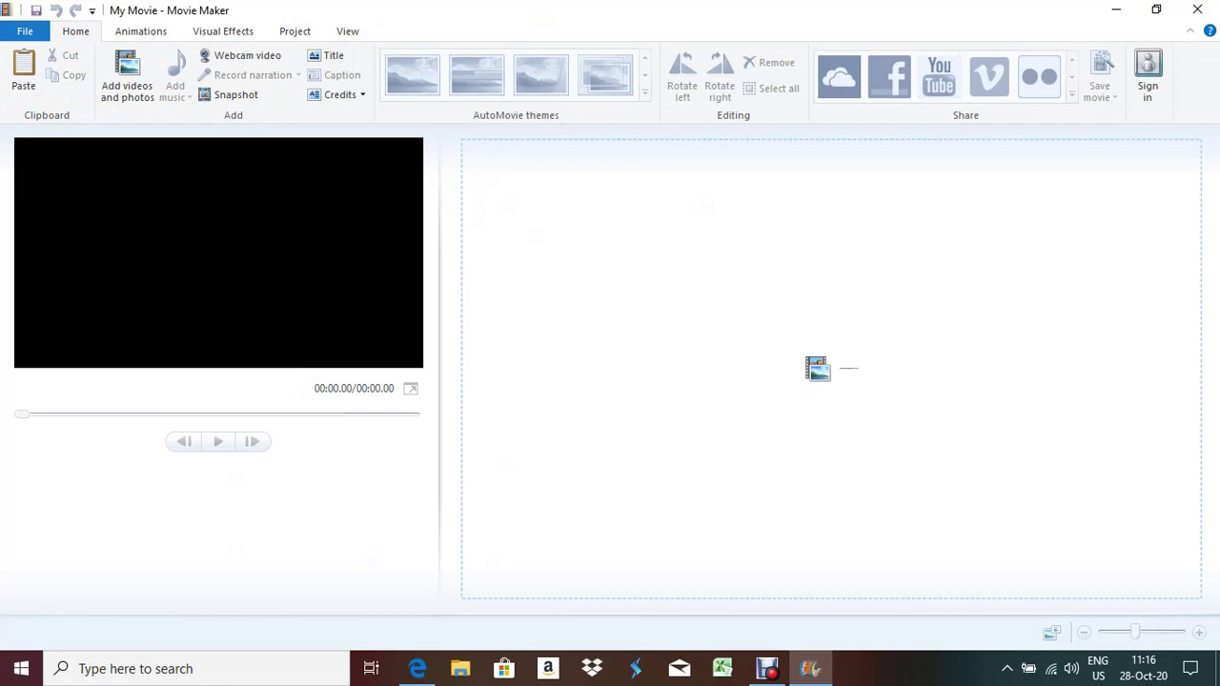
Add the Ellmau1 video clip to the project and bring up the aspect ratio settings
{"action": "left_click", "coordinate": [417, 668]}
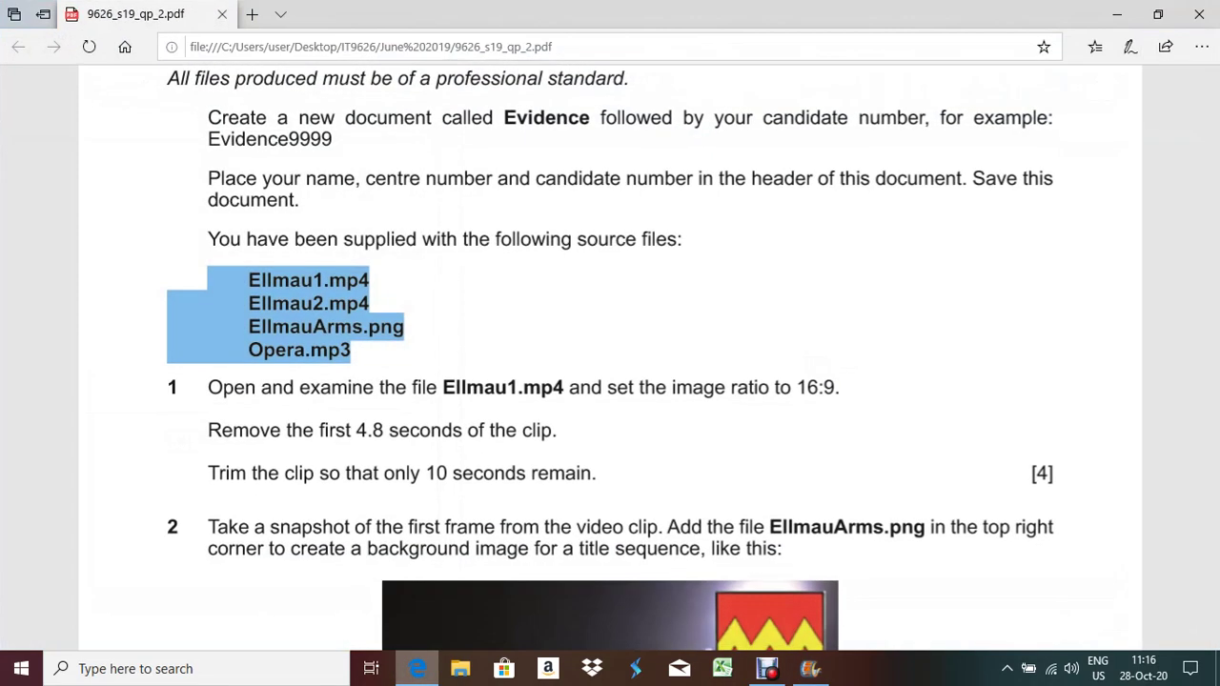
{"action": "key", "text": "alt+Tab"}
{"action": "left_click", "coordinate": [127, 76]}
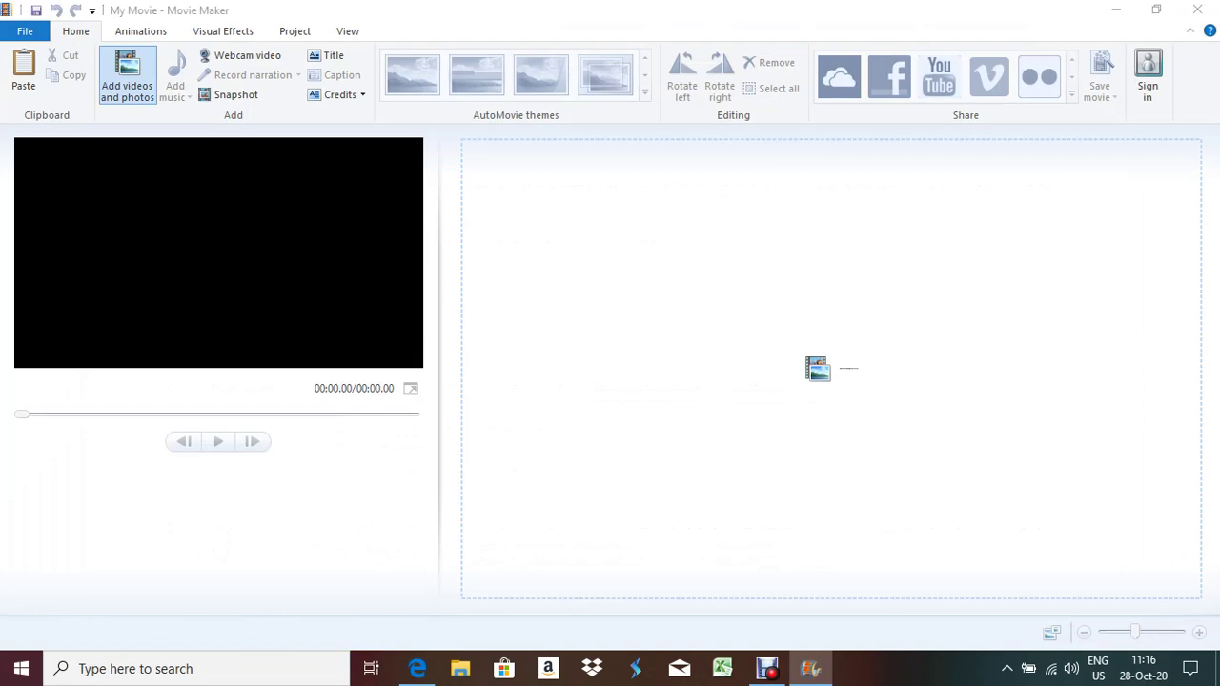
{"action": "double_click", "coordinate": [209, 148]}
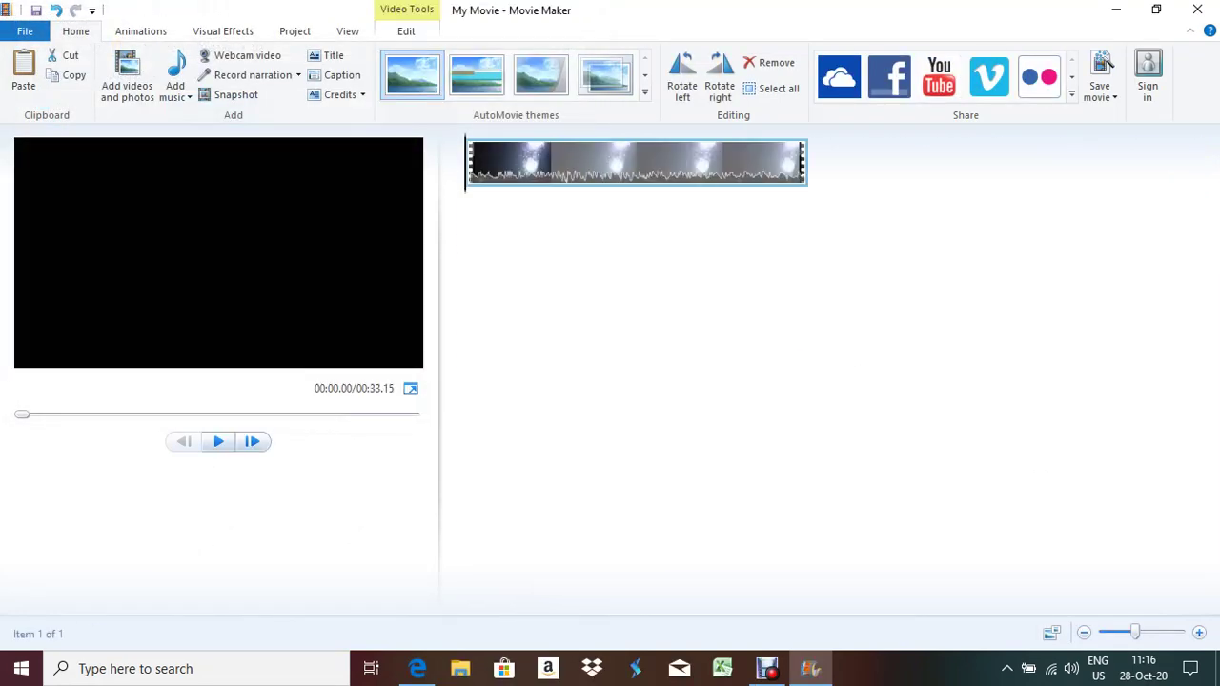
{"action": "left_click", "coordinate": [418, 668]}
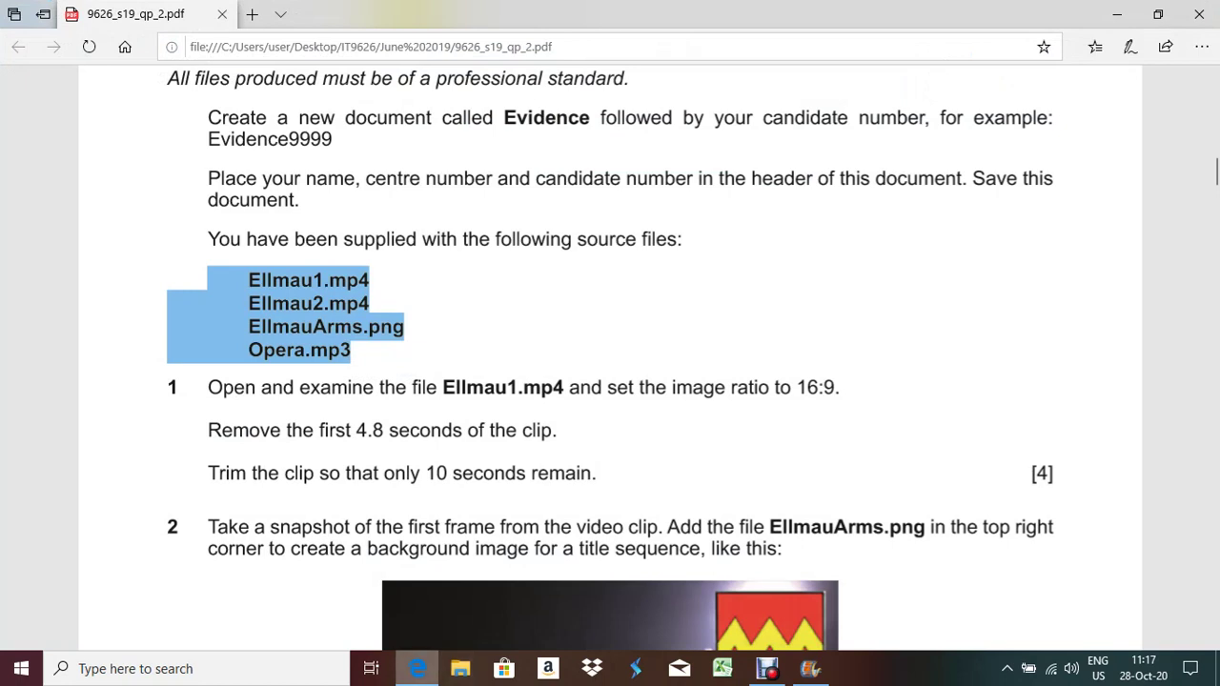
{"action": "key", "text": "alt+Tab"}
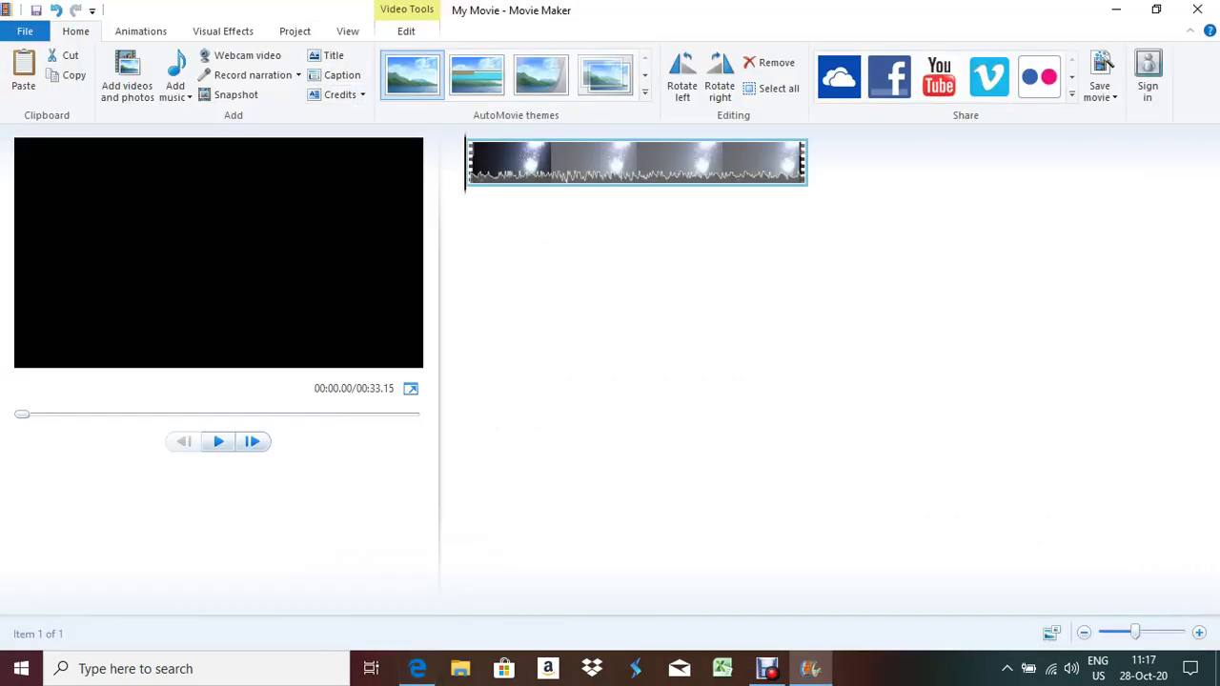
{"action": "key", "text": "alt+p"}
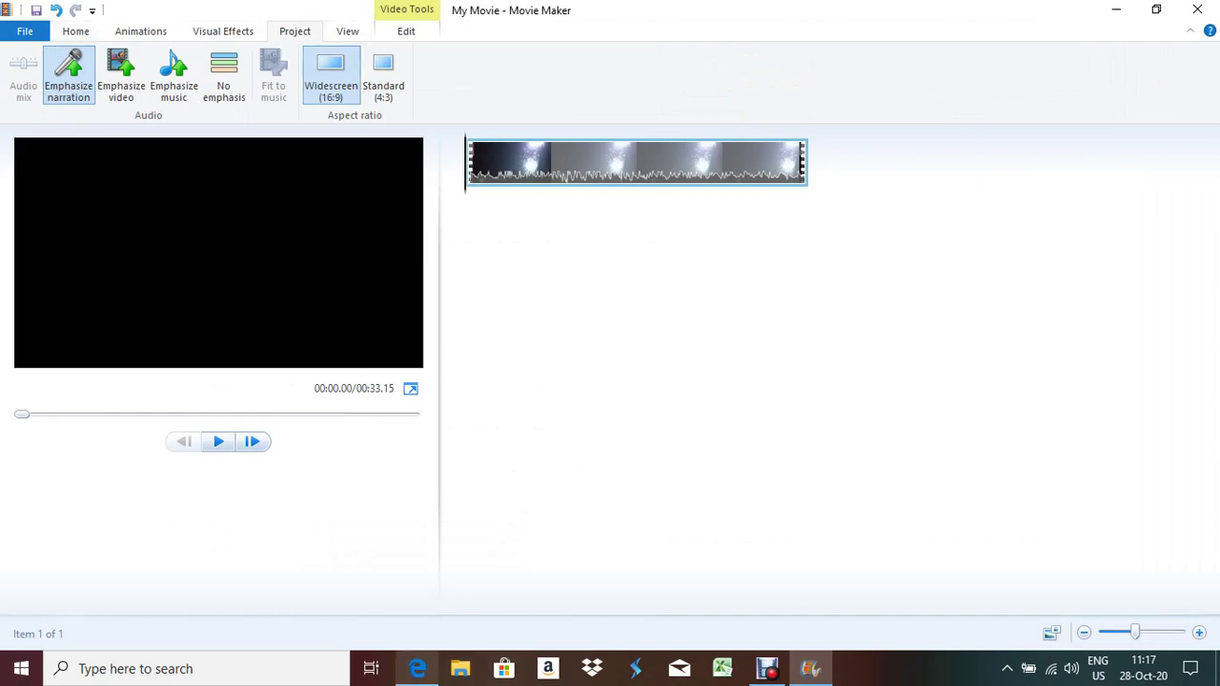
Leave the aspect ratio at Widescreen (16:9) and go back to the exam paper in Edge
{"action": "left_click", "coordinate": [416, 668]}
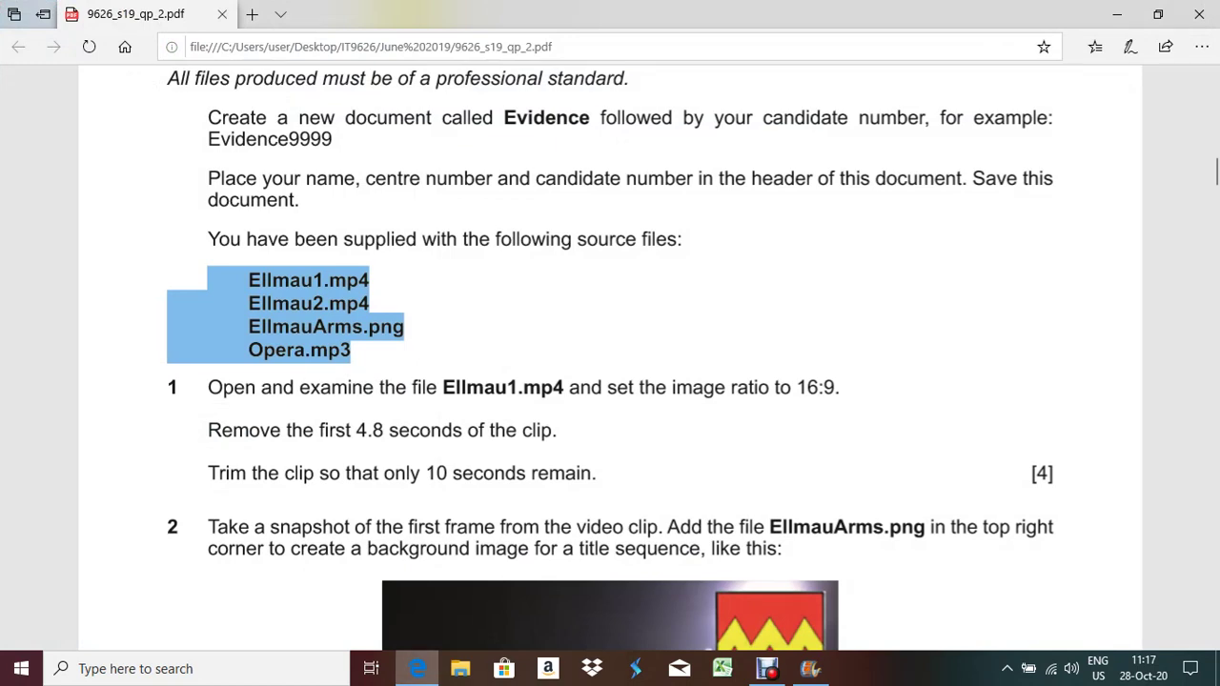
{"action": "key", "text": "alt+Tab"}
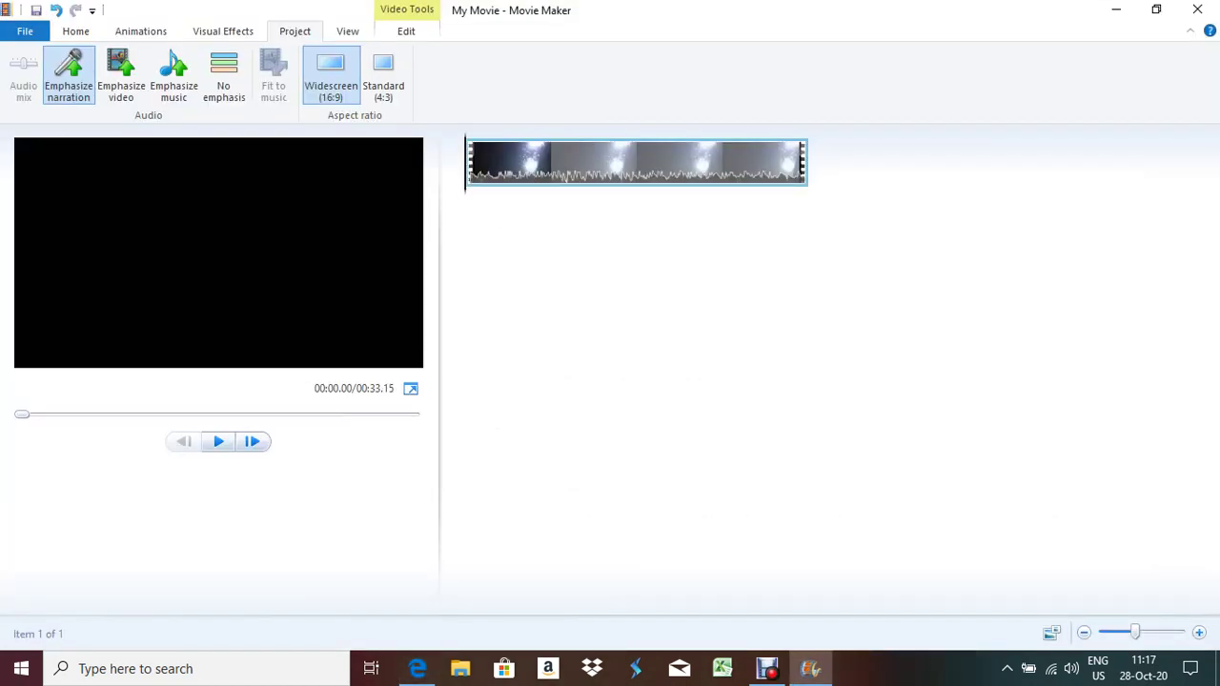
{"action": "key", "text": "alt+Tab"}
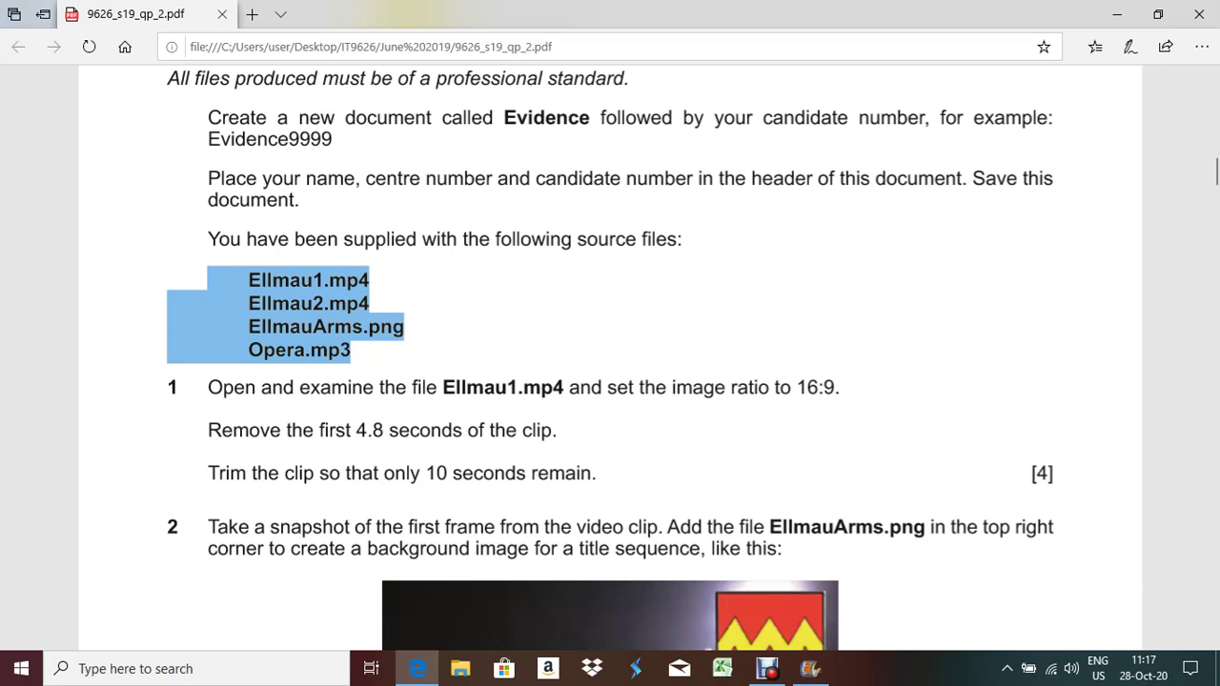
Highlight the instructions to remove the first 4.8 seconds and keep only 10 seconds
{"action": "left_click_drag", "start_coordinate": [208, 430], "coordinate": [301, 430]}
{"action": "left_click", "coordinate": [301, 429]}
{"action": "left_click_drag", "start_coordinate": [207, 430], "coordinate": [560, 432]}
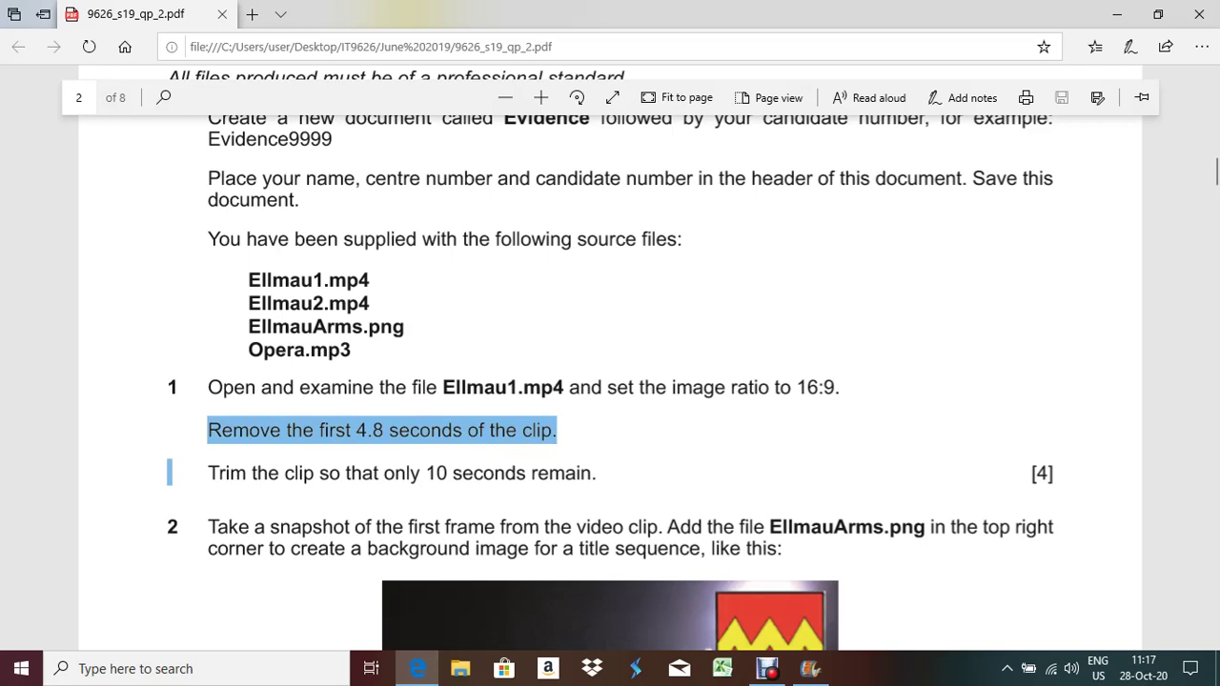
{"action": "left_click_drag", "start_coordinate": [206, 473], "coordinate": [592, 473]}
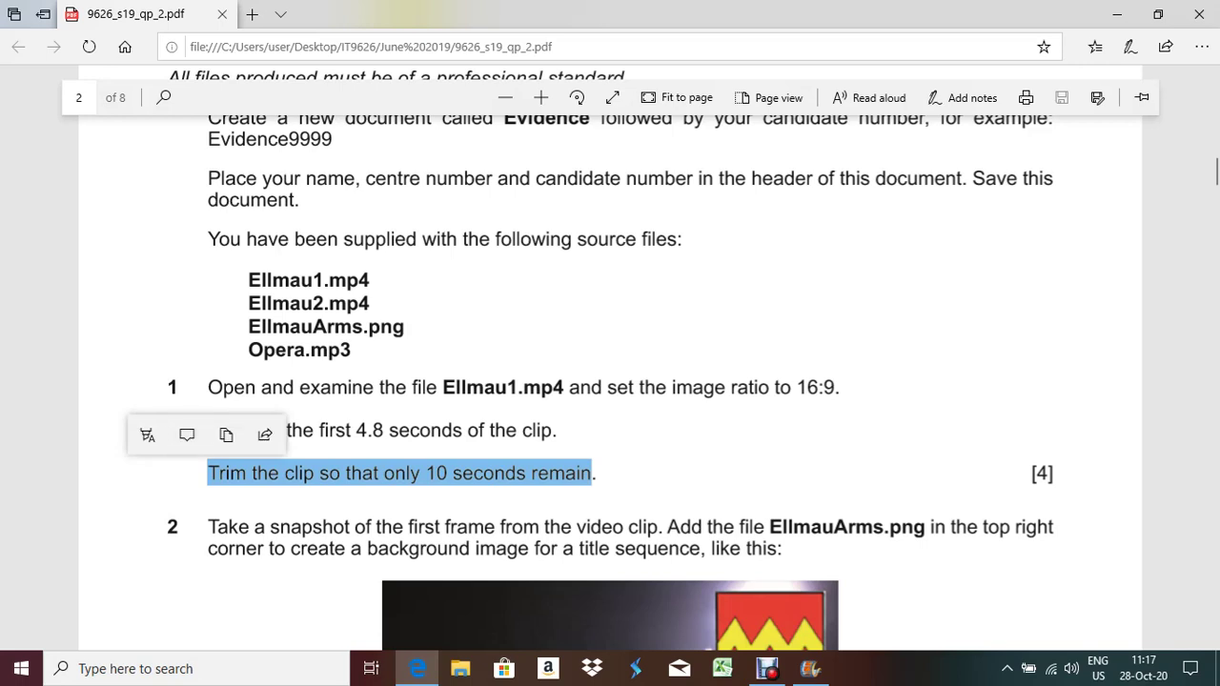
{"action": "key", "text": "Escape"}
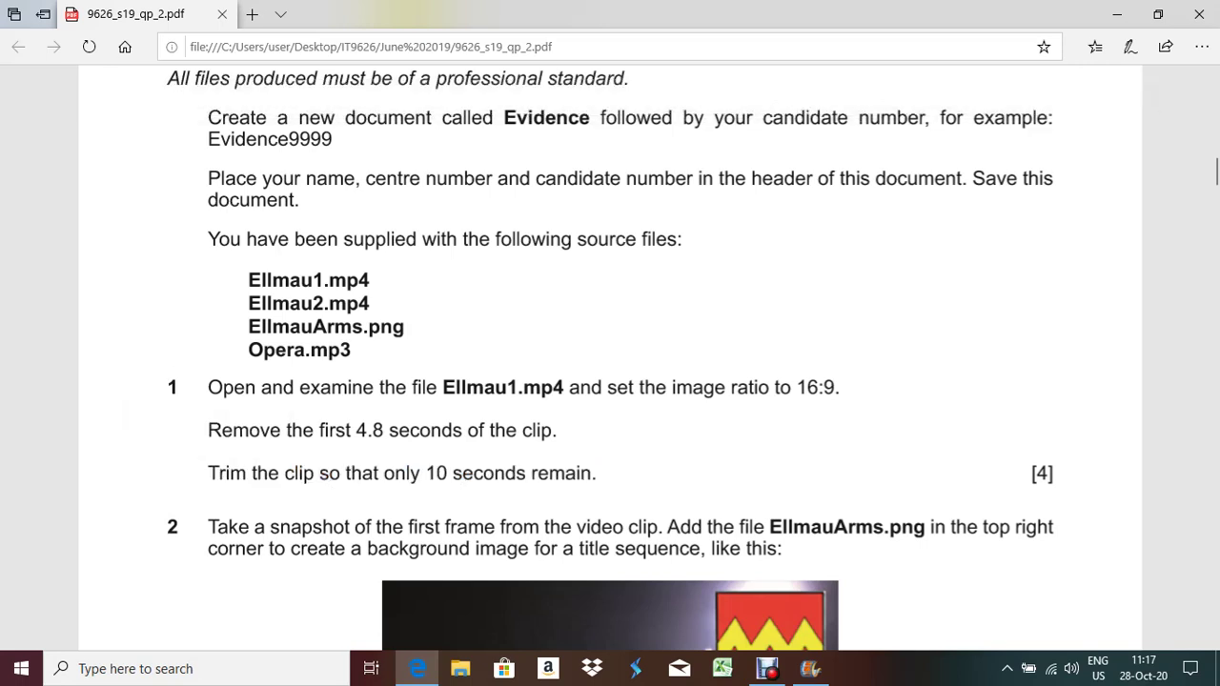
{"action": "left_click_drag", "start_coordinate": [426, 473], "coordinate": [603, 472]}
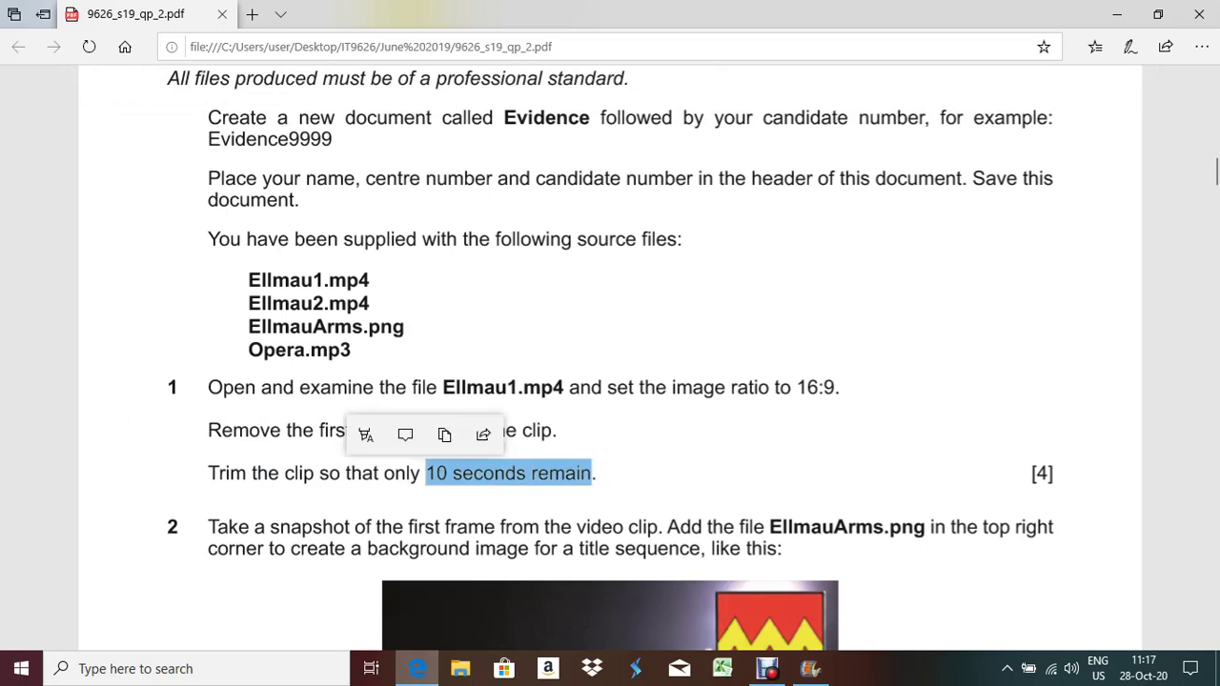
{"action": "key", "text": "alt+Tab"}
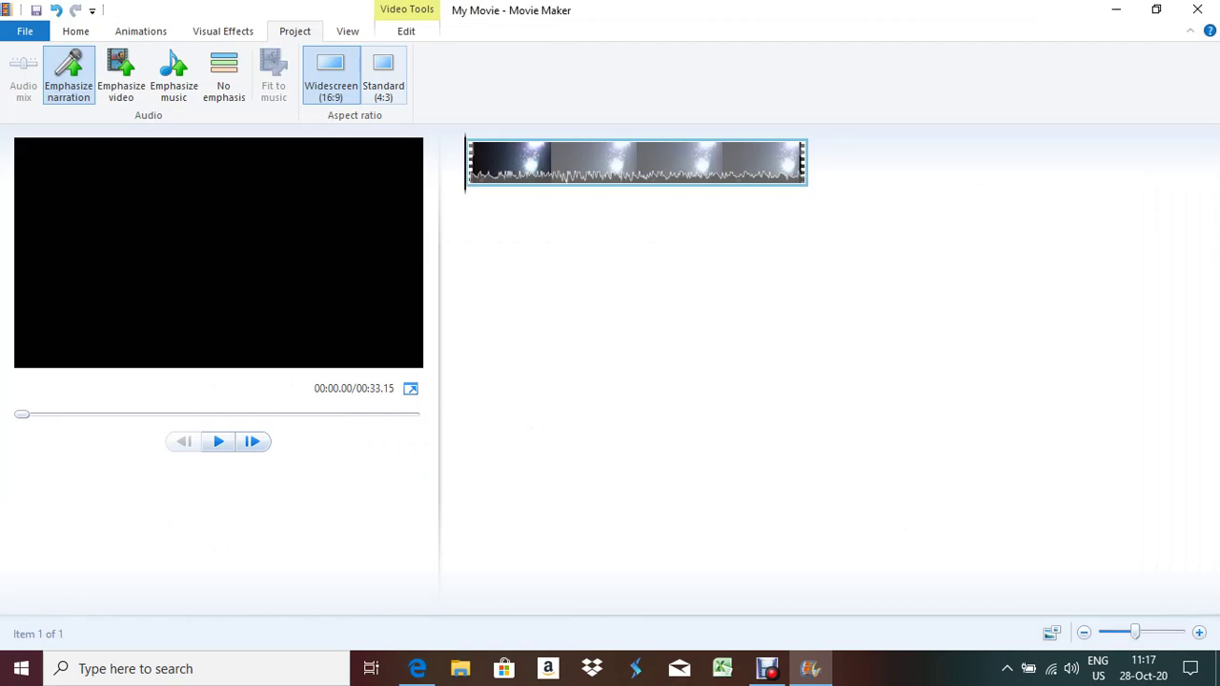
Trim the Ellmau1 clip to a 4.80-second start point and save the trim
{"action": "left_click", "coordinate": [406, 31]}
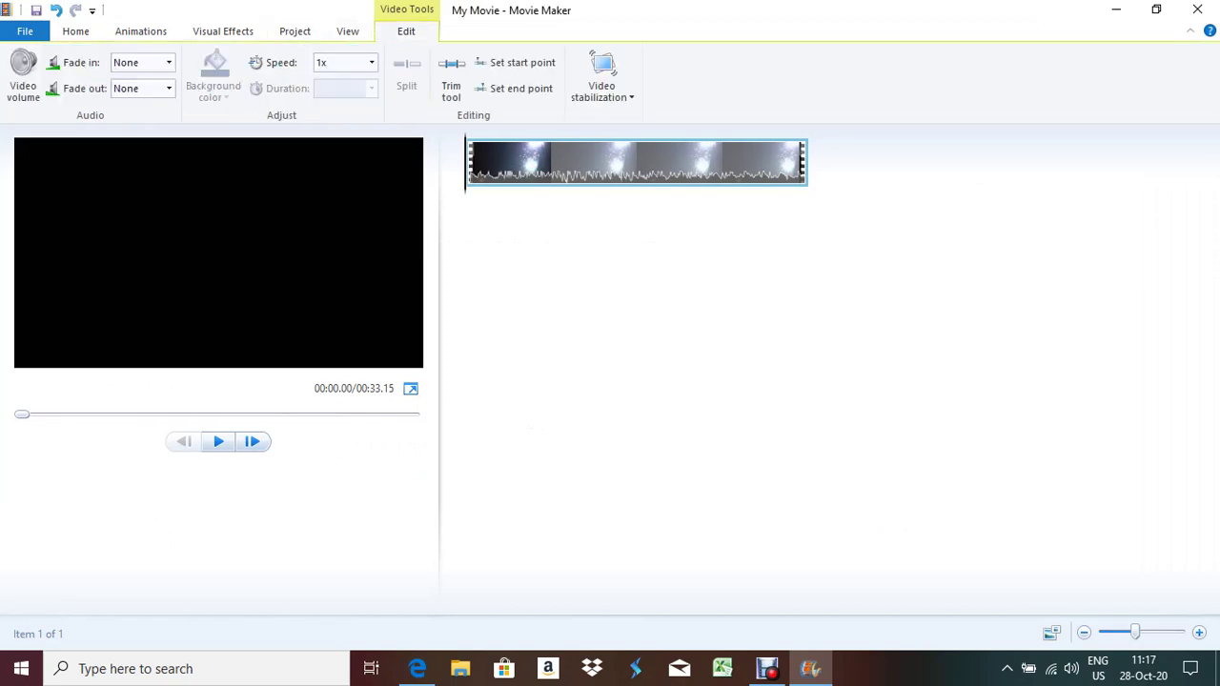
{"action": "left_click", "coordinate": [451, 84]}
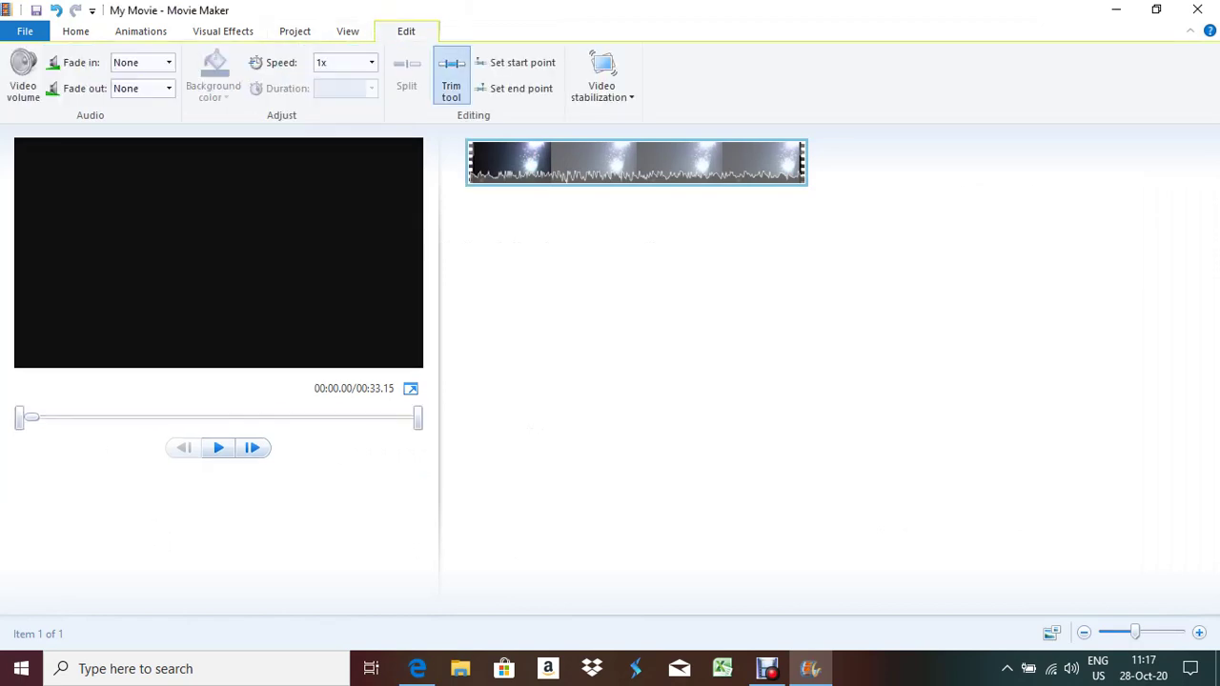
{"action": "left_click", "coordinate": [181, 62]}
{"action": "type", "text": "4.80"}
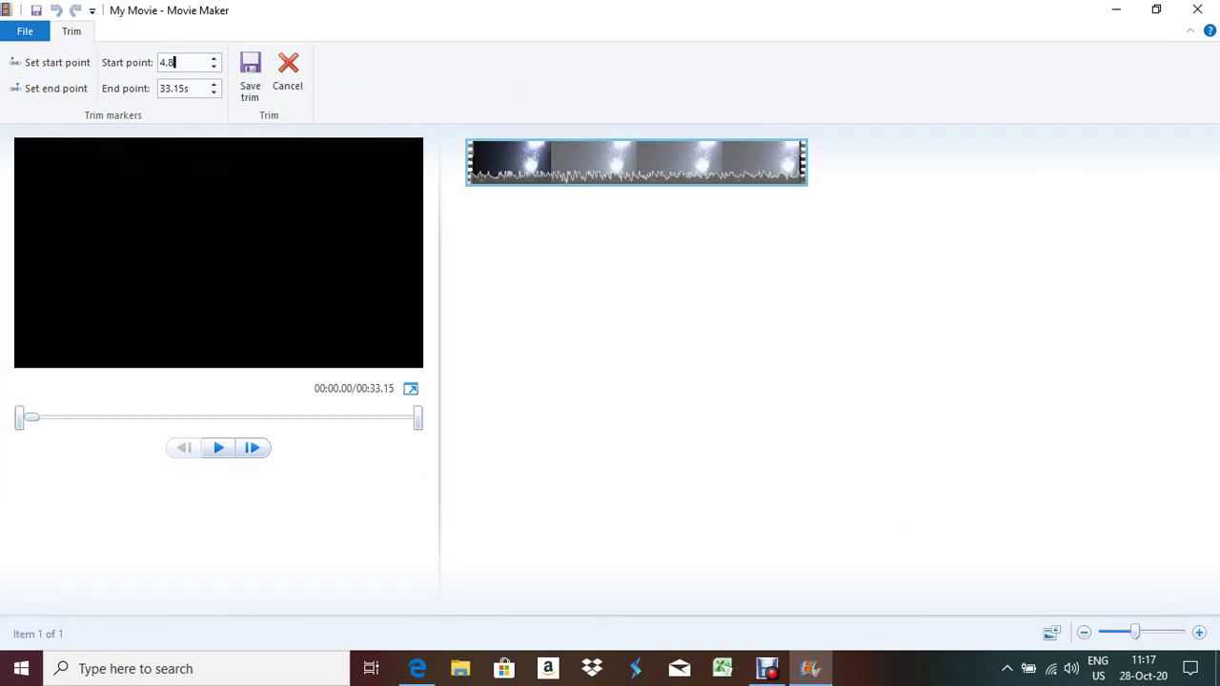
{"action": "left_click", "coordinate": [250, 77]}
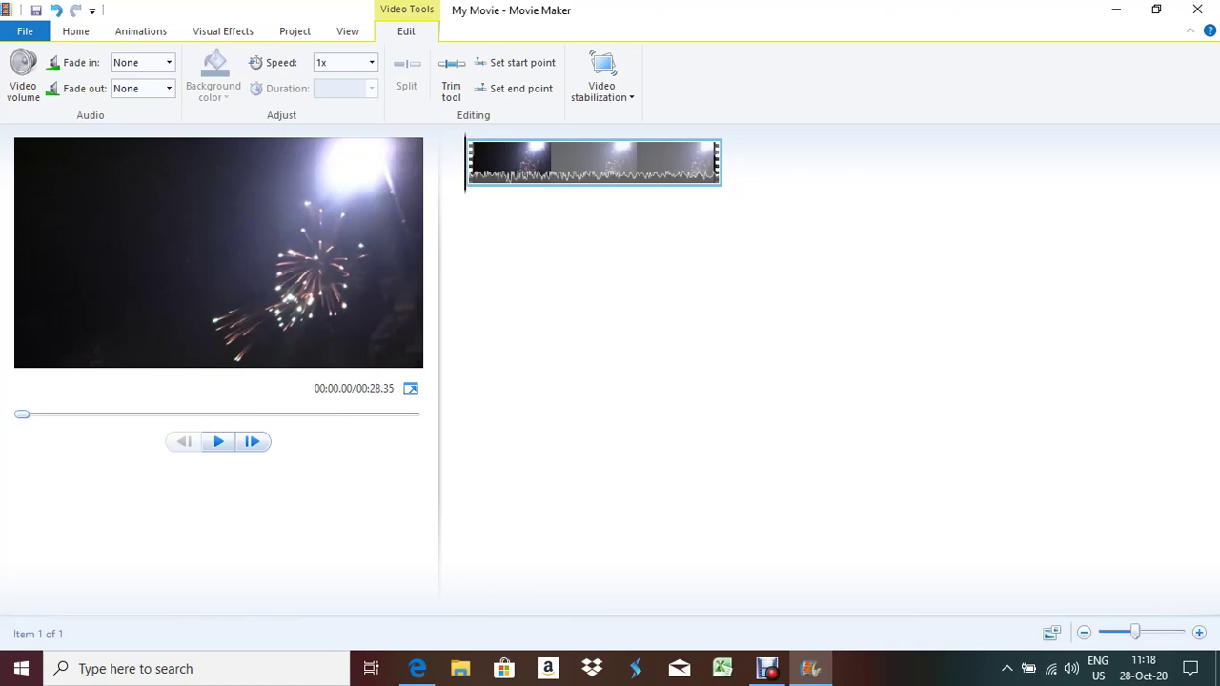
Move the preview playhead to the 10-second mark of the trimmed clip
{"action": "key", "text": "space"}
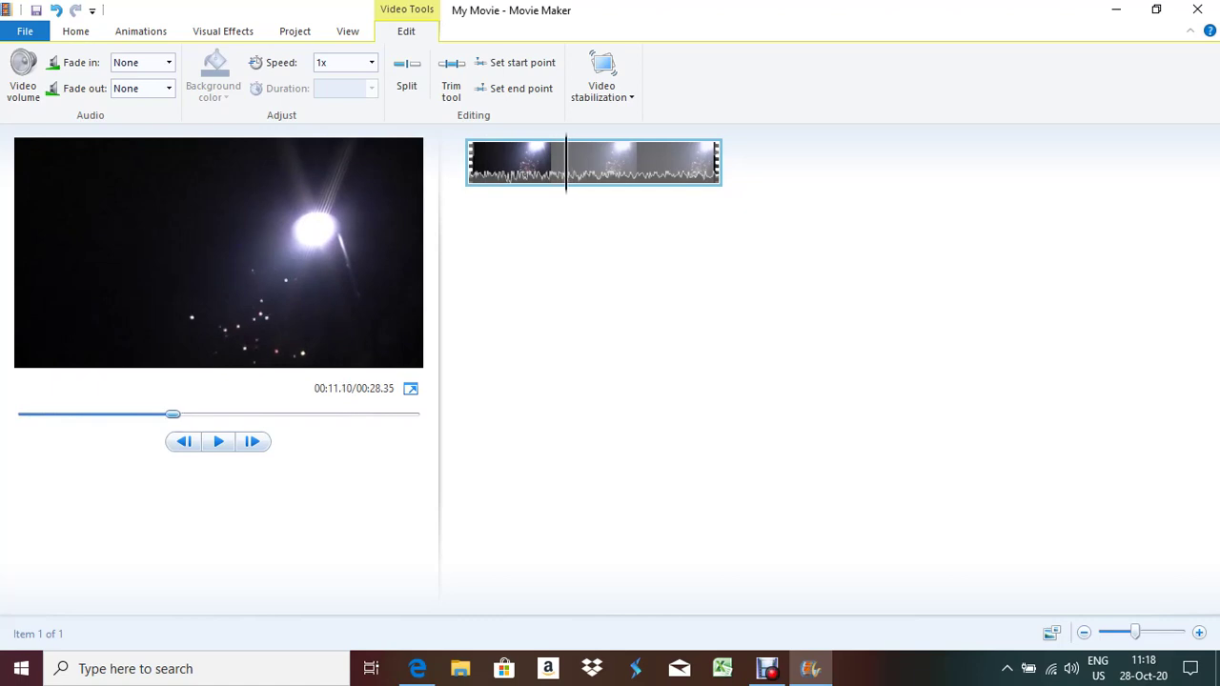
{"action": "key", "text": "space"}
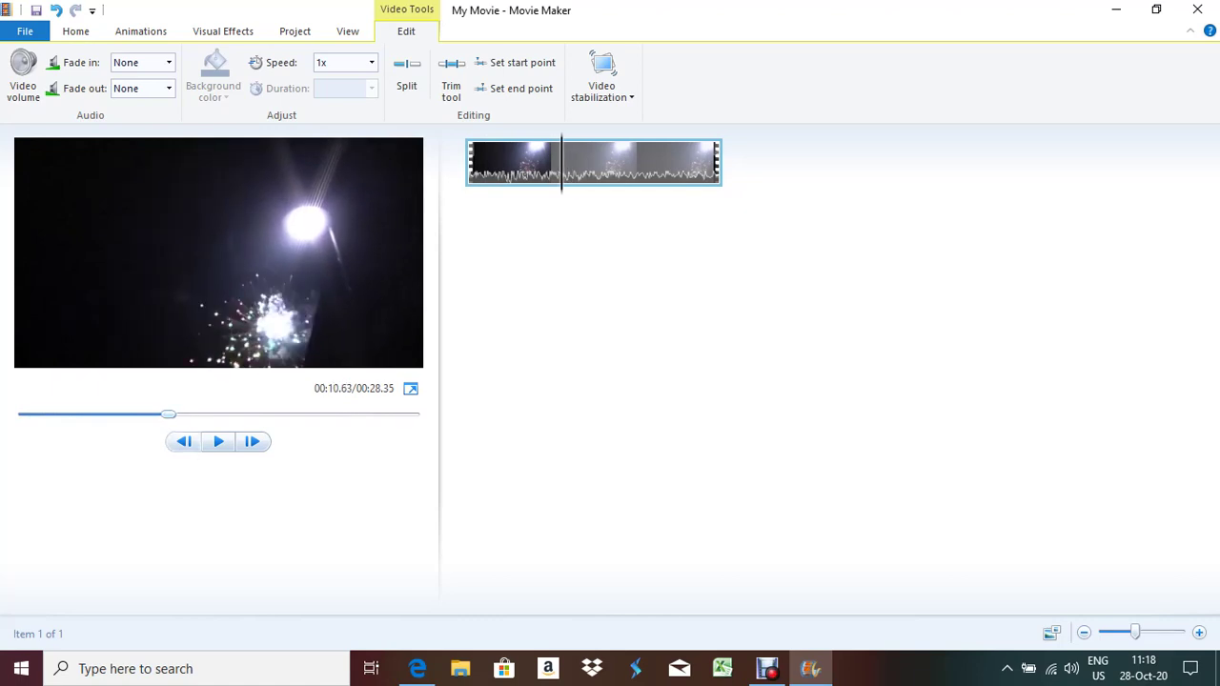
{"action": "key", "text": "j"}
{"action": "key", "text": "j"}
{"action": "key", "text": "j"}
{"action": "key", "text": "j"}
{"action": "key", "text": "j"}
{"action": "key", "text": "j"}
{"action": "key", "text": "j"}
{"action": "key", "text": "j"}
{"action": "key", "text": "j"}
{"action": "key", "text": "j"}
{"action": "key", "text": "j"}
{"action": "key", "text": "j"}
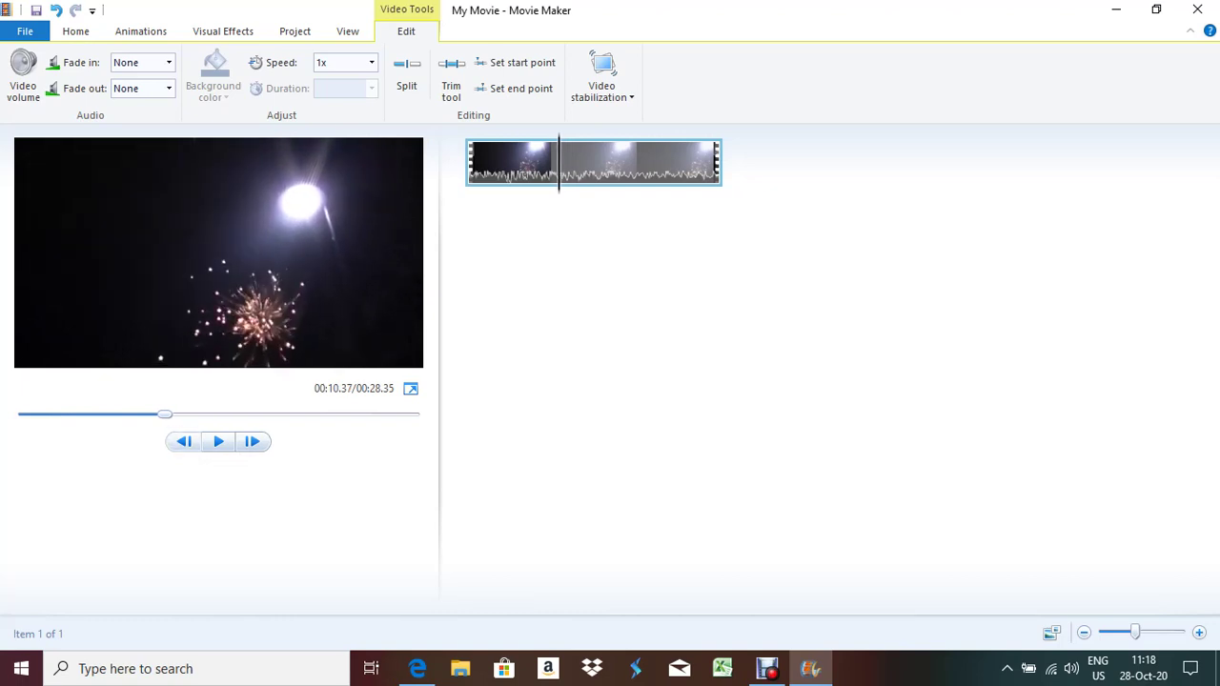
{"action": "key", "text": "j"}
{"action": "key", "text": "j"}
{"action": "key", "text": "j"}
{"action": "key", "text": "j"}
{"action": "key", "text": "j"}
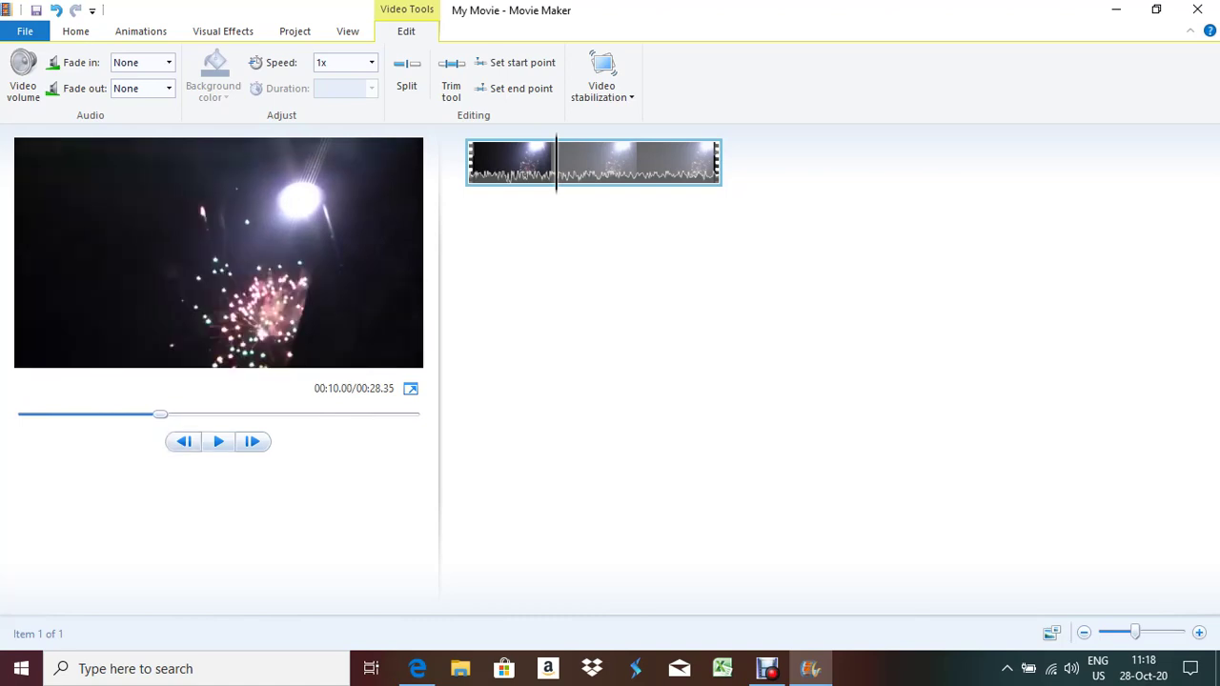
{"action": "key", "text": "l"}
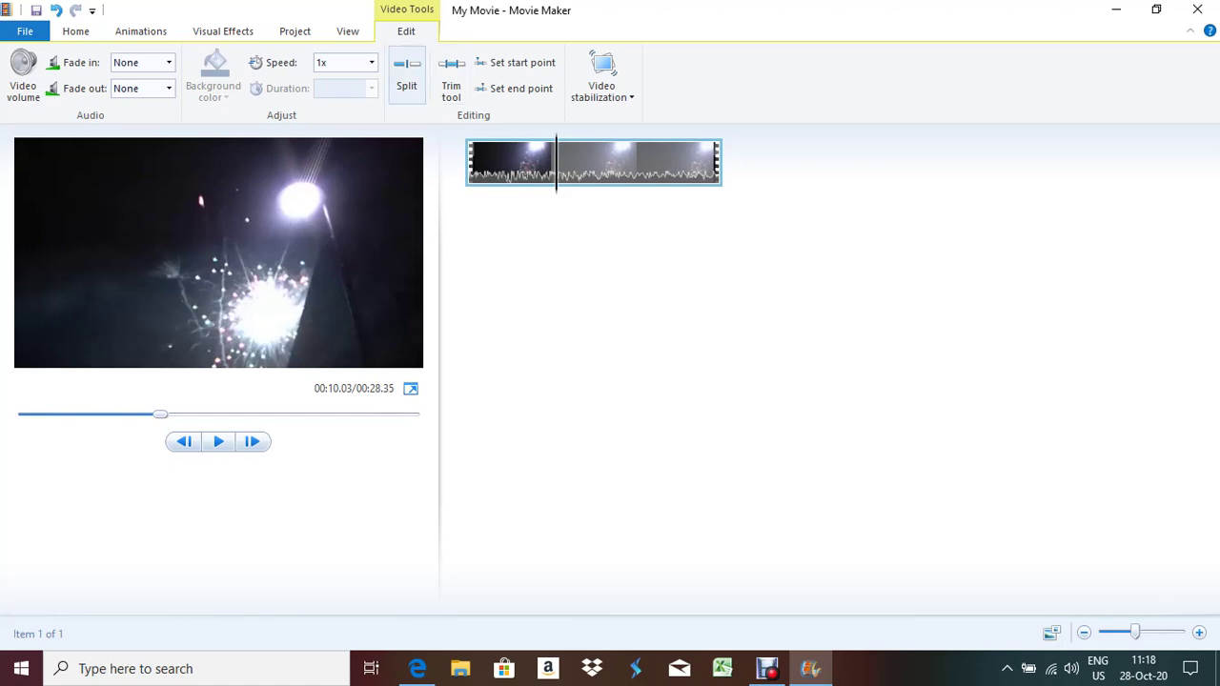
Split the clip at 10 seconds, delete the part after it, and return to the exam paper
{"action": "left_click", "coordinate": [406, 74]}
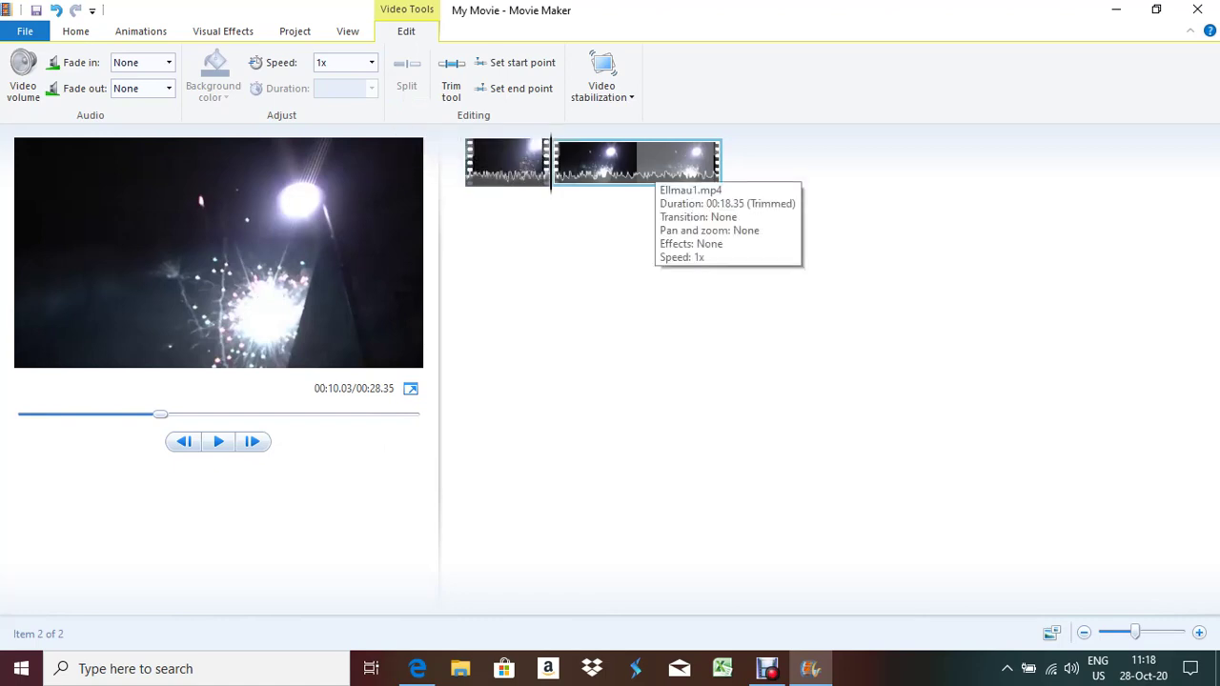
{"action": "left_click", "coordinate": [636, 162]}
{"action": "key", "text": "Delete"}
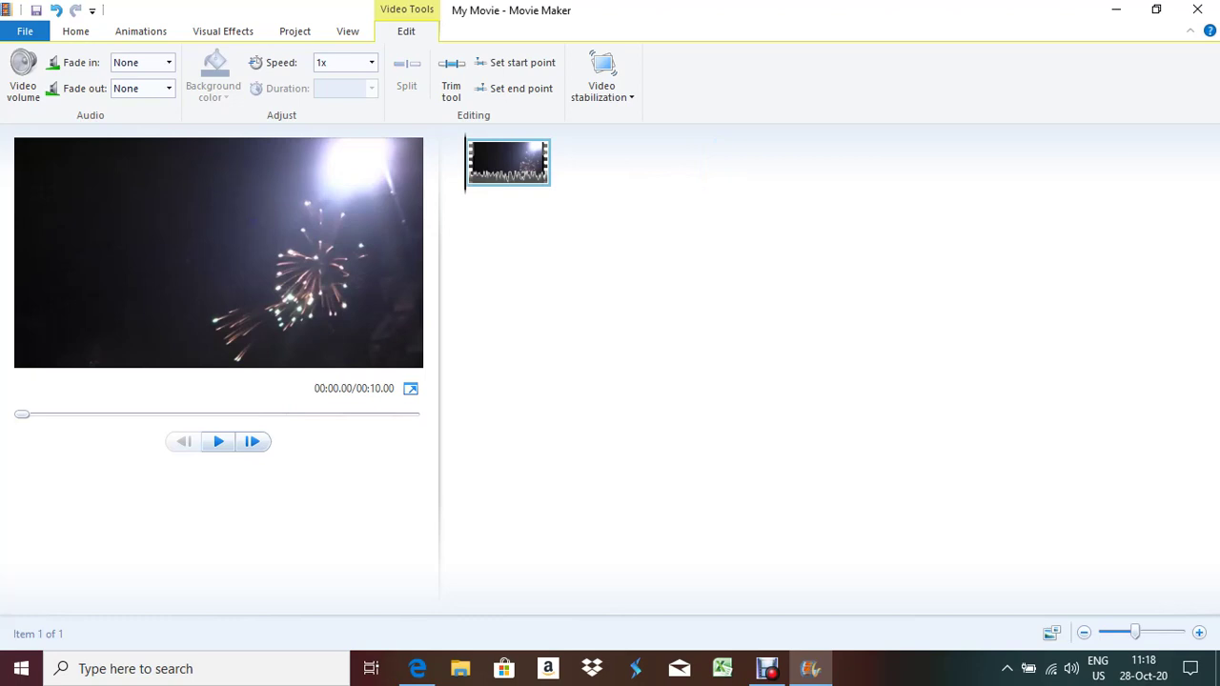
{"action": "left_click", "coordinate": [417, 668]}
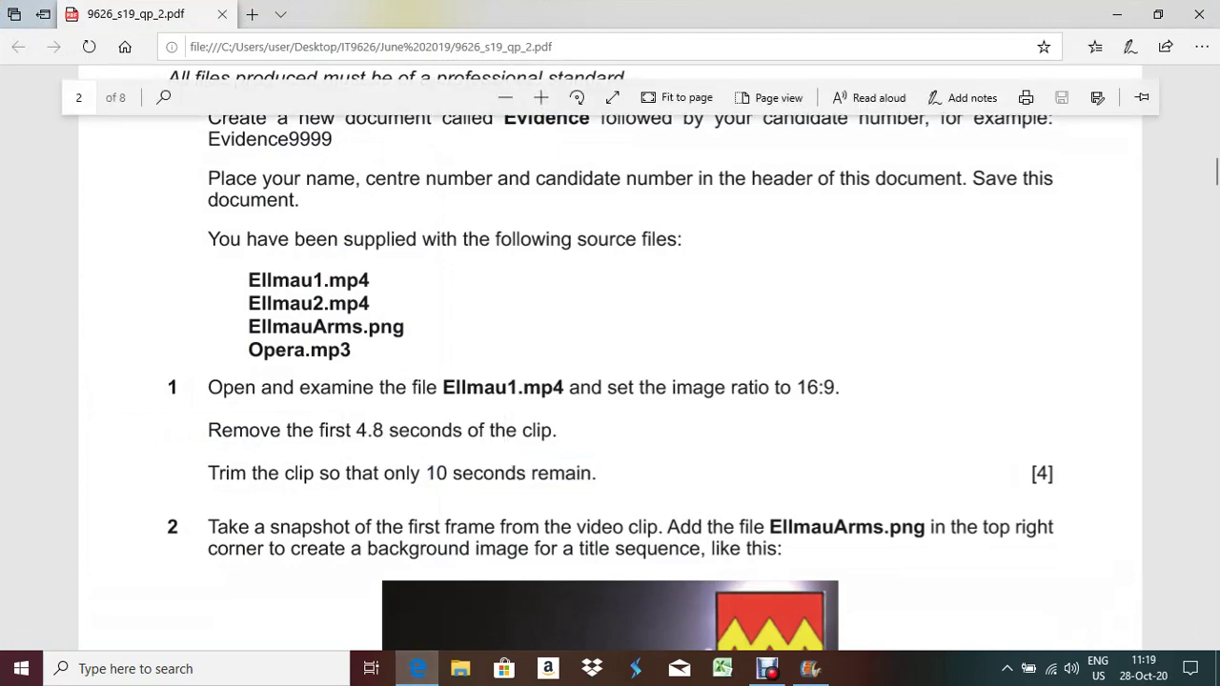
Scroll to question 2 and highlight the sentence about snapshotting the first frame
{"action": "scroll", "coordinate": [610, 381], "scroll_direction": "down", "scroll_amount": 3}
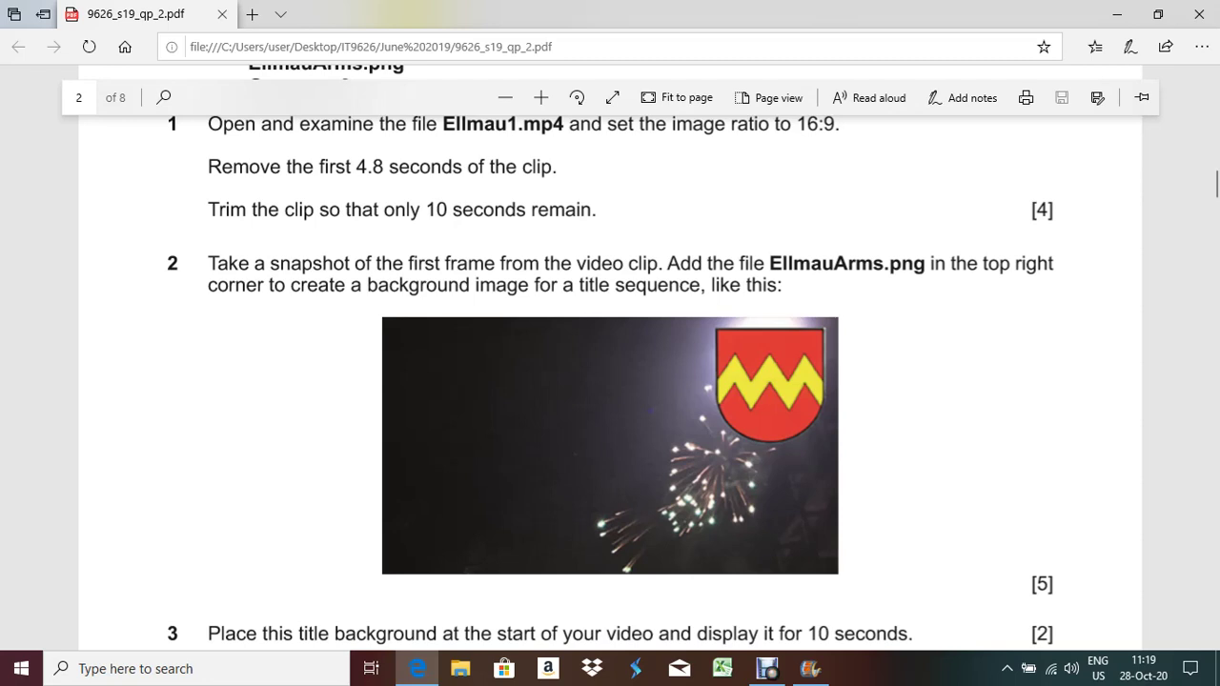
{"action": "left_click_drag", "start_coordinate": [208, 263], "coordinate": [629, 263]}
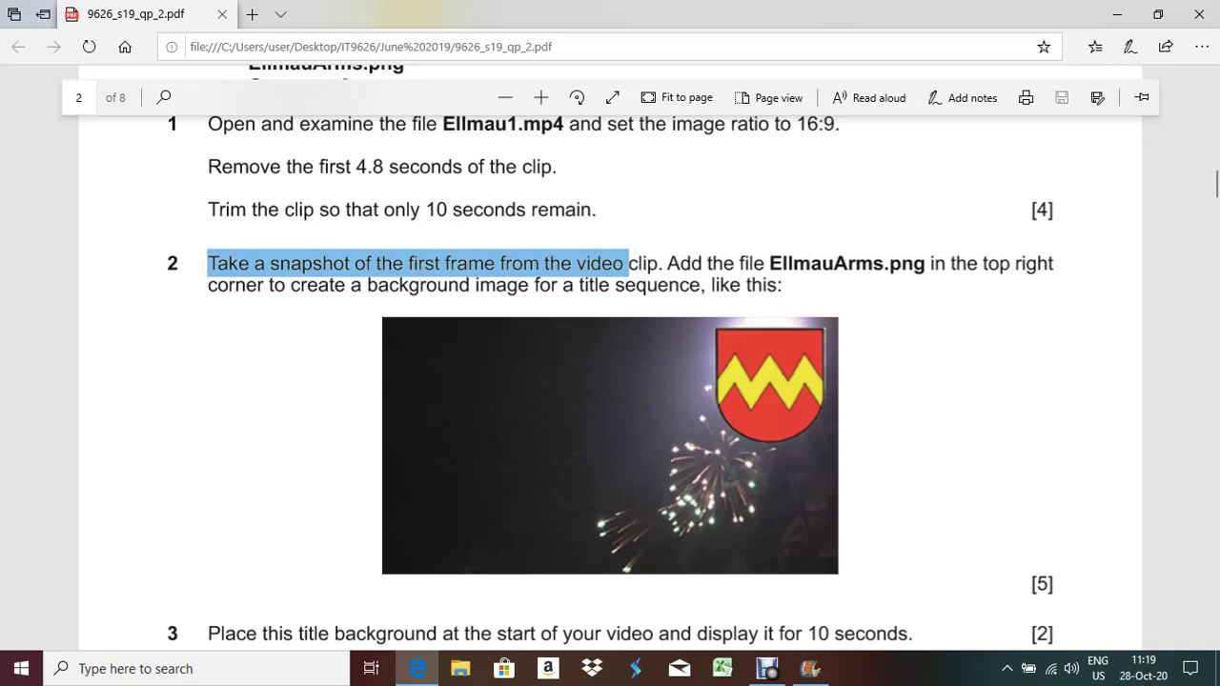
Save a snapshot of the clip's first frame as snap1
{"action": "key", "text": "alt+Tab"}
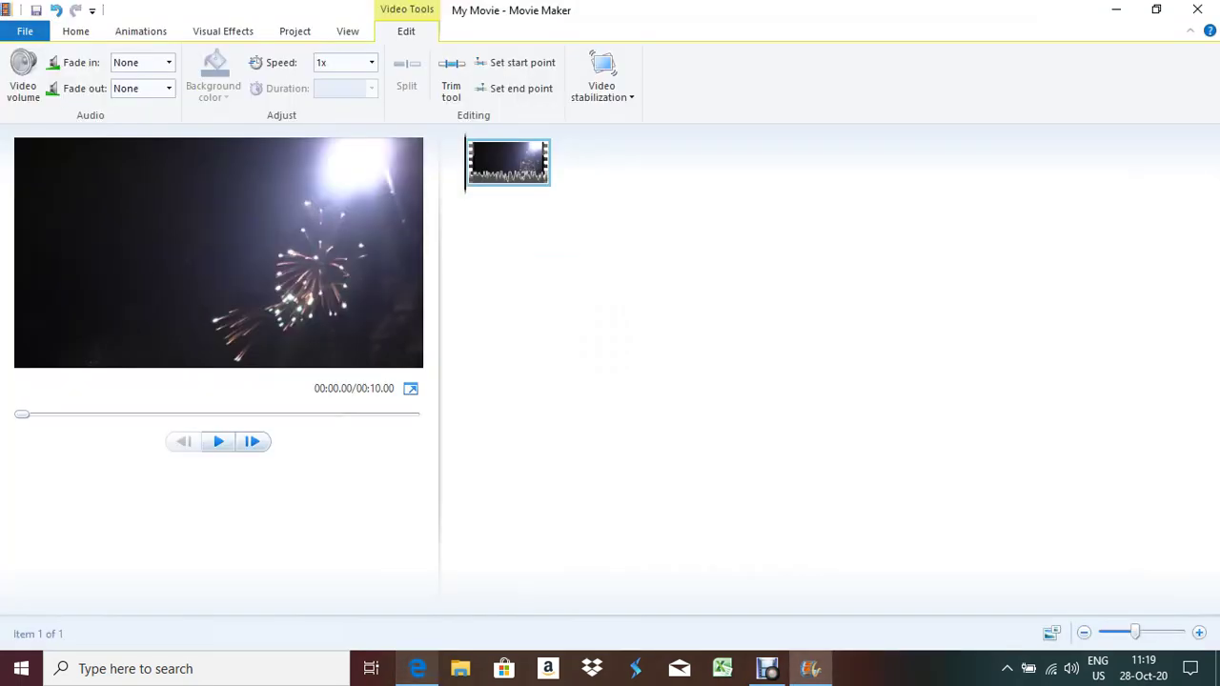
{"action": "left_click", "coordinate": [76, 30]}
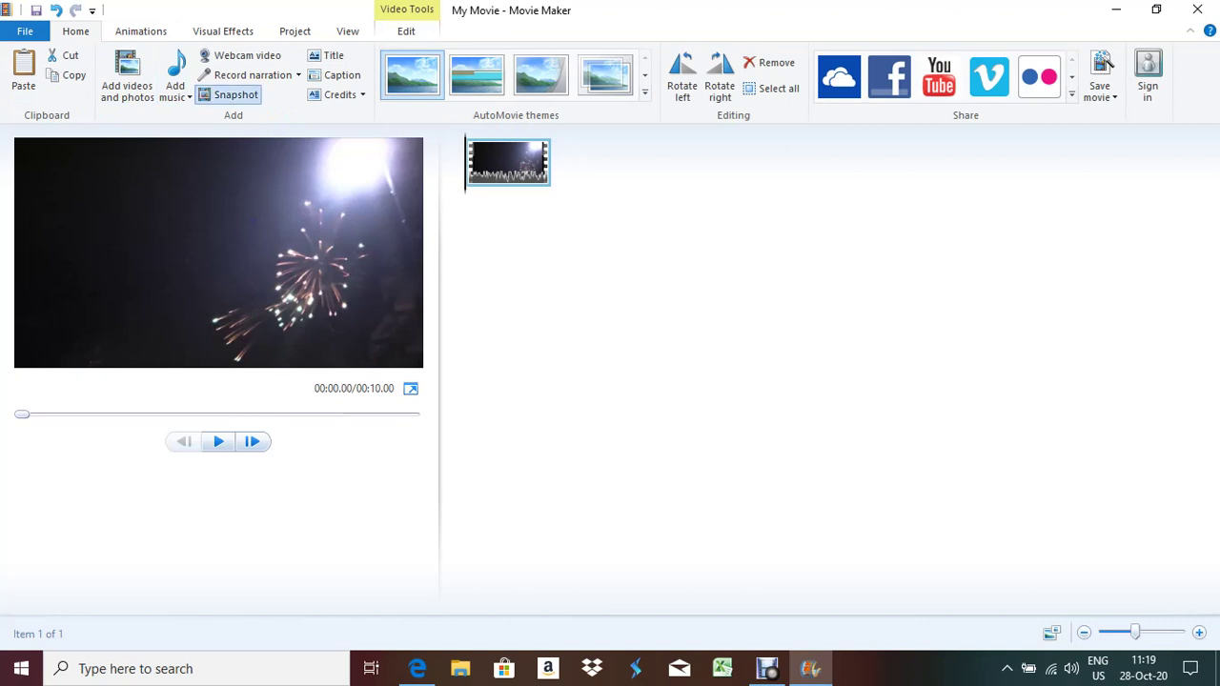
{"action": "left_click", "coordinate": [228, 94]}
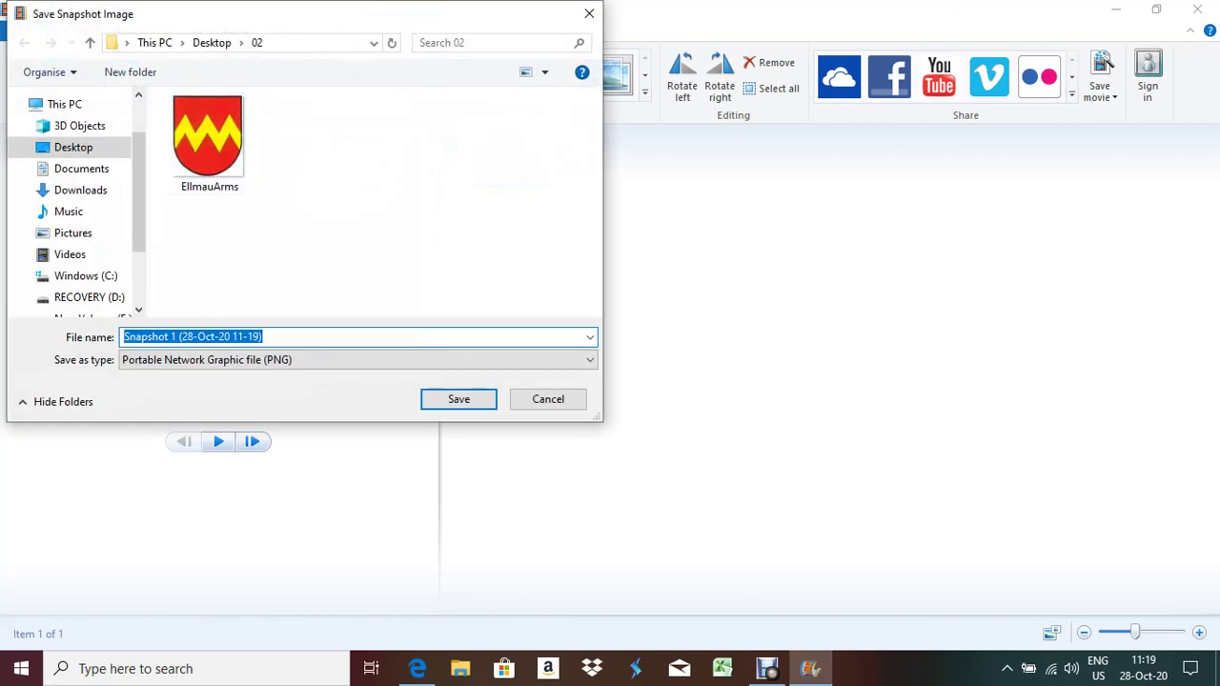
{"action": "type", "text": "sna"}
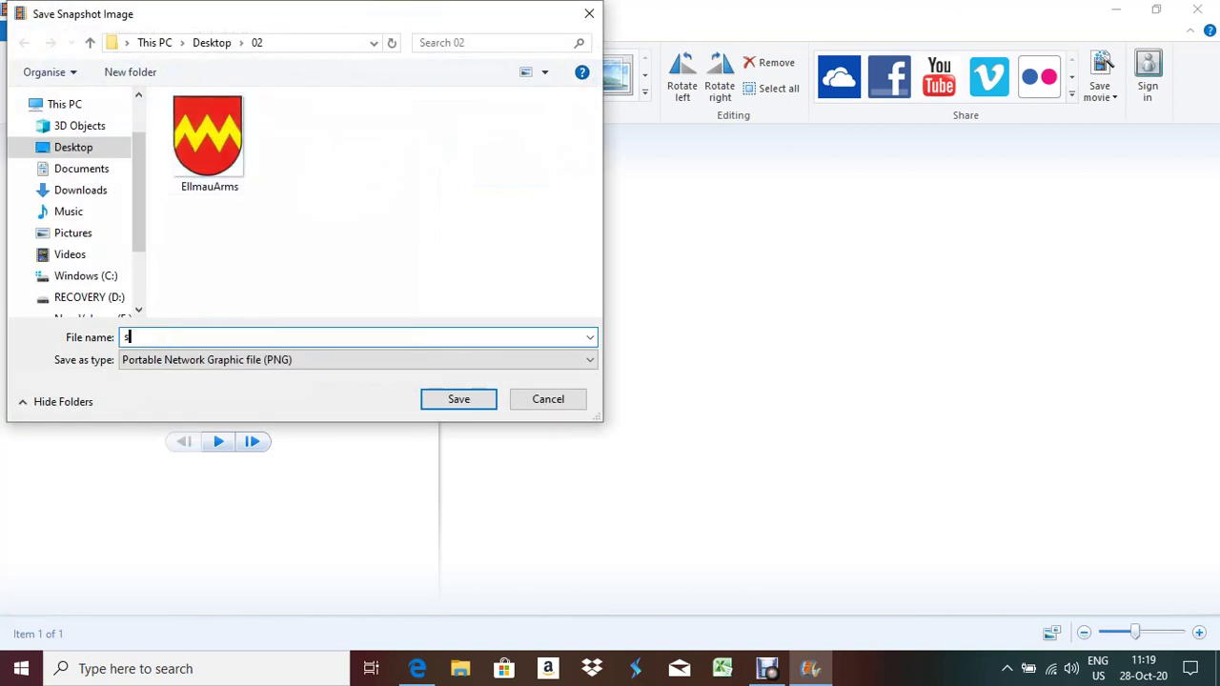
{"action": "type", "text": "1"}
{"action": "key", "text": "Return"}
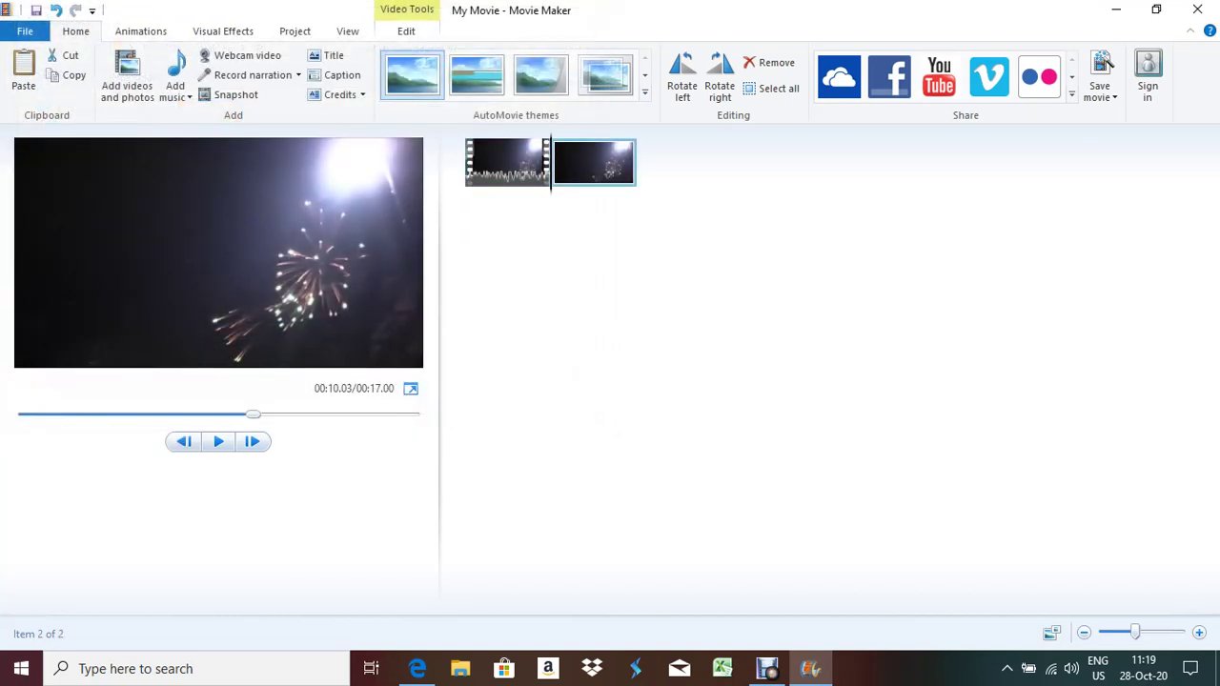
{"action": "left_click", "coordinate": [418, 668]}
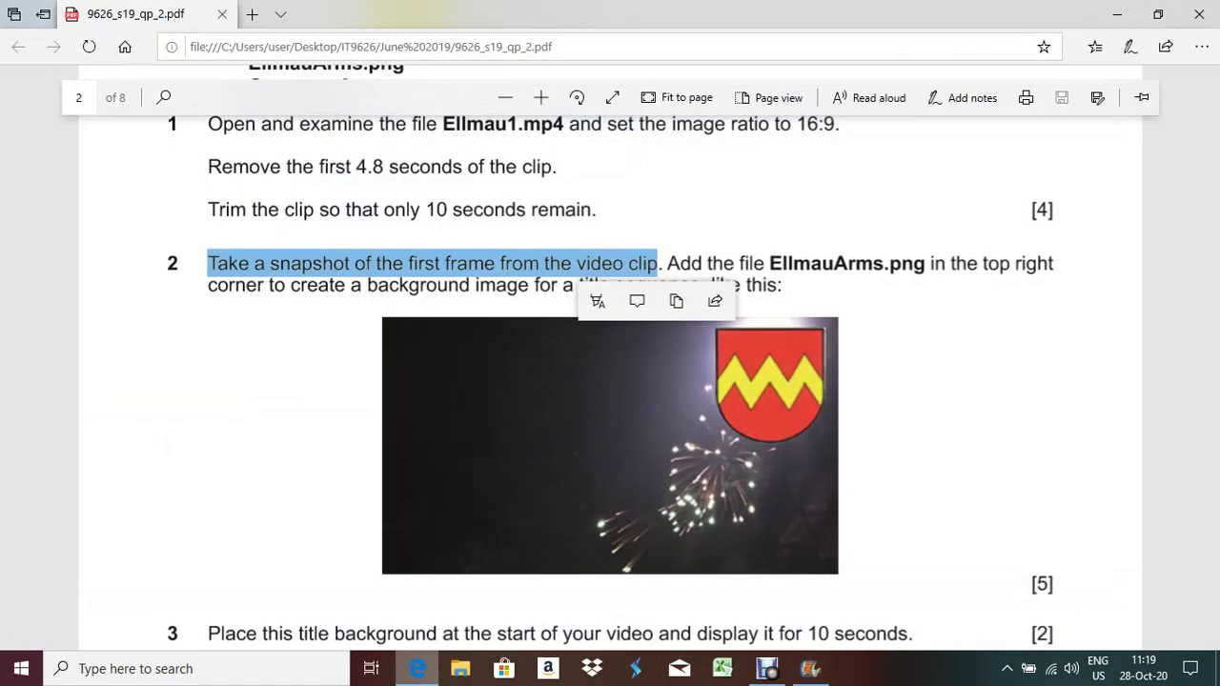
Highlight the instruction to place EllmauArms.png top right, then return to Movie Maker
{"action": "left_click_drag", "start_coordinate": [667, 263], "coordinate": [702, 285]}
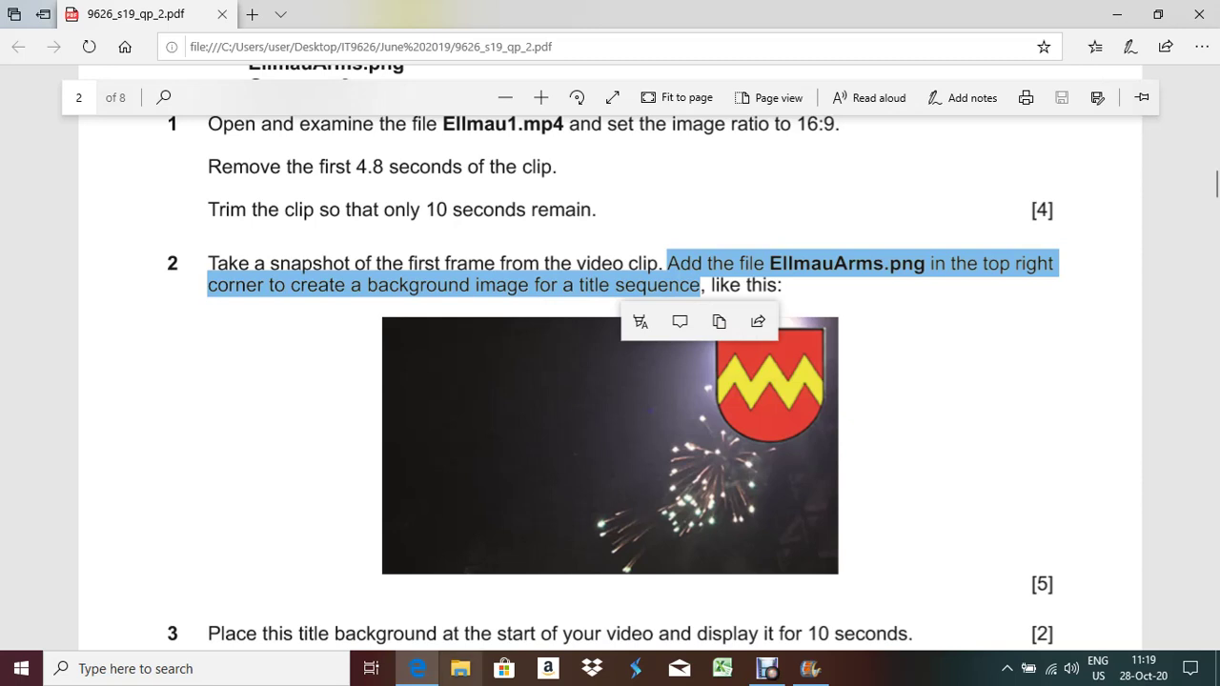
{"action": "key", "text": "alt+Tab"}
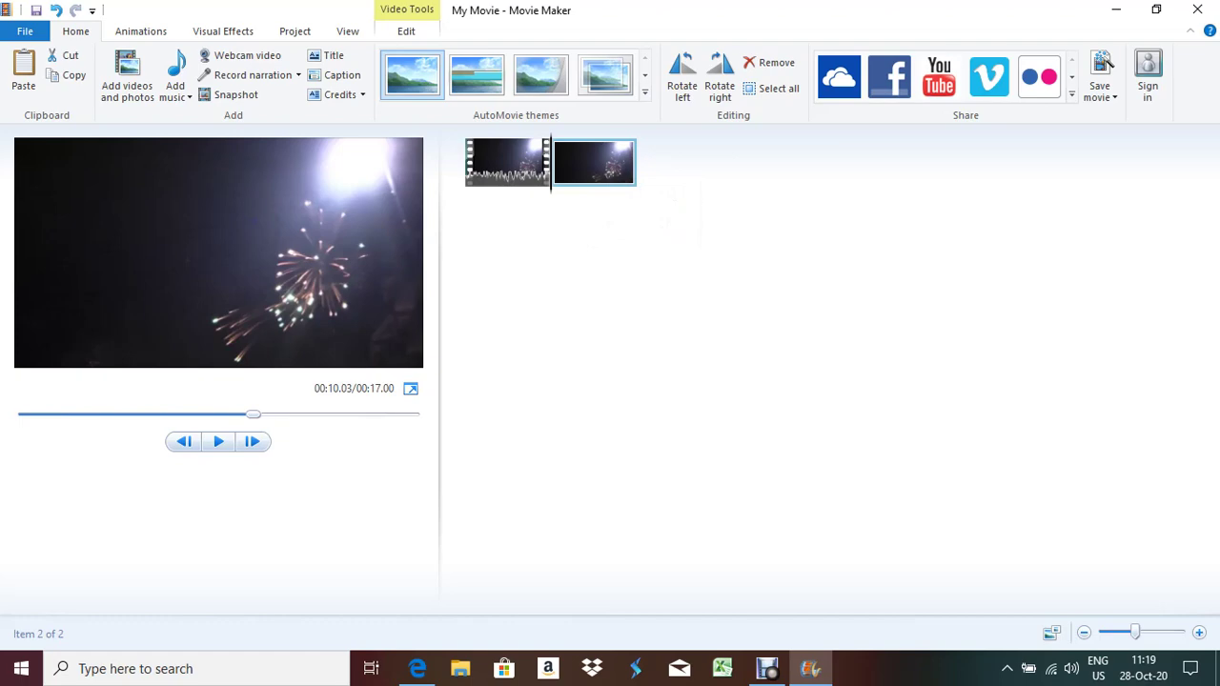
Delete the snapshot clip from the storyboard, leaving the 10-second clip, and return to the exam paper
{"action": "key", "text": "Delete"}
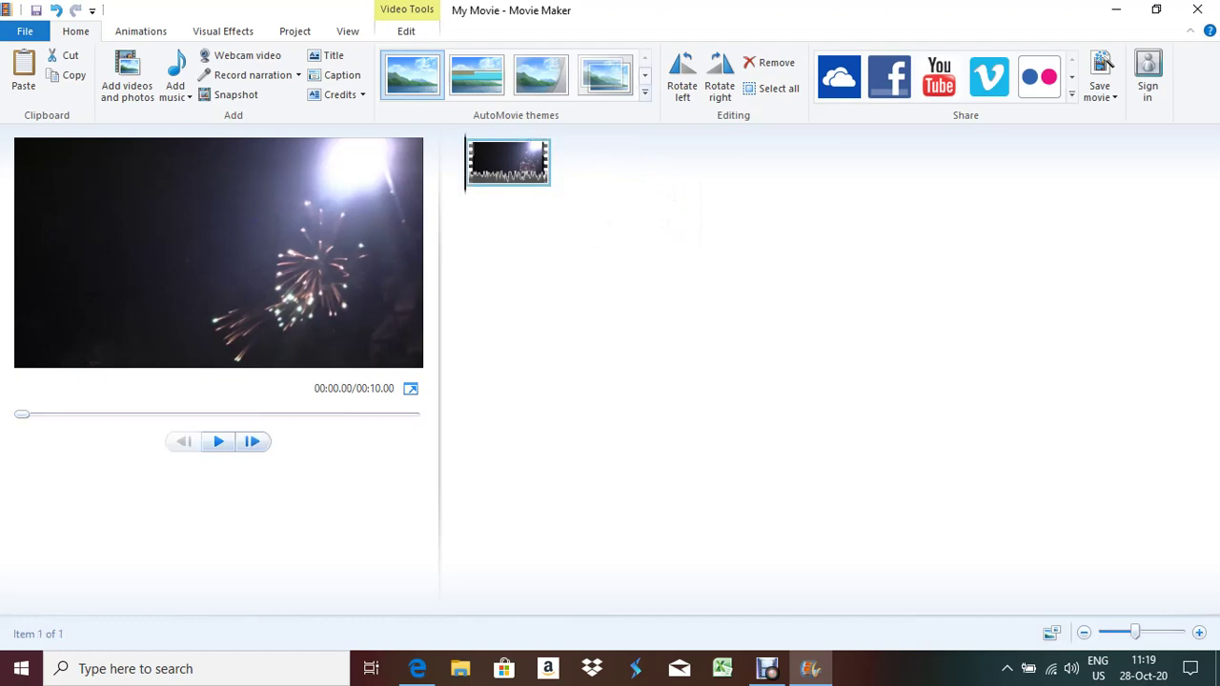
{"action": "left_click", "coordinate": [417, 668]}
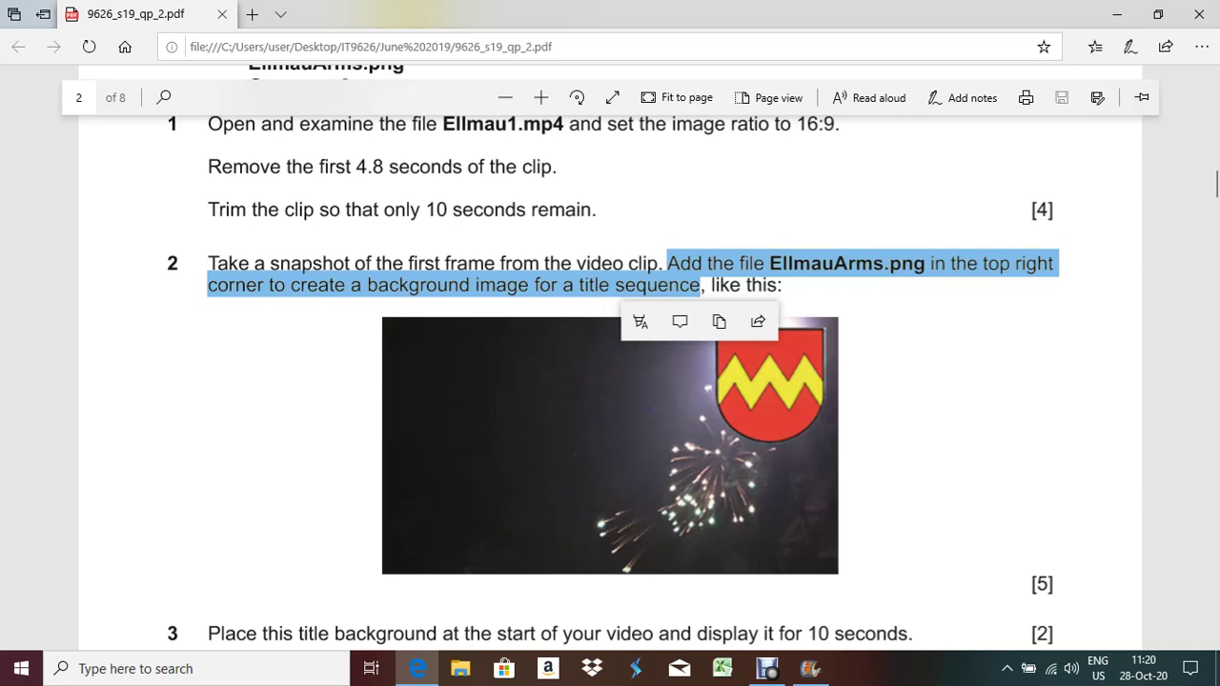
Launch PowerPoint 2010 from Windows search and dismiss the activation wizard
{"action": "left_click", "coordinate": [191, 668]}
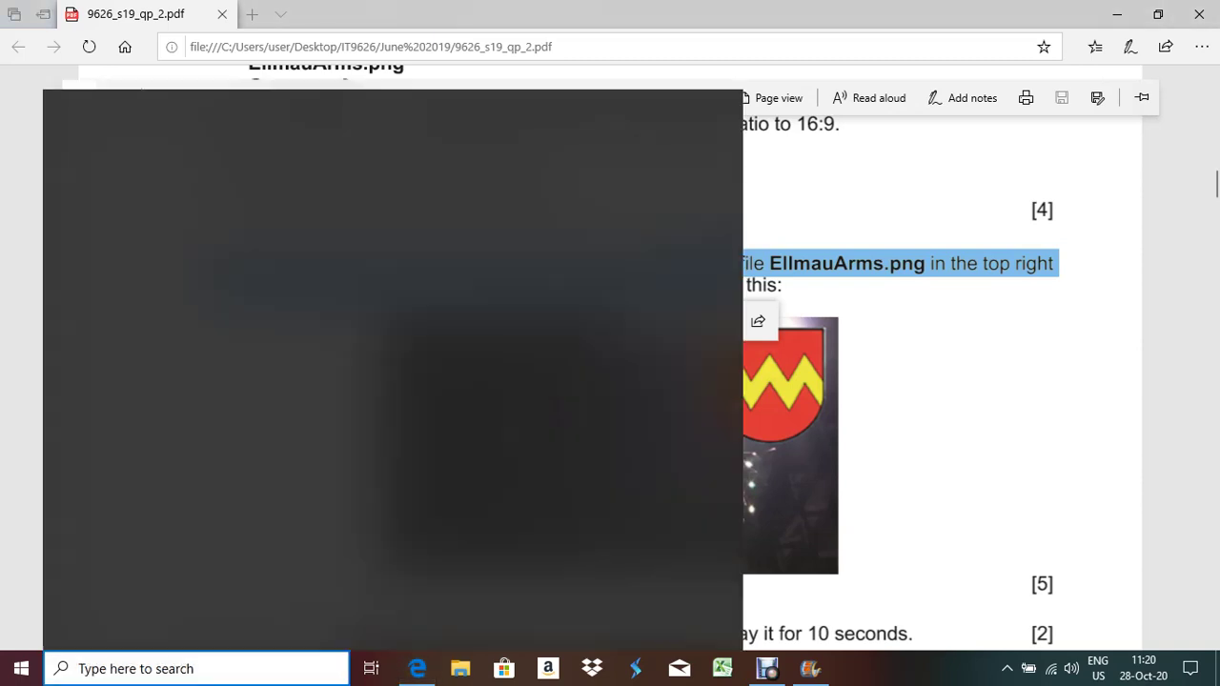
{"action": "type", "text": "p"}
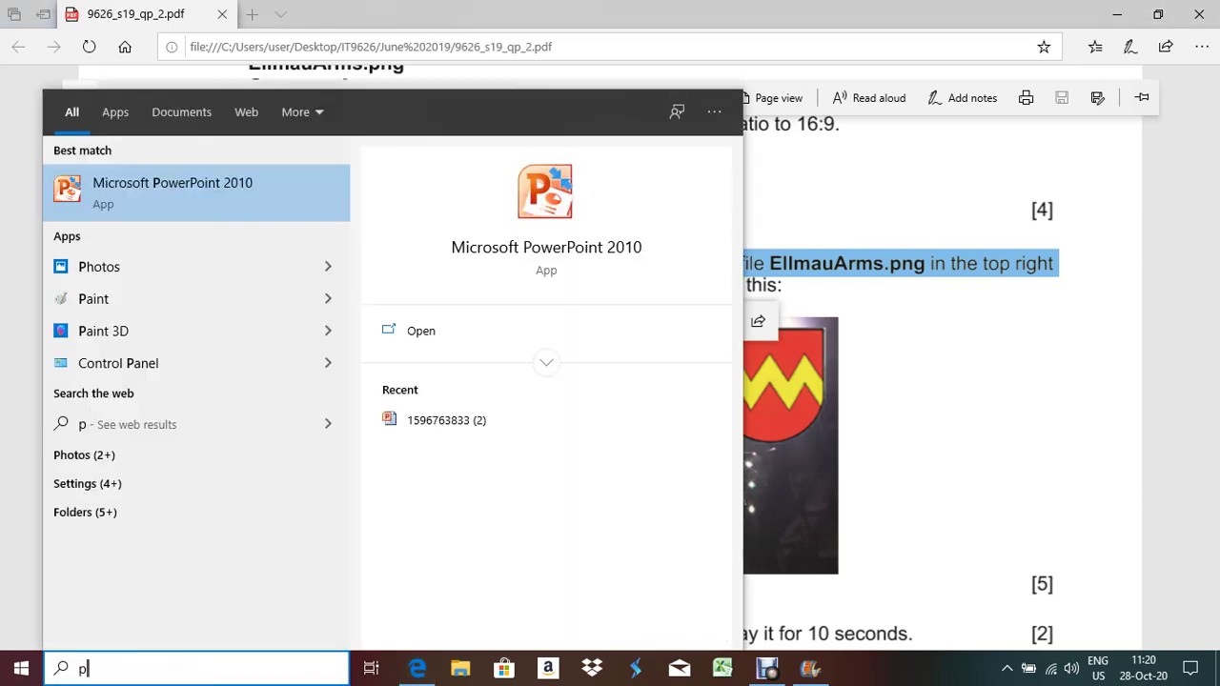
{"action": "type", "text": "ower"}
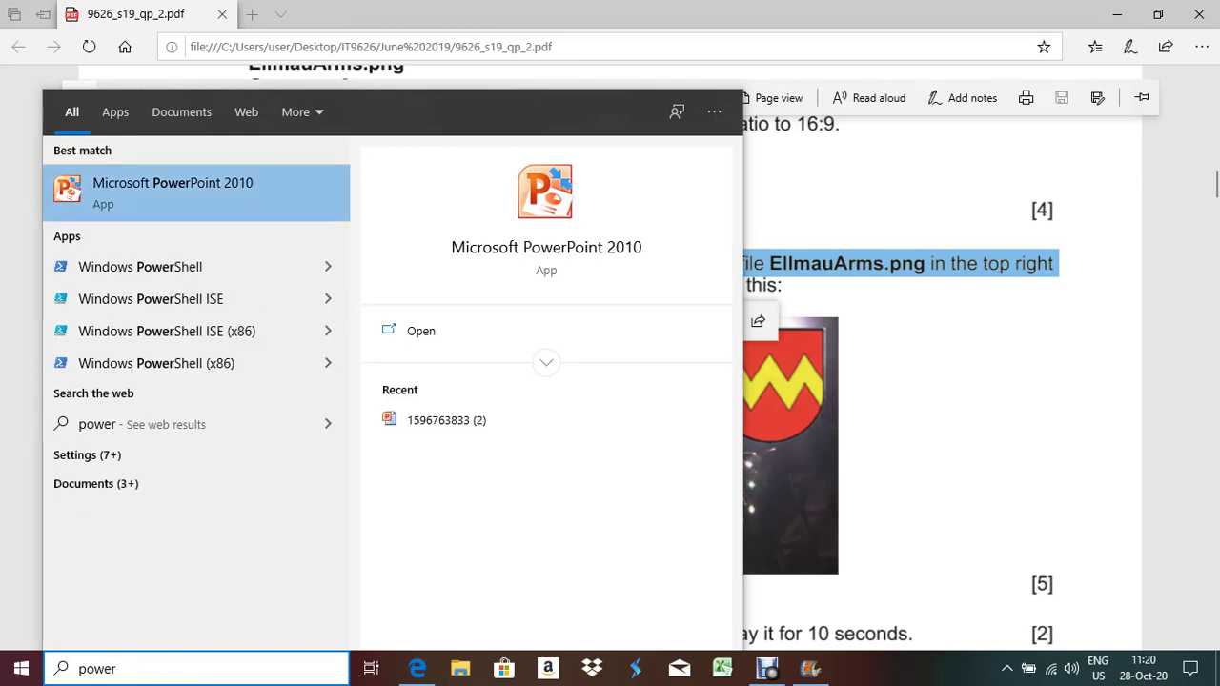
{"action": "key", "text": "Return"}
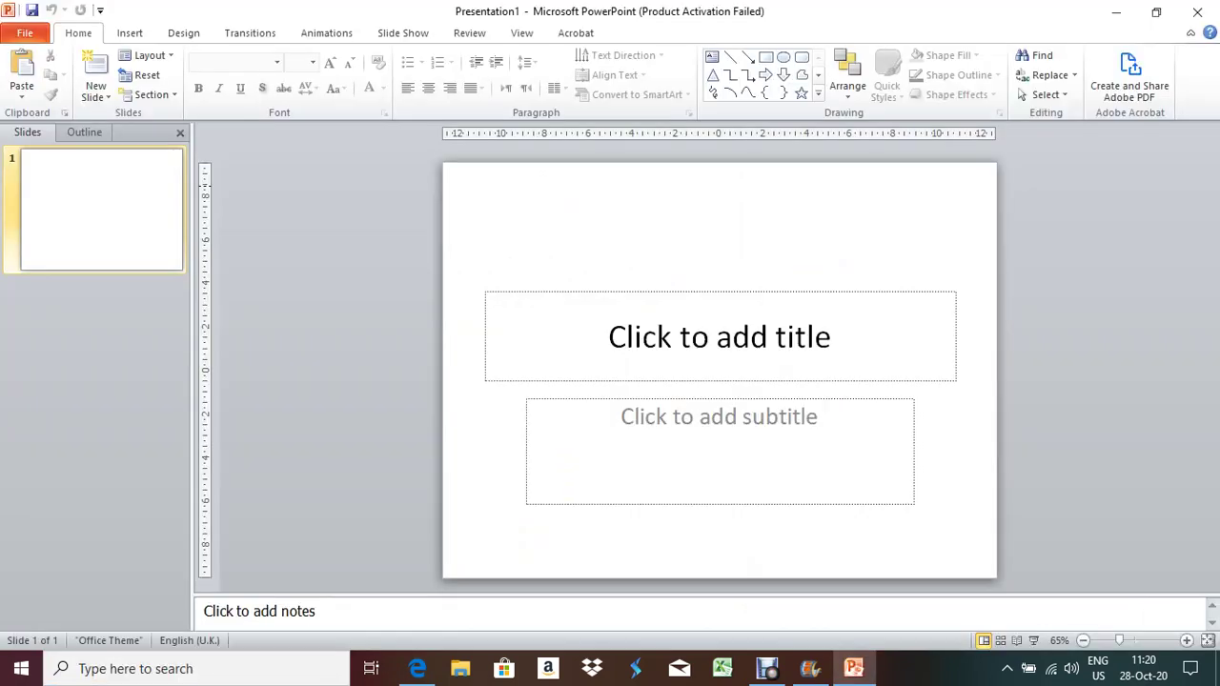
{"action": "left_click", "coordinate": [817, 140]}
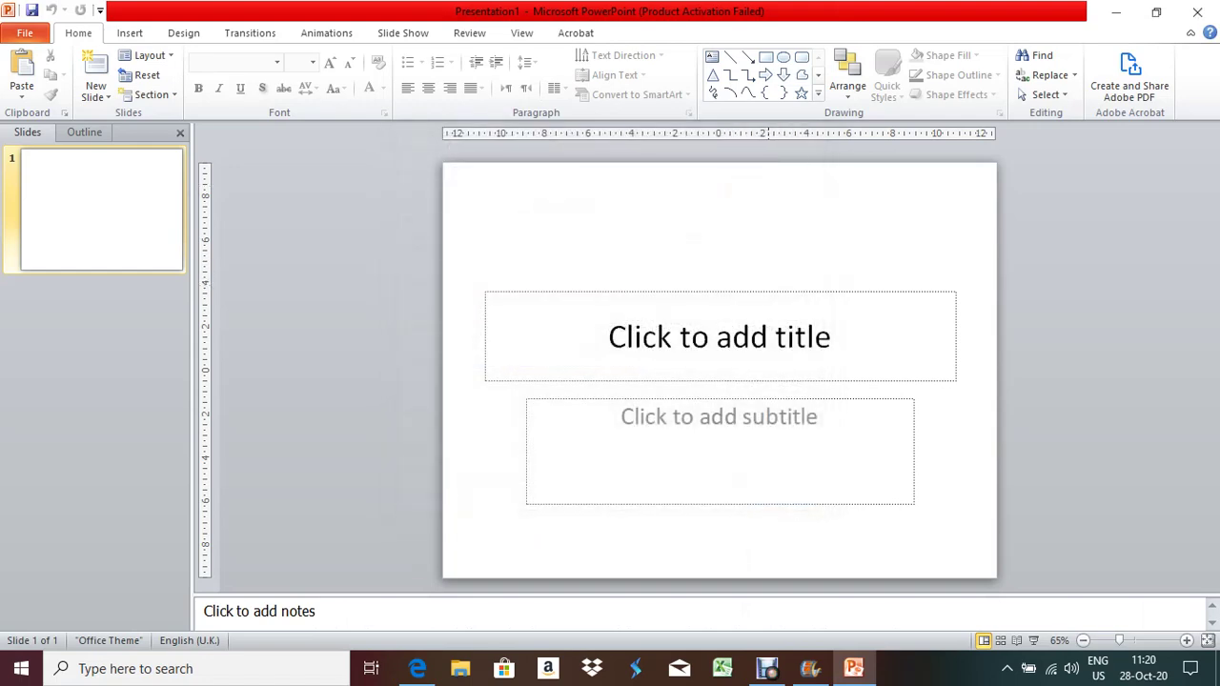
Delete the title and subtitle placeholders to leave the slide blank
{"action": "left_click", "coordinate": [721, 334]}
{"action": "key", "text": "Escape"}
{"action": "key", "text": "Delete"}
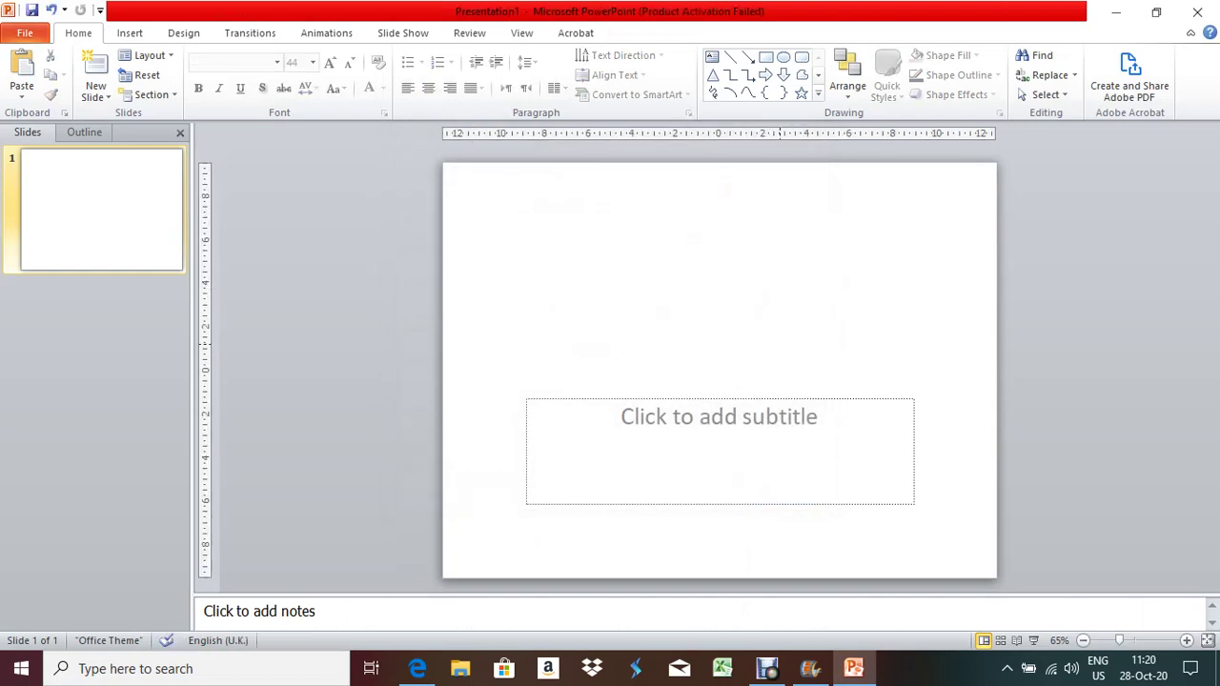
{"action": "left_click", "coordinate": [719, 416]}
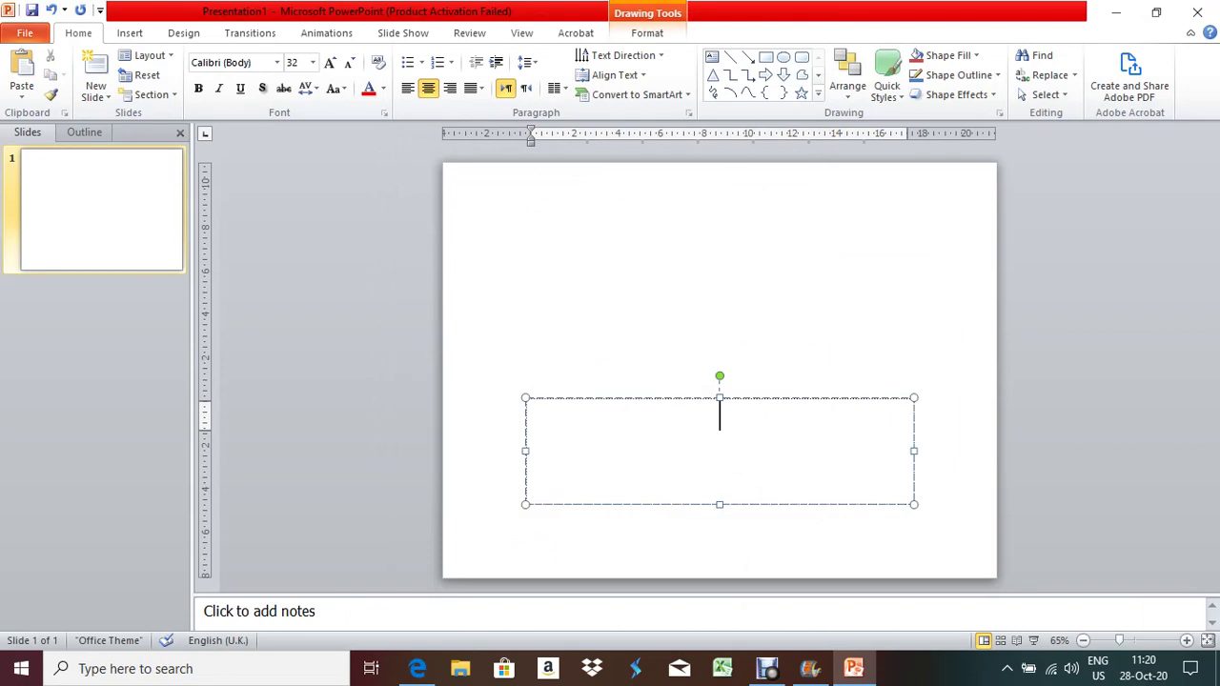
{"action": "key", "text": "Escape"}
{"action": "key", "text": "Delete"}
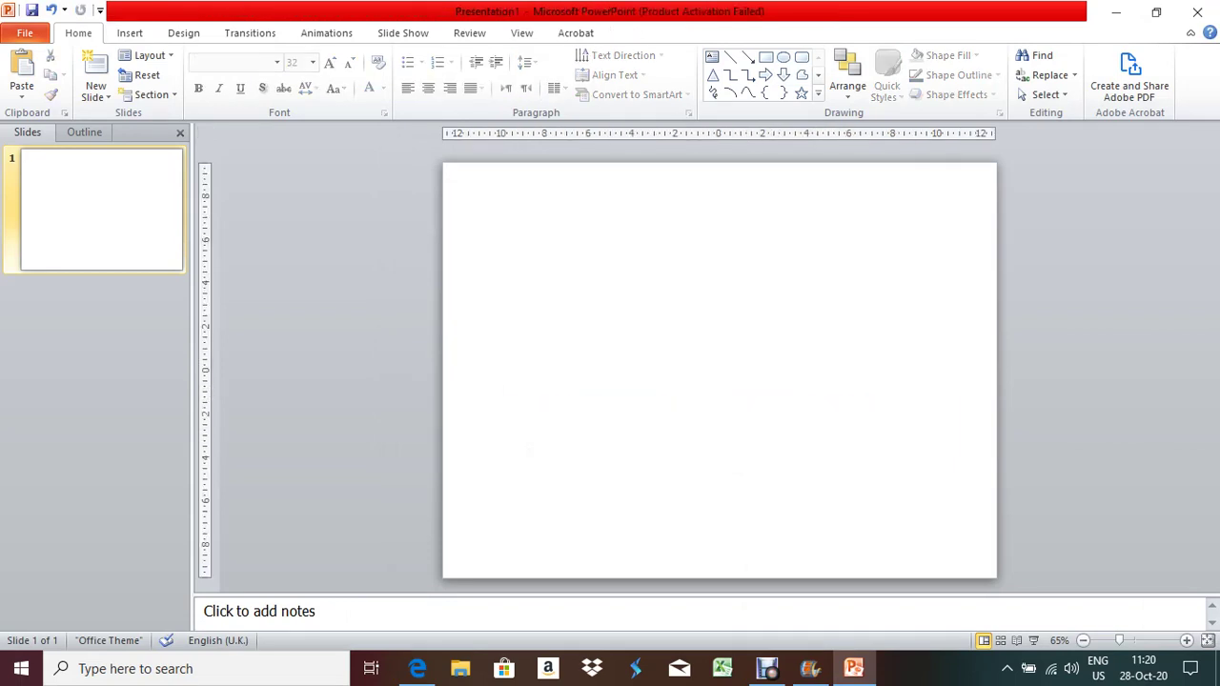
Insert the snap1 picture from the Desktop\02 folder onto the slide
{"action": "left_click", "coordinate": [130, 32]}
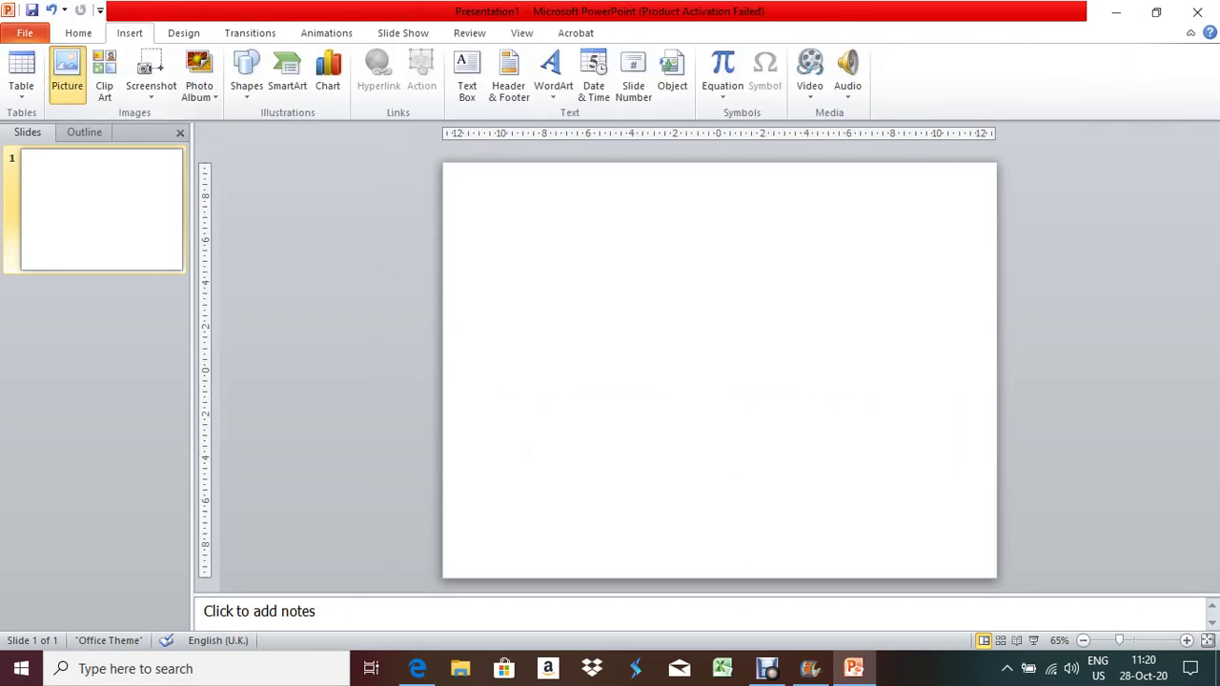
{"action": "left_click", "coordinate": [66, 74]}
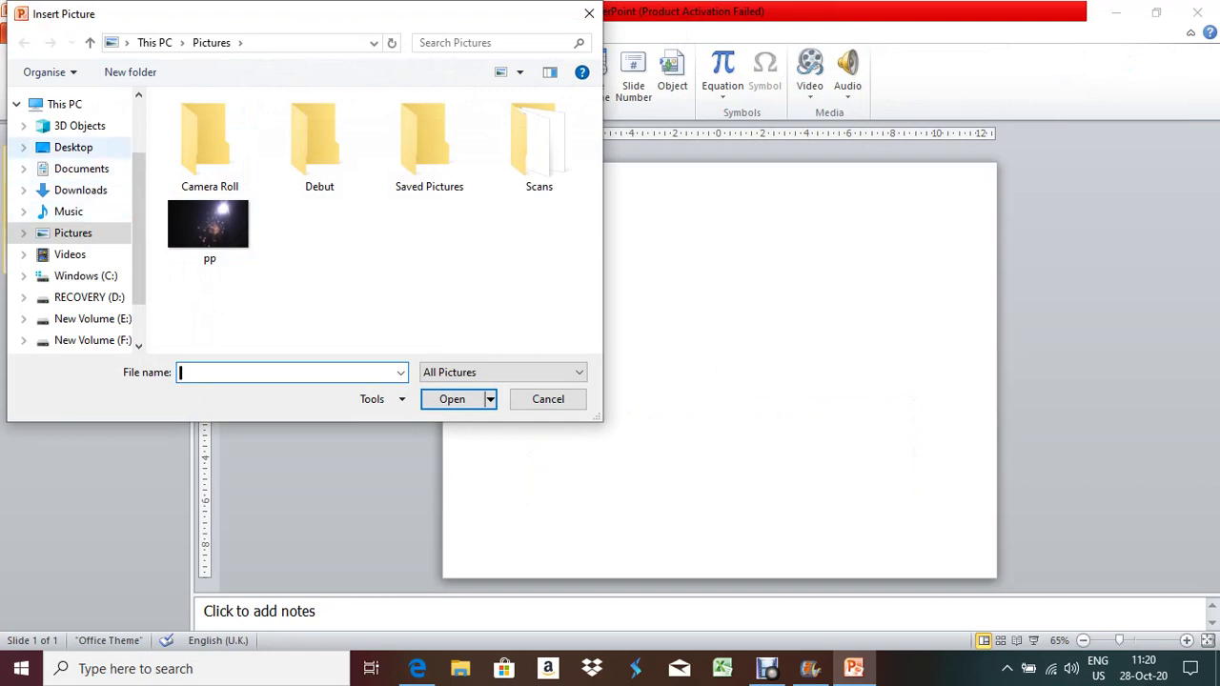
{"action": "left_click", "coordinate": [74, 147]}
{"action": "left_click", "coordinate": [229, 274]}
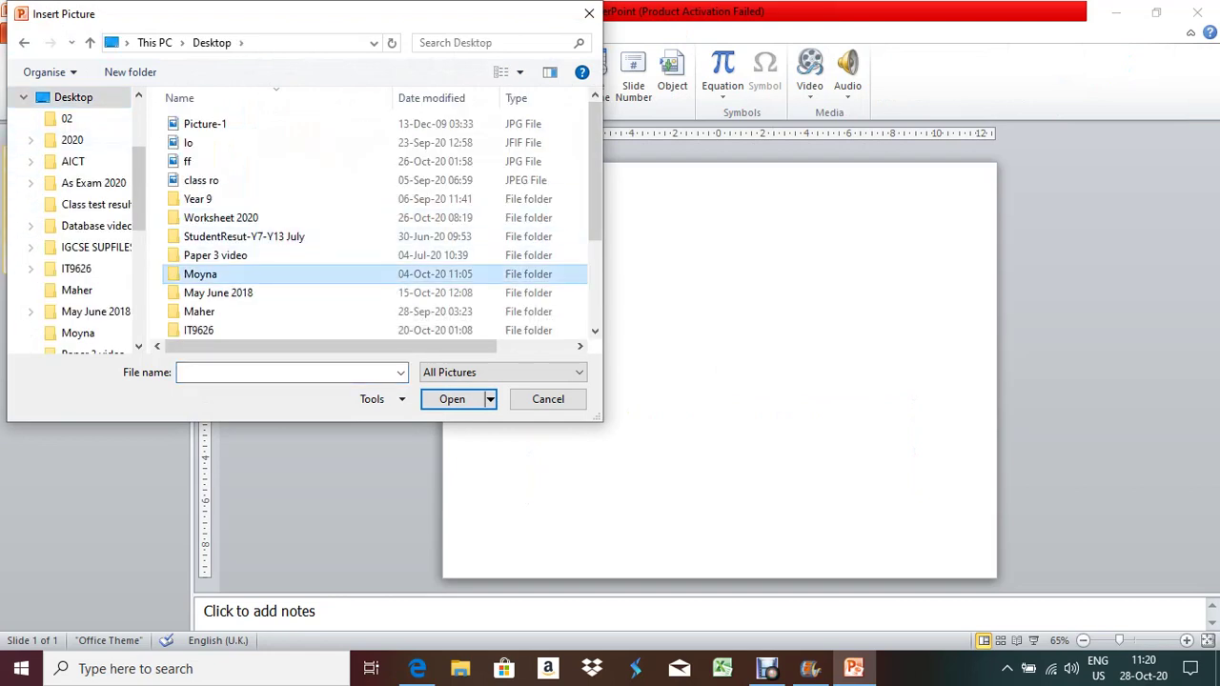
{"action": "scroll", "coordinate": [371, 220], "scroll_direction": "down", "scroll_amount": 3}
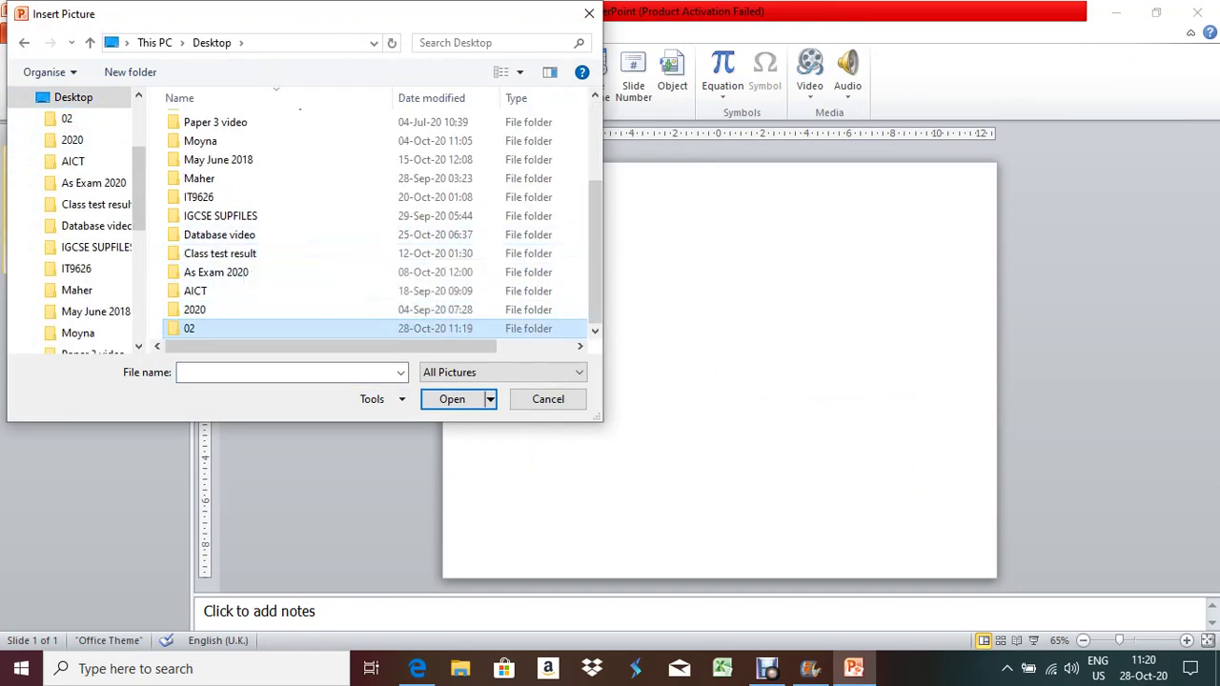
{"action": "double_click", "coordinate": [210, 327]}
{"action": "double_click", "coordinate": [318, 153]}
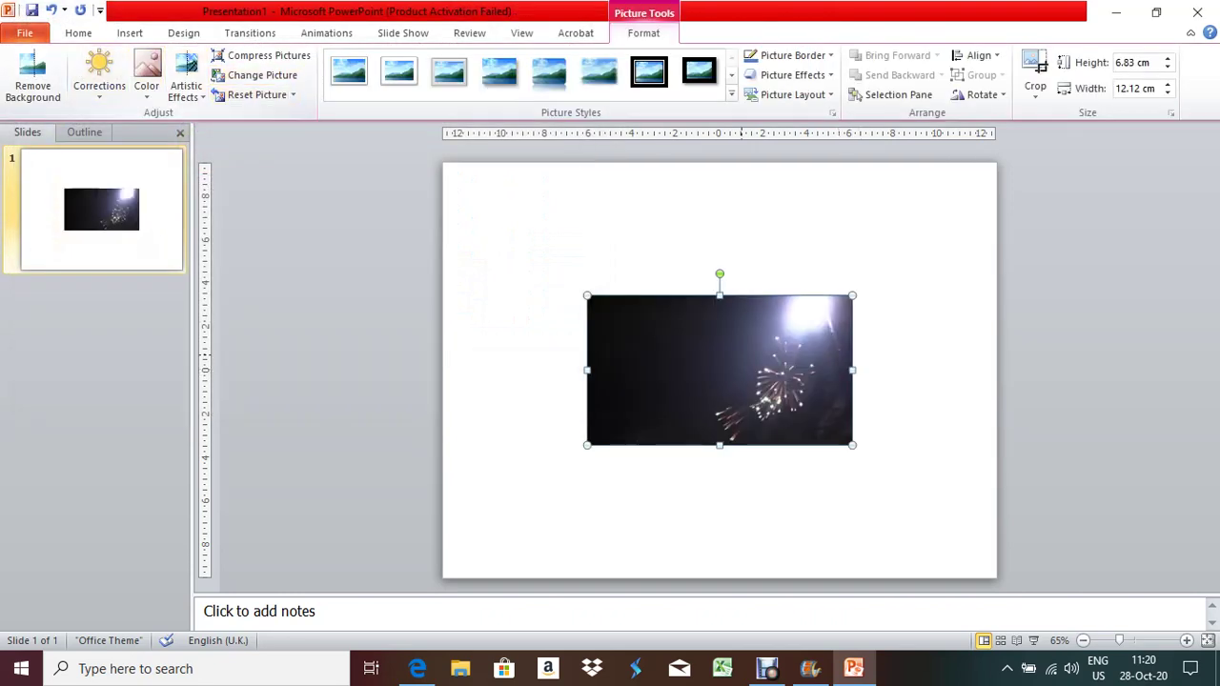
Enlarge the snapshot to 14.06 cm wide by 8.41 cm high
{"action": "left_click_drag", "start_coordinate": [587, 370], "coordinate": [544, 370]}
{"action": "left_click_drag", "start_coordinate": [699, 296], "coordinate": [698, 261]}
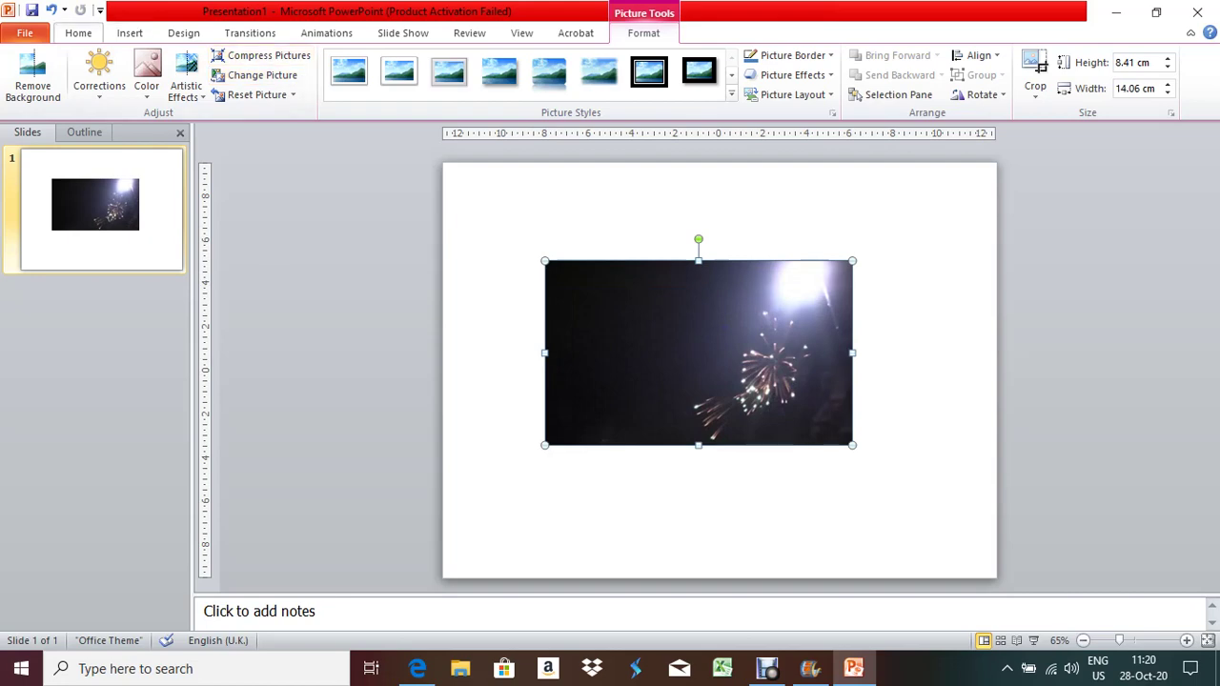
{"action": "left_click", "coordinate": [129, 32]}
Insert the EllmauArms shield picture onto the slide
{"action": "left_click", "coordinate": [67, 75]}
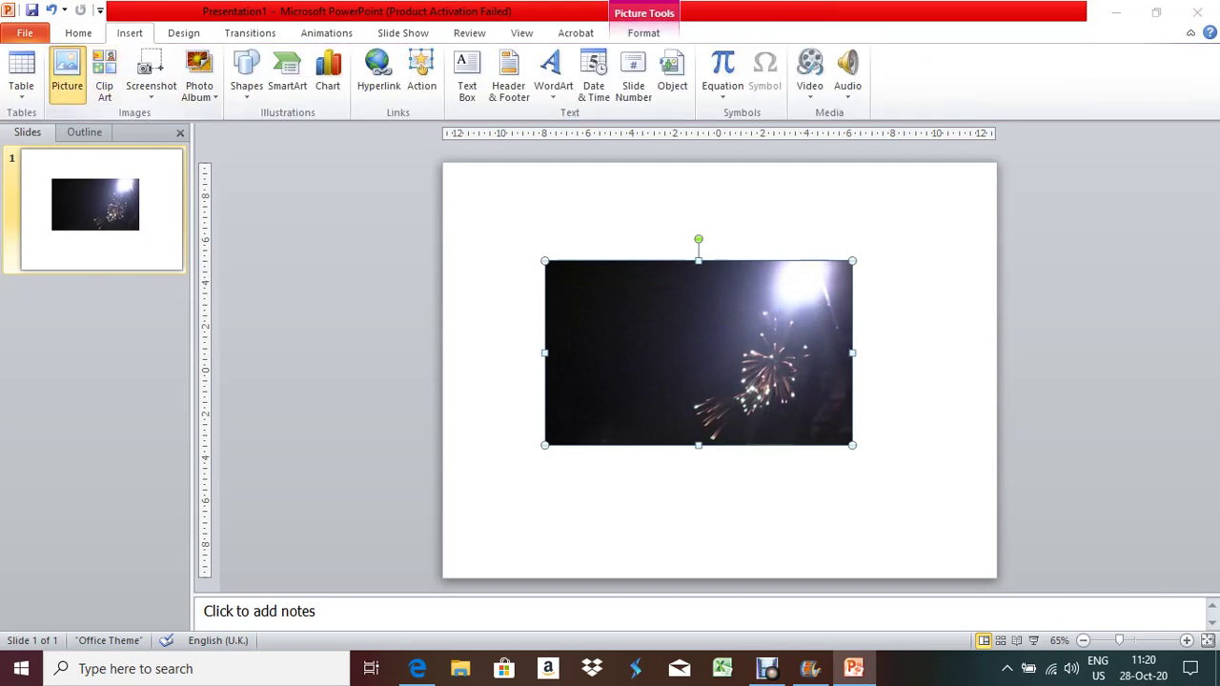
{"action": "left_click", "coordinate": [208, 143]}
{"action": "key", "text": "Return"}
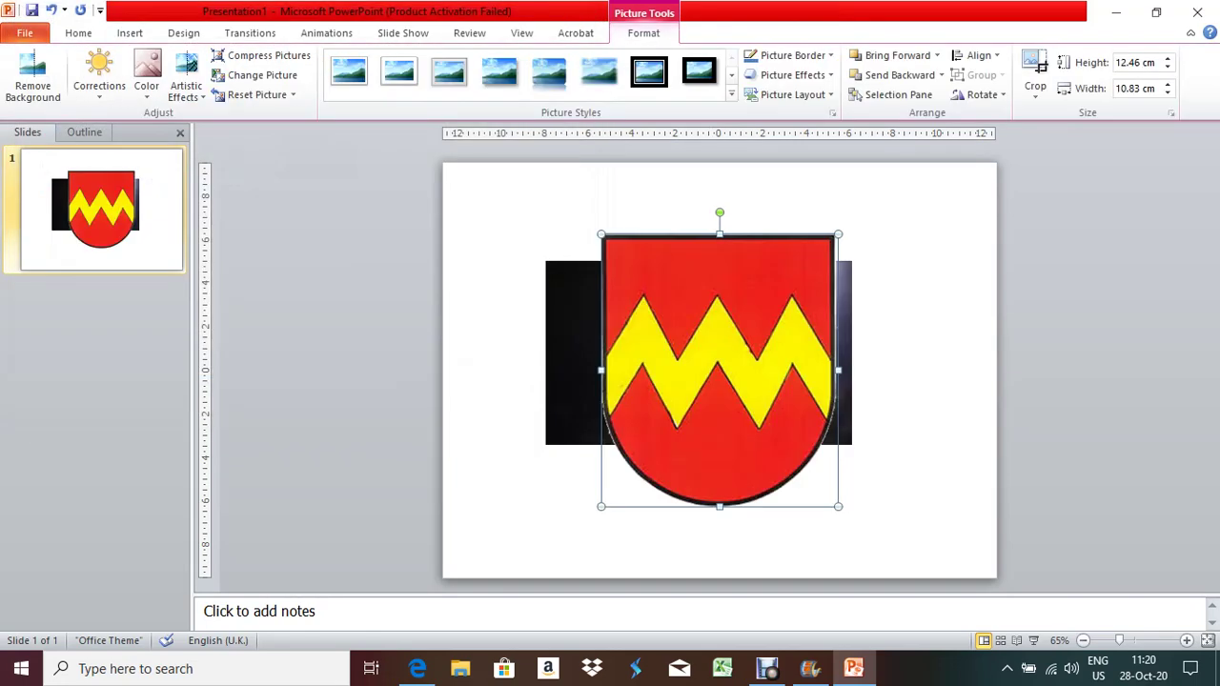
Shrink the shield to 4.63 × 3.22 cm and move it to the snapshot's top-right corner
{"action": "left_click_drag", "start_coordinate": [720, 506], "coordinate": [720, 410]}
{"action": "left_click_drag", "start_coordinate": [837, 322], "coordinate": [720, 323]}
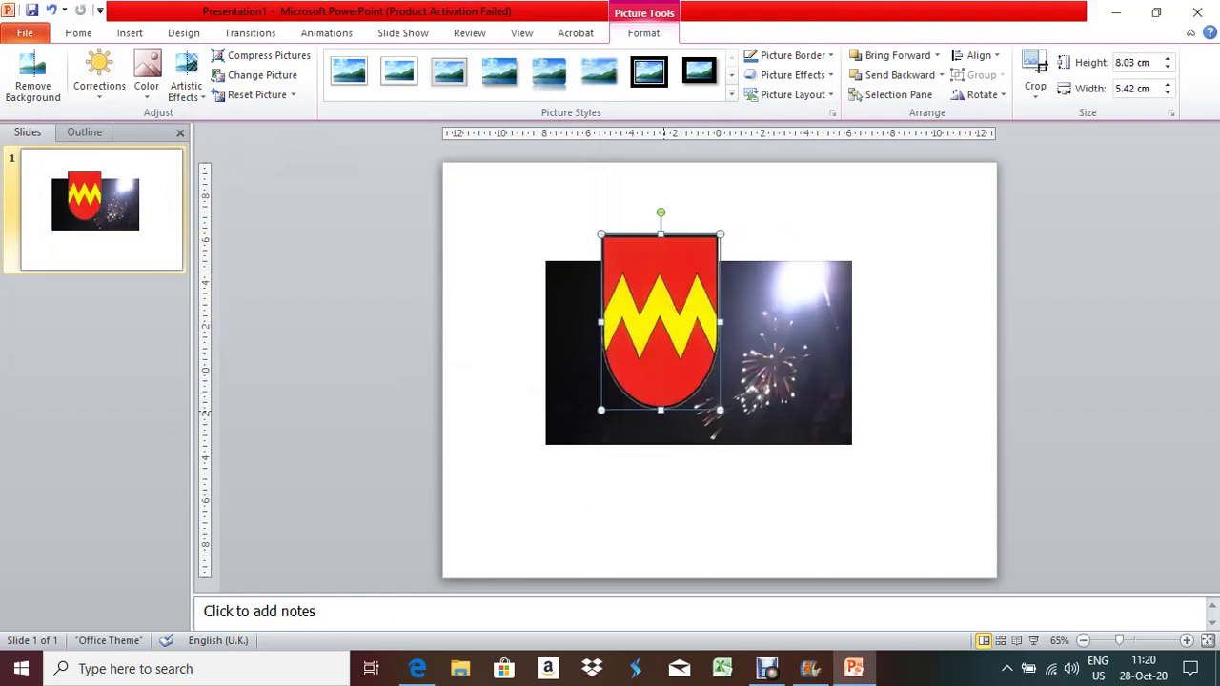
{"action": "left_click_drag", "start_coordinate": [660, 409], "coordinate": [660, 335]}
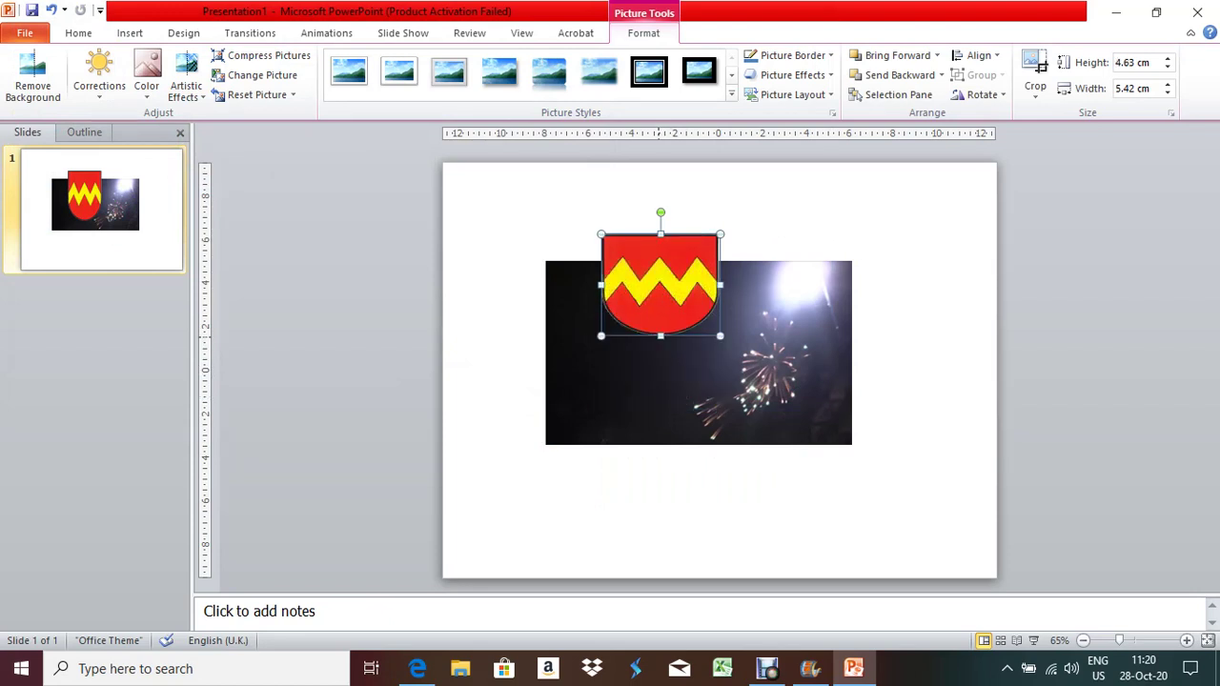
{"action": "left_click_drag", "start_coordinate": [660, 284], "coordinate": [768, 322]}
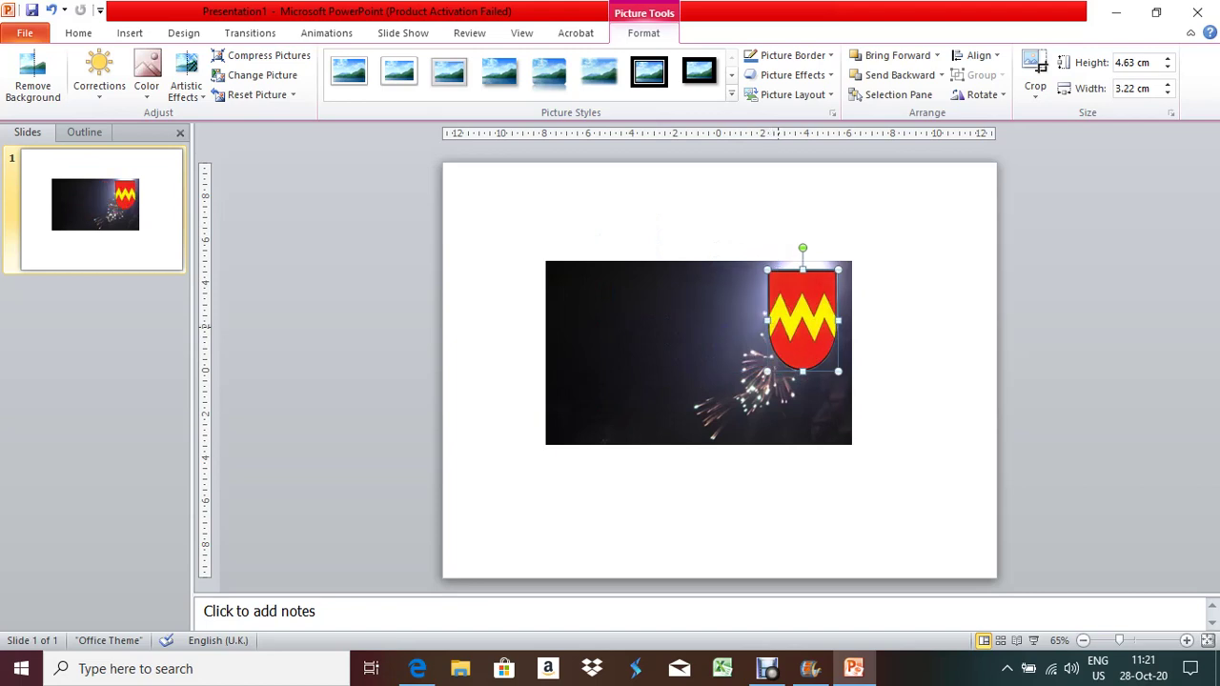
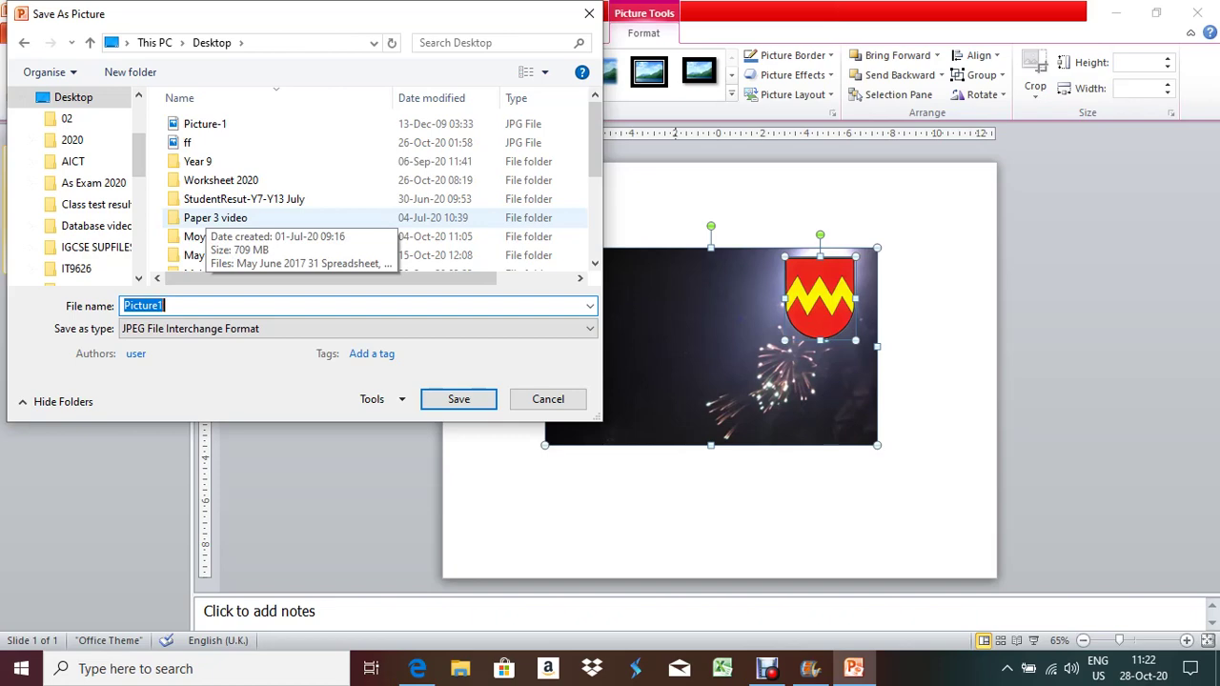
Save the fireworks slide picture to the Desktop as a JPEG named pp
{"action": "type", "text": "pp"}
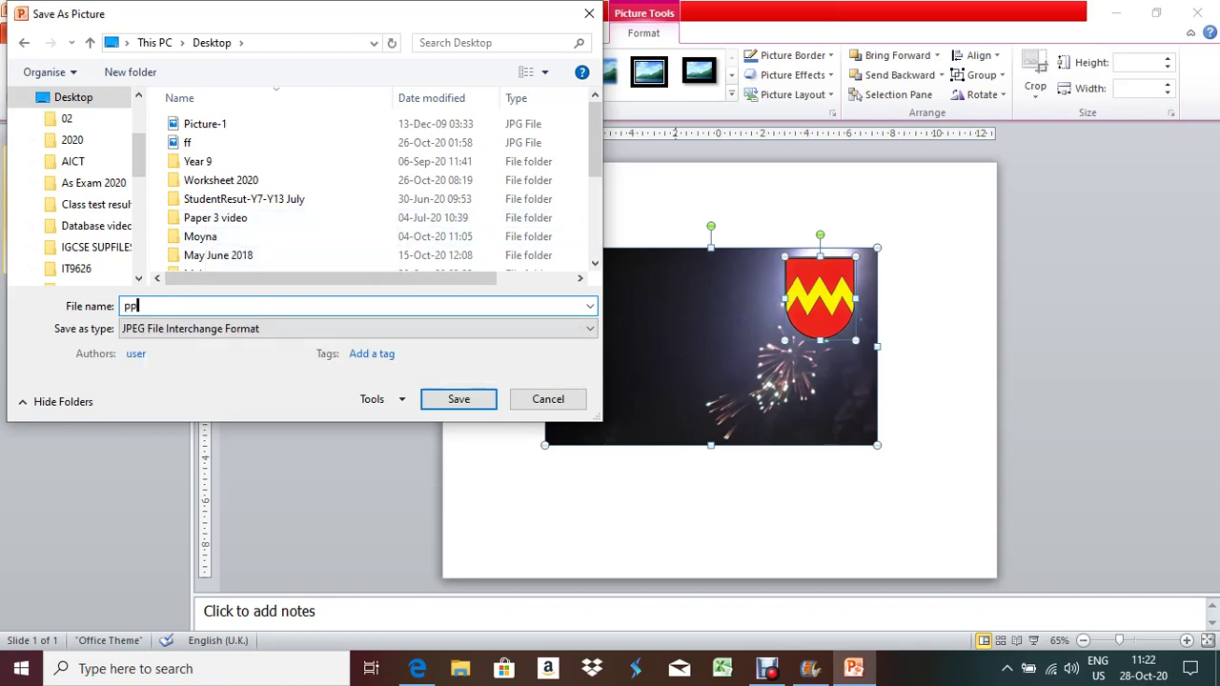
{"action": "left_click", "coordinate": [458, 398]}
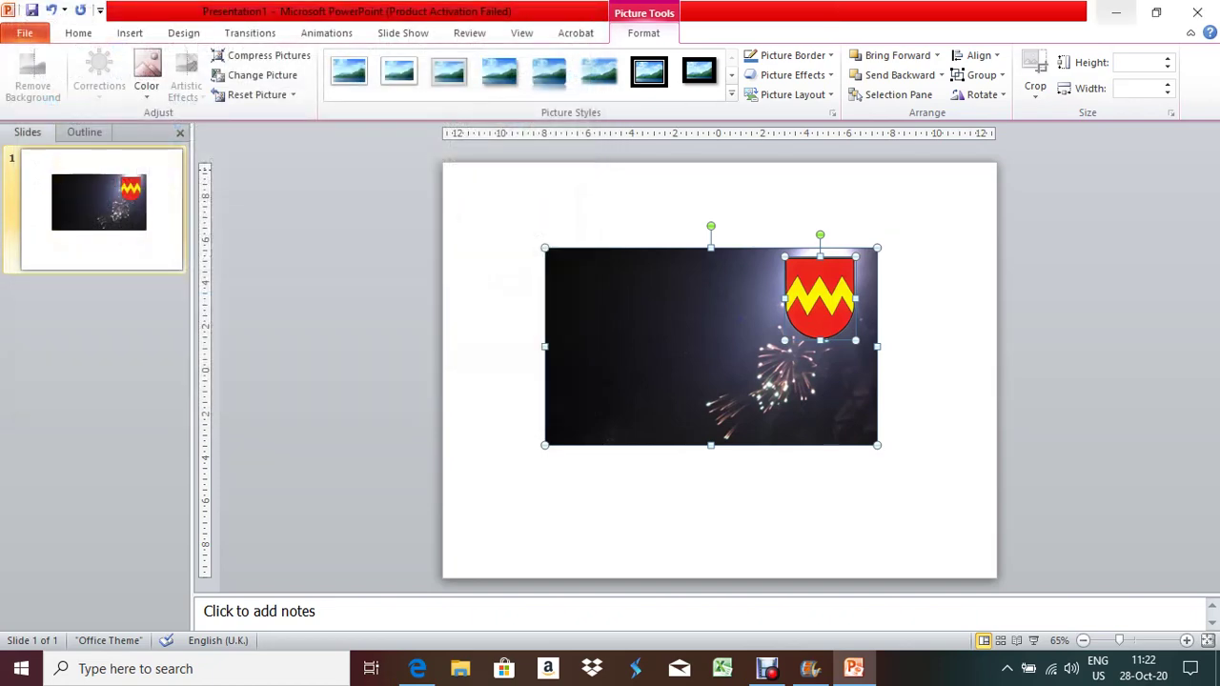
{"action": "left_click", "coordinate": [1116, 12]}
Check the saved pp.jpg in Photos, then close the photo viewer
{"action": "left_click", "coordinate": [1116, 10]}
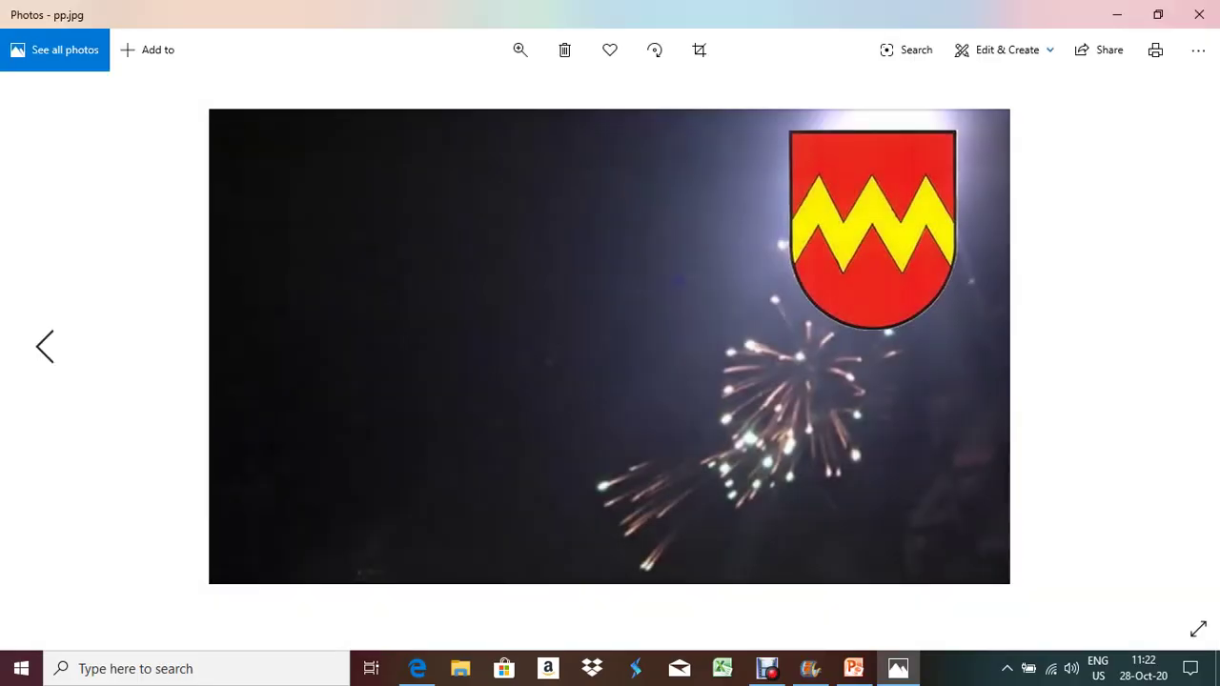
{"action": "left_click", "coordinate": [1198, 14]}
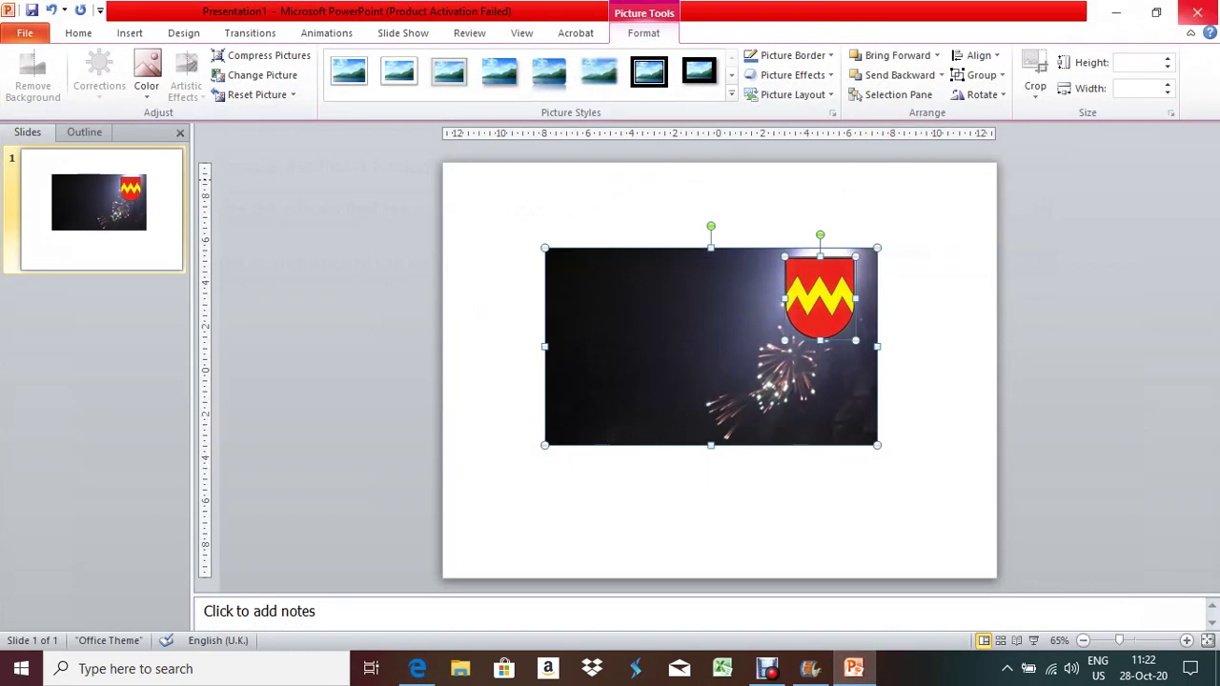
Close PowerPoint and launch Adobe Photoshop CS5 from Windows search using 'ad'
{"action": "left_click", "coordinate": [1197, 13]}
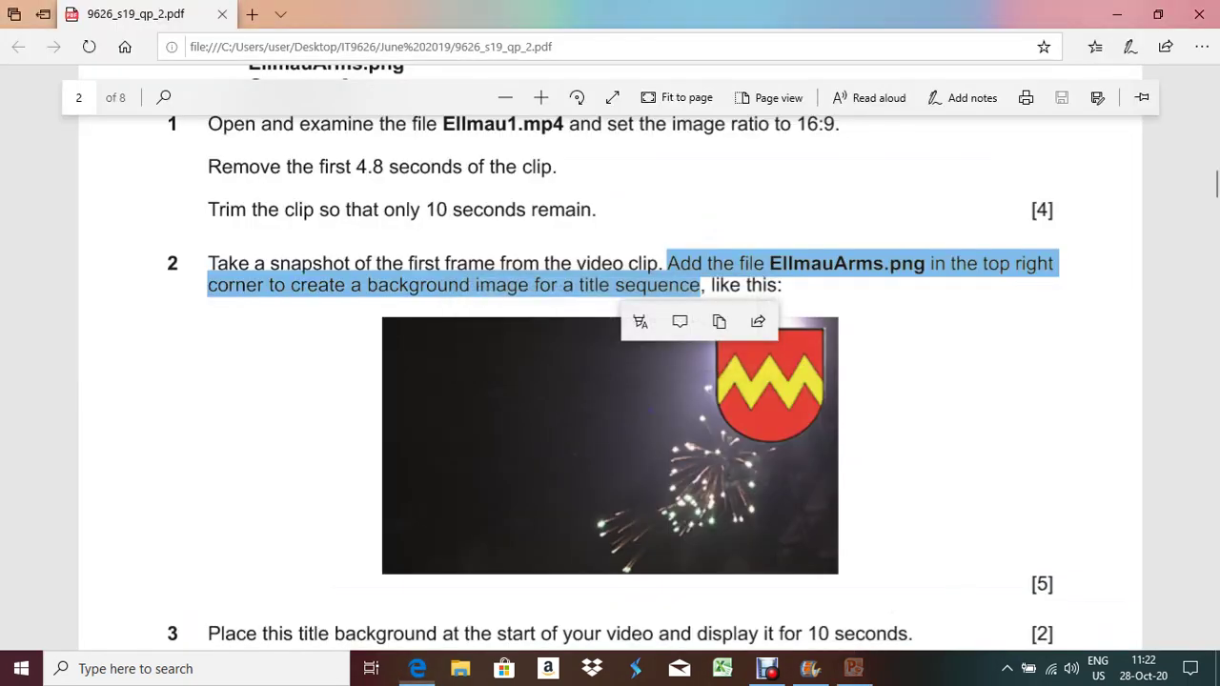
{"action": "left_click", "coordinate": [143, 668]}
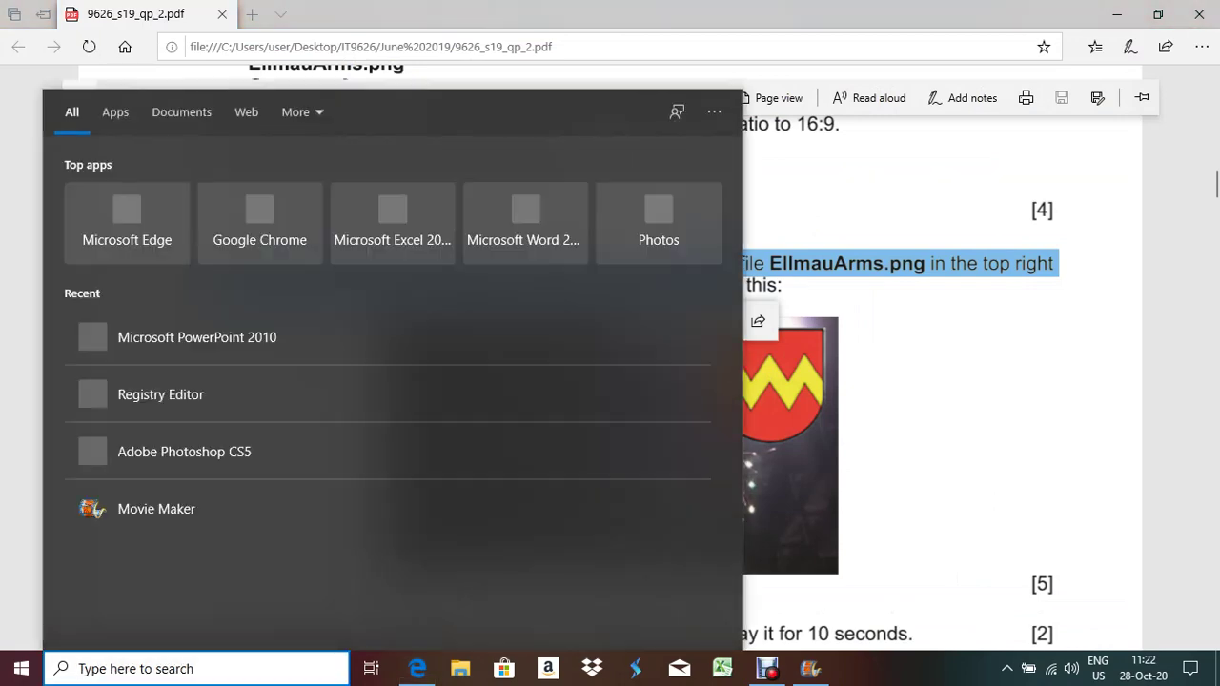
{"action": "type", "text": "a"}
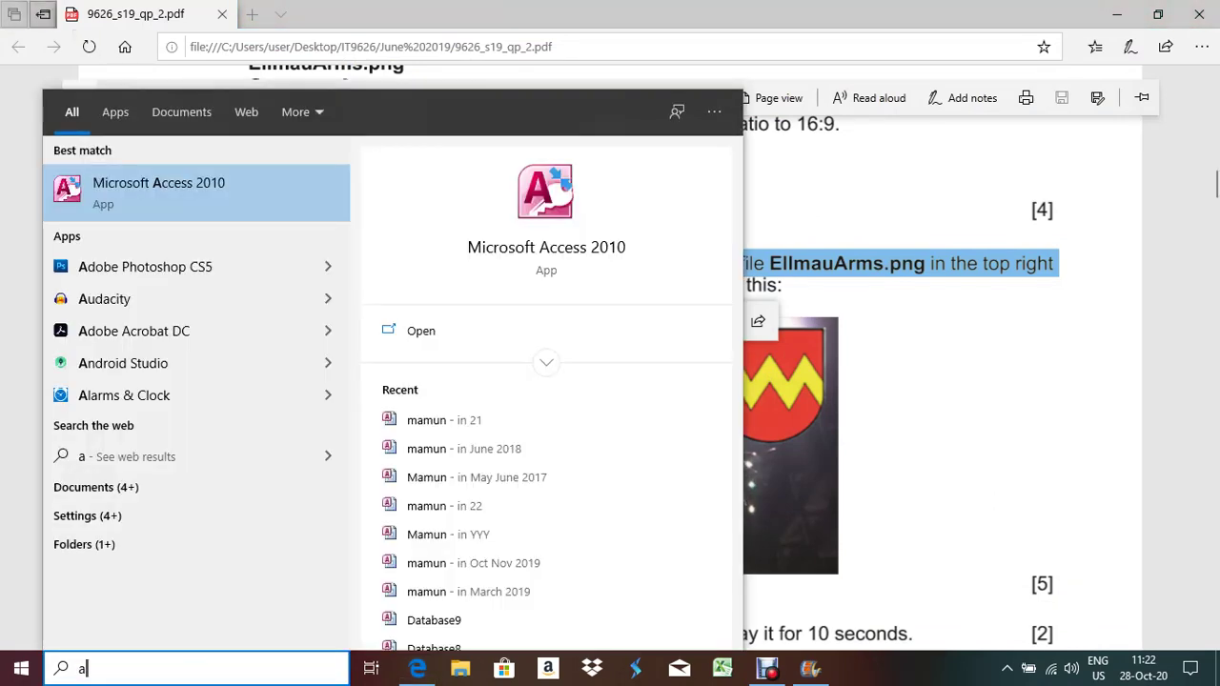
{"action": "type", "text": "d"}
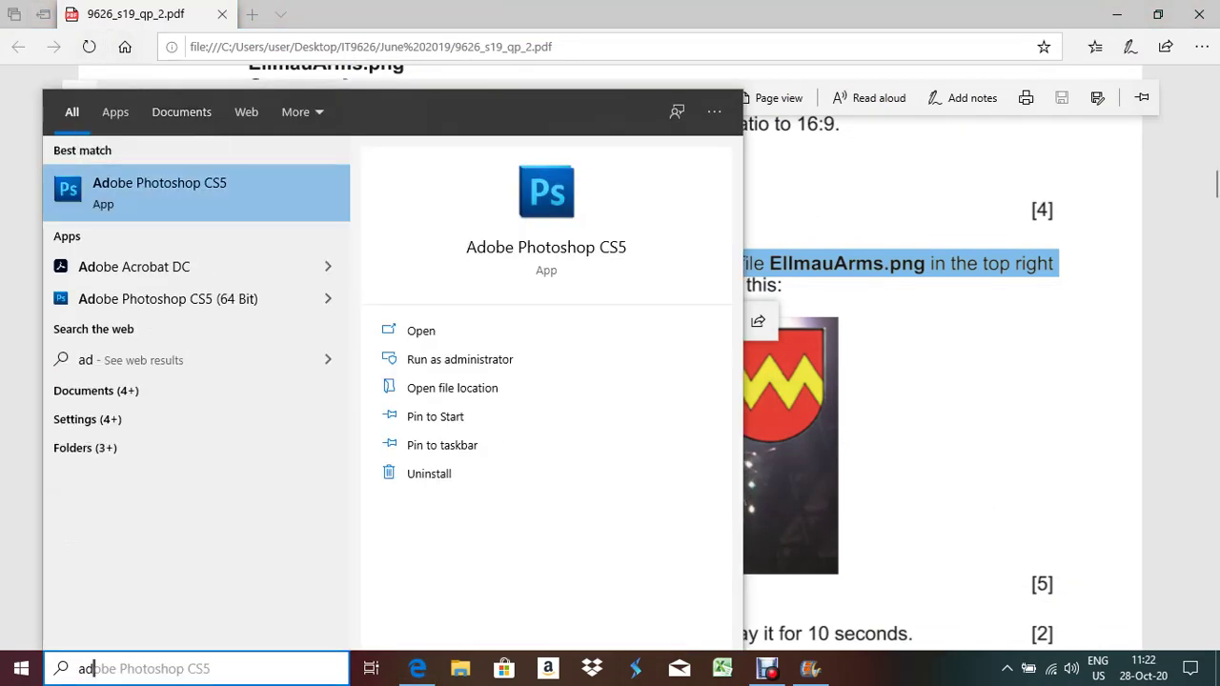
{"action": "key", "text": "Return"}
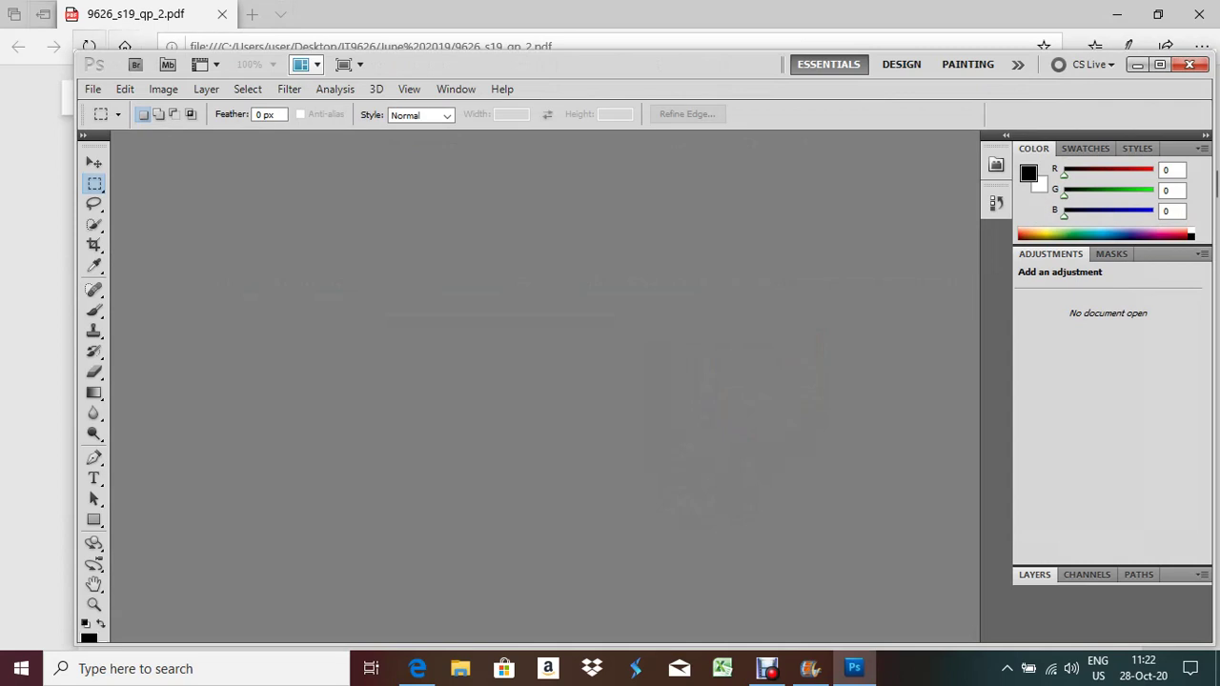
Open the snap1 image from the 02 folder, continuing the trial and skipping Adobe ID
{"action": "left_click", "coordinate": [92, 89]}
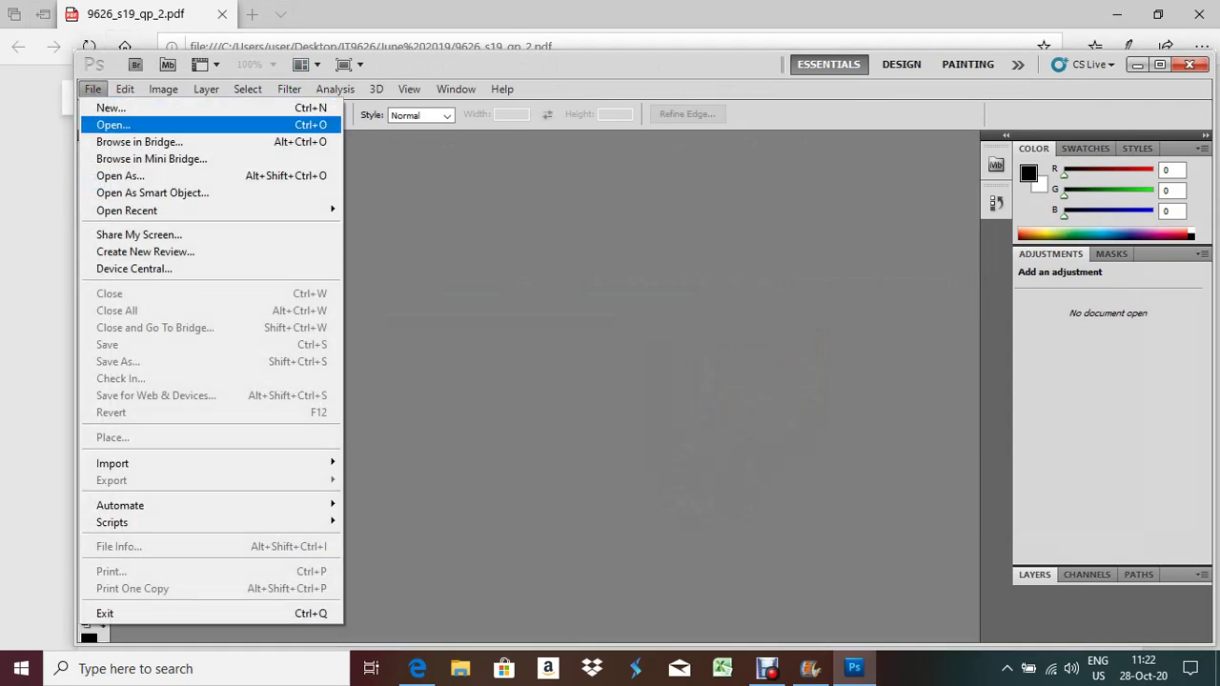
{"action": "key", "text": "Return"}
{"action": "left_click", "coordinate": [415, 203]}
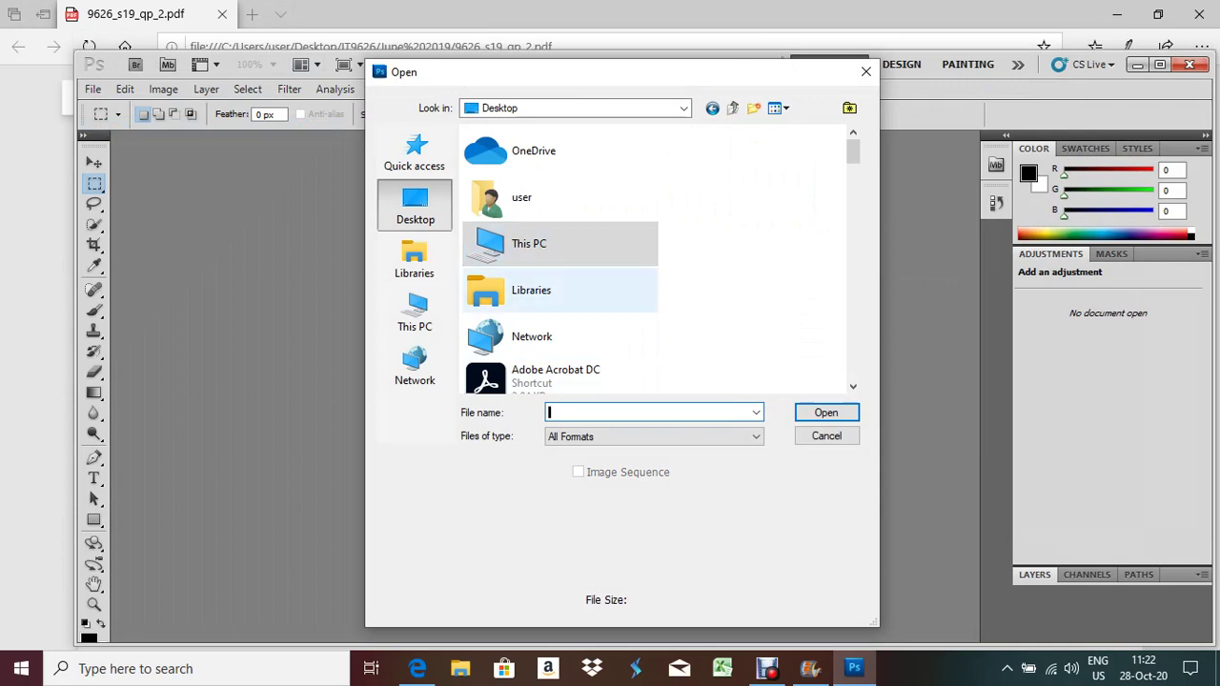
{"action": "type", "text": "0"}
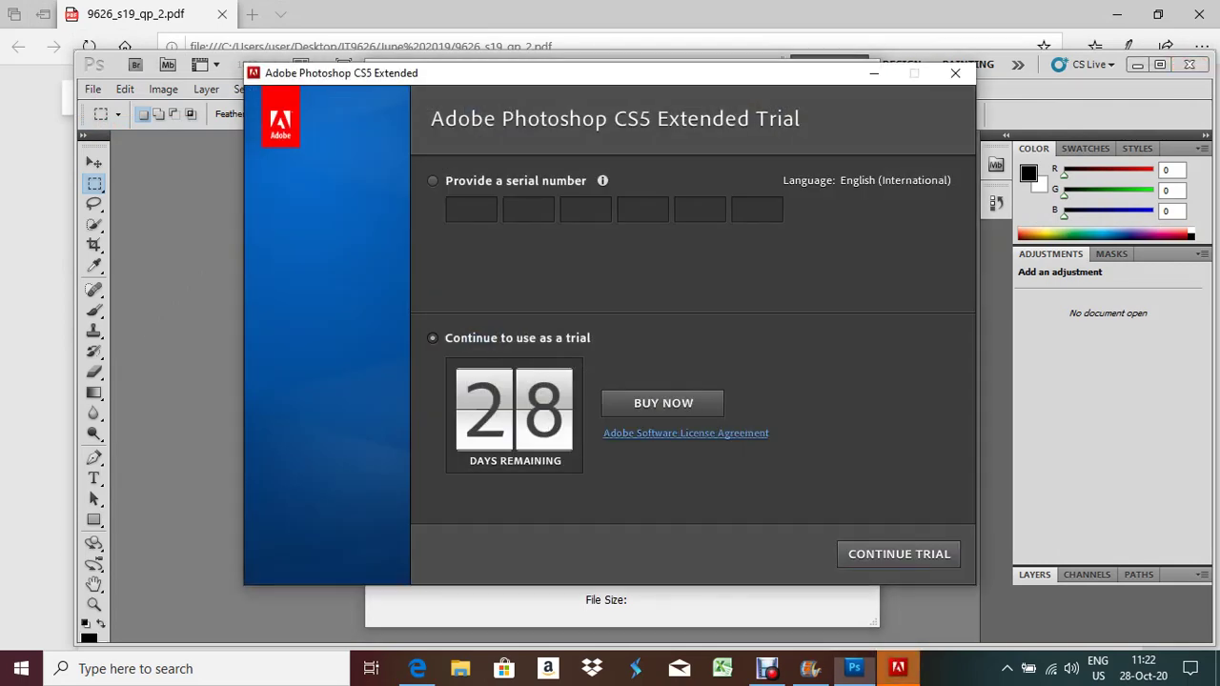
{"action": "left_click", "coordinate": [898, 554]}
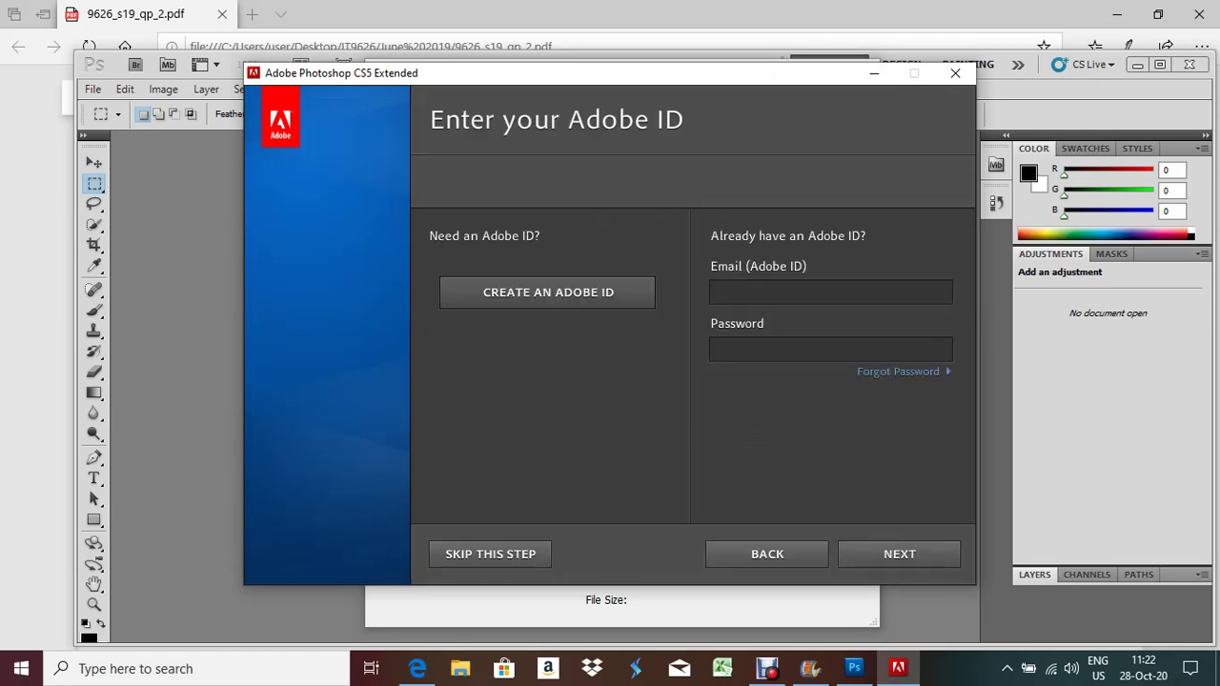
{"action": "left_click", "coordinate": [490, 553]}
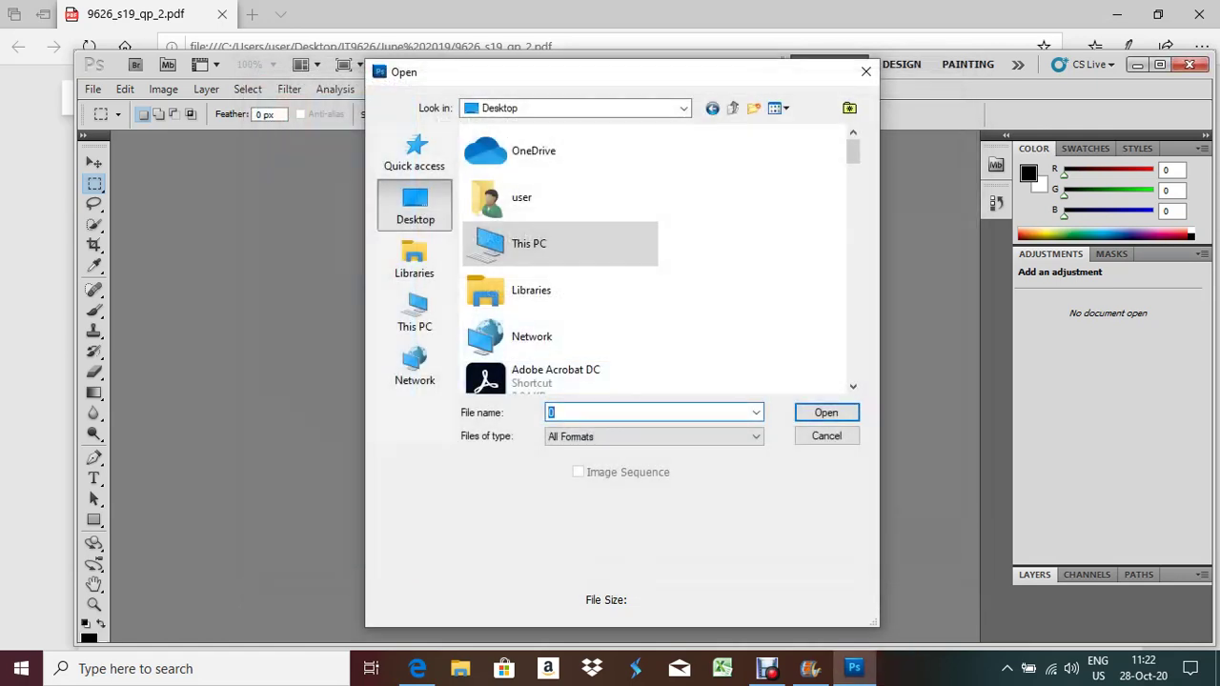
{"action": "left_click", "coordinate": [532, 337]}
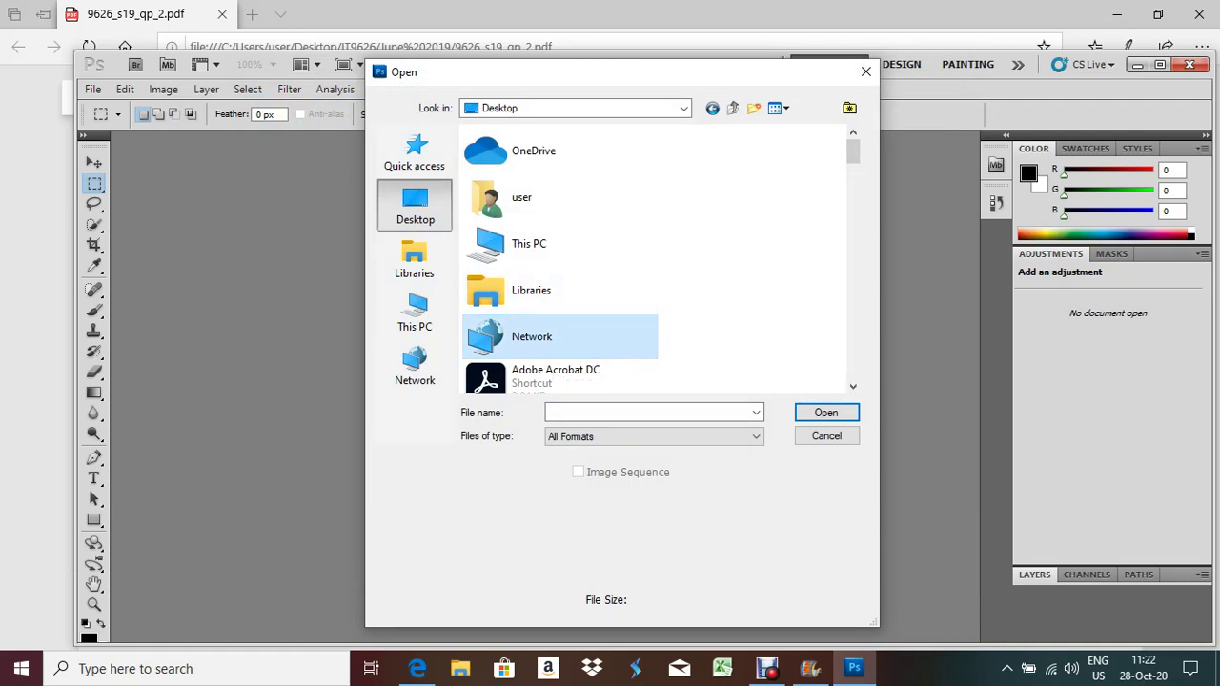
{"action": "key", "text": "p"}
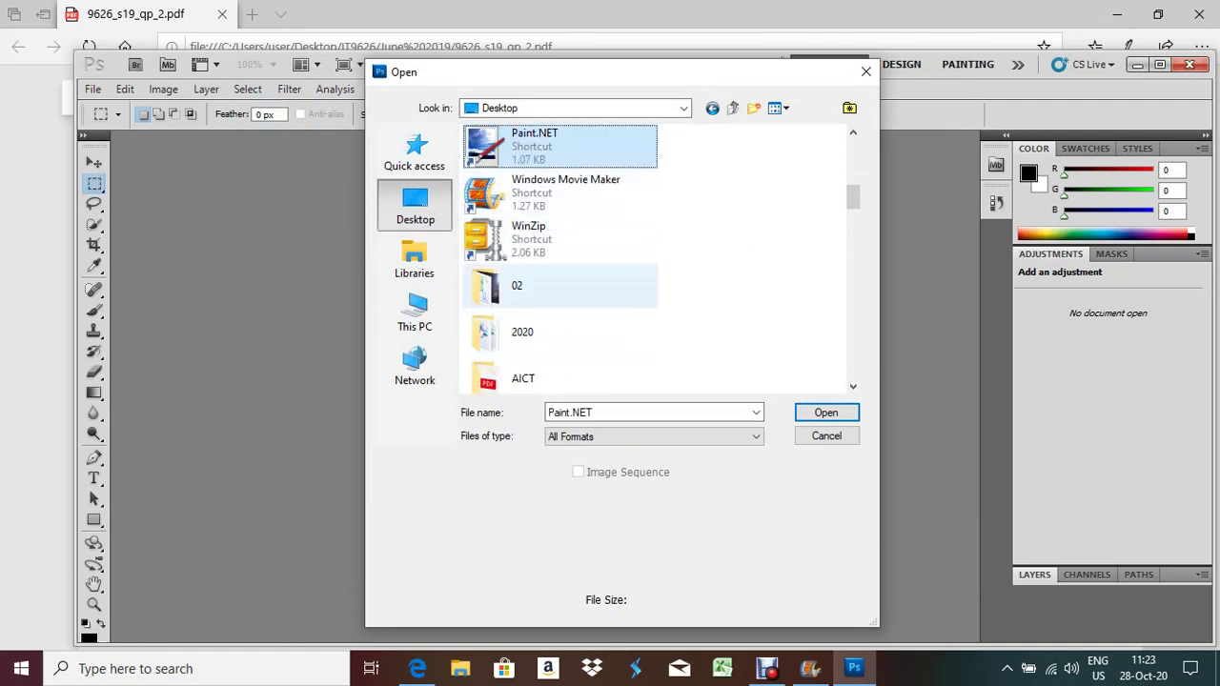
{"action": "double_click", "coordinate": [534, 286]}
{"action": "left_click", "coordinate": [496, 274]}
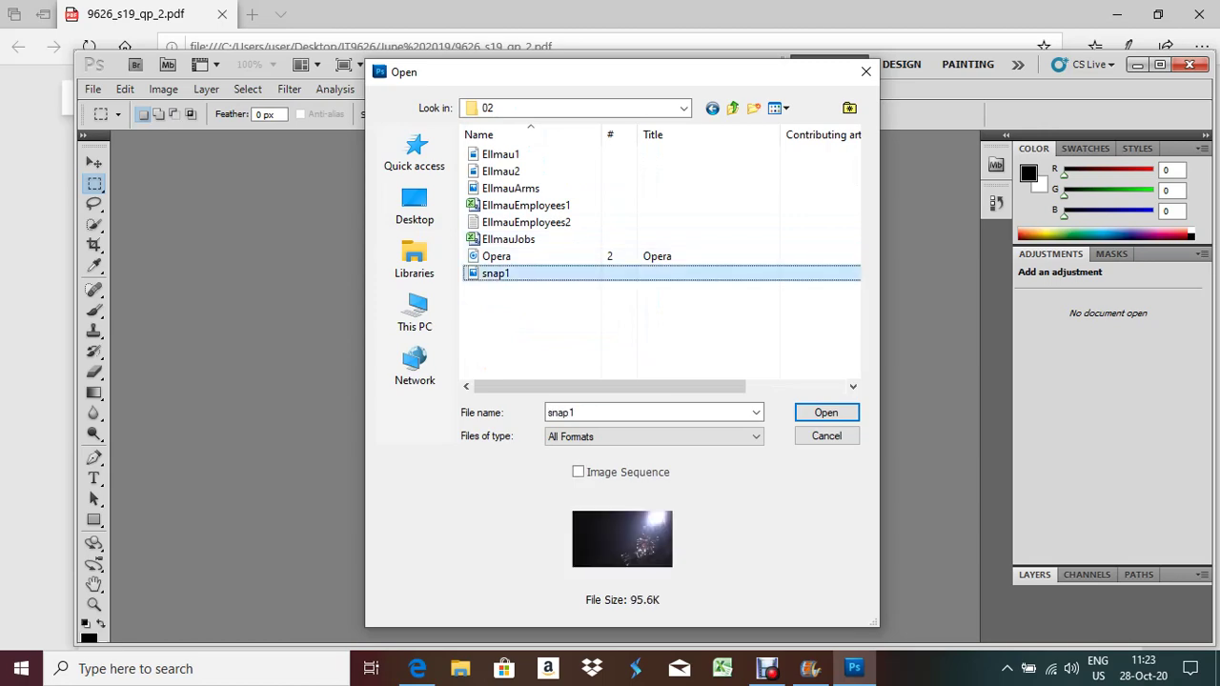
{"action": "key", "text": "Return"}
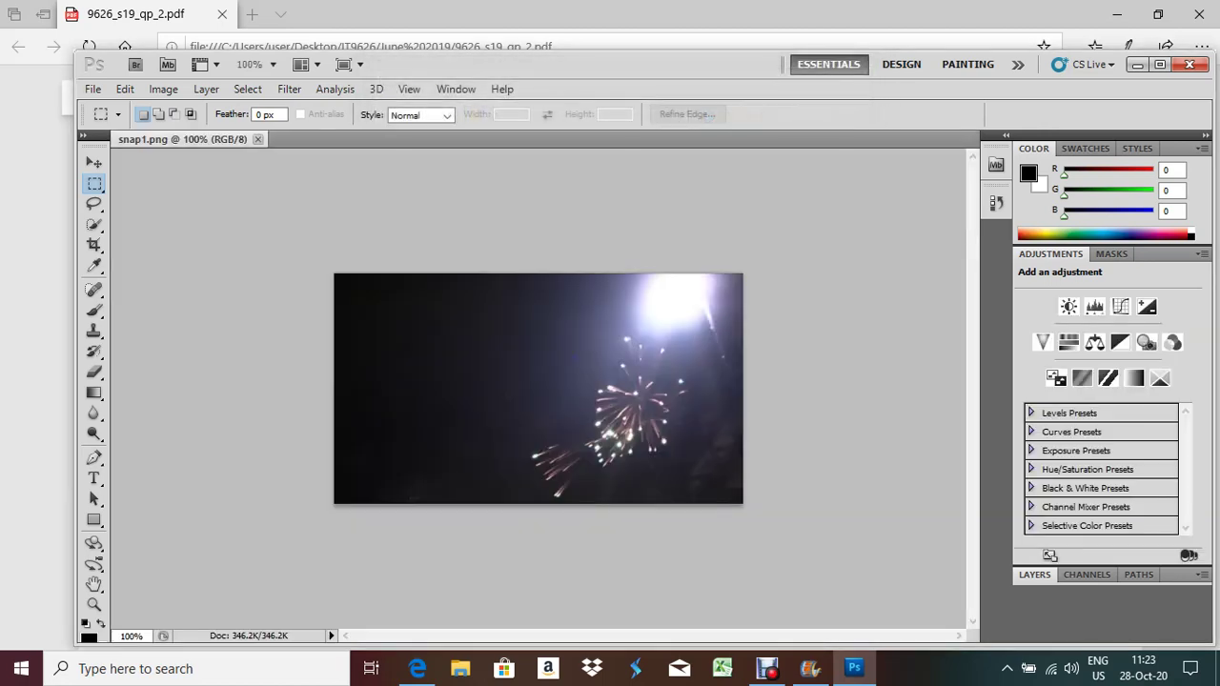
Place the EllmauArms shield on snap1, shrink it to about 37% × 31% and position it top right
{"action": "left_click", "coordinate": [92, 89]}
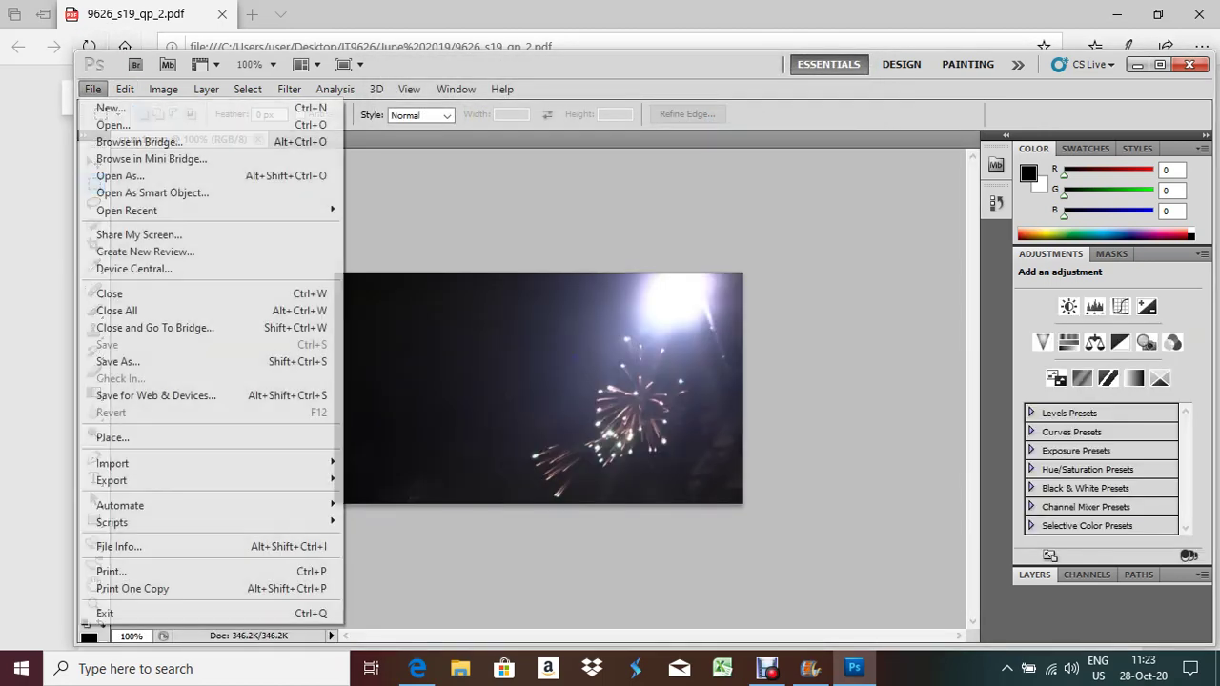
{"action": "left_click", "coordinate": [112, 438]}
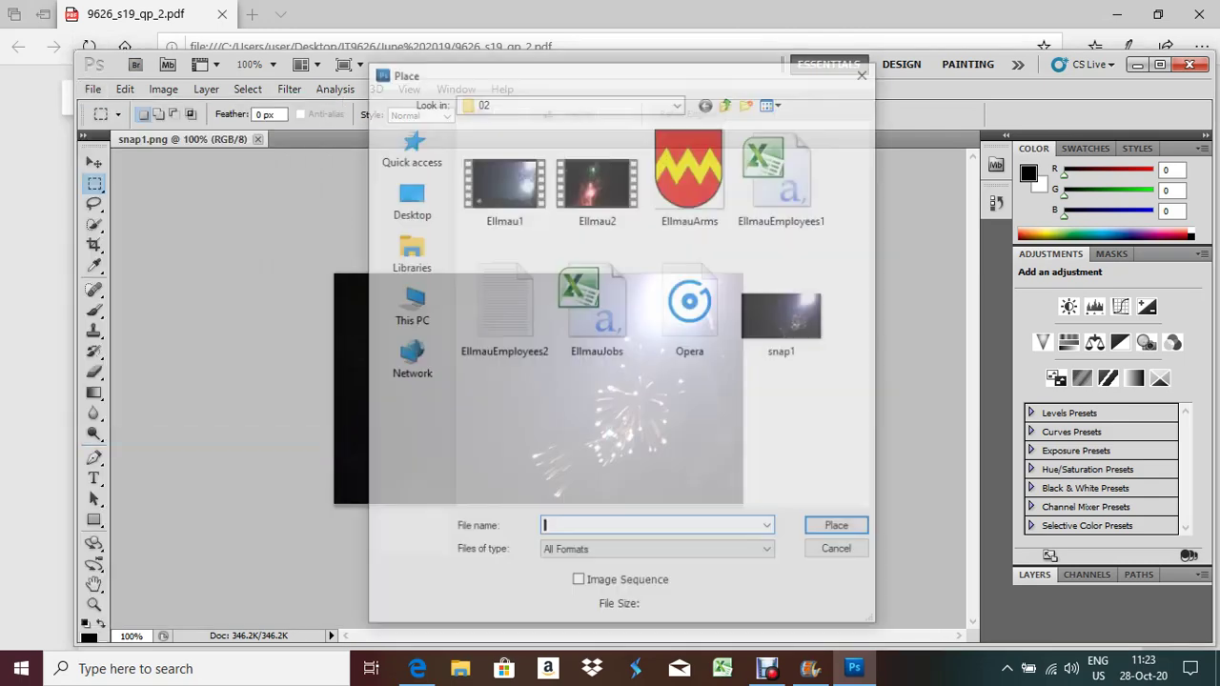
{"action": "double_click", "coordinate": [691, 176]}
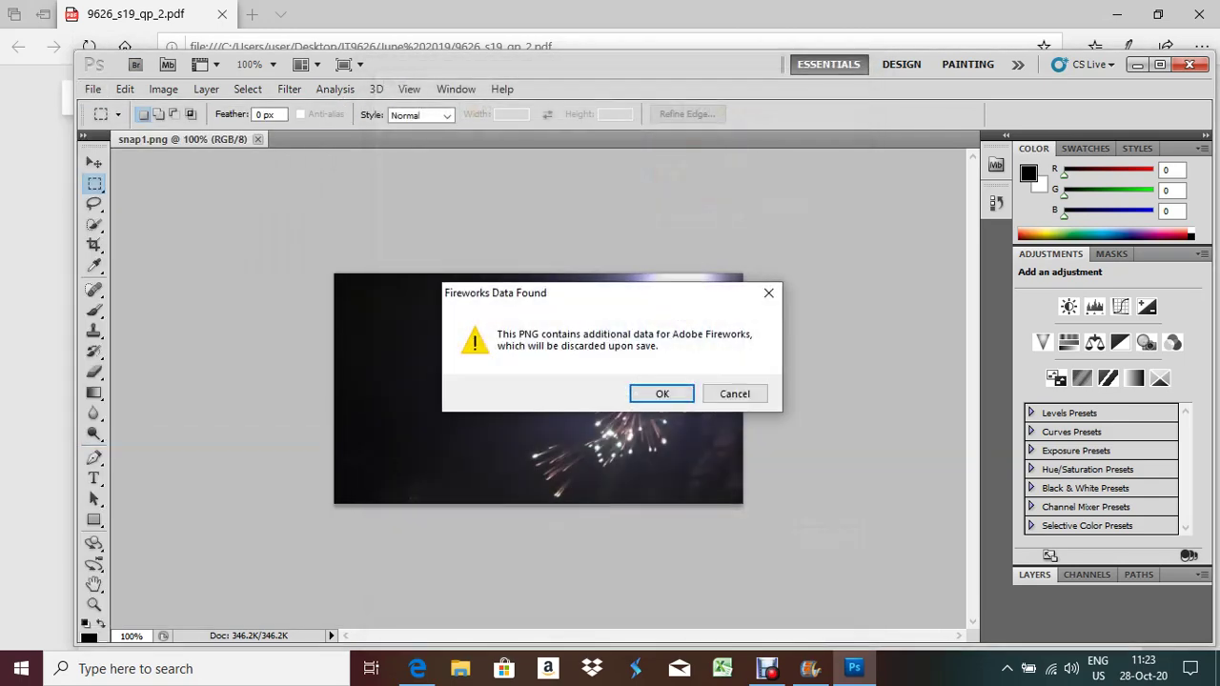
{"action": "key", "text": "Return"}
{"action": "left_click_drag", "start_coordinate": [439, 503], "coordinate": [536, 371]}
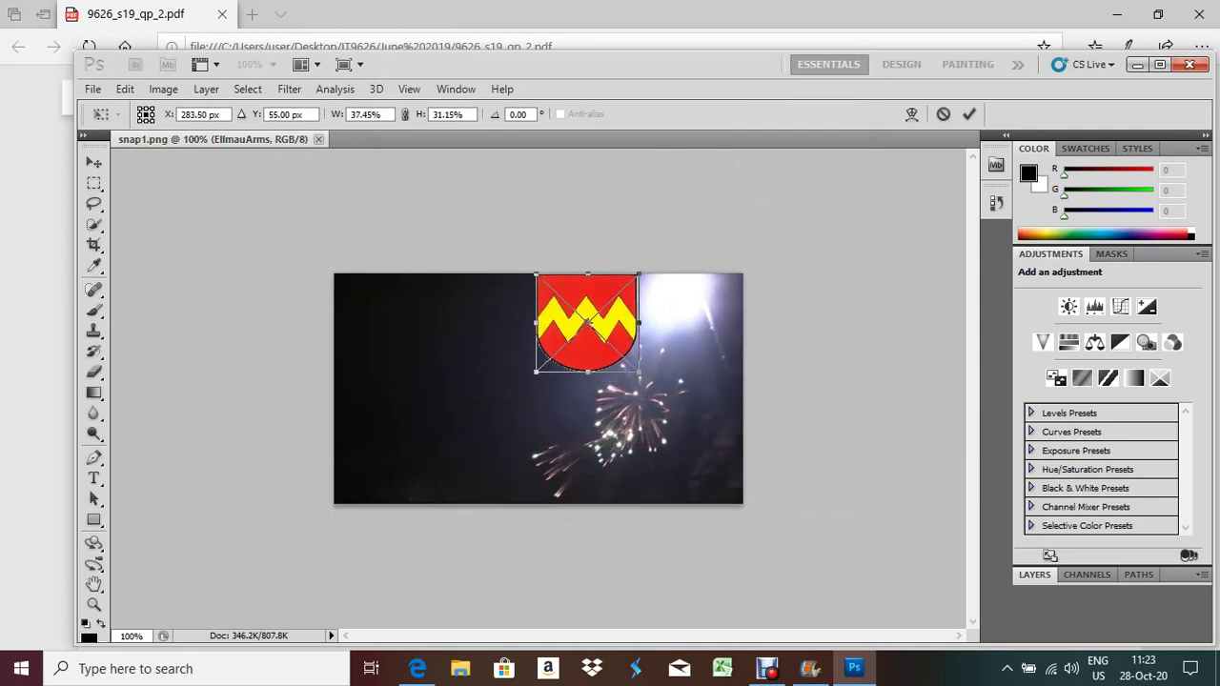
{"action": "left_click_drag", "start_coordinate": [587, 324], "coordinate": [661, 336]}
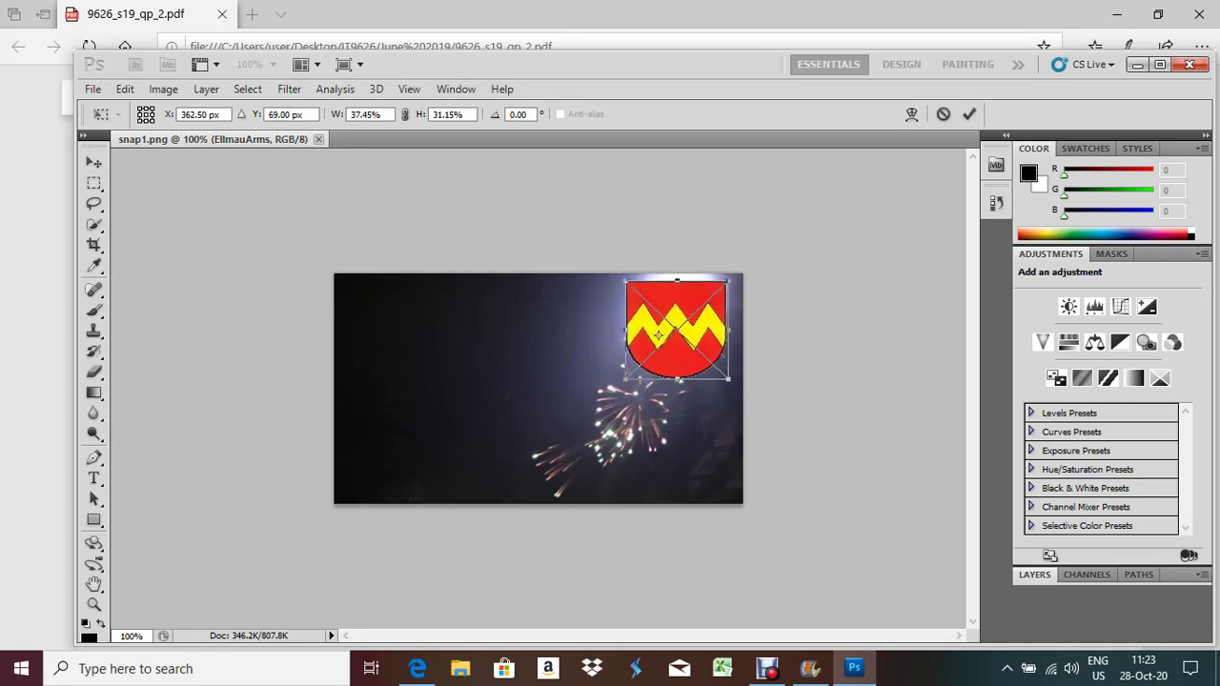
{"action": "left_click", "coordinate": [92, 89]}
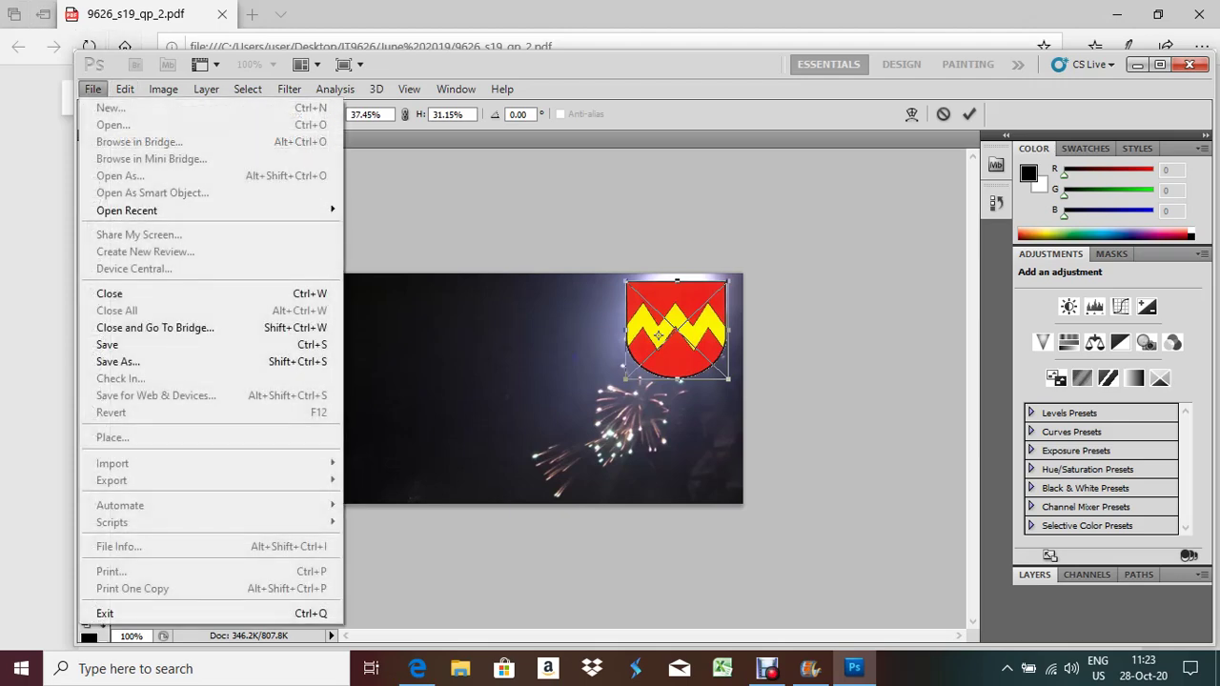
Commit the placed shield and save a JPEG copy named snap2 at High quality
{"action": "left_click", "coordinate": [119, 361]}
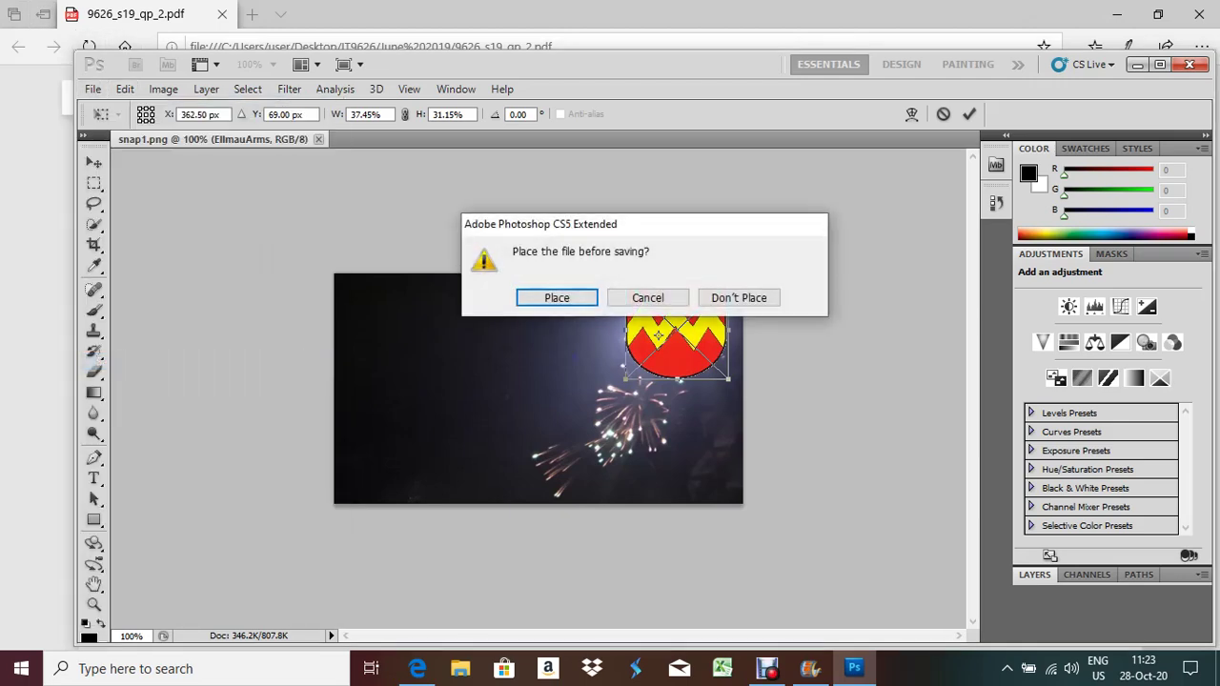
{"action": "key", "text": "Return"}
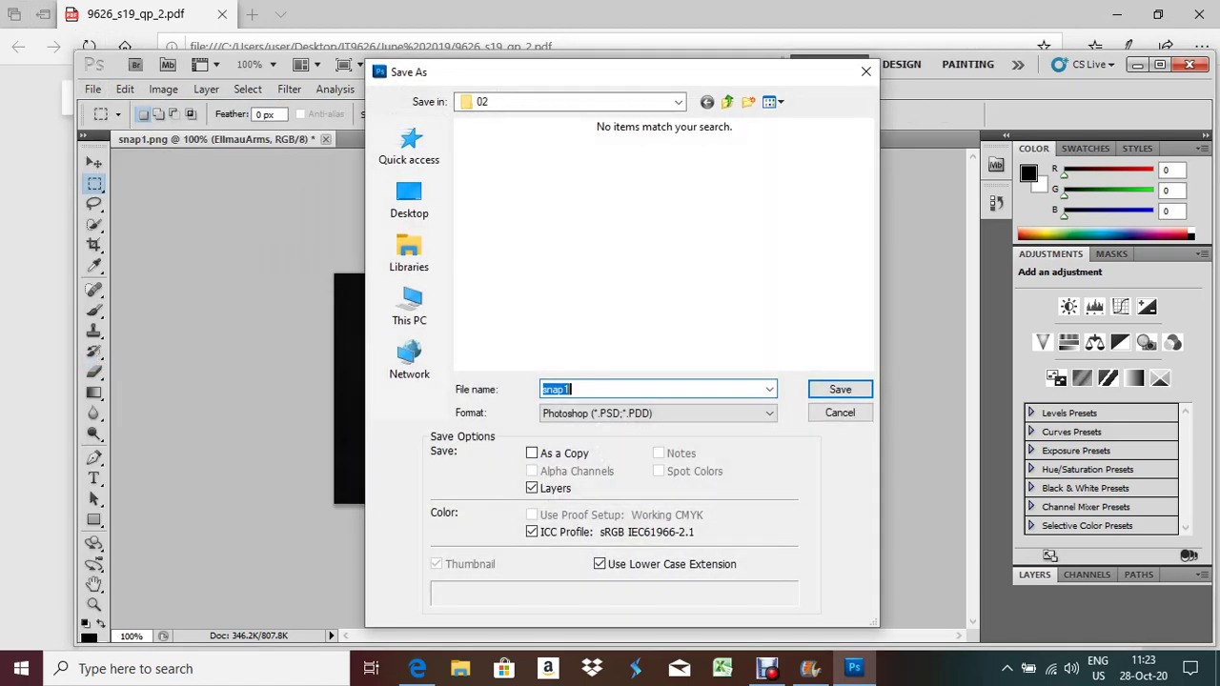
{"action": "left_click", "coordinate": [658, 412]}
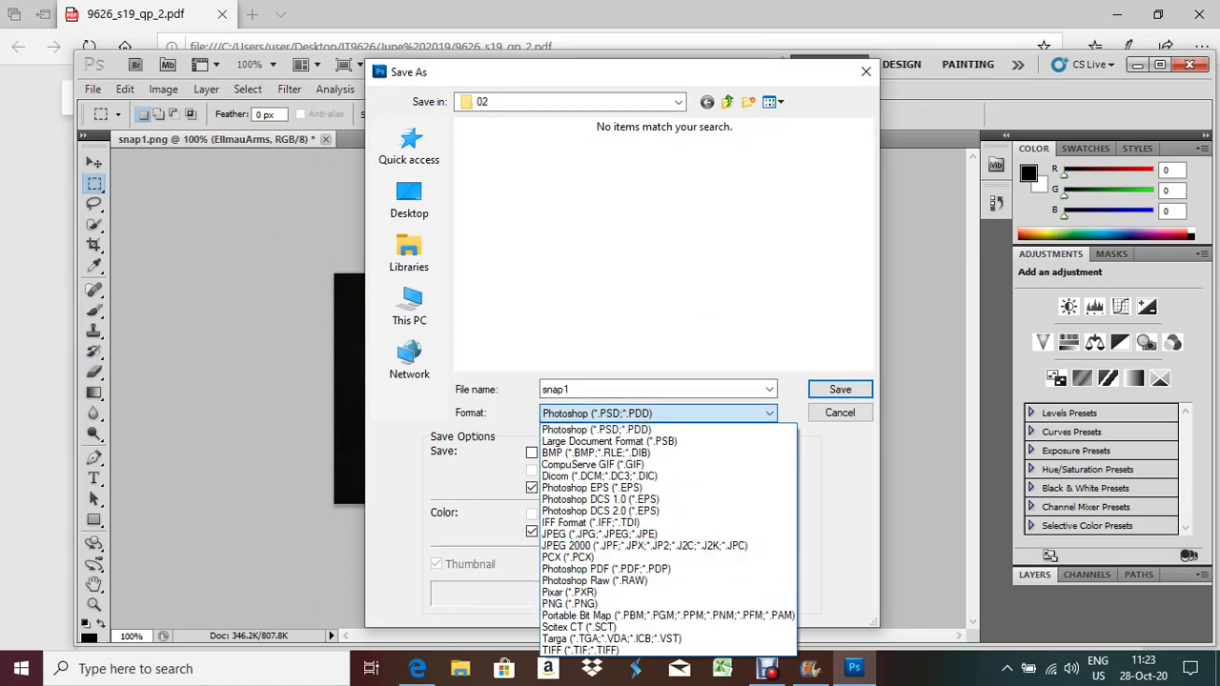
{"action": "left_click", "coordinate": [599, 534]}
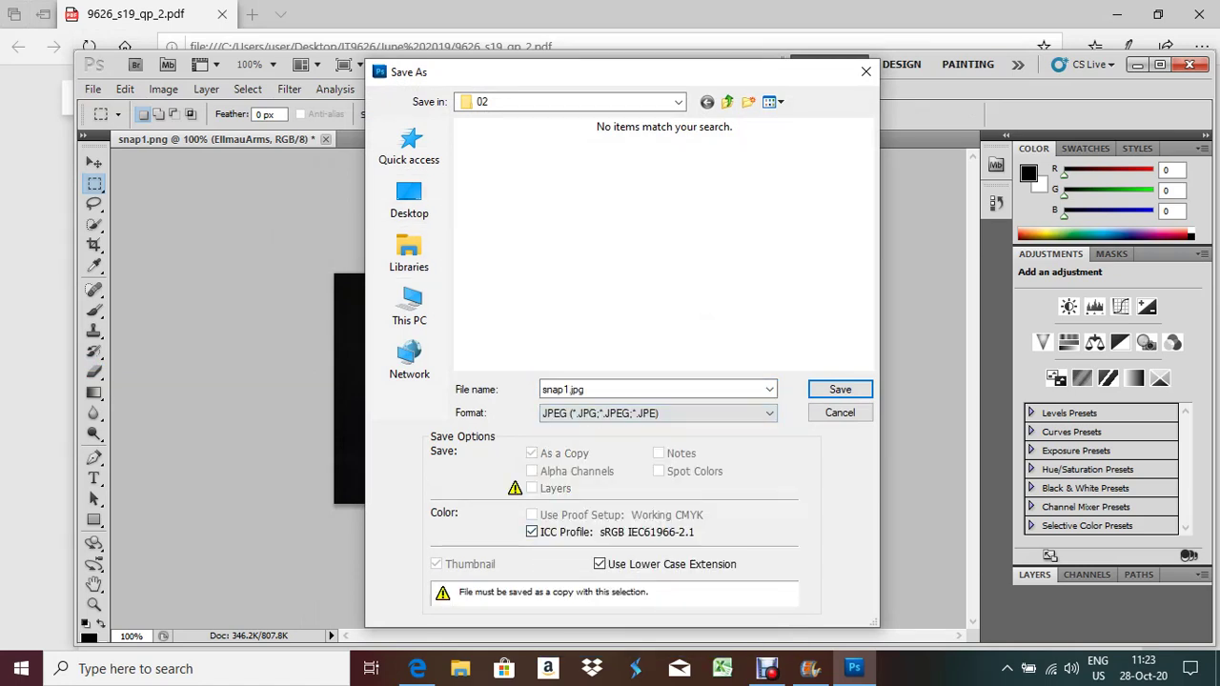
{"action": "double_click", "coordinate": [587, 388]}
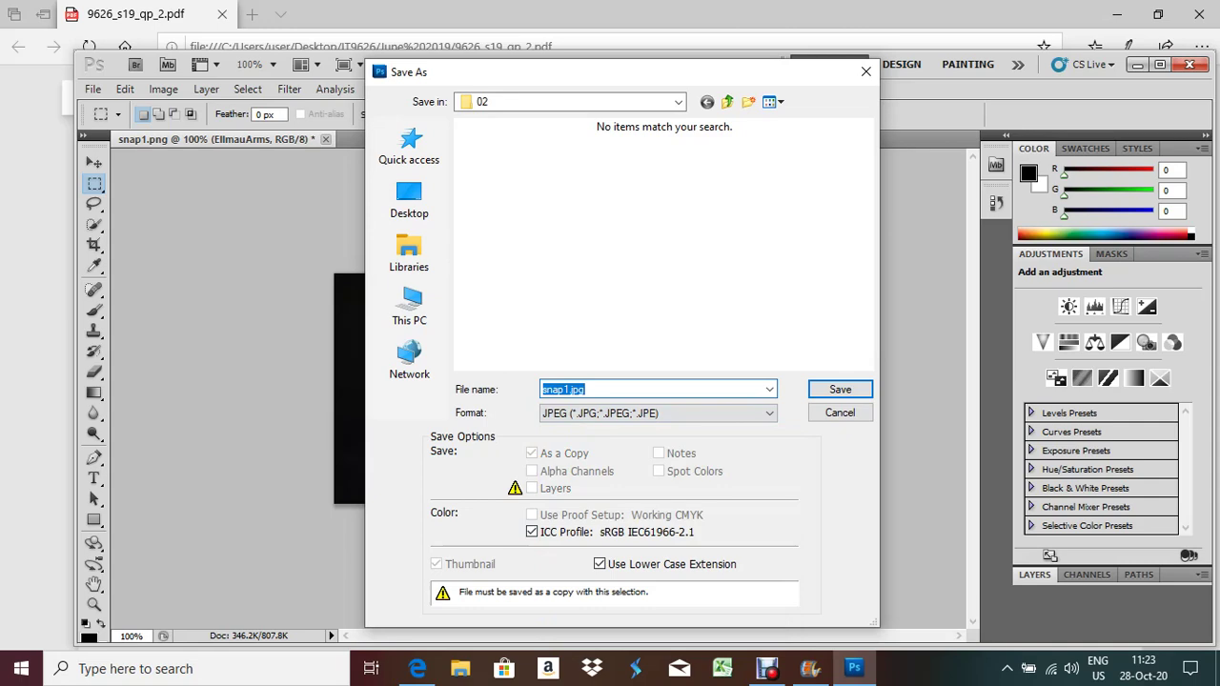
{"action": "type", "text": "snap2"}
{"action": "key", "text": "Return"}
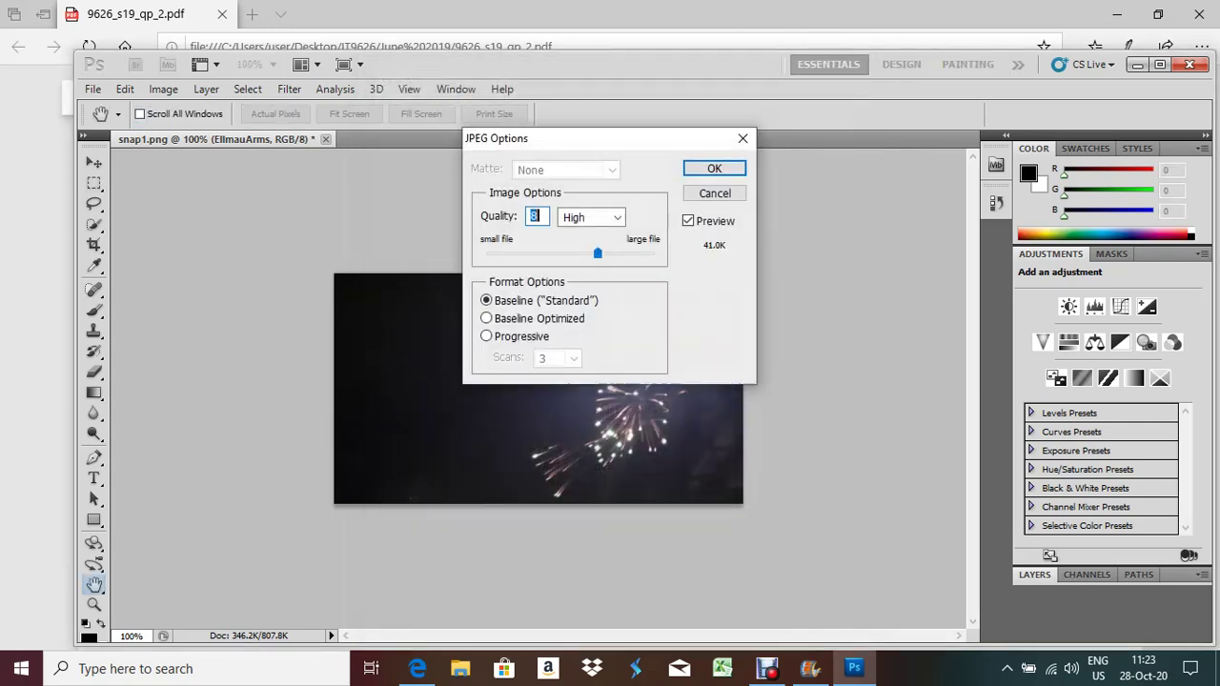
{"action": "key", "text": "Return"}
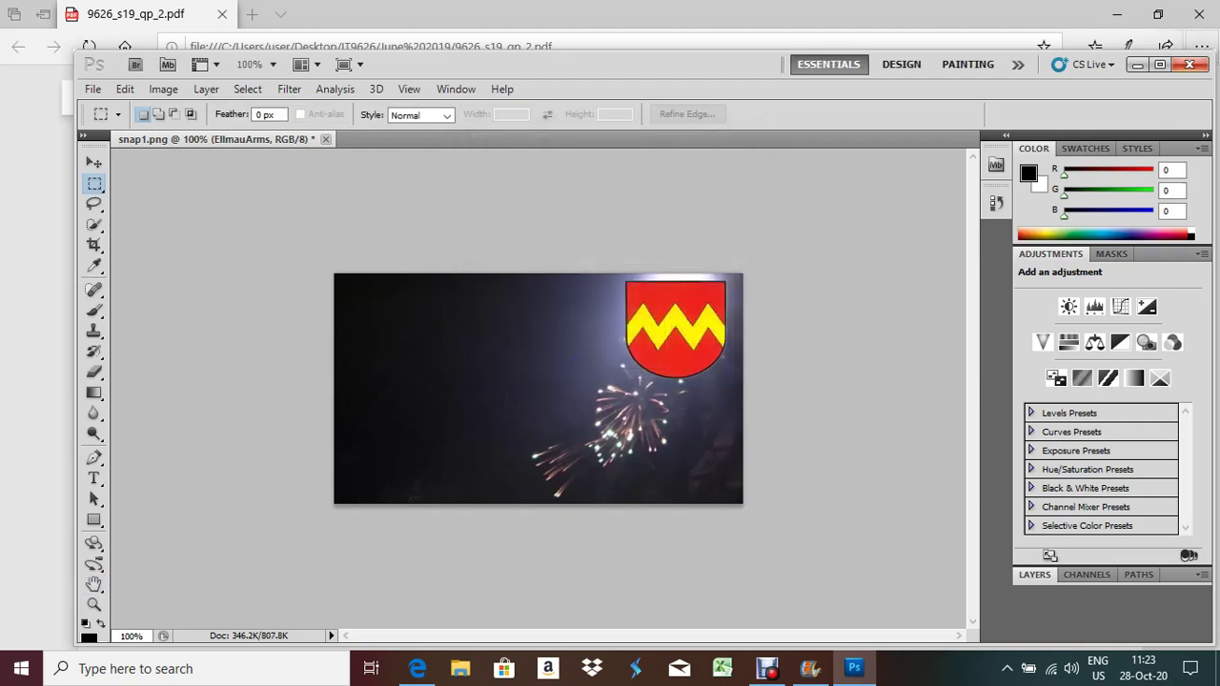
{"action": "left_click", "coordinate": [1189, 64]}
Quit Photoshop without saving snap1.png, scroll the exam PDF to questions 3–4, and minimise Edge
{"action": "left_click", "coordinate": [624, 297]}
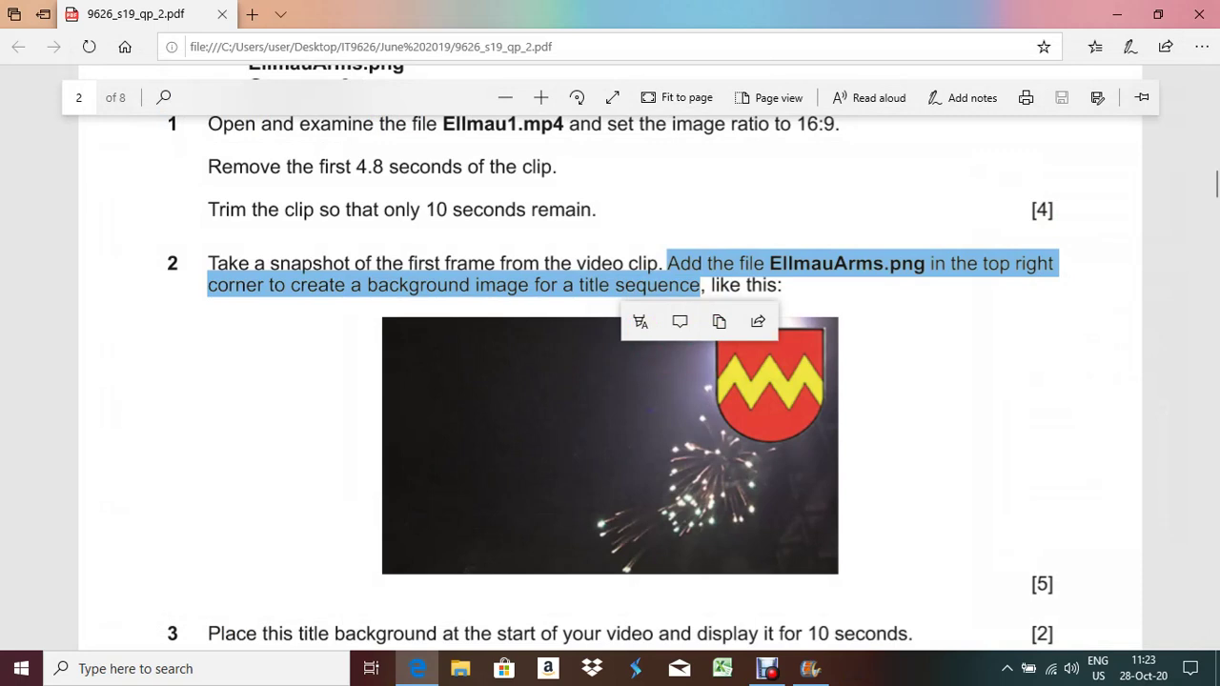
{"action": "scroll", "coordinate": [610, 362], "scroll_direction": "down", "scroll_amount": 3}
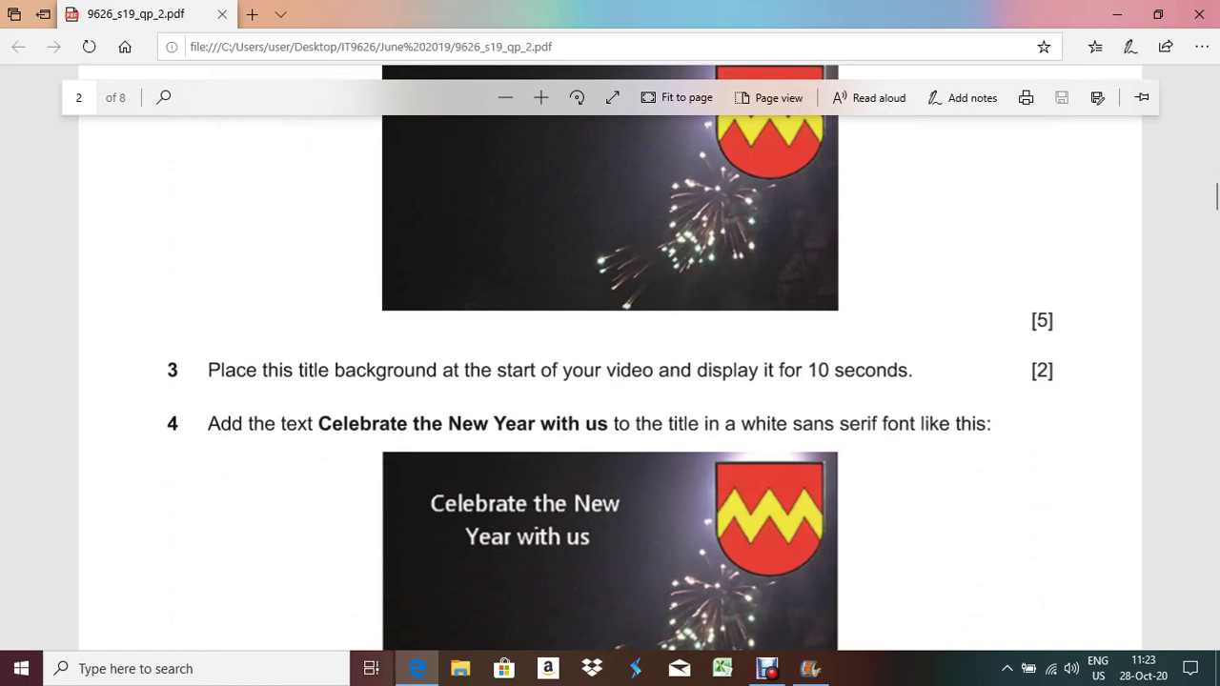
{"action": "left_click", "coordinate": [417, 668]}
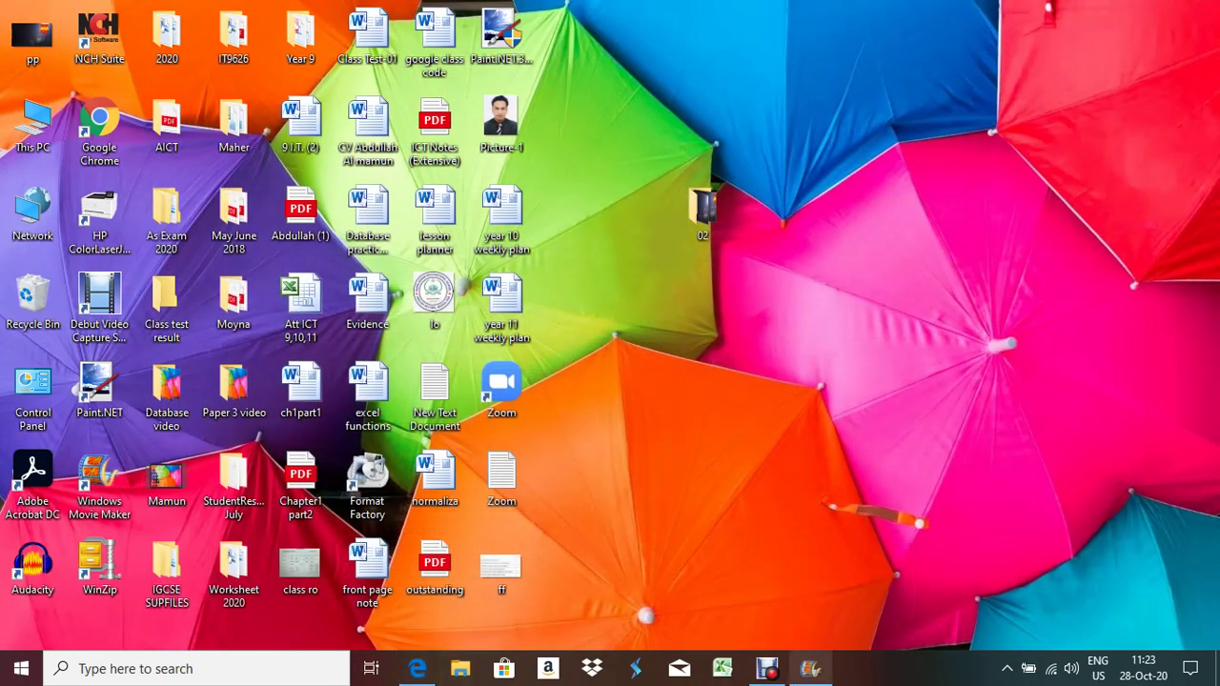
Add the snap2 image to the Movie Maker project and move it before the fireworks clip
{"action": "left_click", "coordinate": [810, 668]}
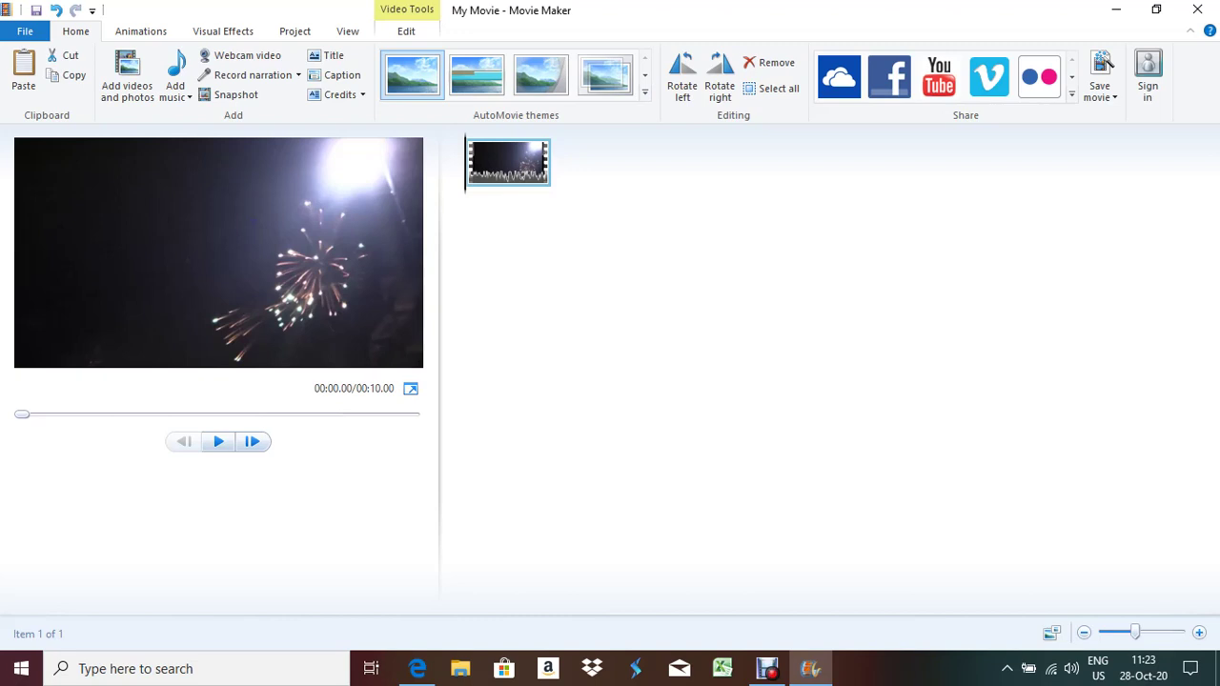
{"action": "left_click", "coordinate": [126, 76]}
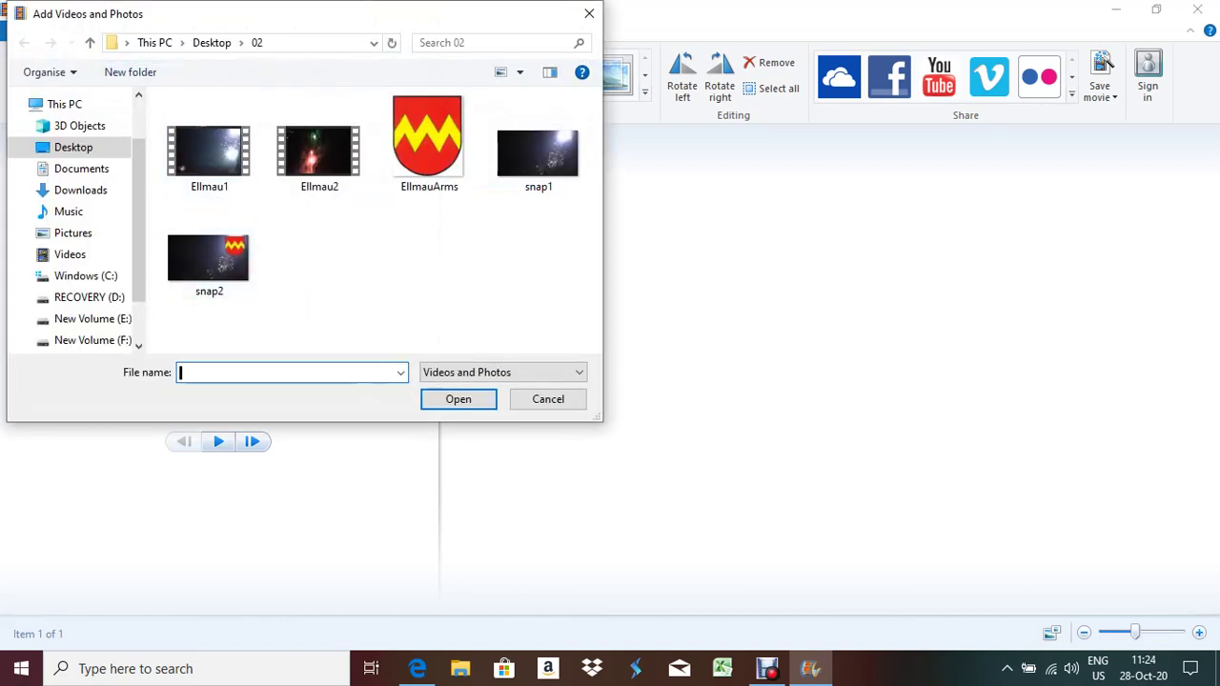
{"action": "double_click", "coordinate": [208, 256]}
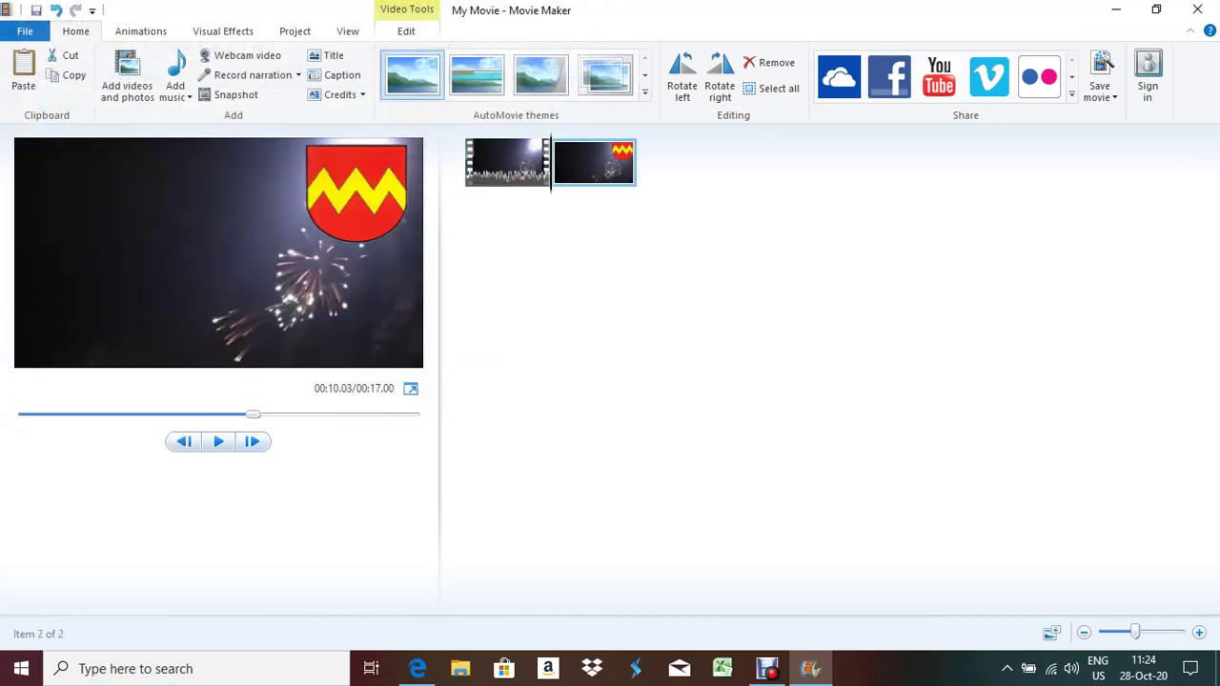
{"action": "left_click_drag", "start_coordinate": [590, 170], "coordinate": [456, 180]}
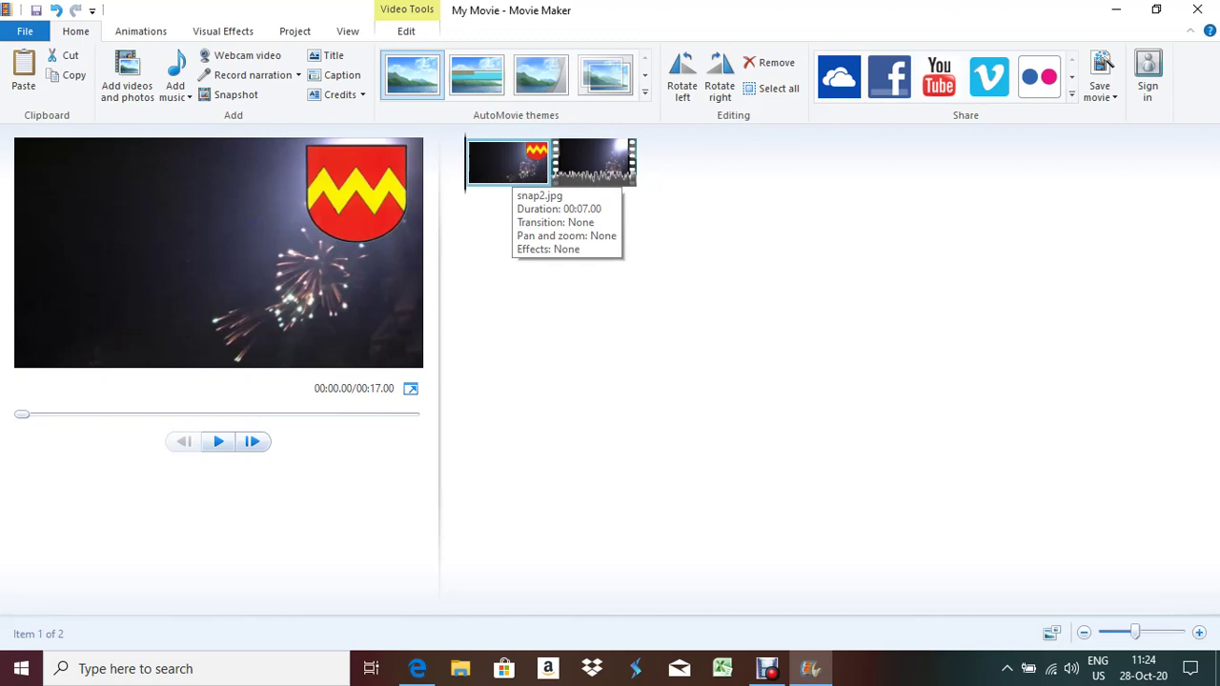
Set the snap2 image duration to 10.00 seconds and preview the 00:20.00 movie
{"action": "left_click", "coordinate": [406, 31]}
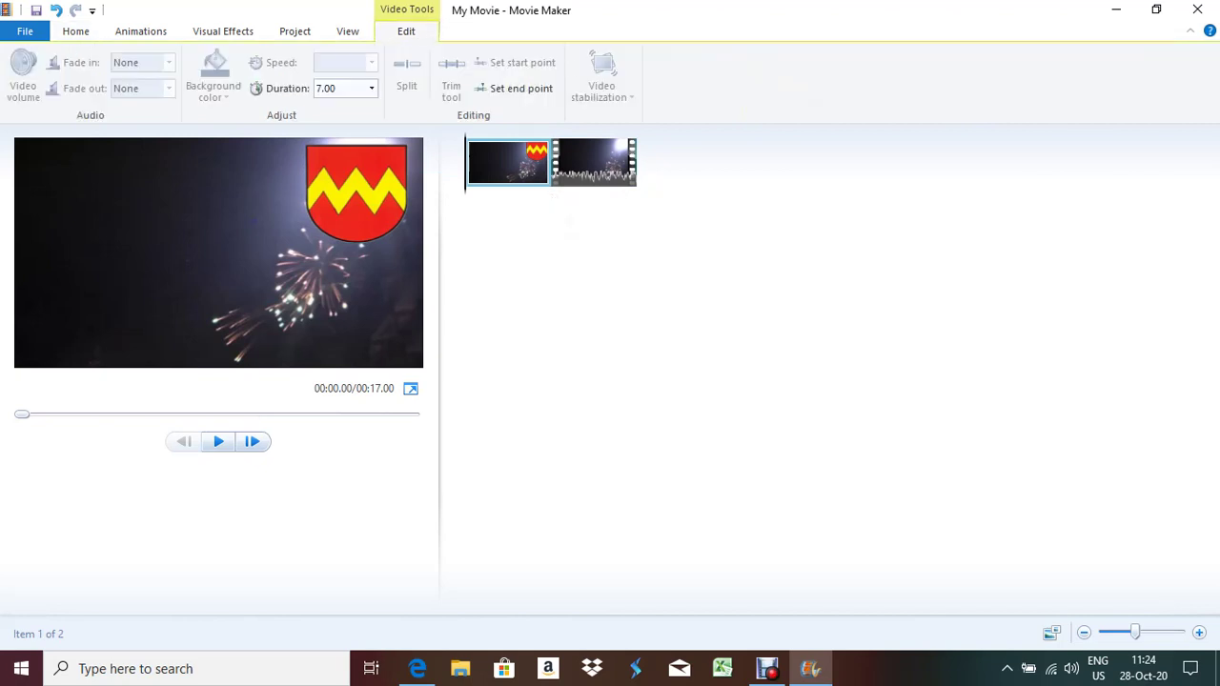
{"action": "left_click", "coordinate": [372, 88]}
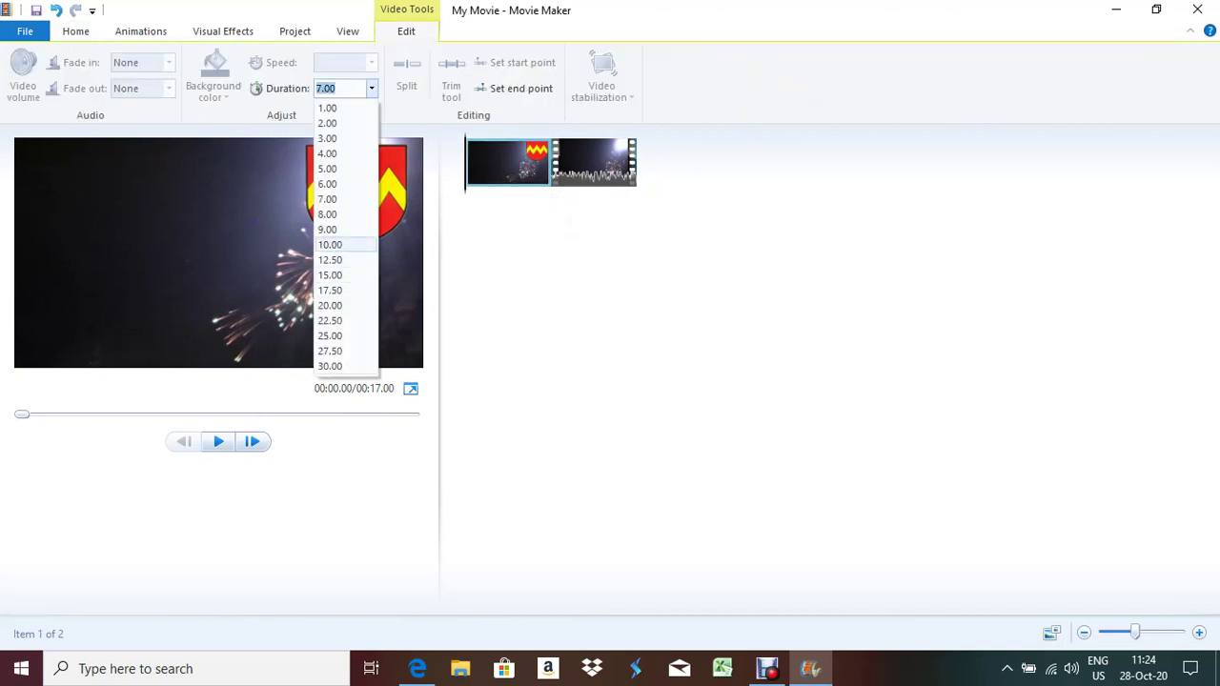
{"action": "left_click", "coordinate": [329, 245]}
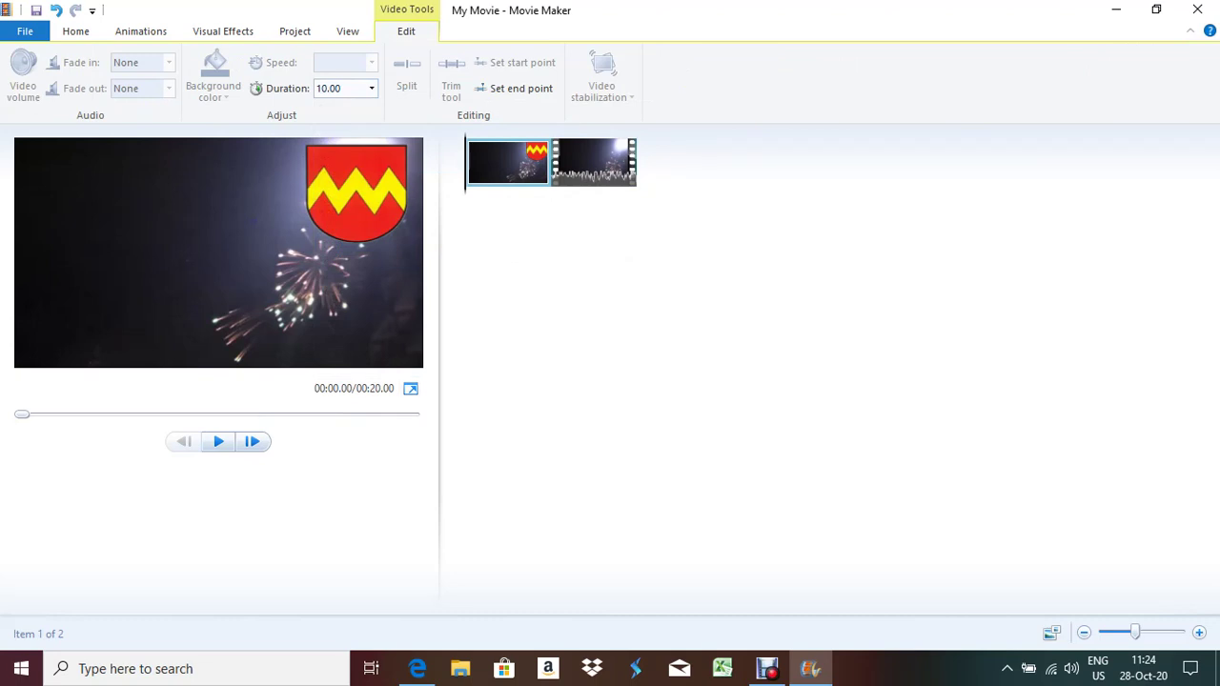
{"action": "left_click", "coordinate": [251, 441]}
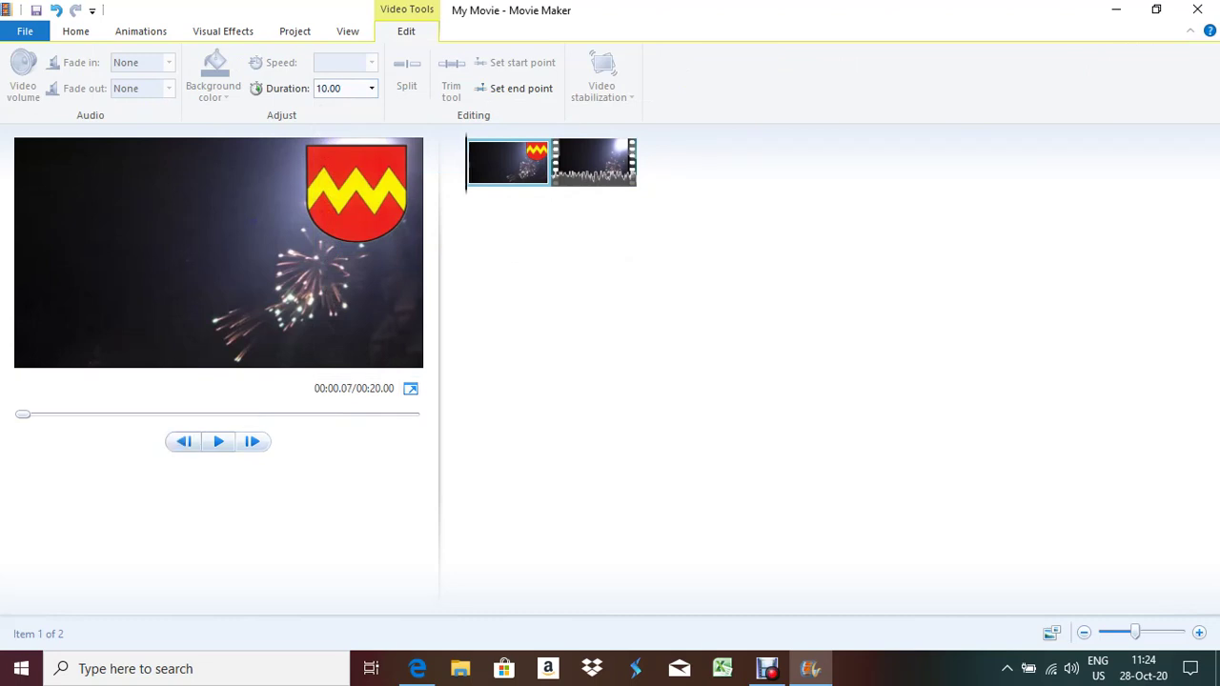
{"action": "left_click", "coordinate": [633, 162]}
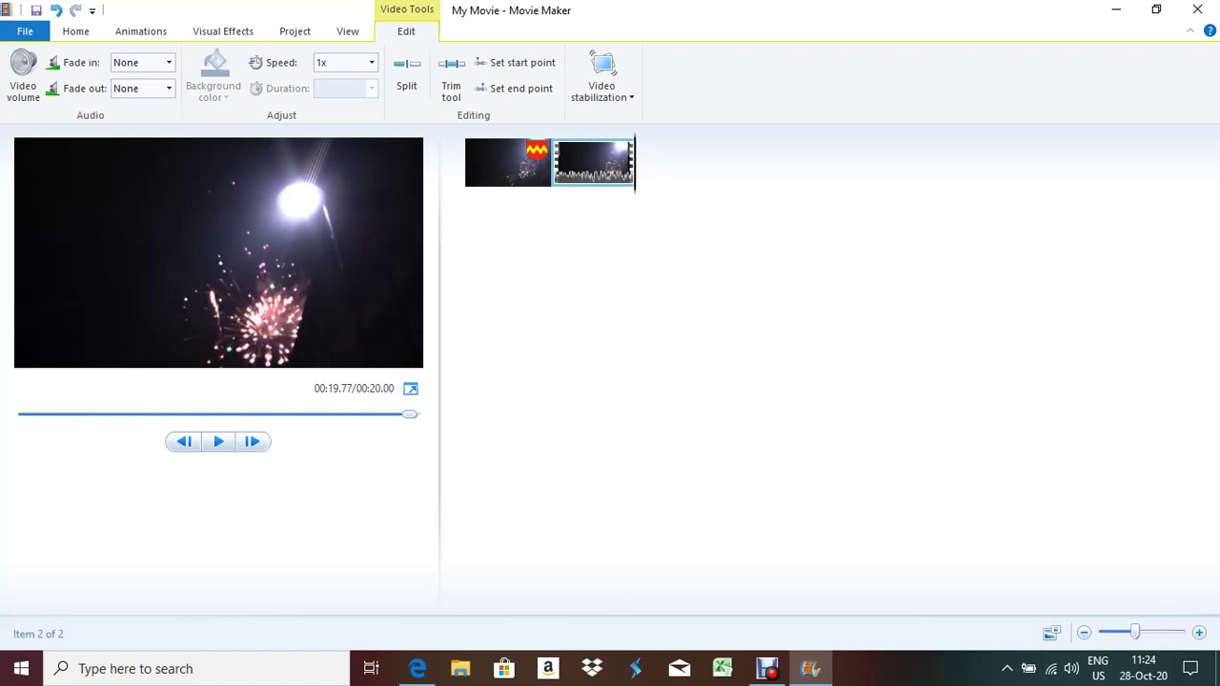
{"action": "left_click", "coordinate": [251, 441]}
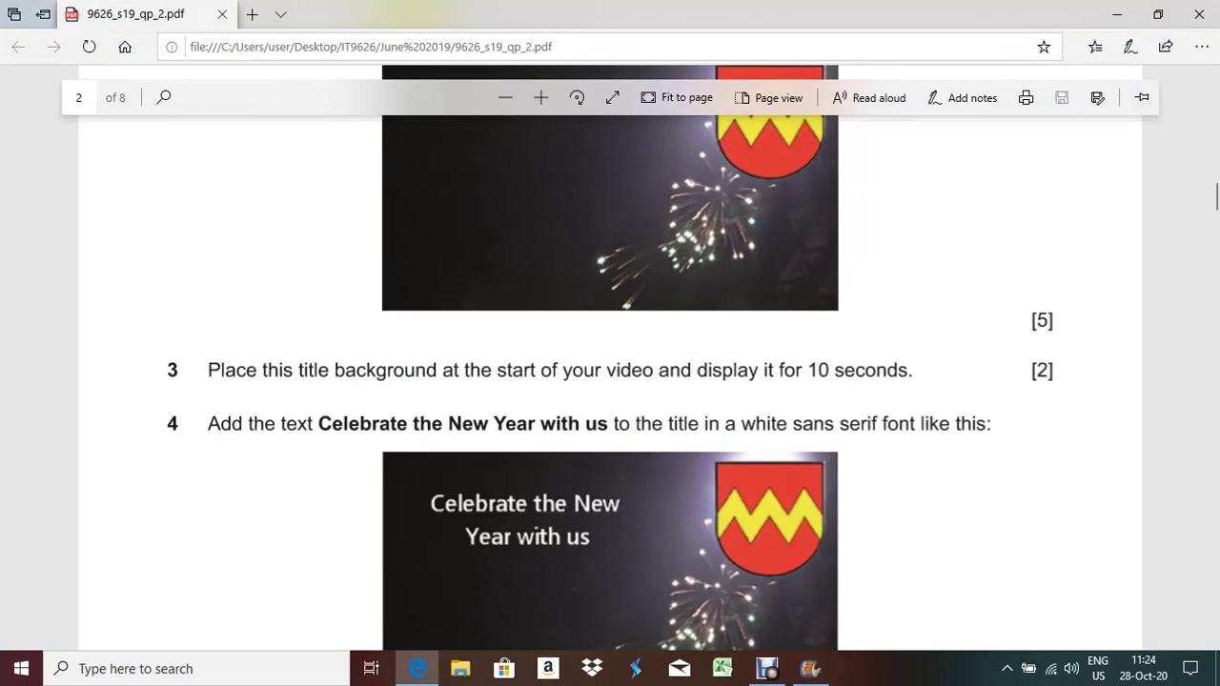
{"action": "scroll", "coordinate": [610, 357], "scroll_direction": "down", "scroll_amount": 5}
{"action": "scroll", "coordinate": [610, 357], "scroll_direction": "up", "scroll_amount": 2}
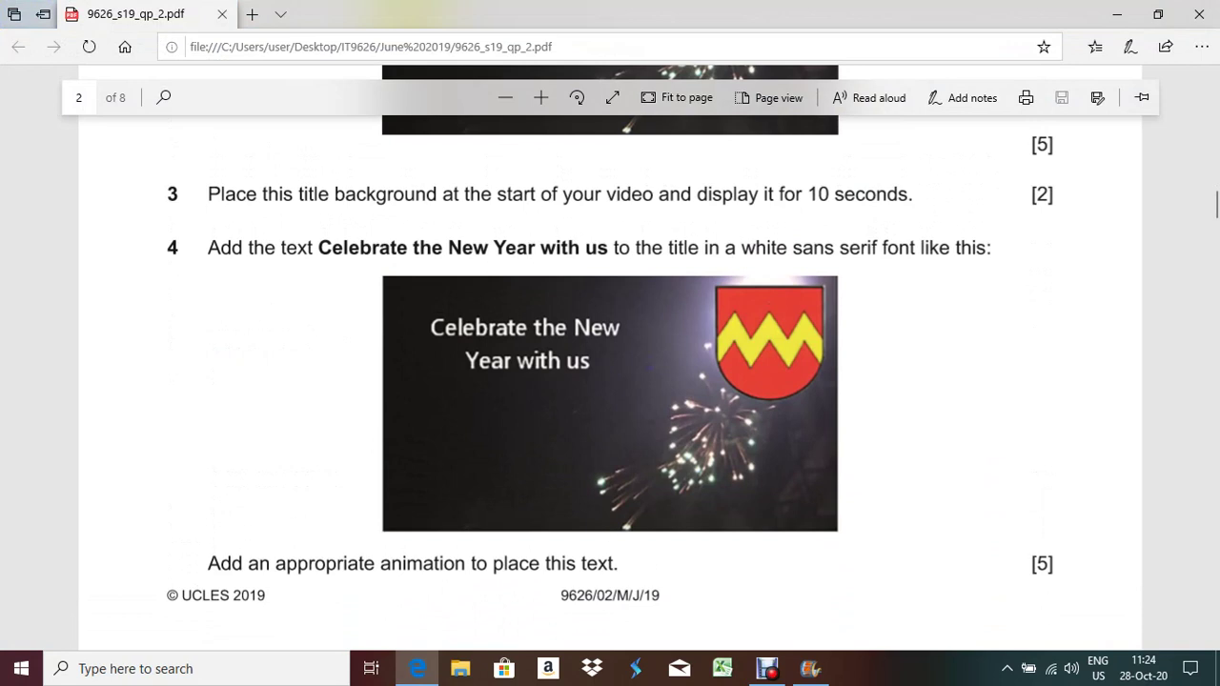
{"action": "left_click_drag", "start_coordinate": [208, 247], "coordinate": [956, 248]}
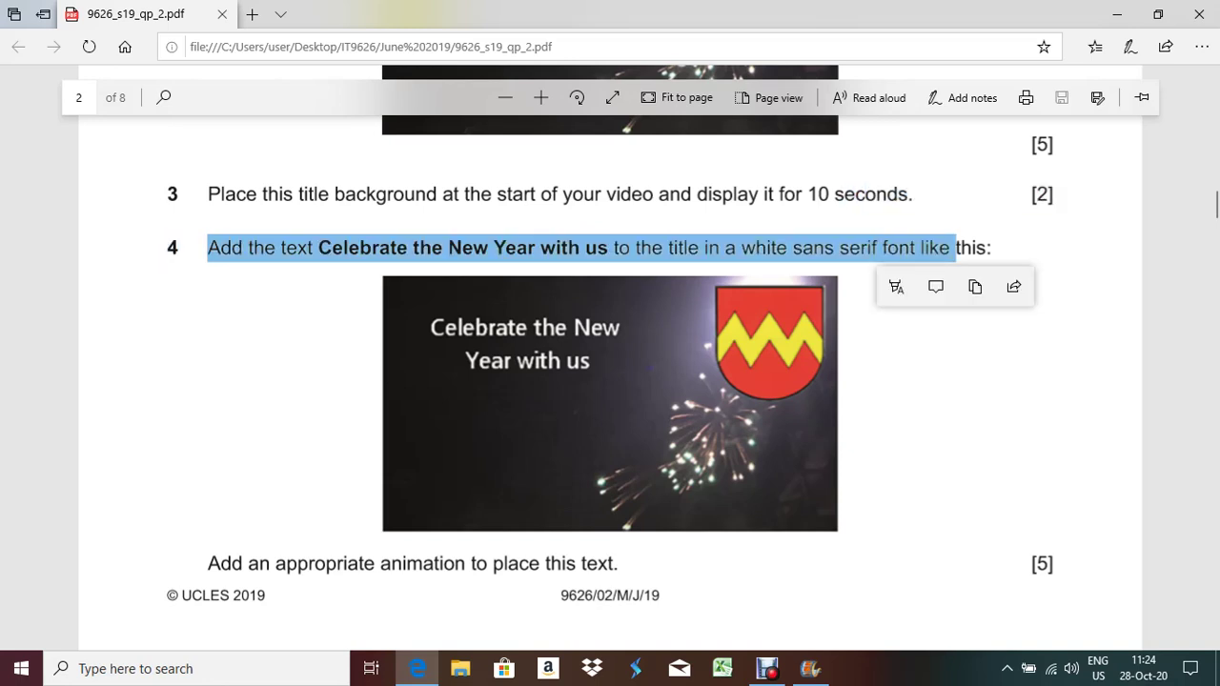
{"action": "left_click", "coordinate": [956, 248]}
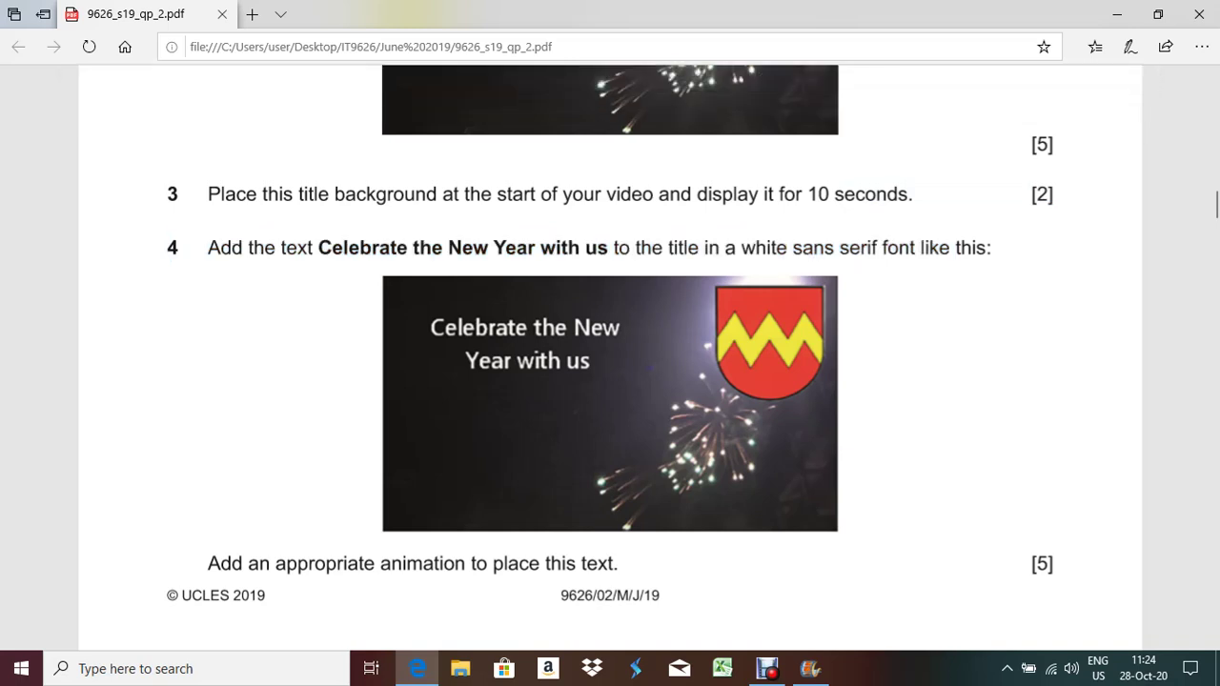
{"action": "left_click_drag", "start_coordinate": [317, 248], "coordinate": [613, 248]}
{"action": "key", "text": "ctrl+c"}
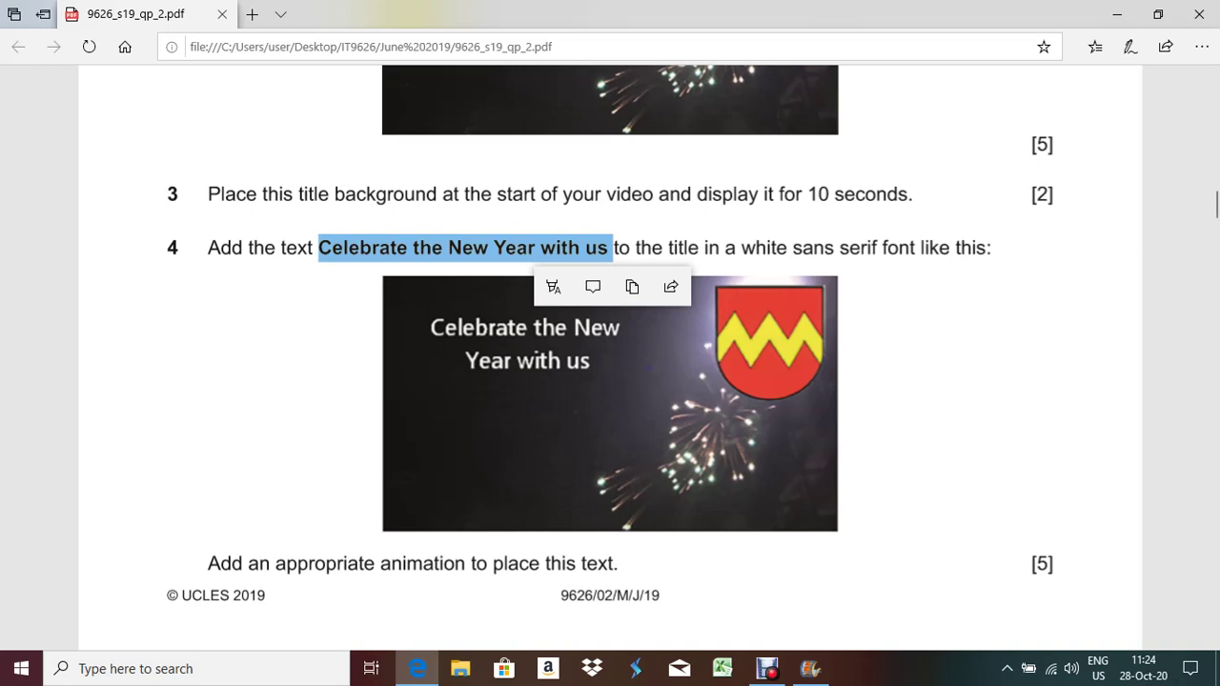
{"action": "key", "text": "alt+Tab"}
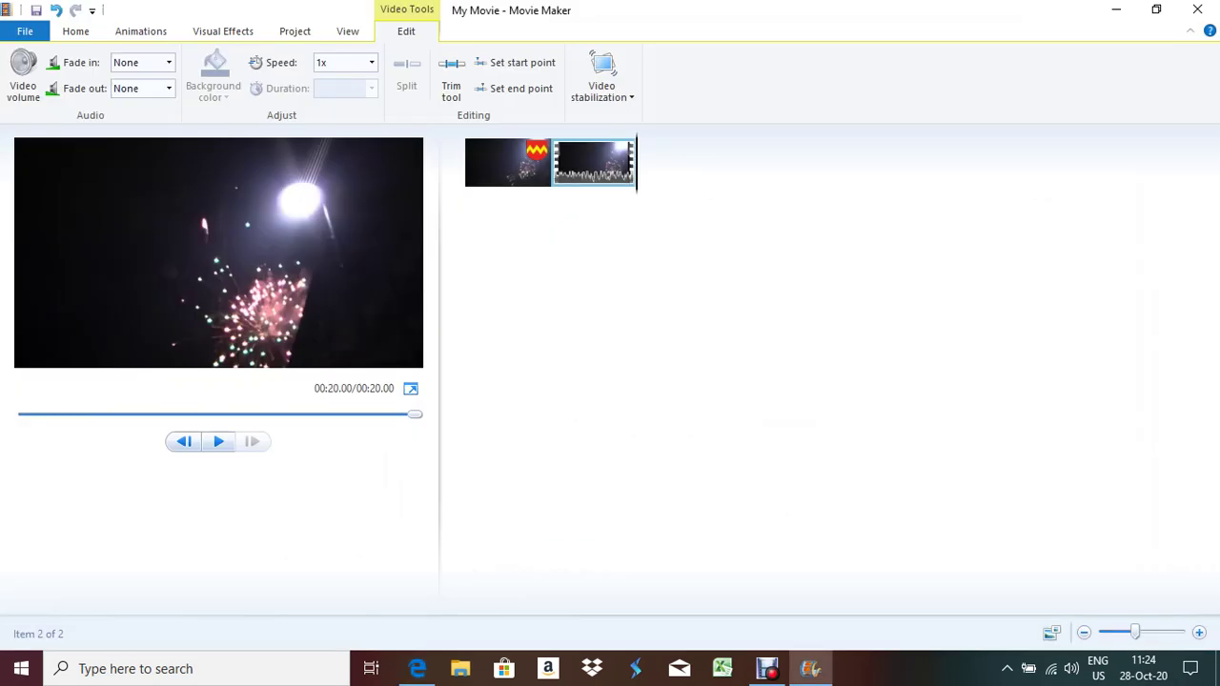
Insert a title clip before snap2 reading 'Celebrate the New Year with us'
{"action": "left_click", "coordinate": [508, 162]}
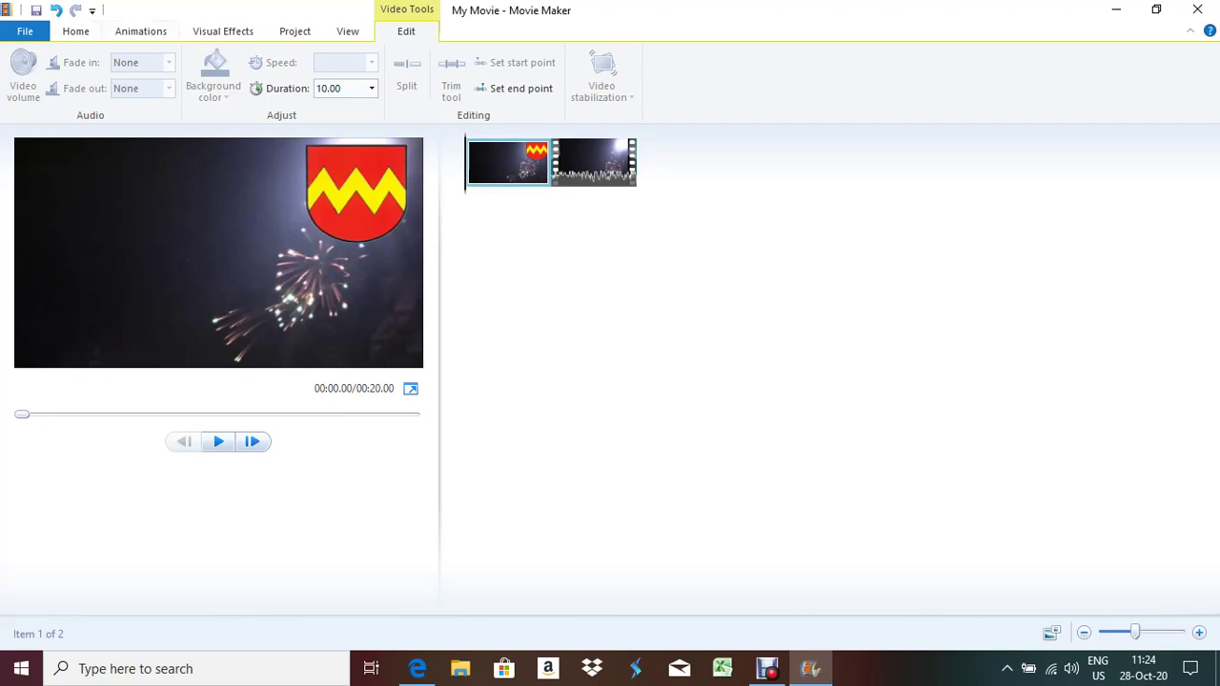
{"action": "left_click", "coordinate": [75, 31]}
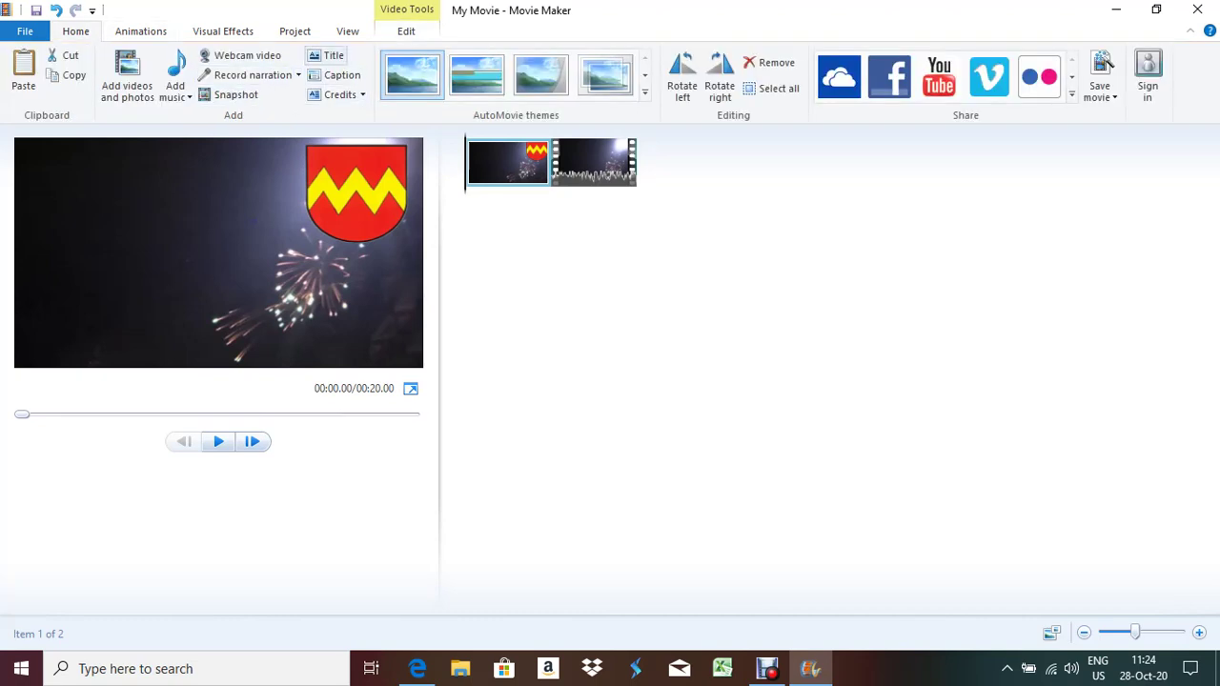
{"action": "left_click", "coordinate": [326, 56]}
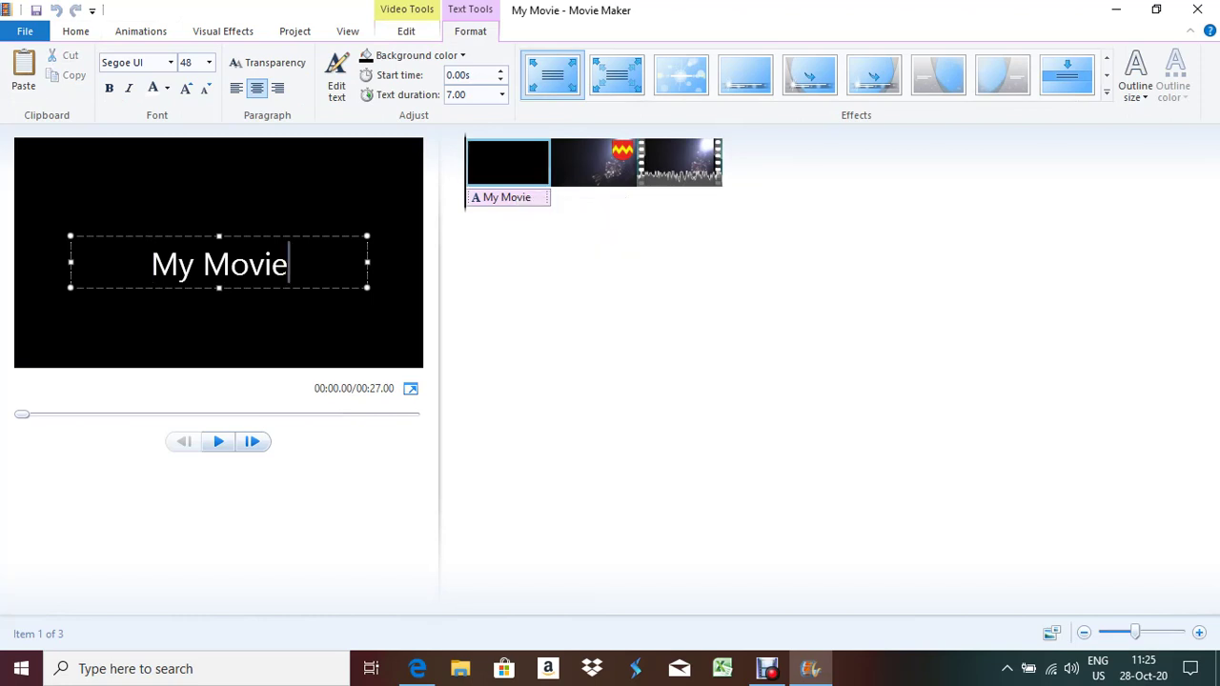
{"action": "key", "text": "ctrl+a"}
{"action": "key", "text": "ctrl+v"}
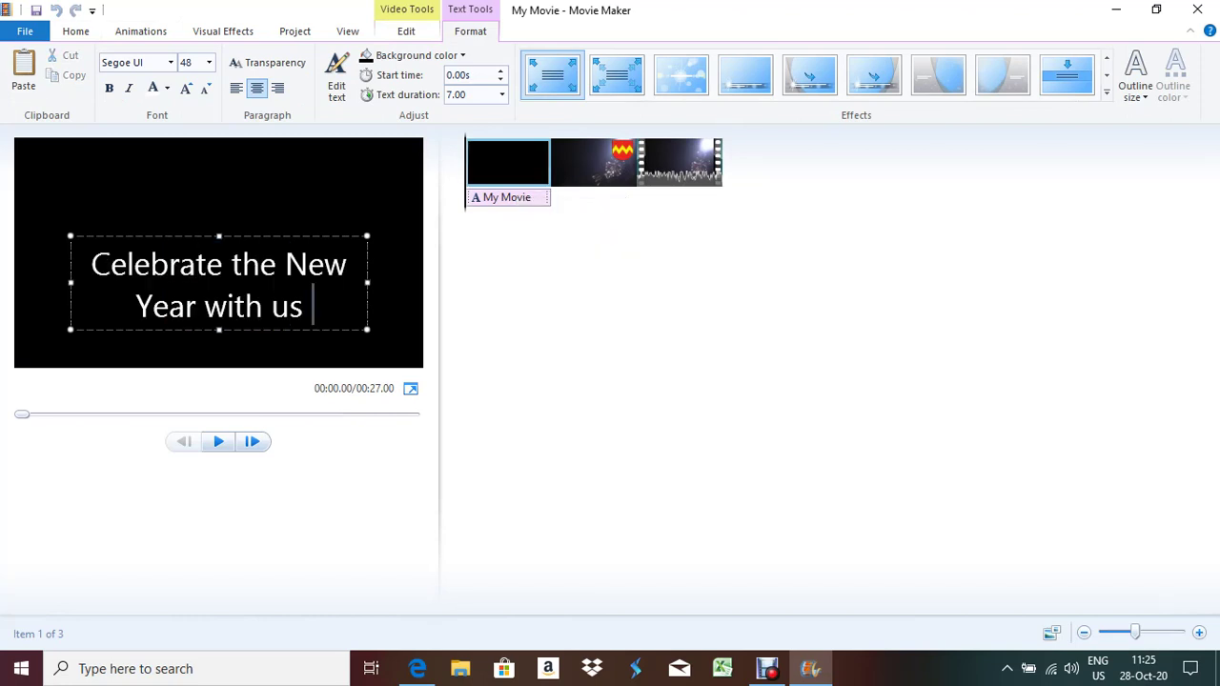
{"action": "key", "text": "shift+Home"}
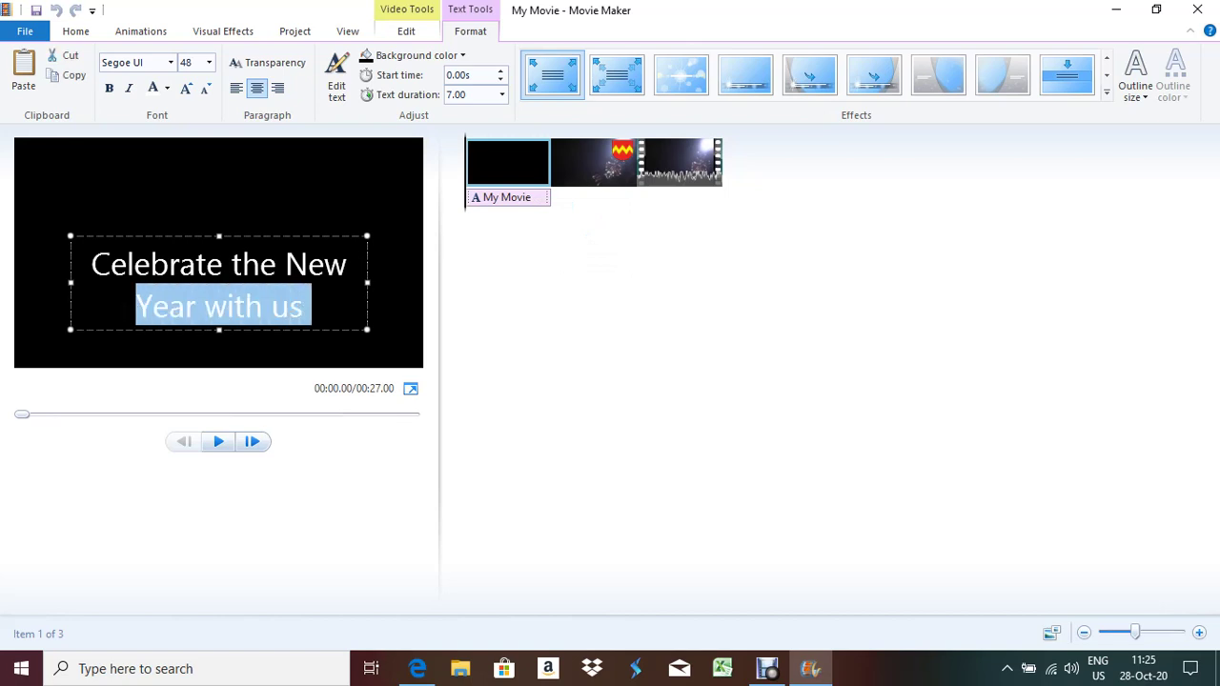
{"action": "key", "text": "ctrl+a"}
Set the title text to 28 point, wrap it onto two lines, and move it upper left
{"action": "left_click", "coordinate": [209, 62]}
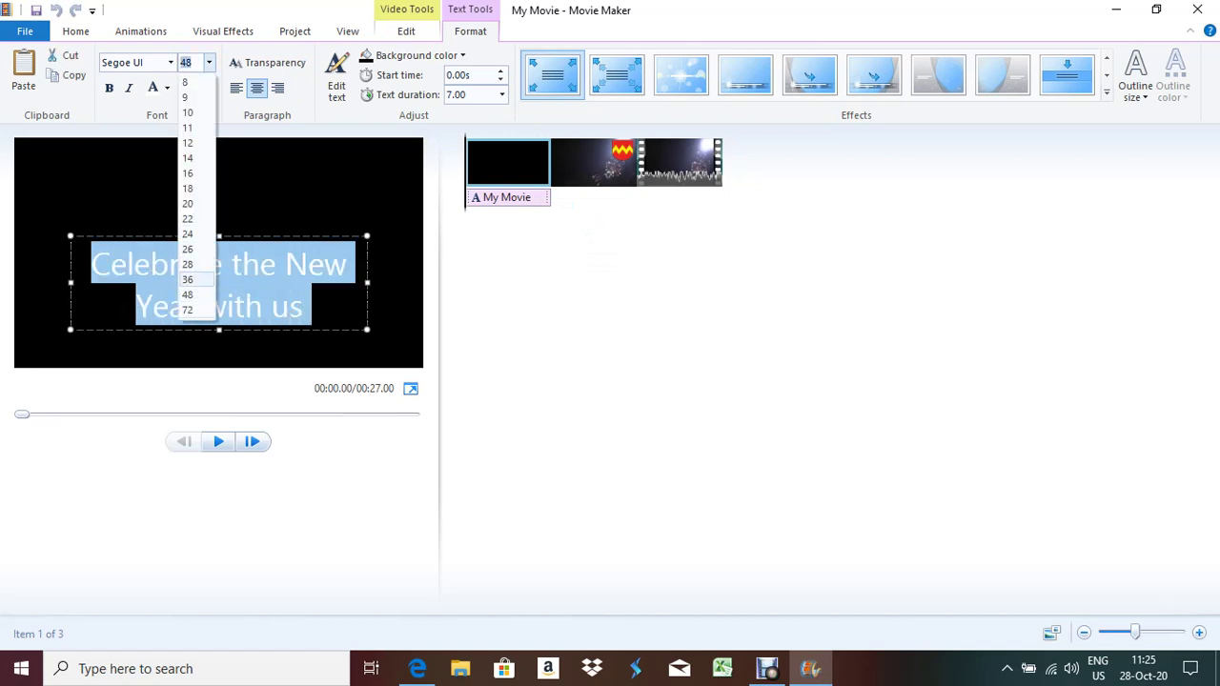
{"action": "left_click", "coordinate": [188, 279]}
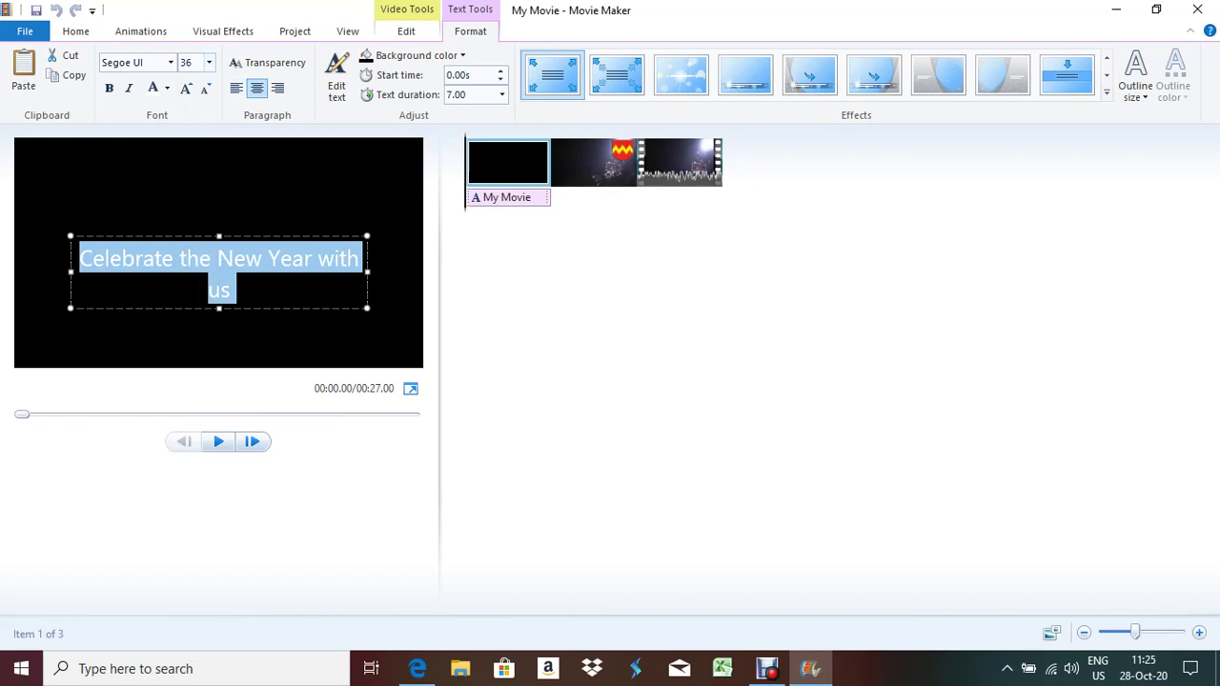
{"action": "left_click", "coordinate": [208, 62]}
{"action": "left_click", "coordinate": [188, 264]}
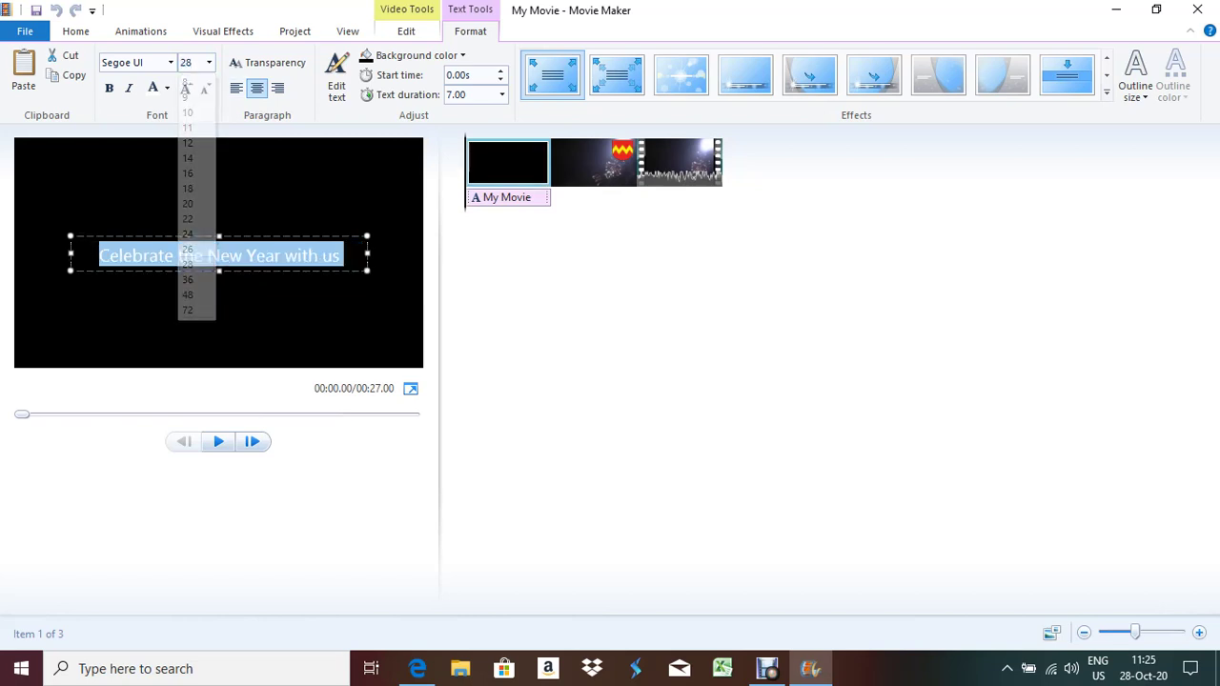
{"action": "left_click_drag", "start_coordinate": [367, 254], "coordinate": [247, 253]}
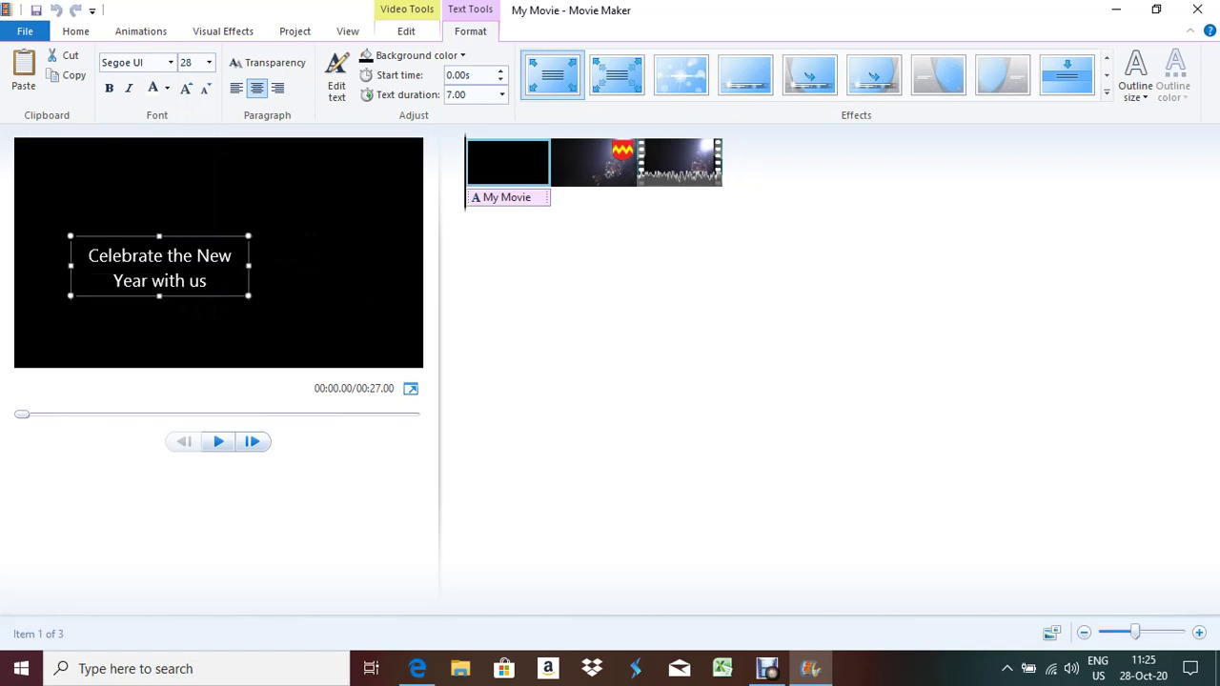
{"action": "key", "text": "alt+Tab"}
{"action": "key", "text": "alt+Tab"}
{"action": "left_click_drag", "start_coordinate": [160, 265], "coordinate": [118, 183]}
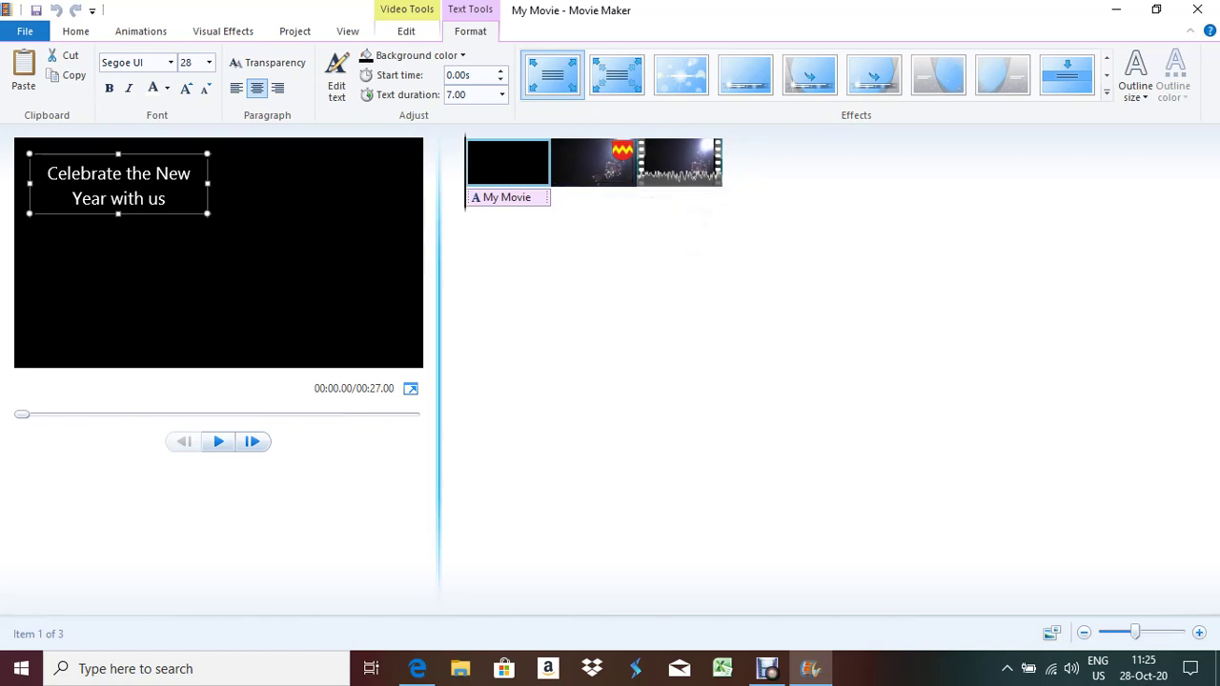
Shift the caption onto snap2 and delete the black title clip, returning the movie to 00:20.00
{"action": "left_click", "coordinate": [507, 197]}
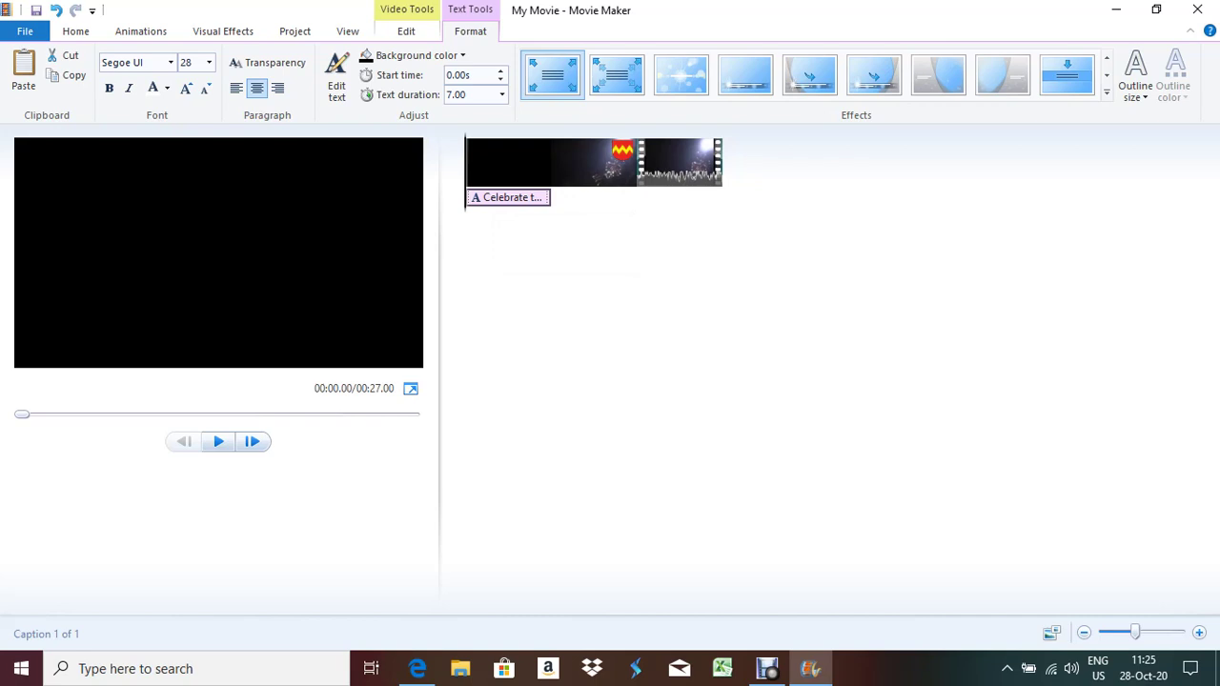
{"action": "left_click_drag", "start_coordinate": [495, 197], "coordinate": [562, 206]}
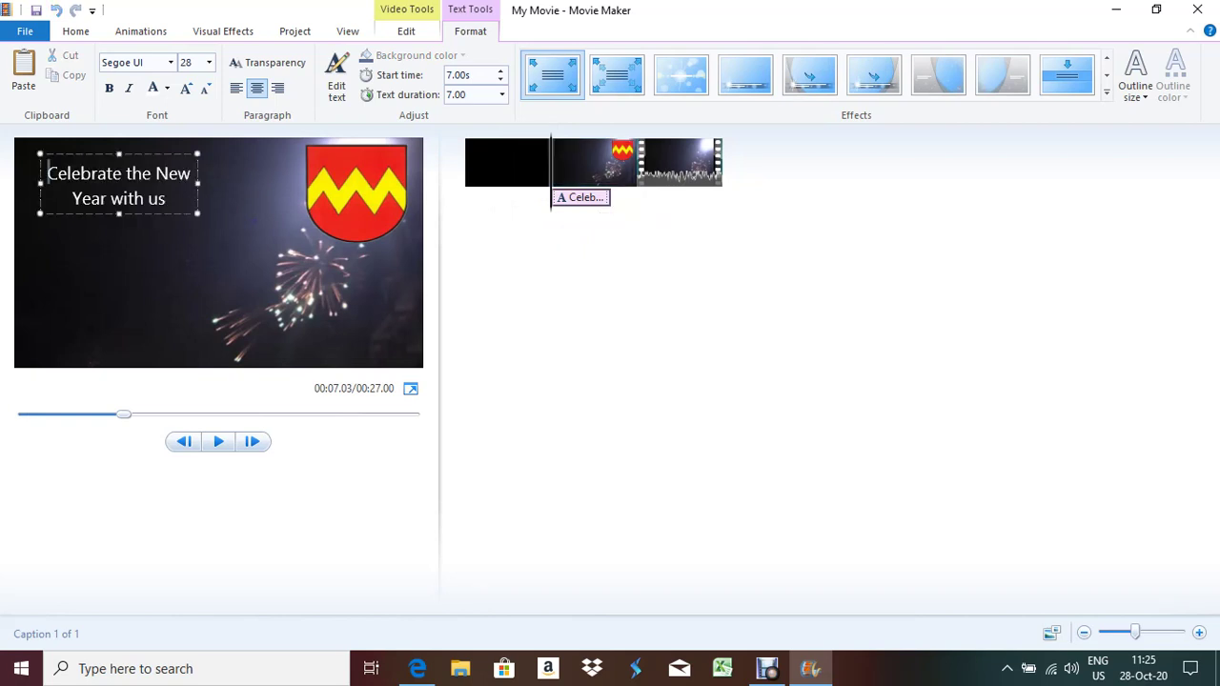
{"action": "left_click", "coordinate": [508, 162]}
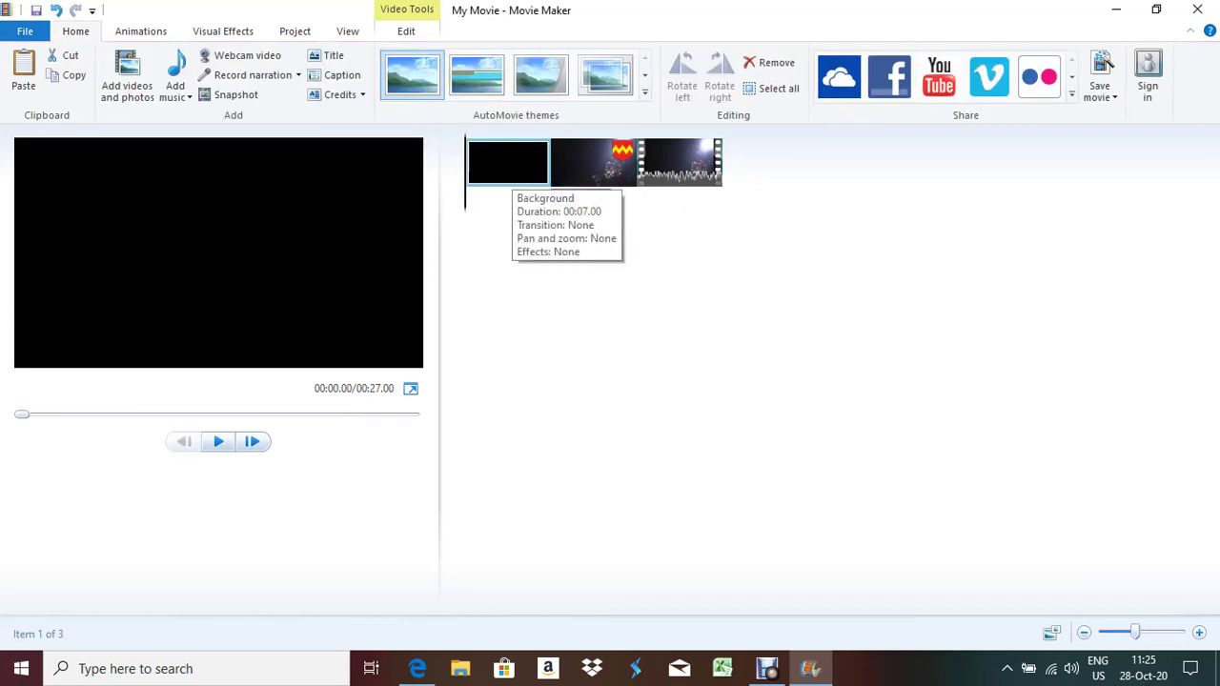
{"action": "key", "text": "Delete"}
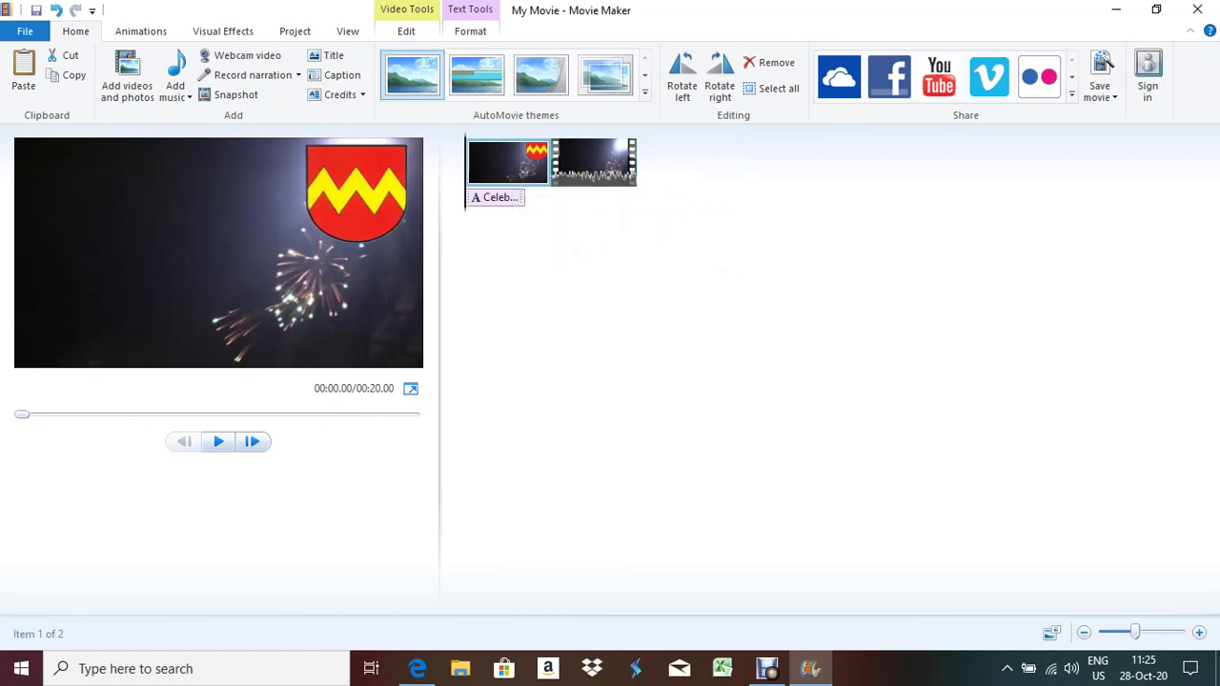
{"action": "left_click", "coordinate": [496, 197]}
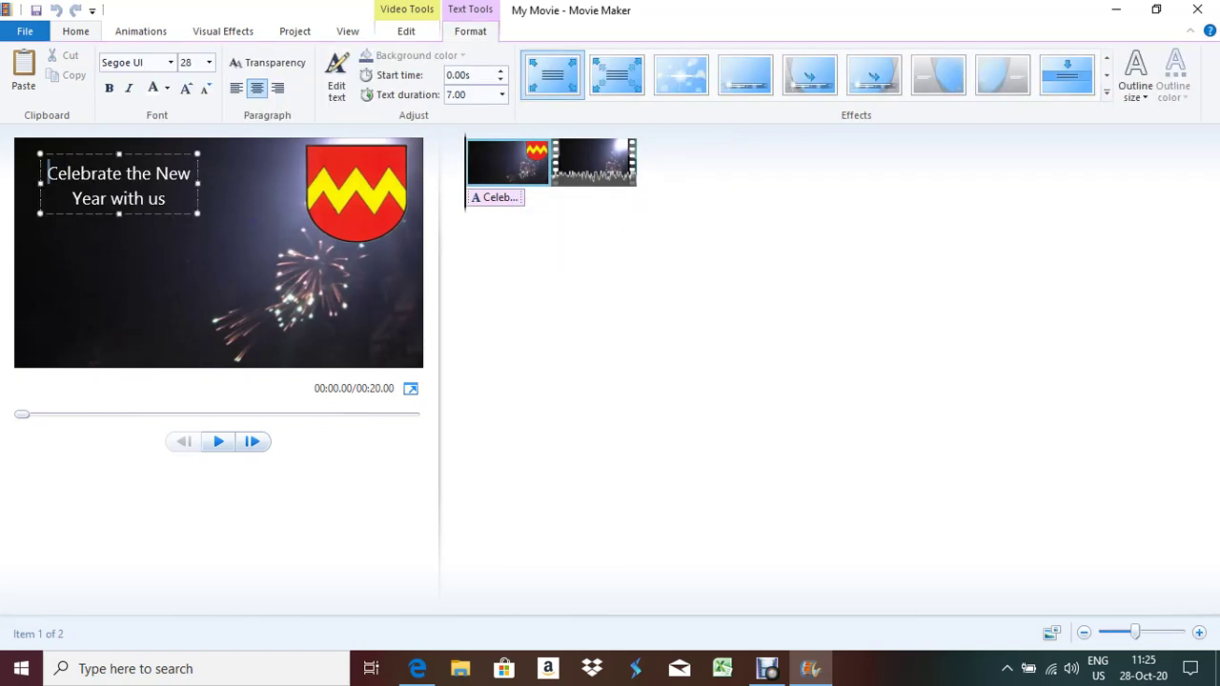
{"action": "key", "text": "alt+Tab"}
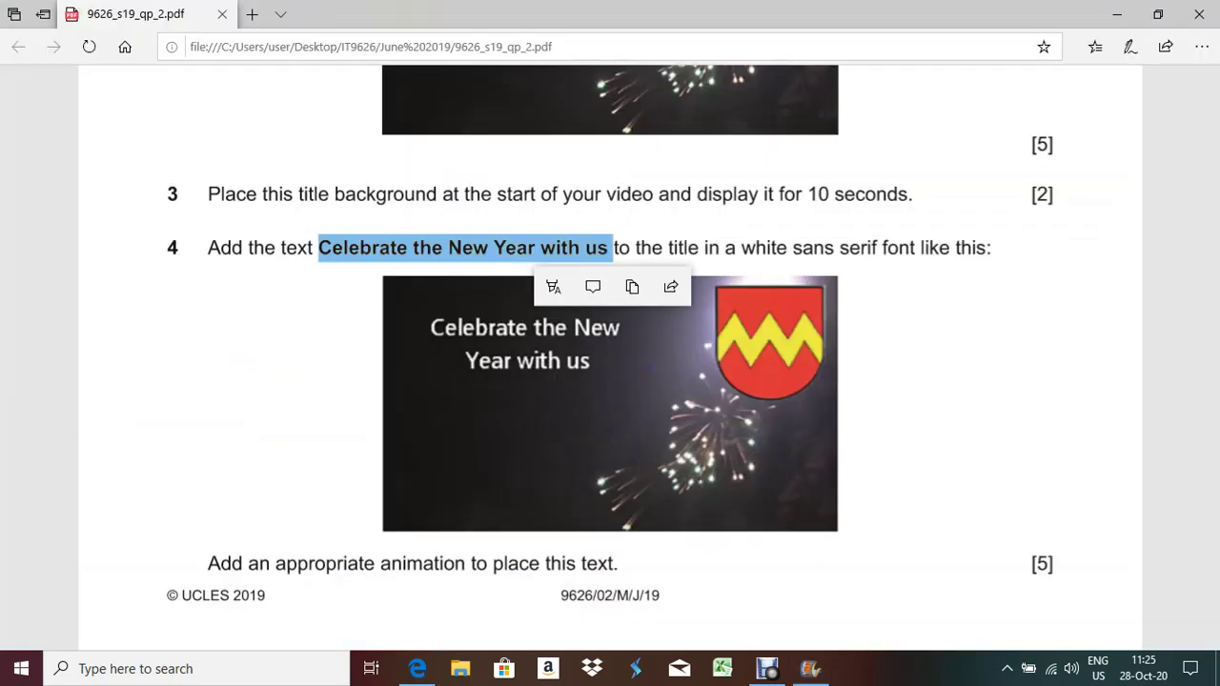
Read question 4 in the exam PDF, browse Movie Maker's text animations, and return to the PDF
{"action": "scroll", "coordinate": [610, 333], "scroll_direction": "down", "scroll_amount": 2}
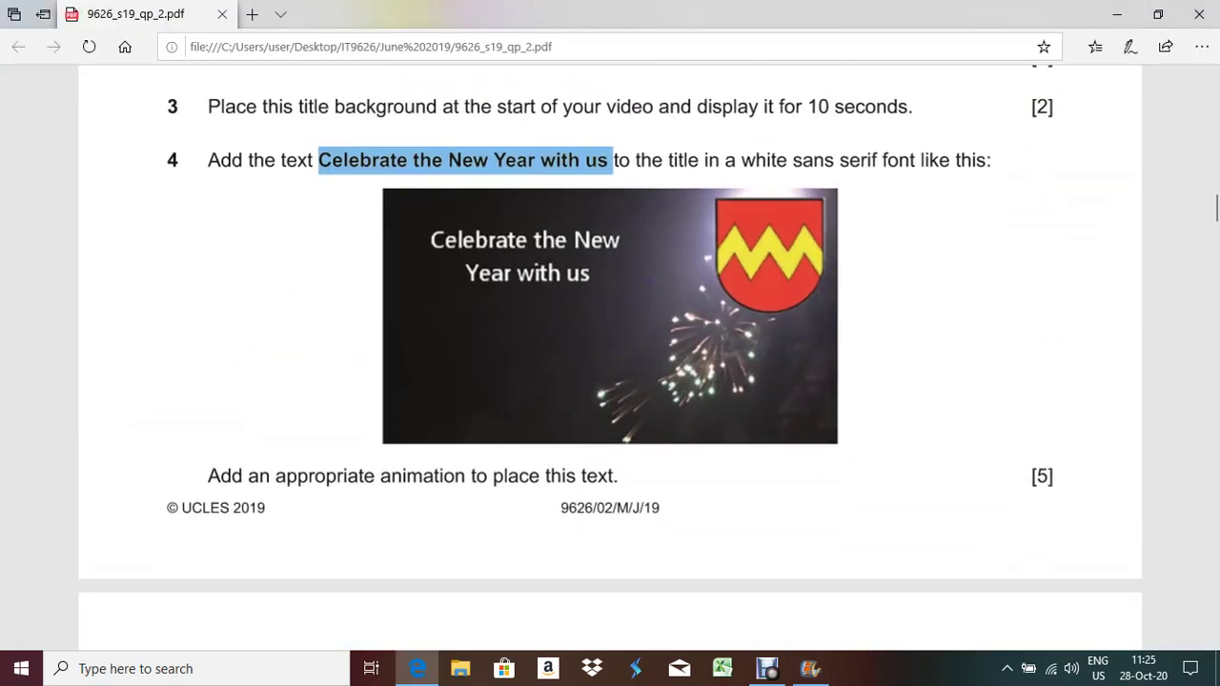
{"action": "scroll", "coordinate": [610, 333], "scroll_direction": "down", "scroll_amount": 2}
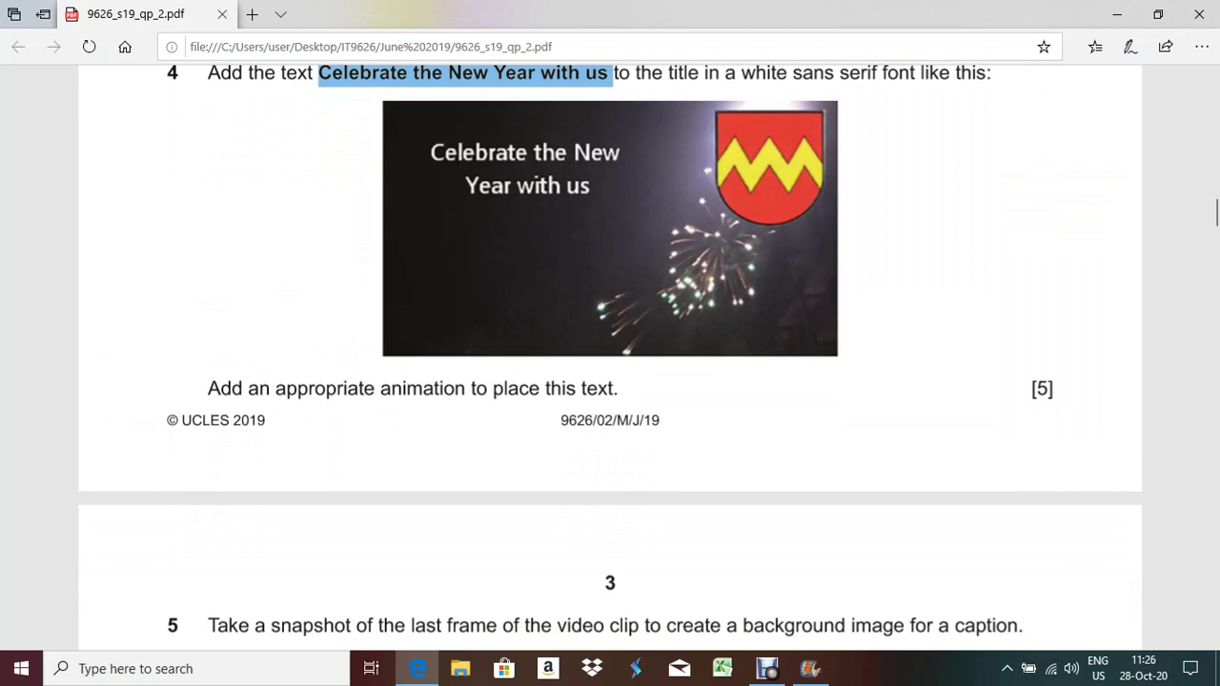
{"action": "key", "text": "alt+Tab"}
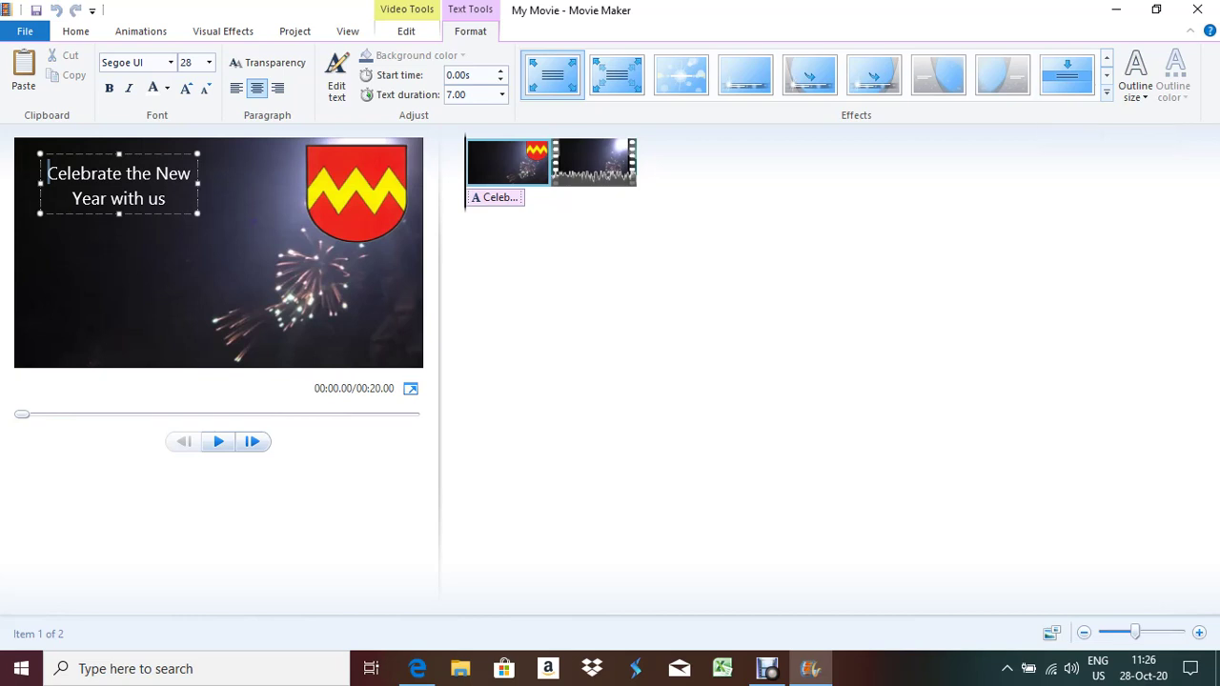
{"action": "left_click", "coordinate": [1106, 92]}
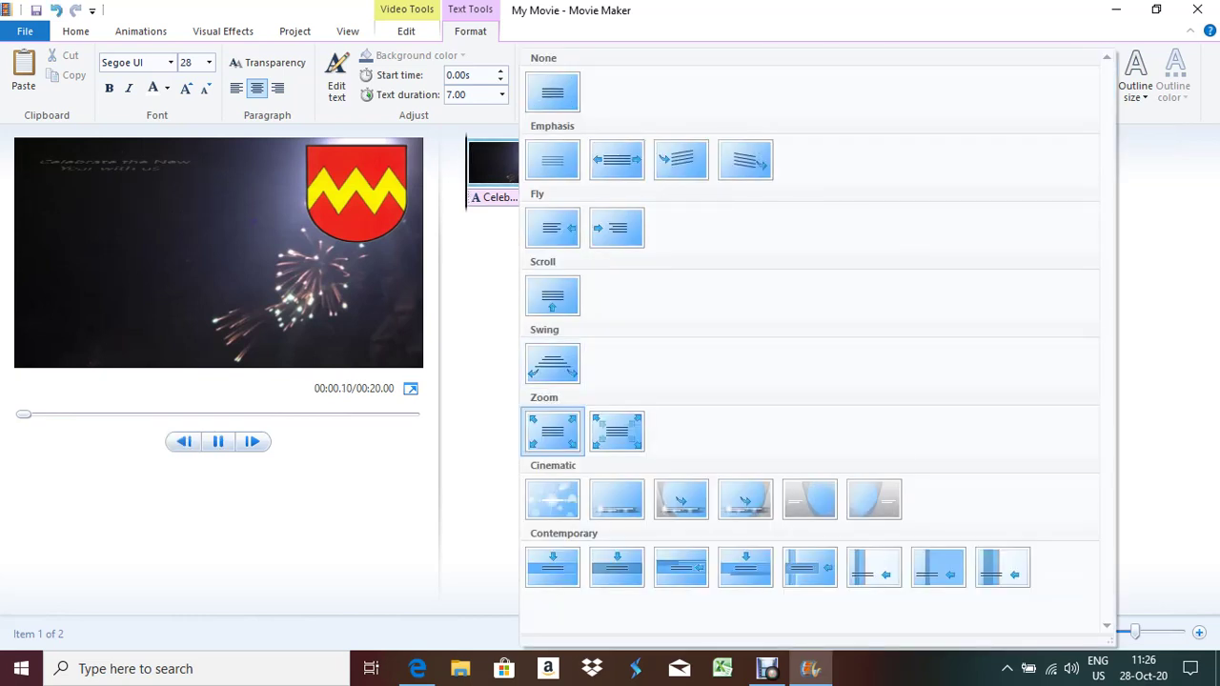
{"action": "key", "text": "Escape"}
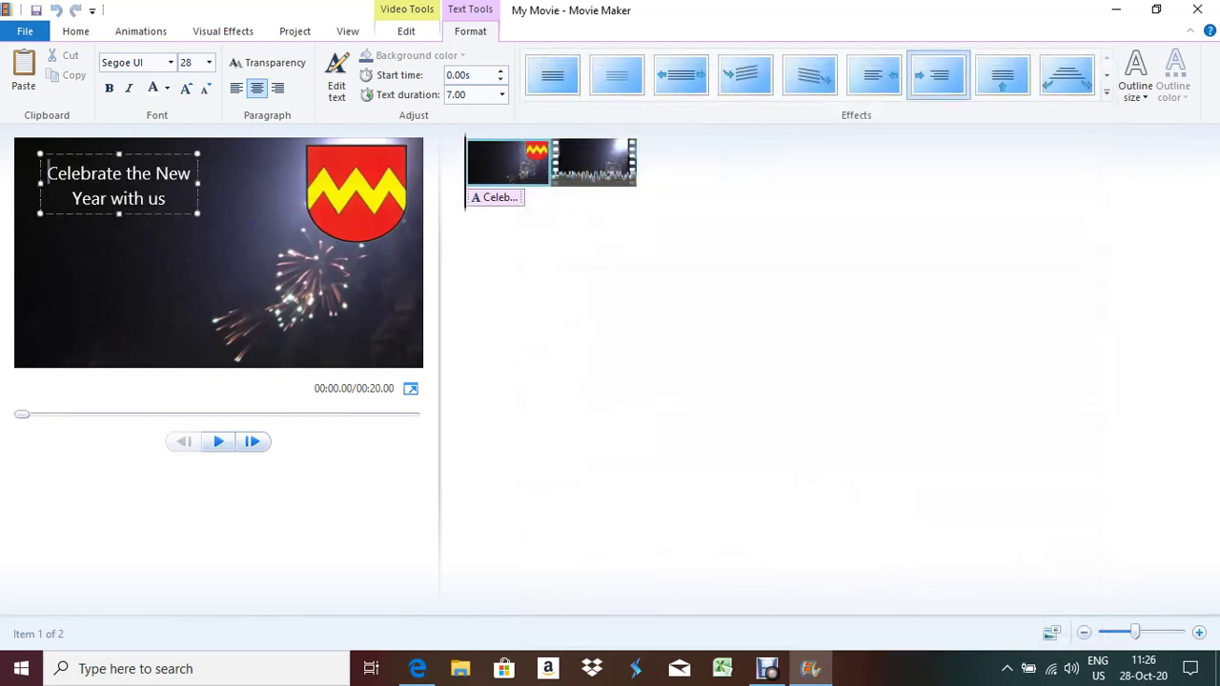
{"action": "left_click", "coordinate": [417, 668]}
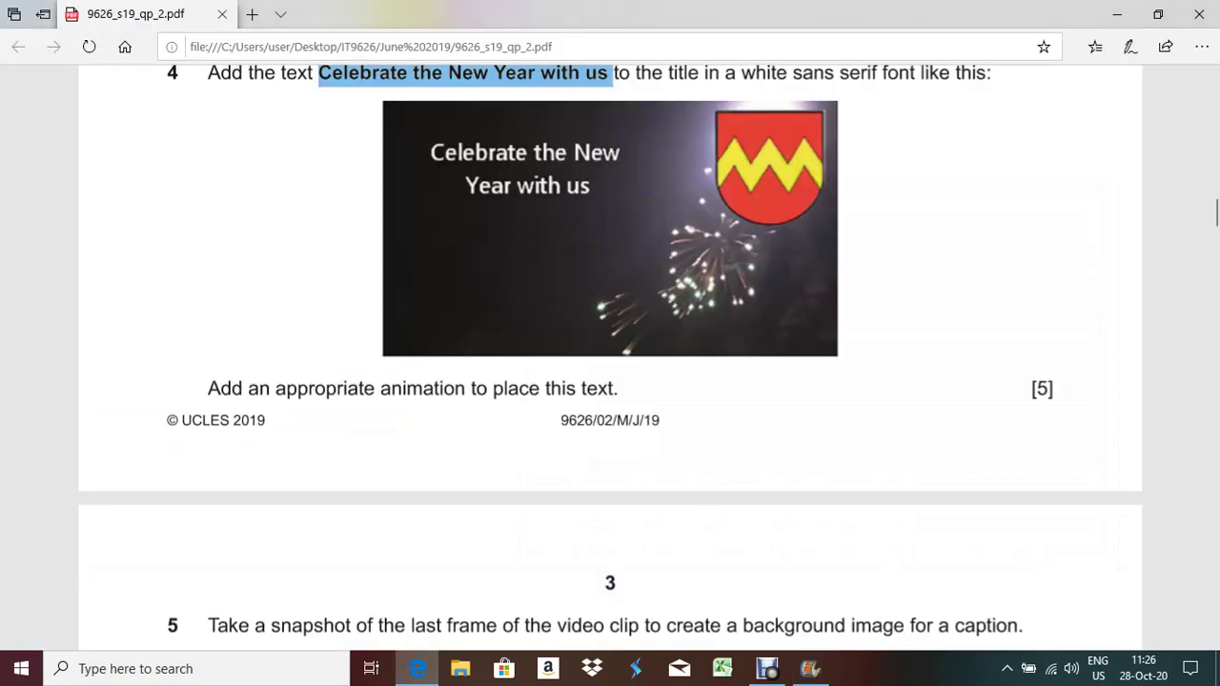
Read question 5, then move the Ellmau1.mp4 clip's preview to its last frame
{"action": "scroll", "coordinate": [610, 362], "scroll_direction": "down", "scroll_amount": 3}
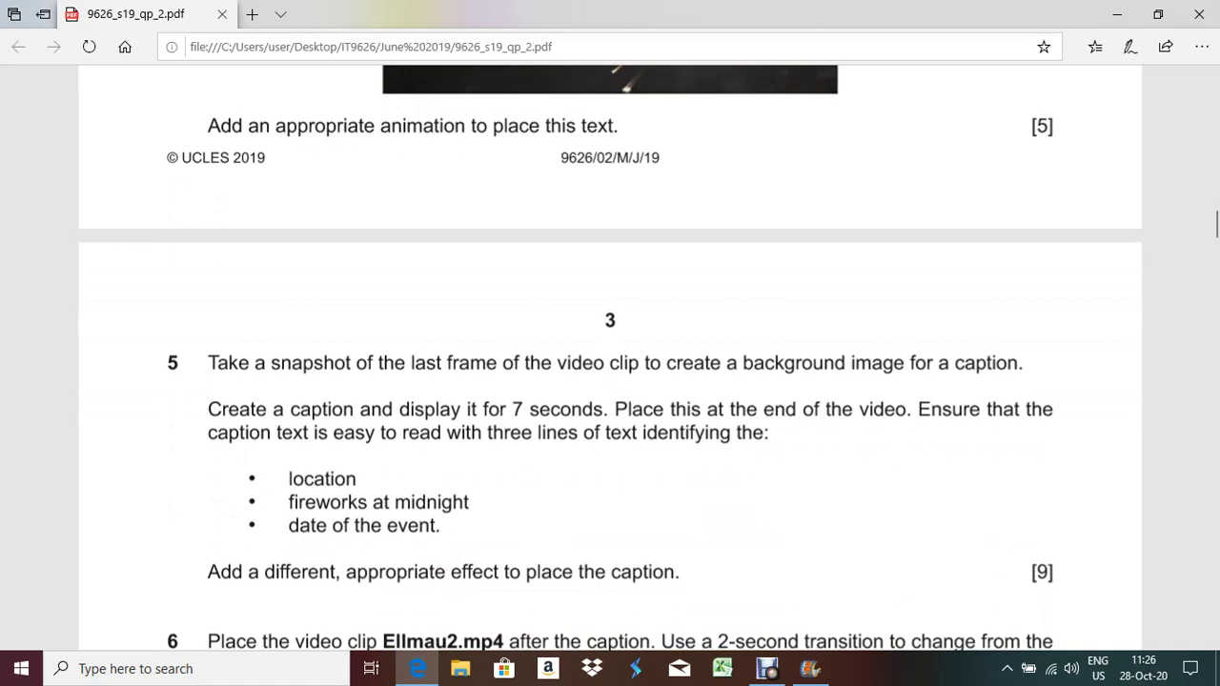
{"action": "key", "text": "alt+Tab"}
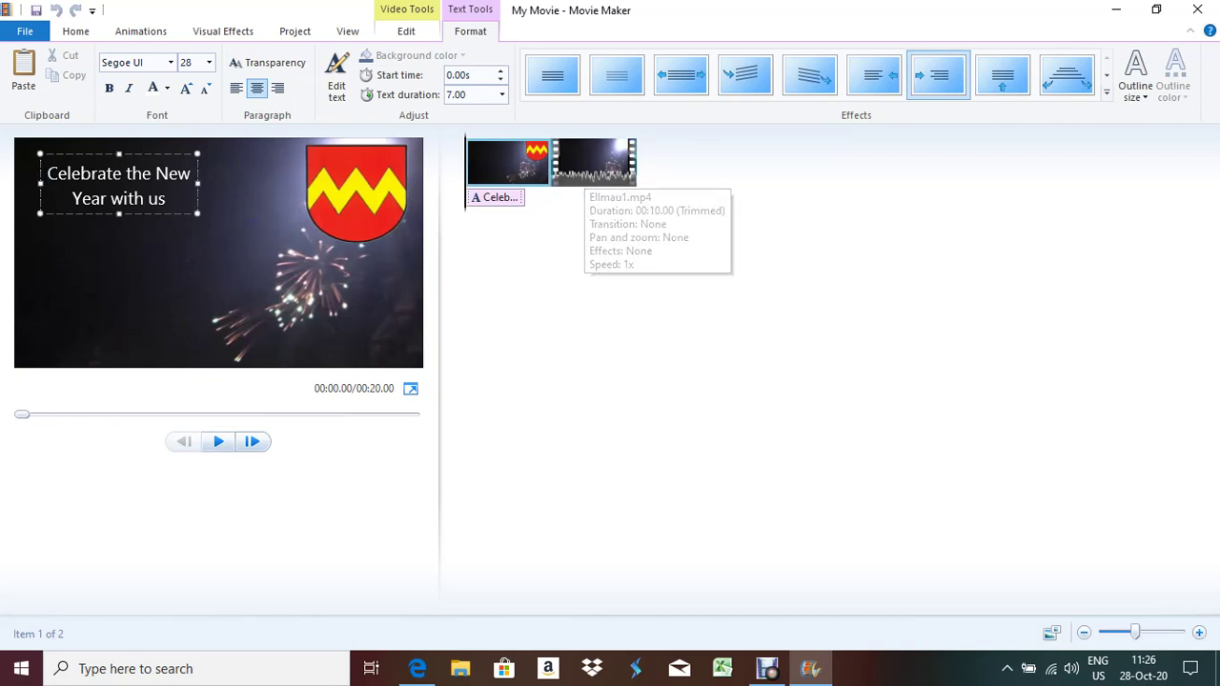
{"action": "left_click", "coordinate": [592, 164]}
{"action": "key", "text": "space"}
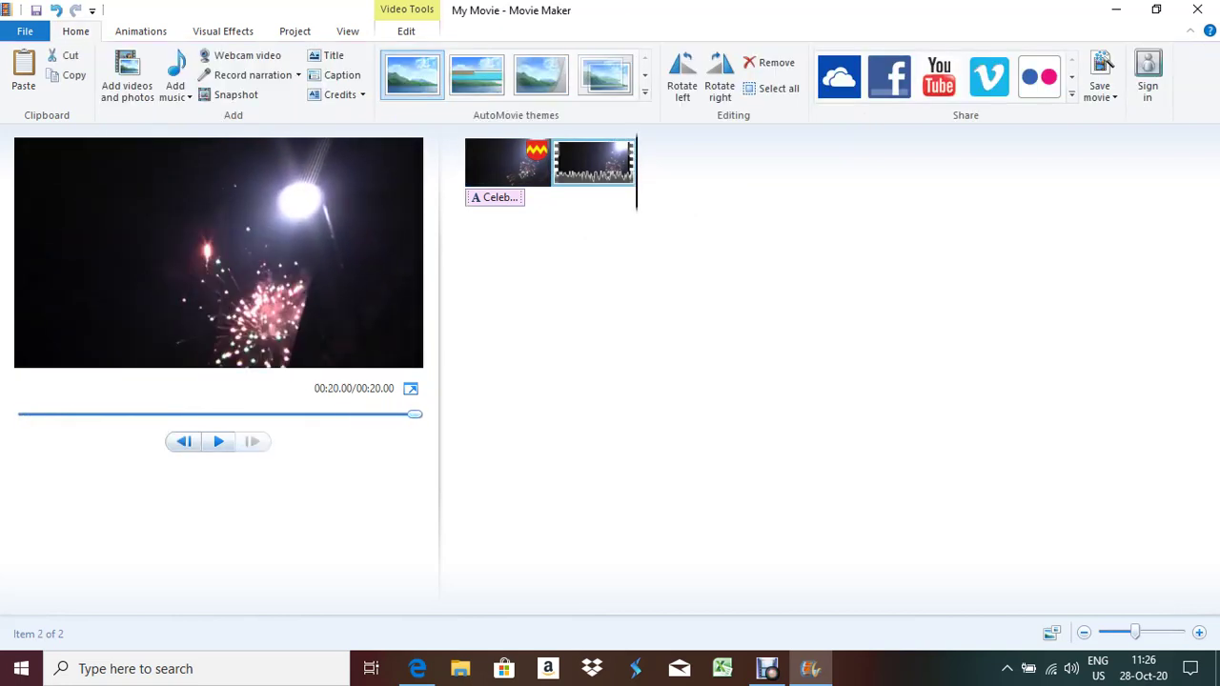
{"action": "key", "text": "alt+Tab"}
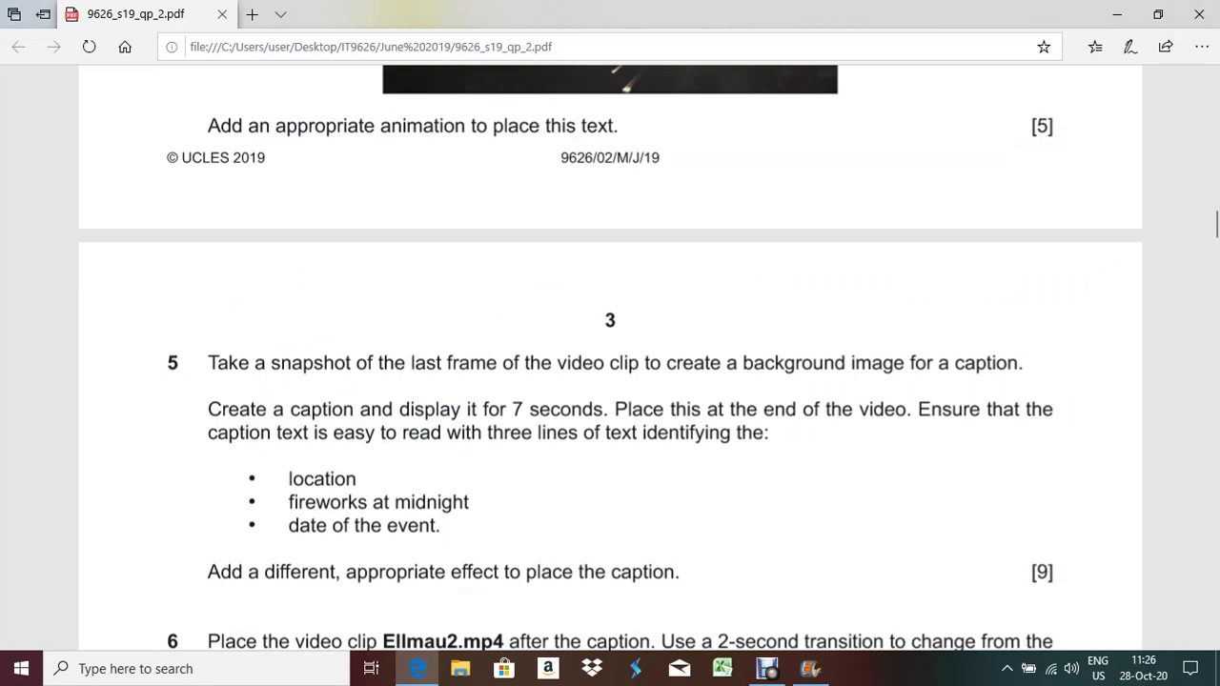
{"action": "key", "text": "alt+Tab"}
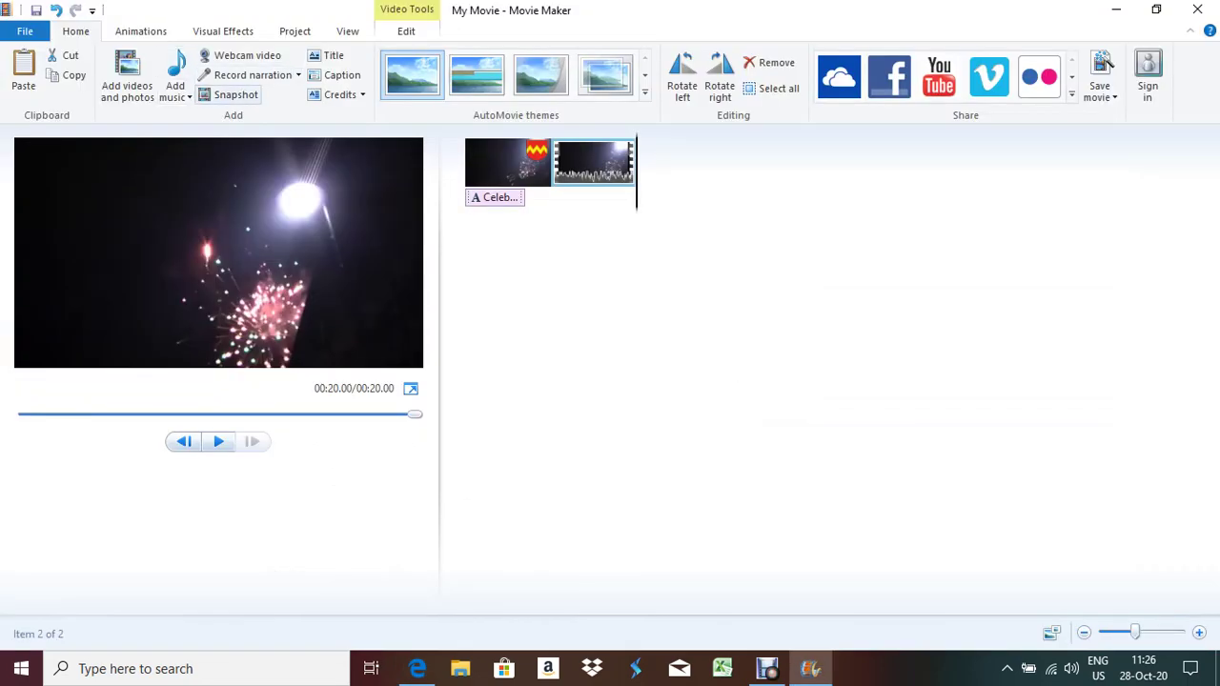
Save a snapshot of the clip's current frame under the file name snap3
{"action": "left_click", "coordinate": [228, 94]}
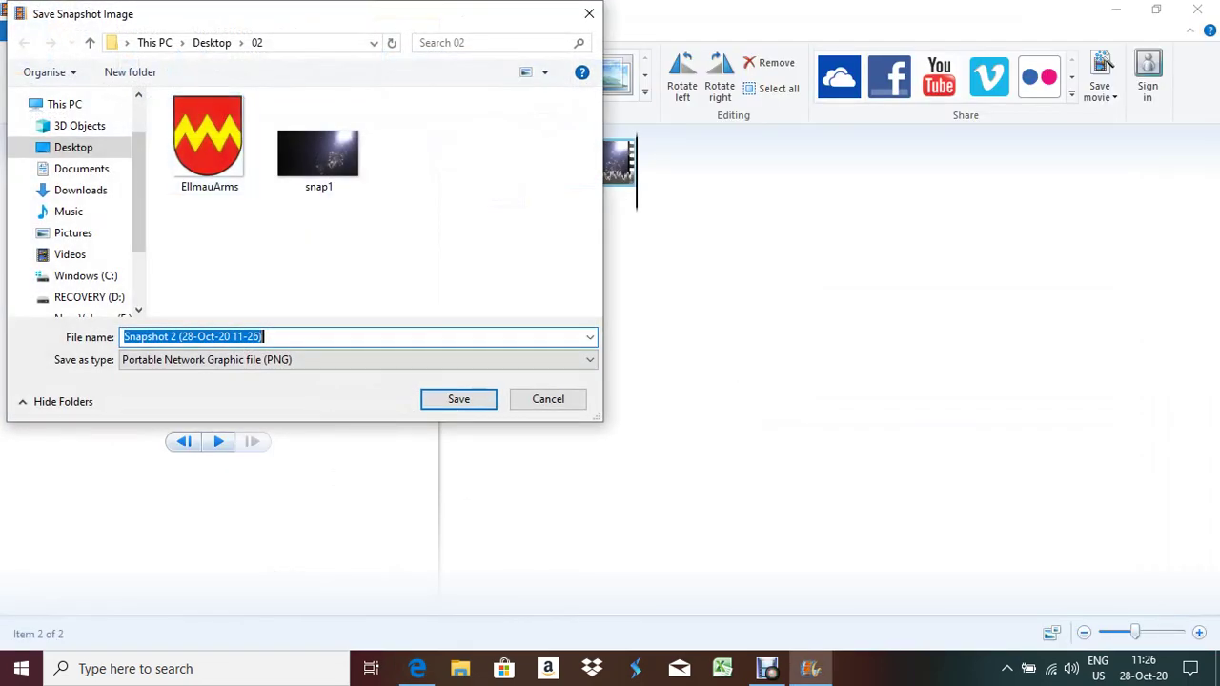
{"action": "type", "text": "s"}
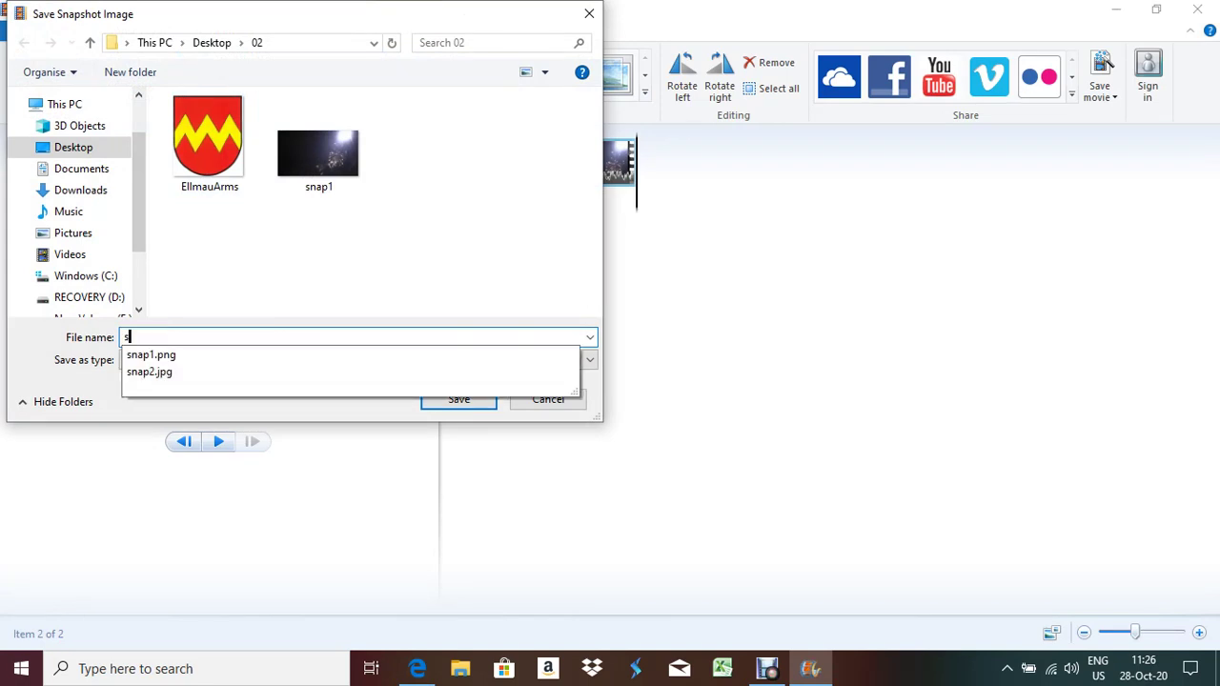
{"action": "type", "text": "nap3"}
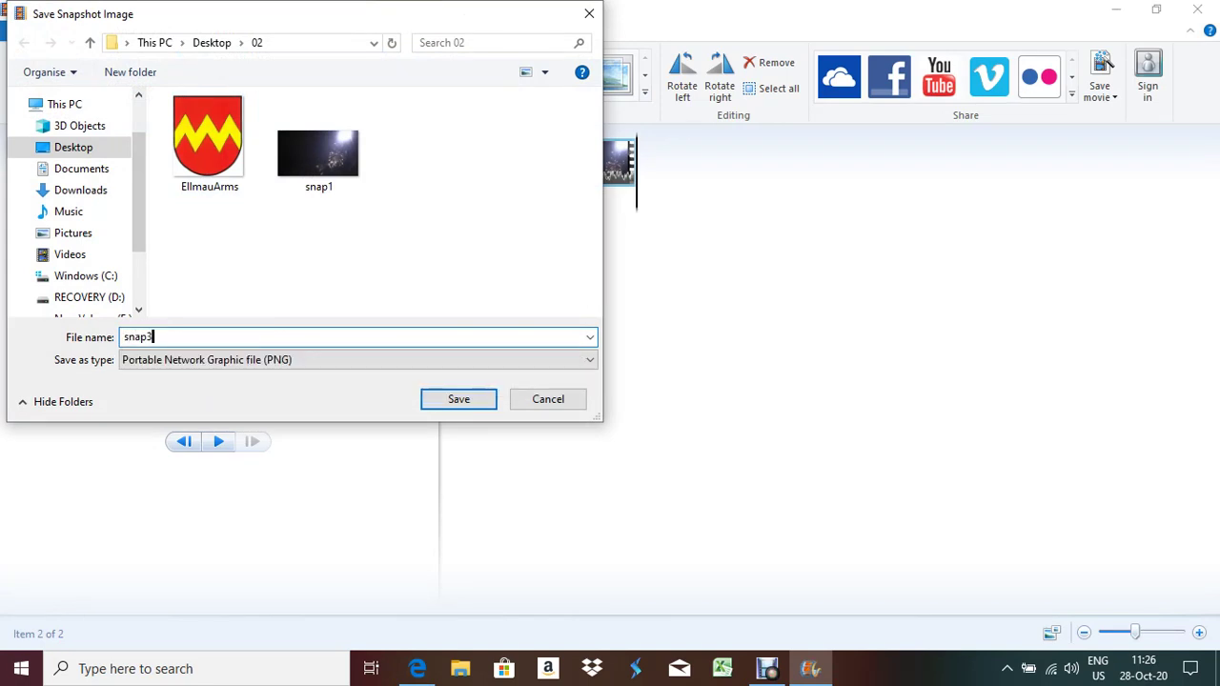
{"action": "key", "text": "BackSpace"}
{"action": "type", "text": "2"}
{"action": "key", "text": "BackSpace"}
{"action": "type", "text": "3"}
{"action": "key", "text": "ctrl+a"}
{"action": "key", "text": "Return"}
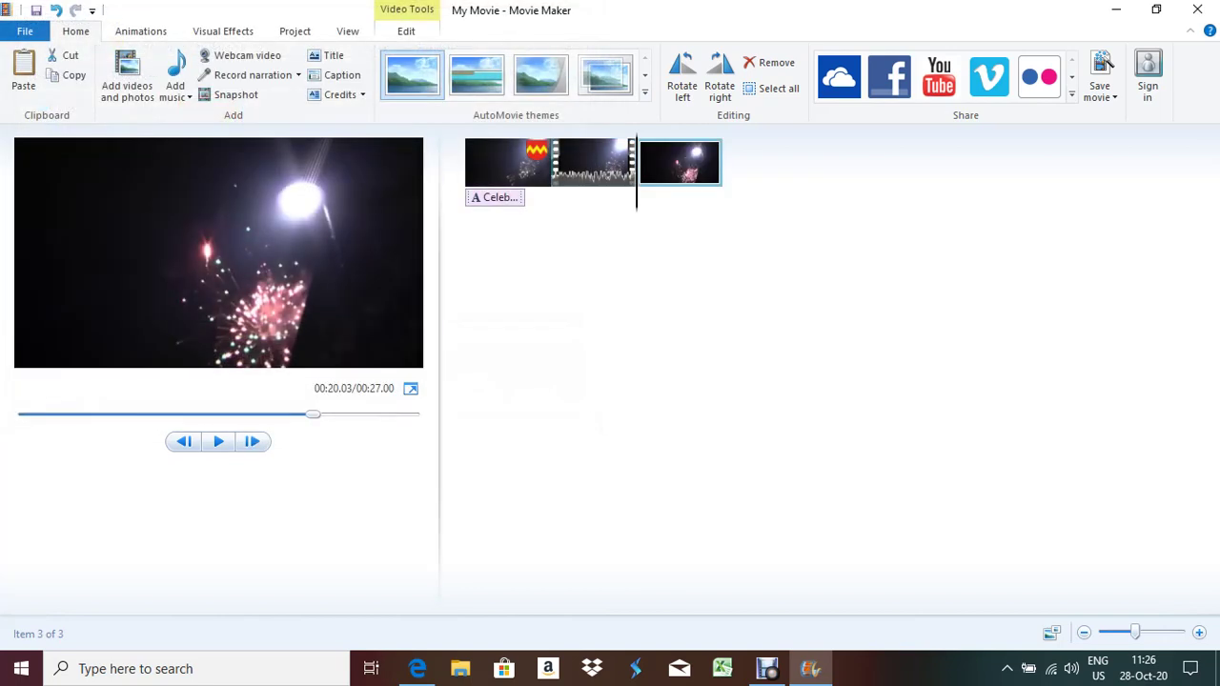
Check the snapshot clip's Edit settings and highlight 'is easy to read' in question 5
{"action": "key", "text": "alt+Tab"}
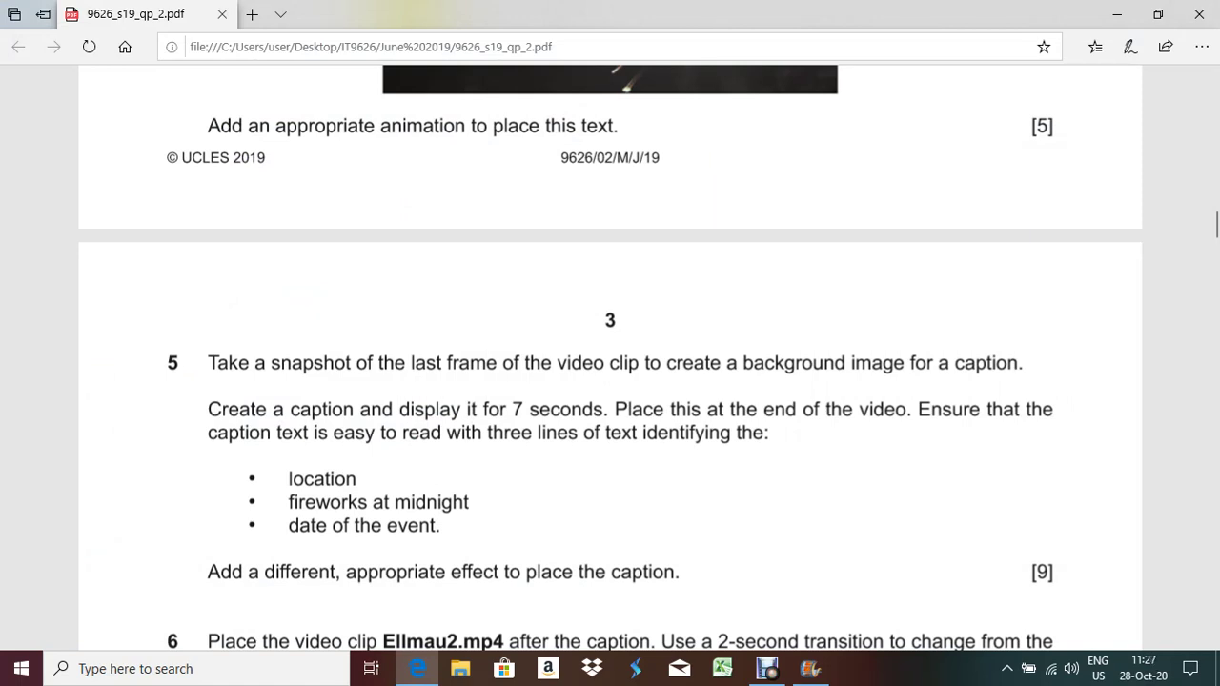
{"action": "key", "text": "alt+Tab"}
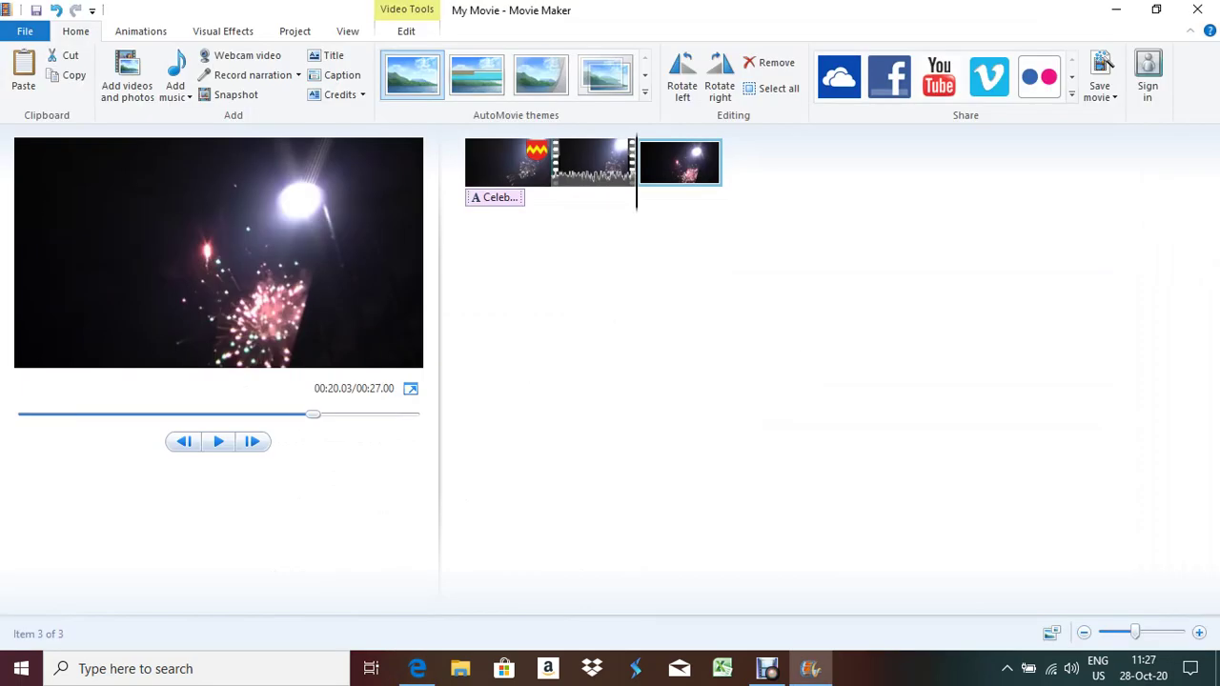
{"action": "left_click", "coordinate": [406, 30]}
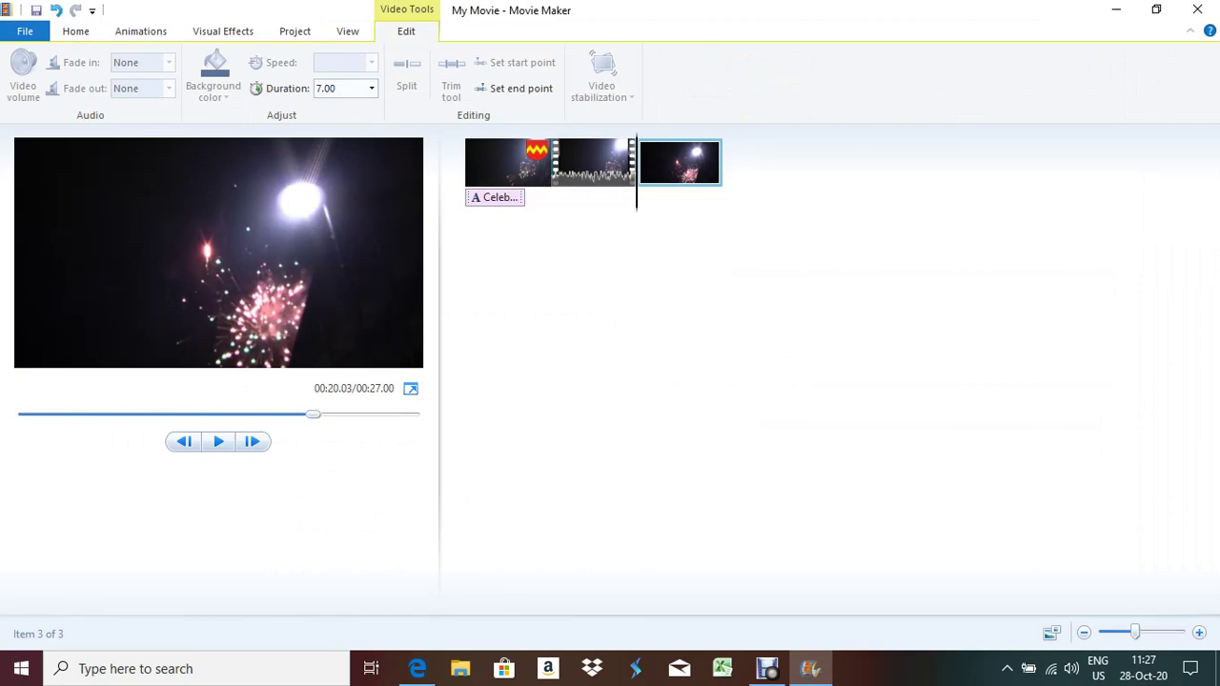
{"action": "key", "text": "alt+Tab"}
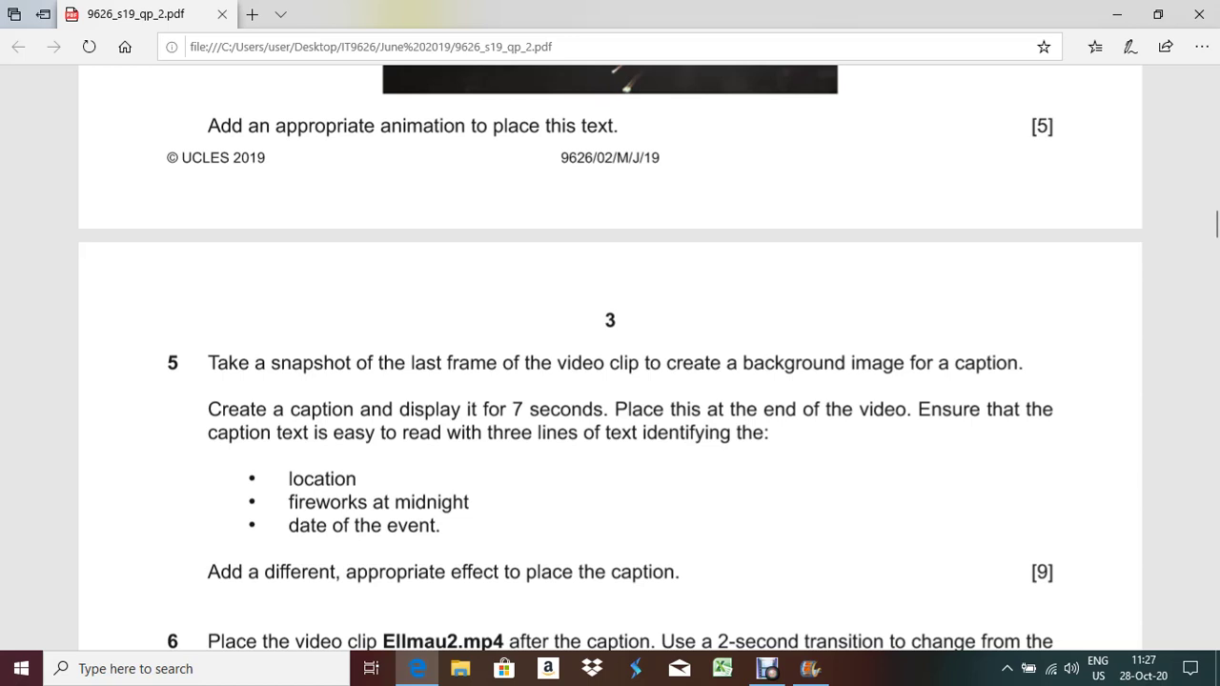
{"action": "left_click_drag", "start_coordinate": [313, 431], "coordinate": [436, 432]}
{"action": "key", "text": "alt+Tab"}
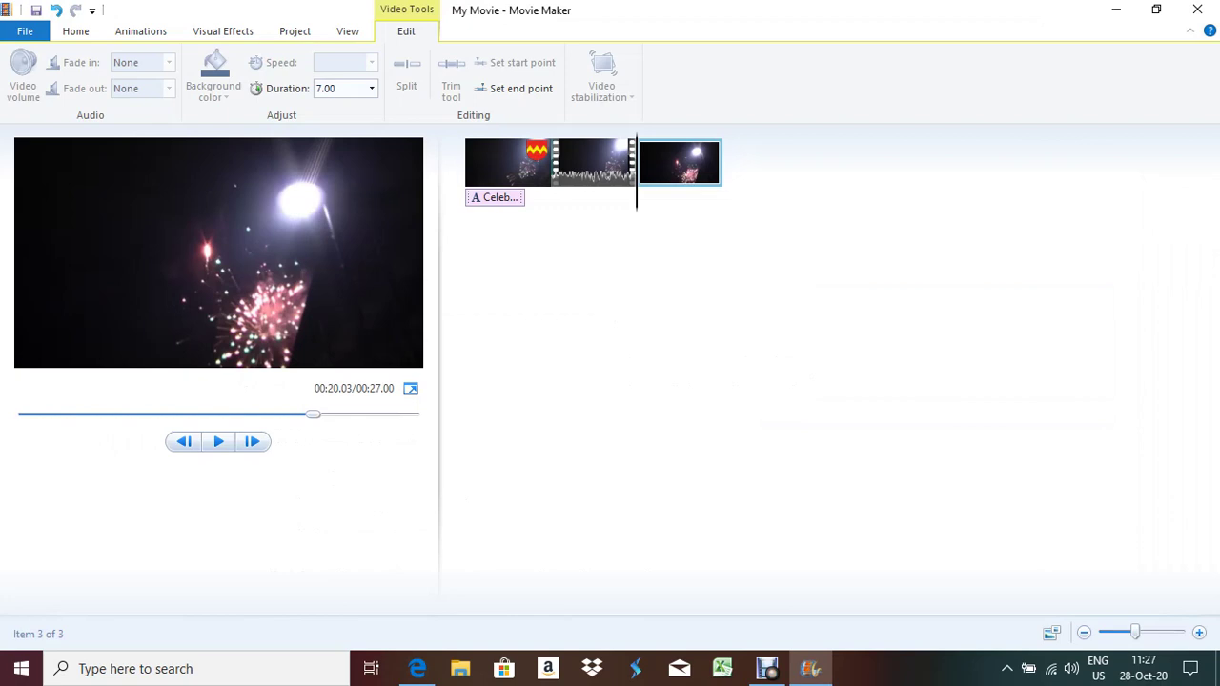
Add a CREDITS title clip at the end of the movie
{"action": "key", "text": "alt+h"}
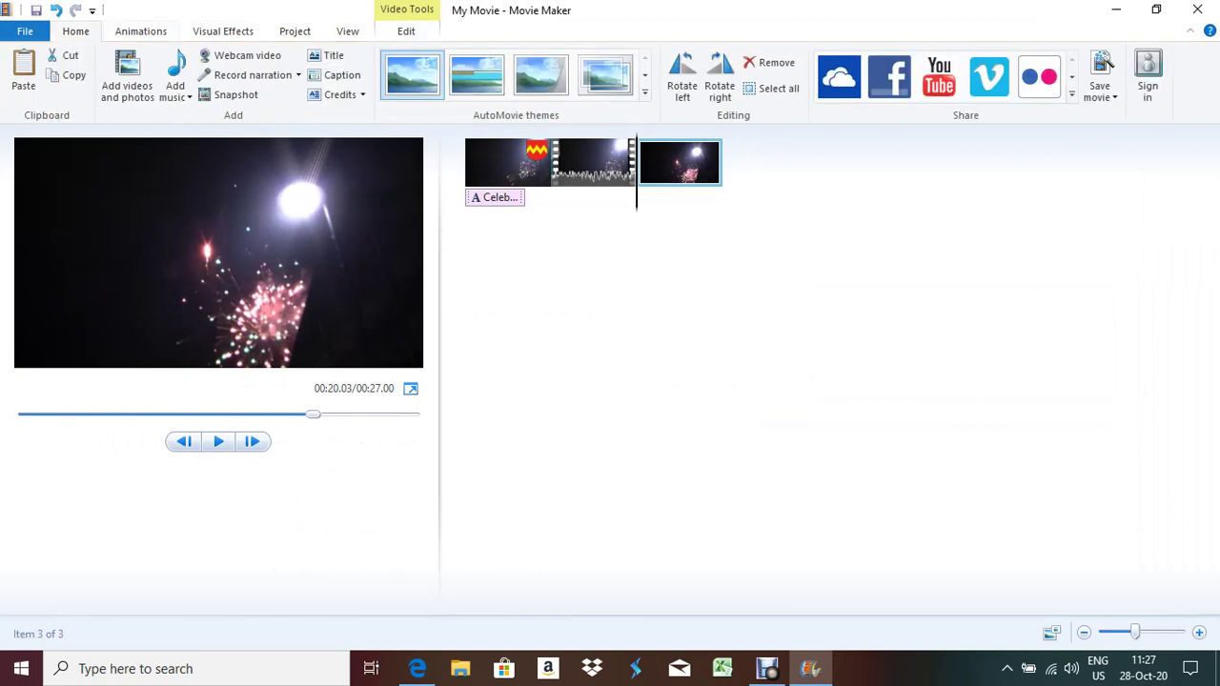
{"action": "key", "text": "c"}
{"action": "key", "text": "r"}
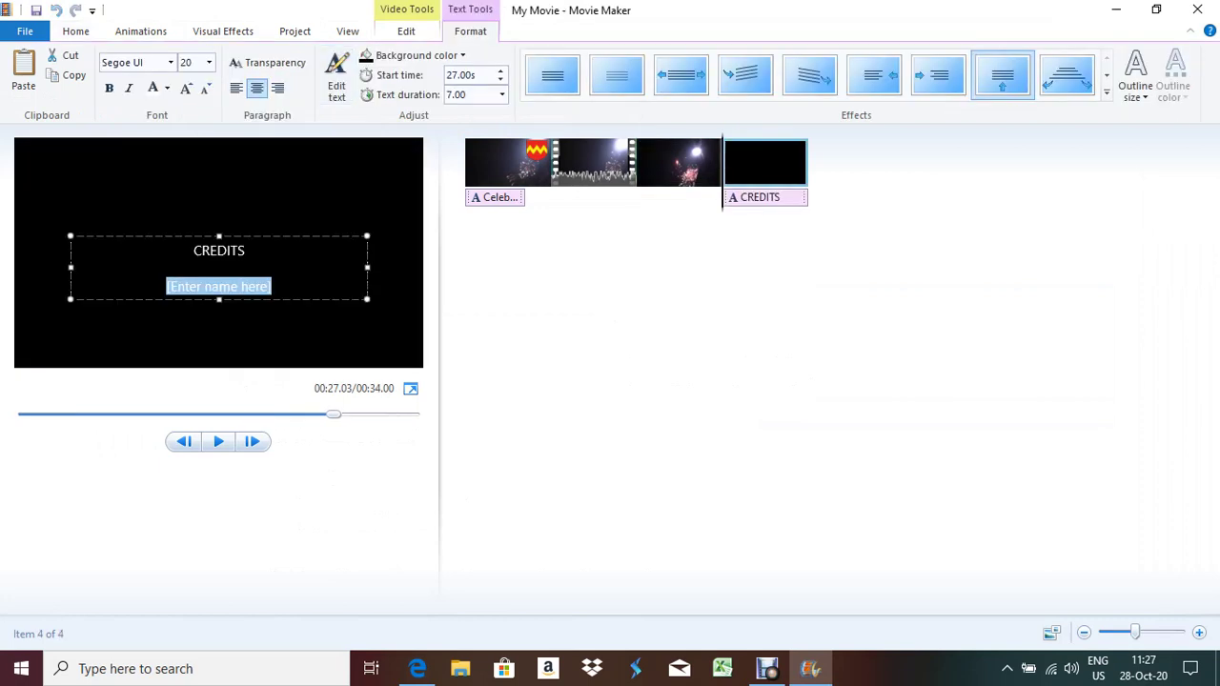
Replace the credits clip with a caption on the snapshot and paste 'Austria' into it
{"action": "key", "text": "ctrl+z"}
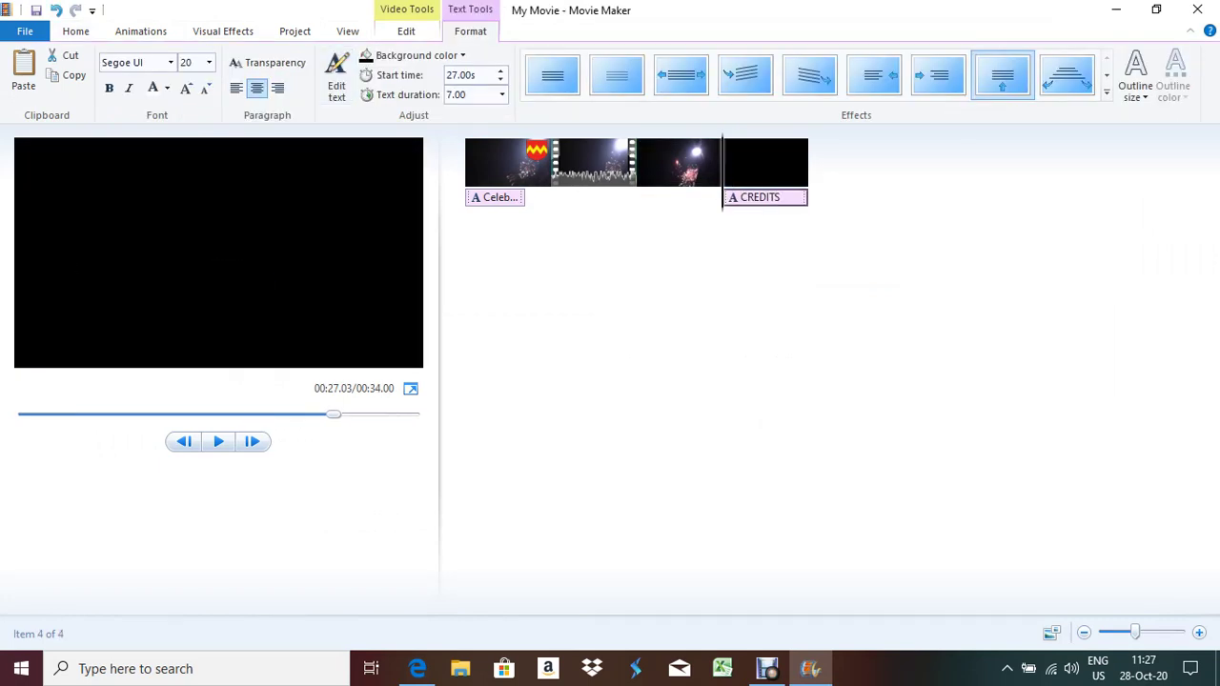
{"action": "key", "text": "alt+h"}
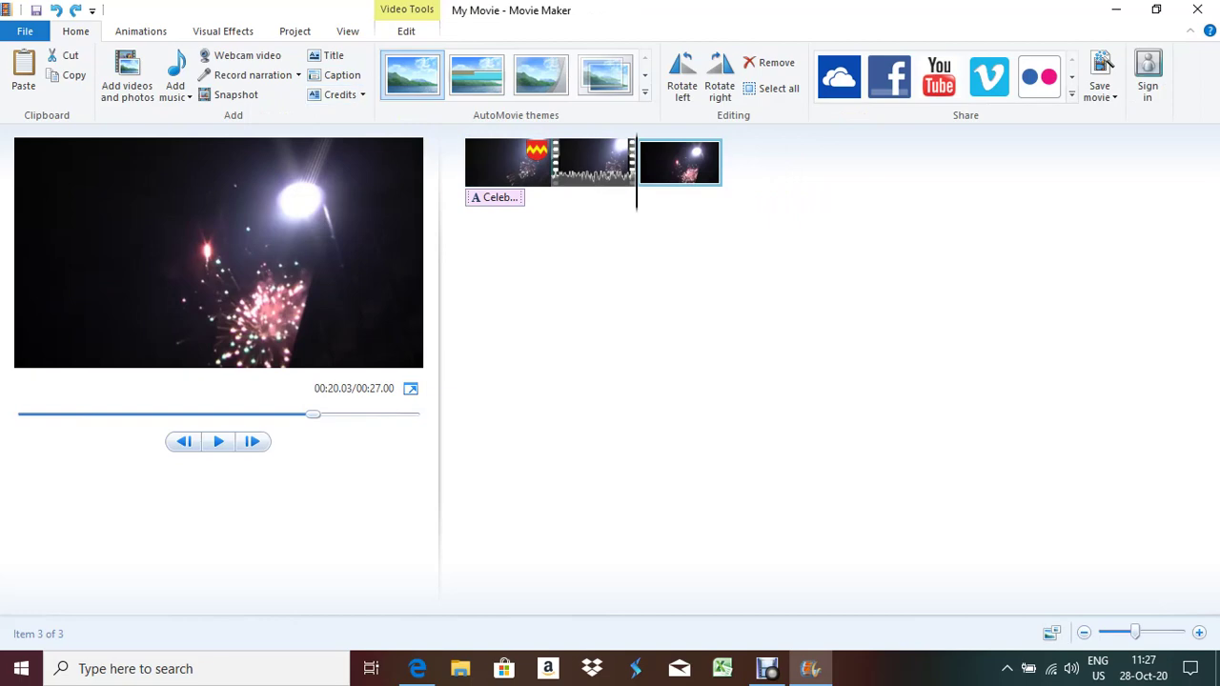
{"action": "key", "text": "c"}
{"action": "key", "text": "a"}
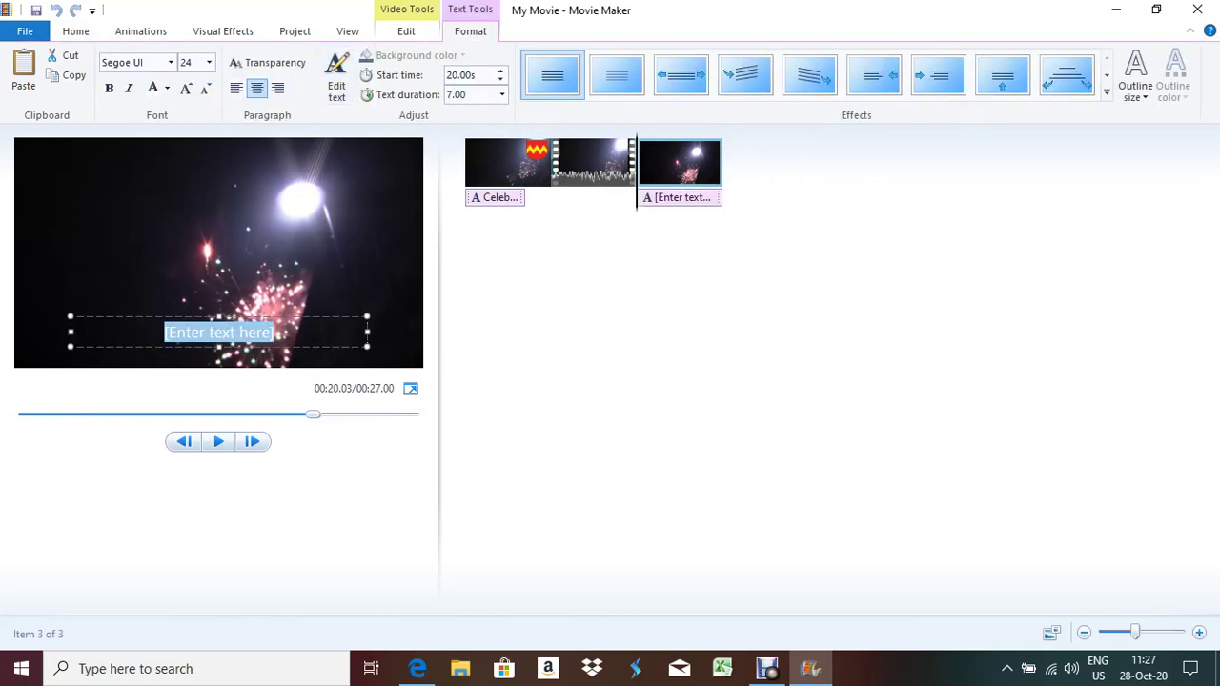
{"action": "key", "text": "alt+Tab"}
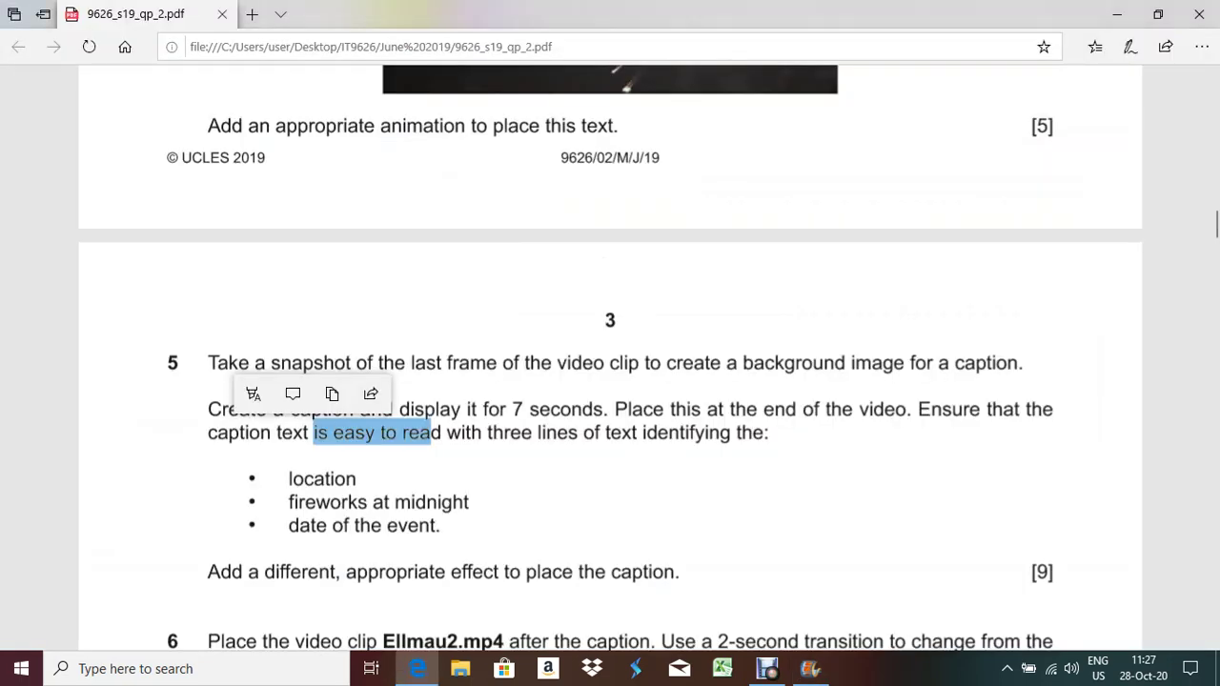
{"action": "scroll", "coordinate": [610, 381], "scroll_direction": "up", "scroll_amount": 15}
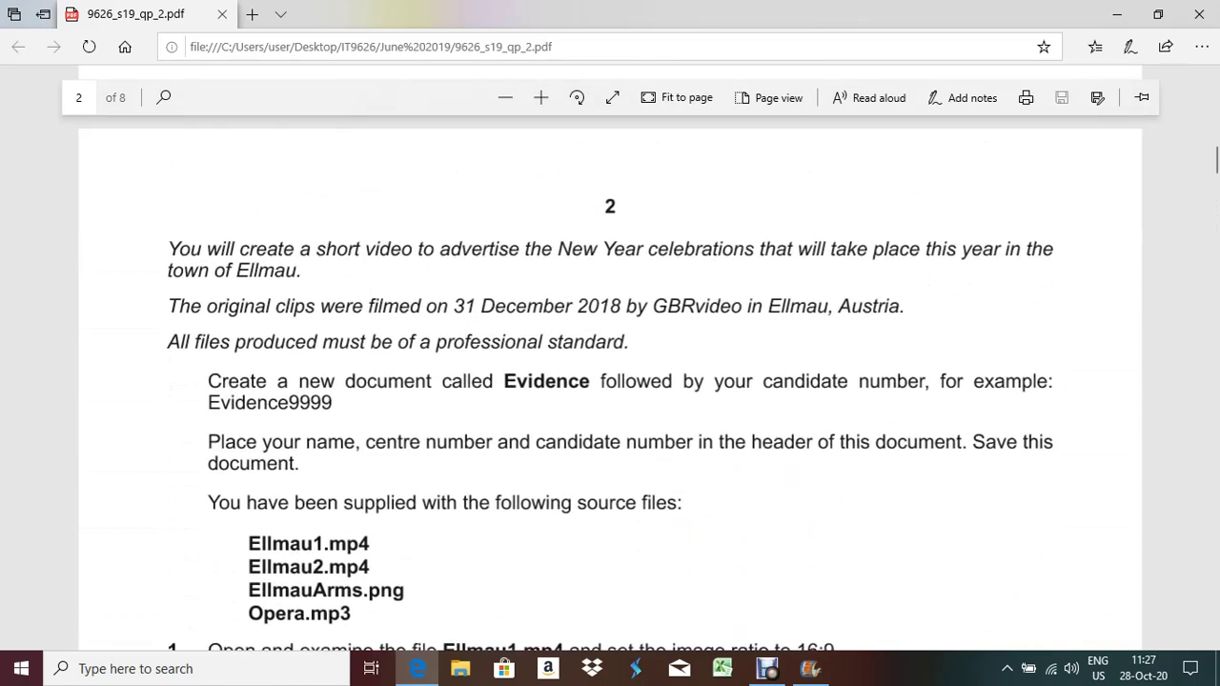
{"action": "double_click", "coordinate": [867, 305]}
{"action": "key", "text": "ctrl+c"}
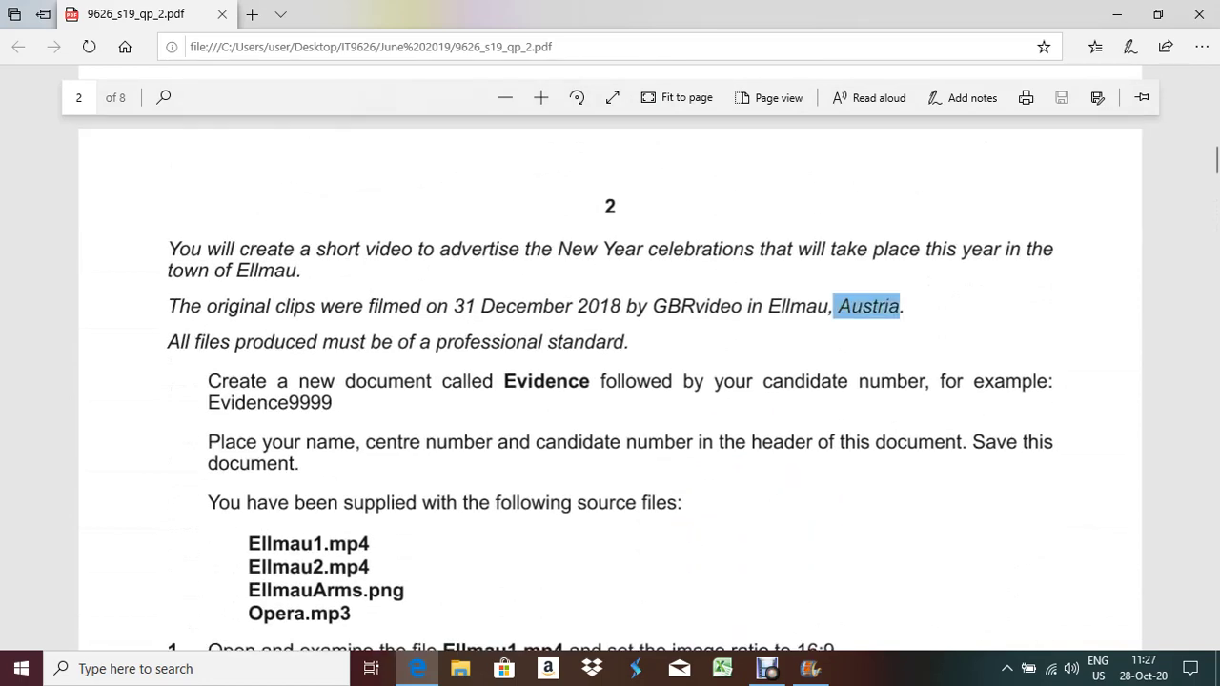
{"action": "key", "text": "alt+Tab"}
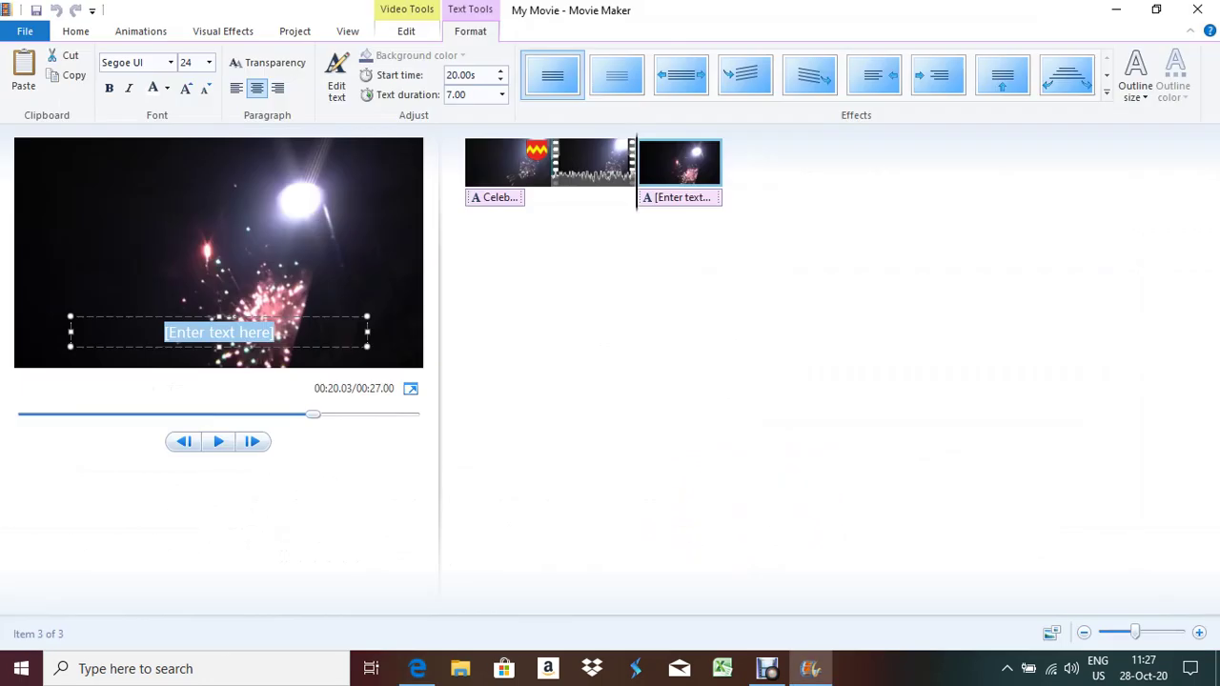
{"action": "key", "text": "ctrl+v"}
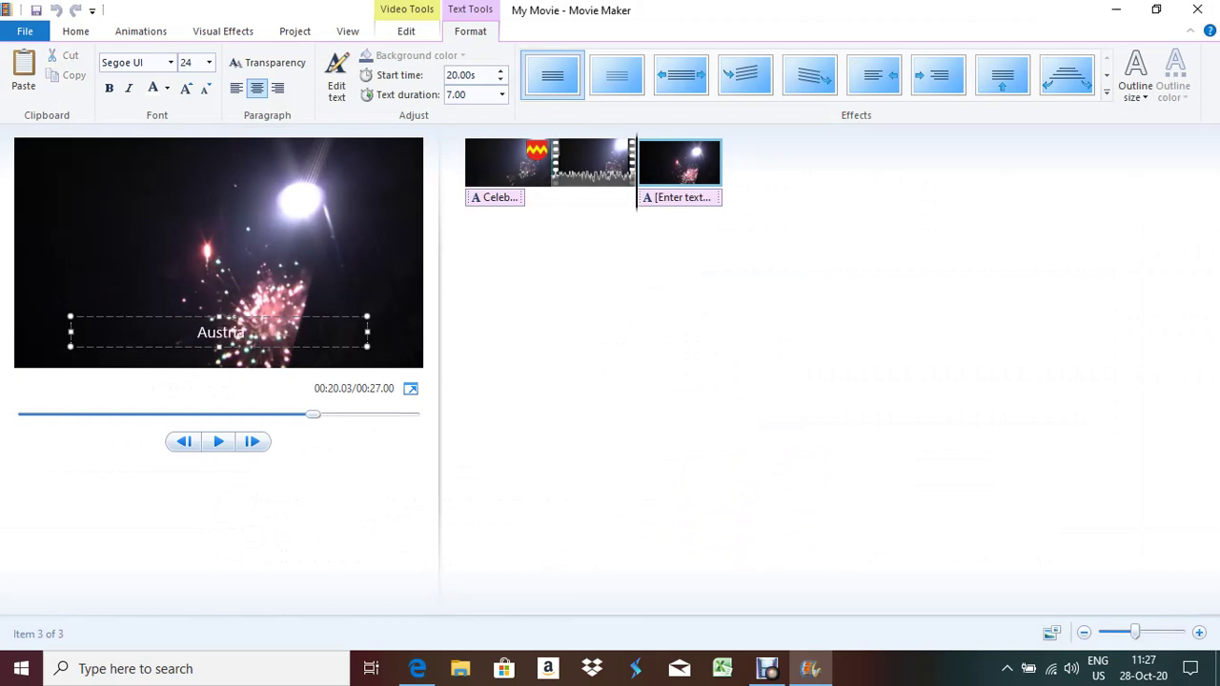
Add 'fireworks at midnight' from the PDF as the caption's second line
{"action": "key", "text": "alt+Tab"}
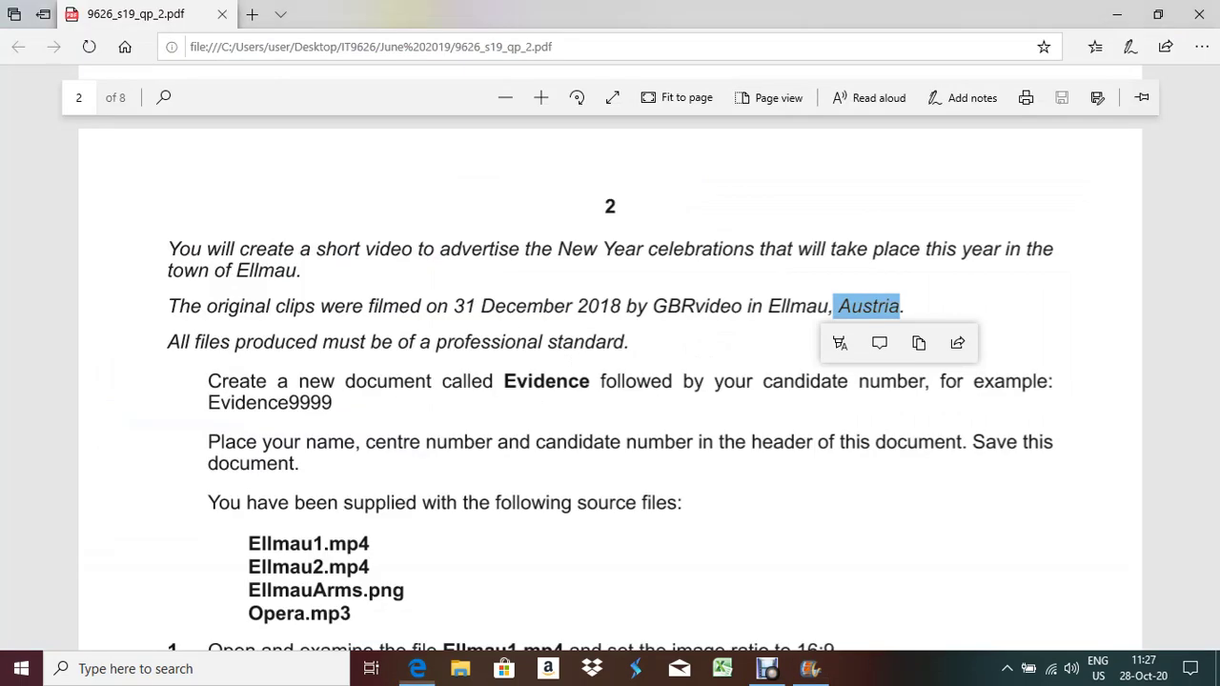
{"action": "scroll", "coordinate": [610, 381], "scroll_direction": "down", "scroll_amount": 3}
{"action": "scroll", "coordinate": [610, 381], "scroll_direction": "down", "scroll_amount": 15}
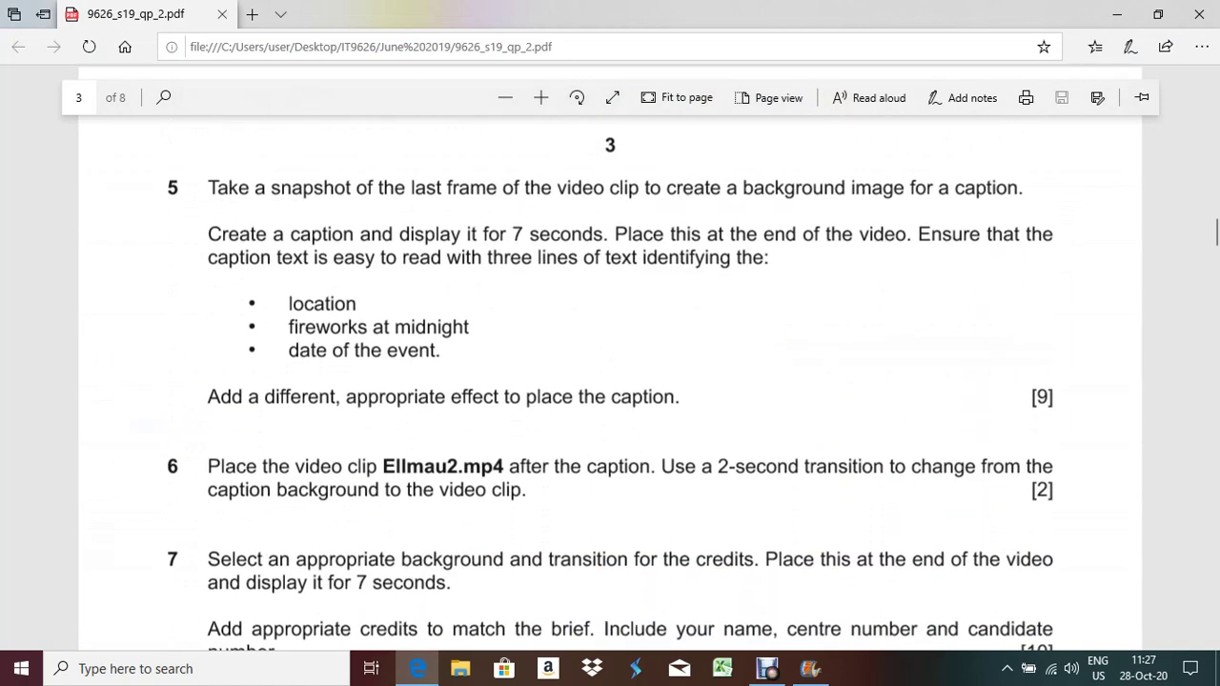
{"action": "left_click_drag", "start_coordinate": [289, 327], "coordinate": [469, 327]}
{"action": "key", "text": "ctrl+c"}
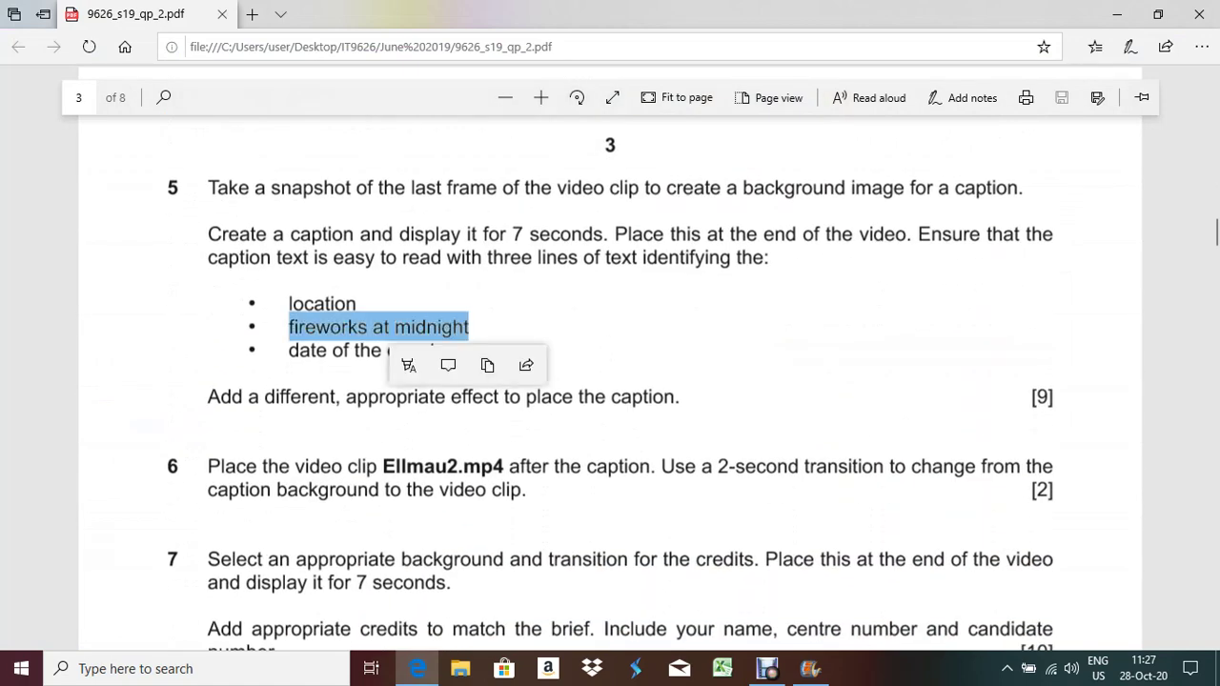
{"action": "key", "text": "alt+Tab"}
{"action": "key", "text": "Return"}
{"action": "key", "text": "ctrl+v"}
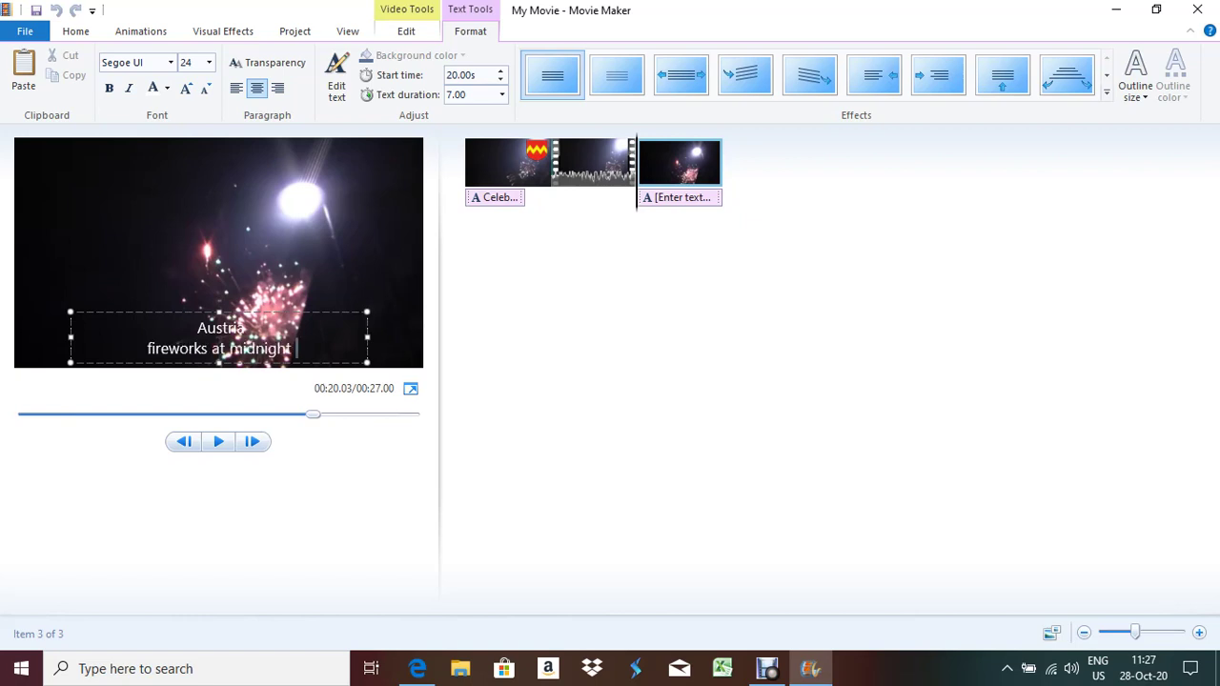
Add '31 December 2018' as the caption's third line and finish editing
{"action": "key", "text": "alt+Tab"}
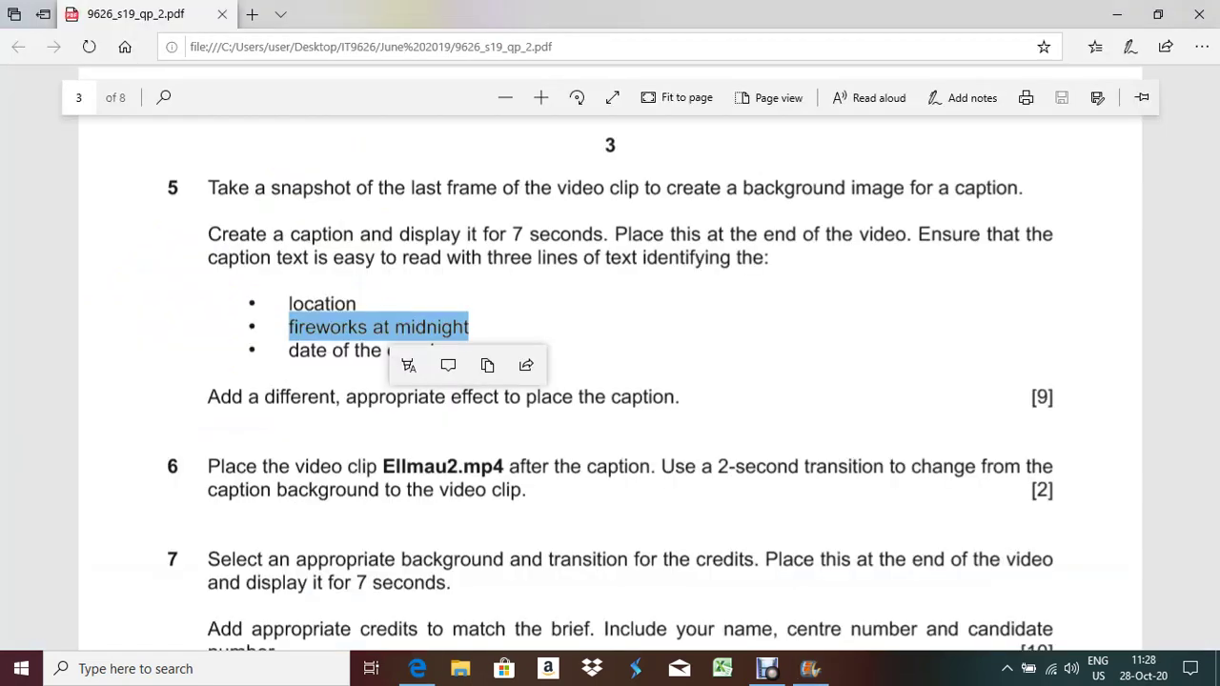
{"action": "left_click_drag", "start_coordinate": [289, 350], "coordinate": [435, 350]}
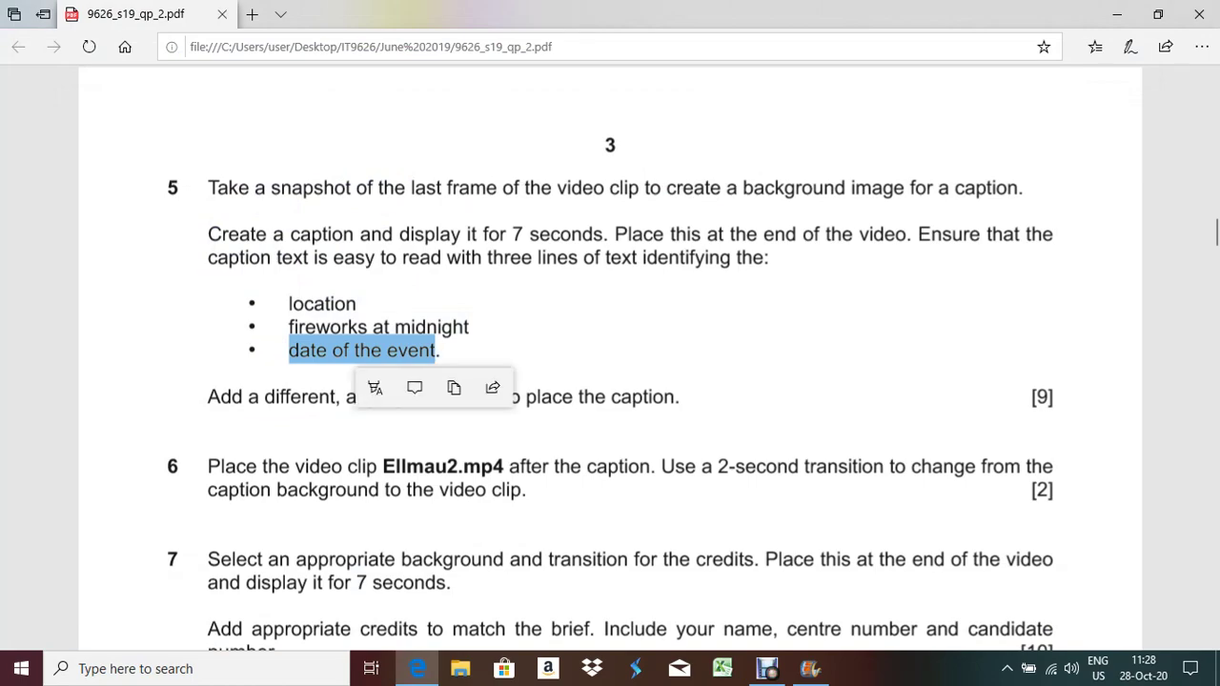
{"action": "scroll", "coordinate": [609, 362], "scroll_direction": "up", "scroll_amount": 10}
{"action": "scroll", "coordinate": [610, 362], "scroll_direction": "up", "scroll_amount": 10}
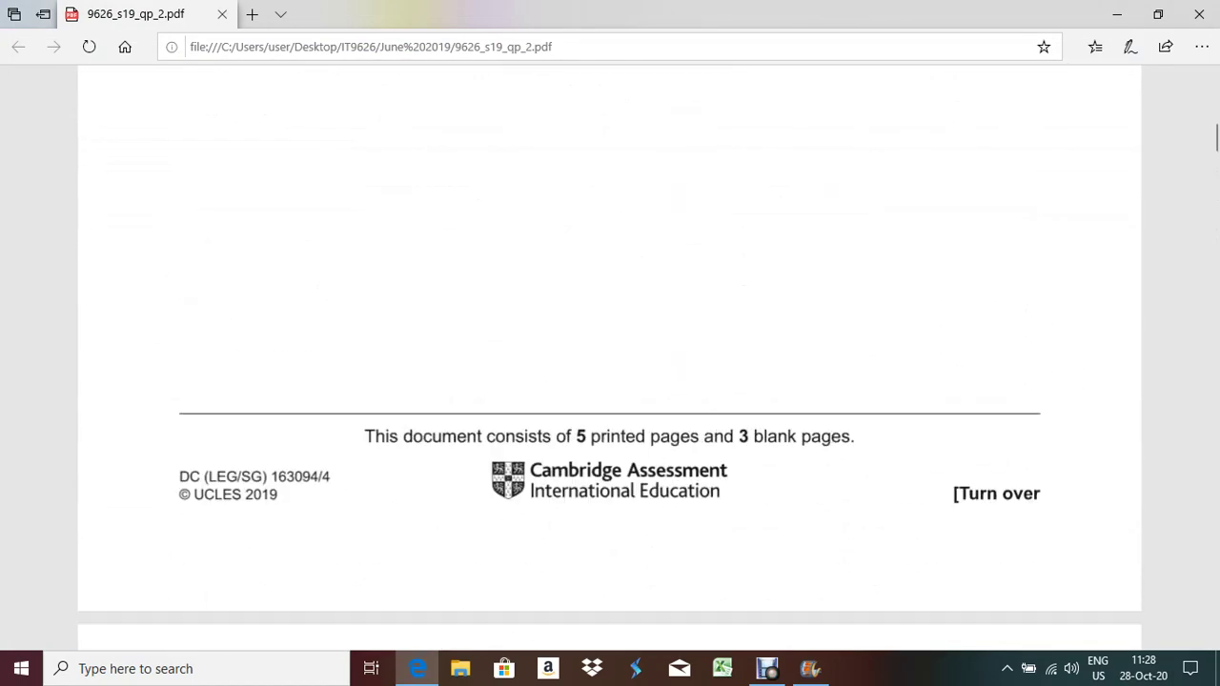
{"action": "scroll", "coordinate": [609, 362], "scroll_direction": "down", "scroll_amount": 5}
{"action": "scroll", "coordinate": [609, 362], "scroll_direction": "down", "scroll_amount": 1}
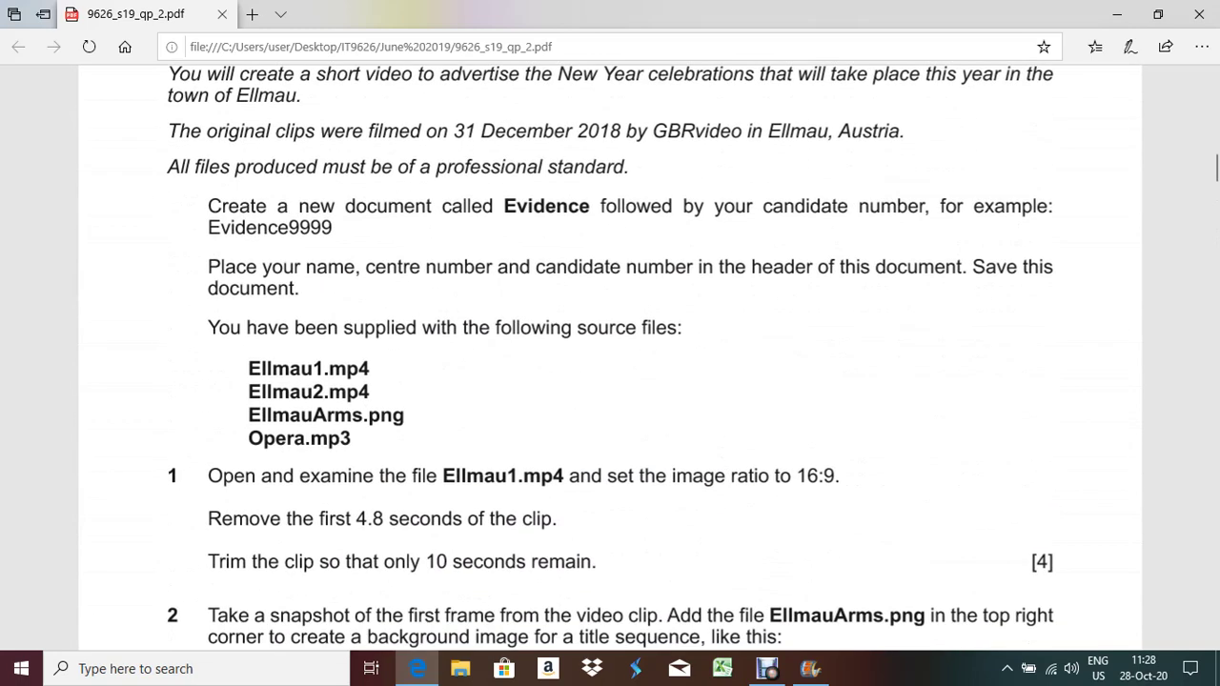
{"action": "left_click_drag", "start_coordinate": [454, 130], "coordinate": [624, 130]}
{"action": "key", "text": "ctrl+c"}
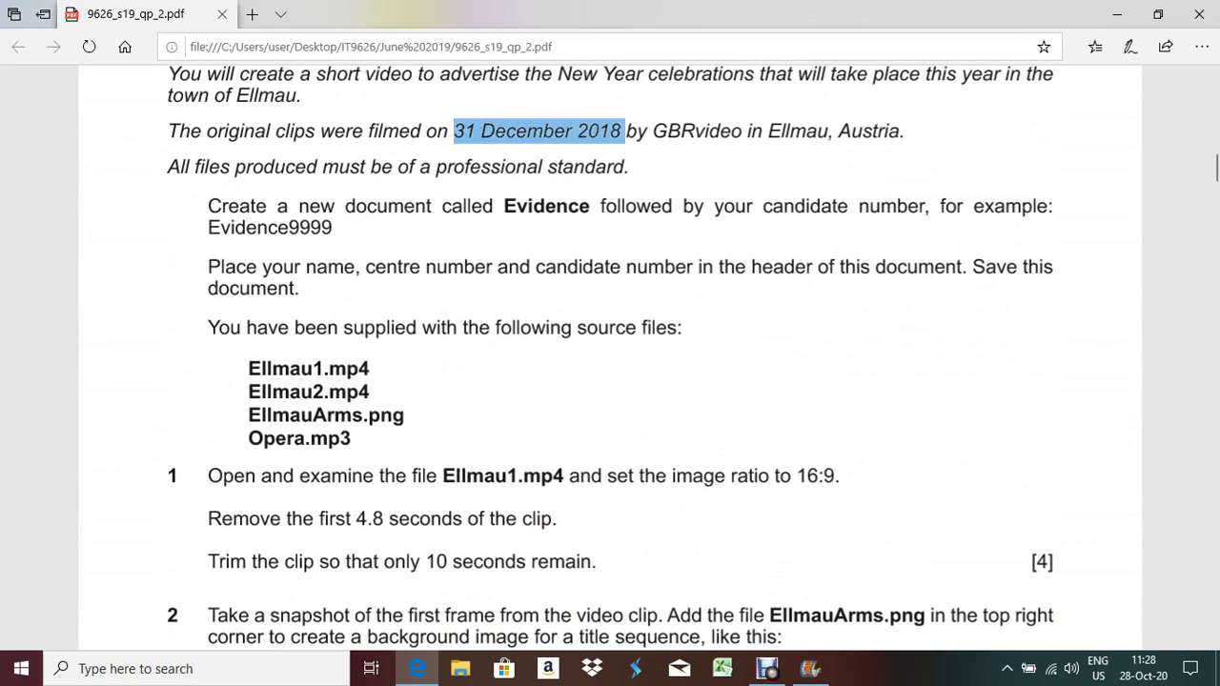
{"action": "key", "text": "alt+Tab"}
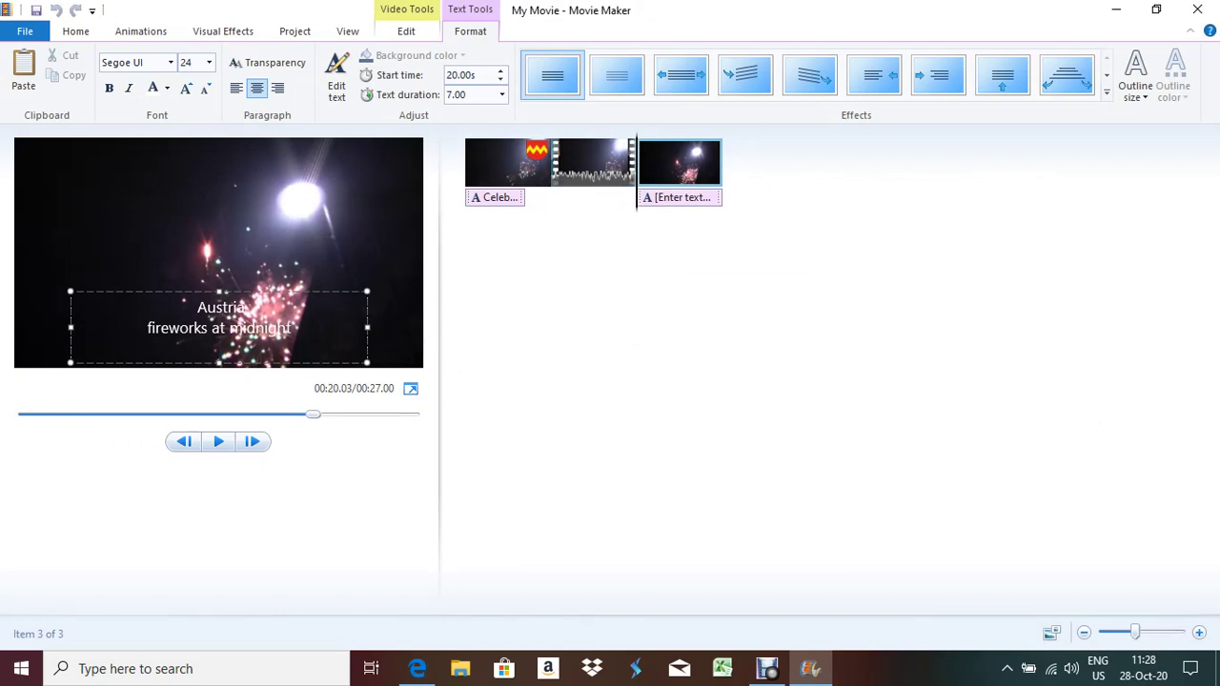
{"action": "key", "text": "ctrl+v"}
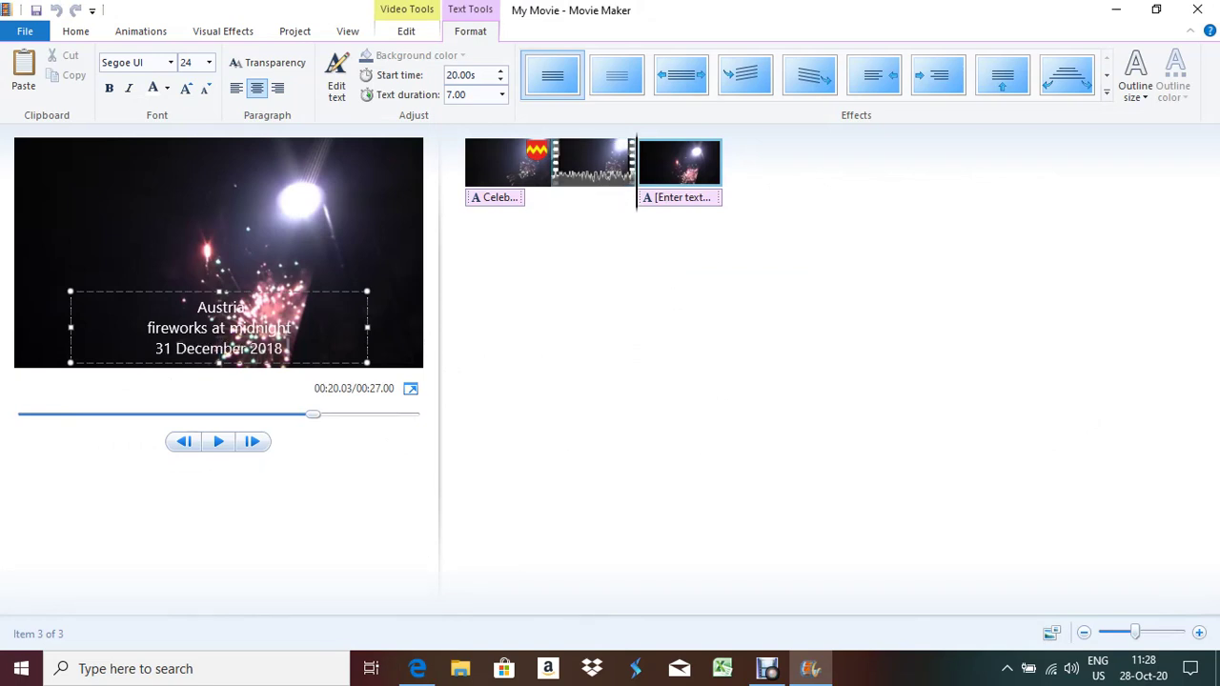
{"action": "key", "text": "Escape"}
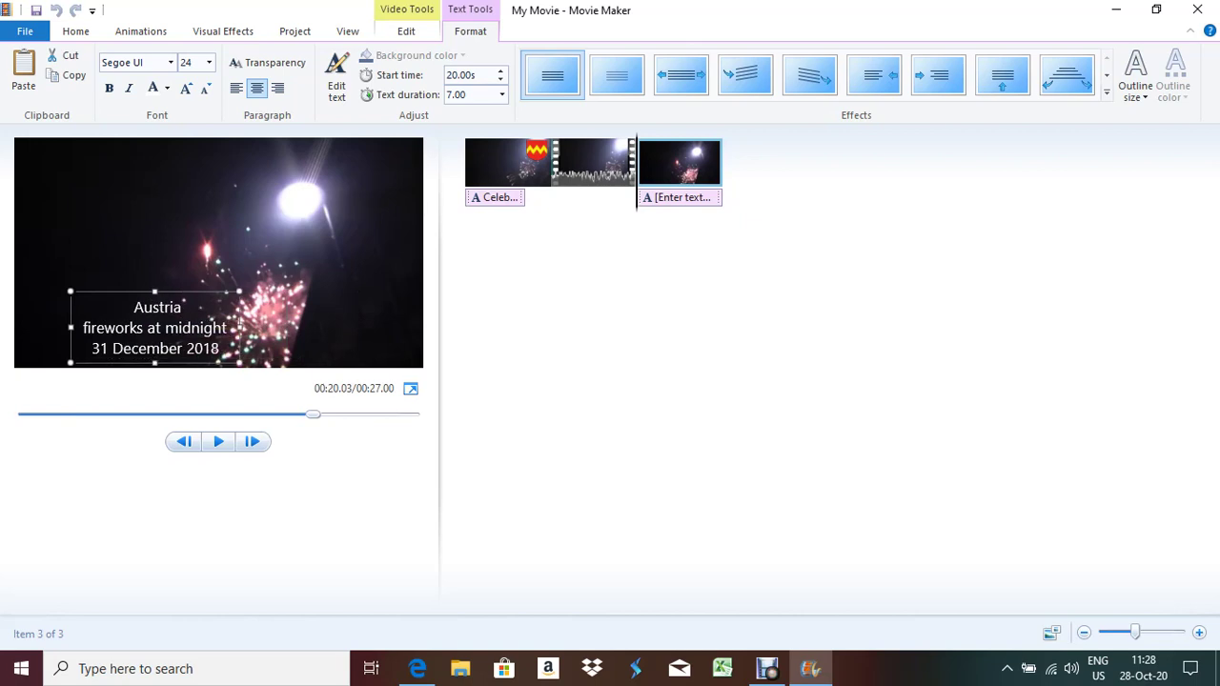
Move the caption box to the frame's top-left corner and recheck the brief
{"action": "left_click_drag", "start_coordinate": [155, 327], "coordinate": [112, 191]}
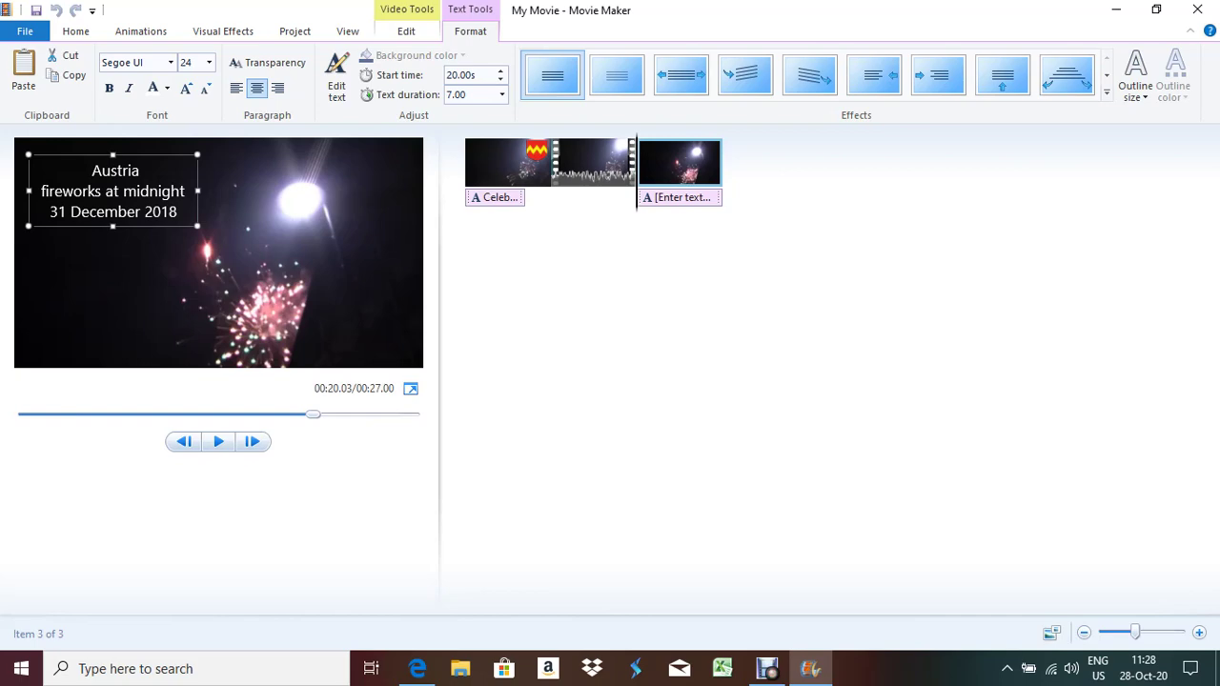
{"action": "key", "text": "alt+Tab"}
{"action": "scroll", "coordinate": [610, 358], "scroll_direction": "down", "scroll_amount": 1}
{"action": "scroll", "coordinate": [610, 358], "scroll_direction": "down", "scroll_amount": 10}
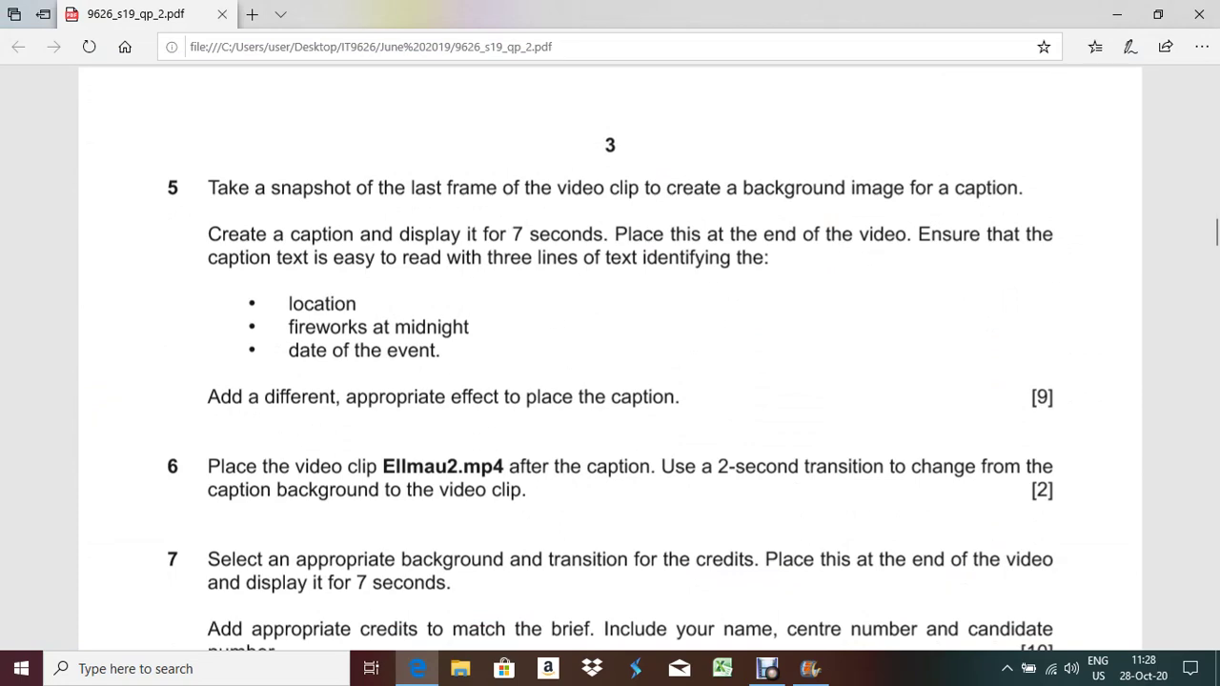
{"action": "key", "text": "alt+Tab"}
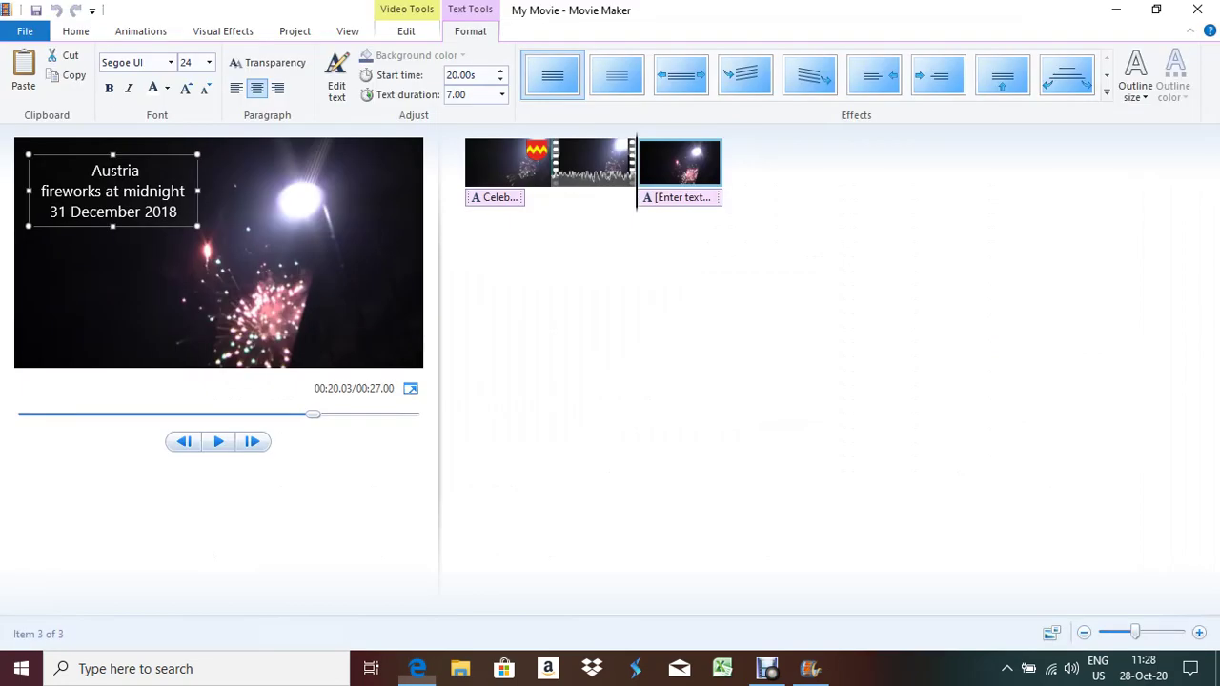
Apply the Scroll effect to the caption, then switch to a different text effect
{"action": "left_click", "coordinate": [102, 191]}
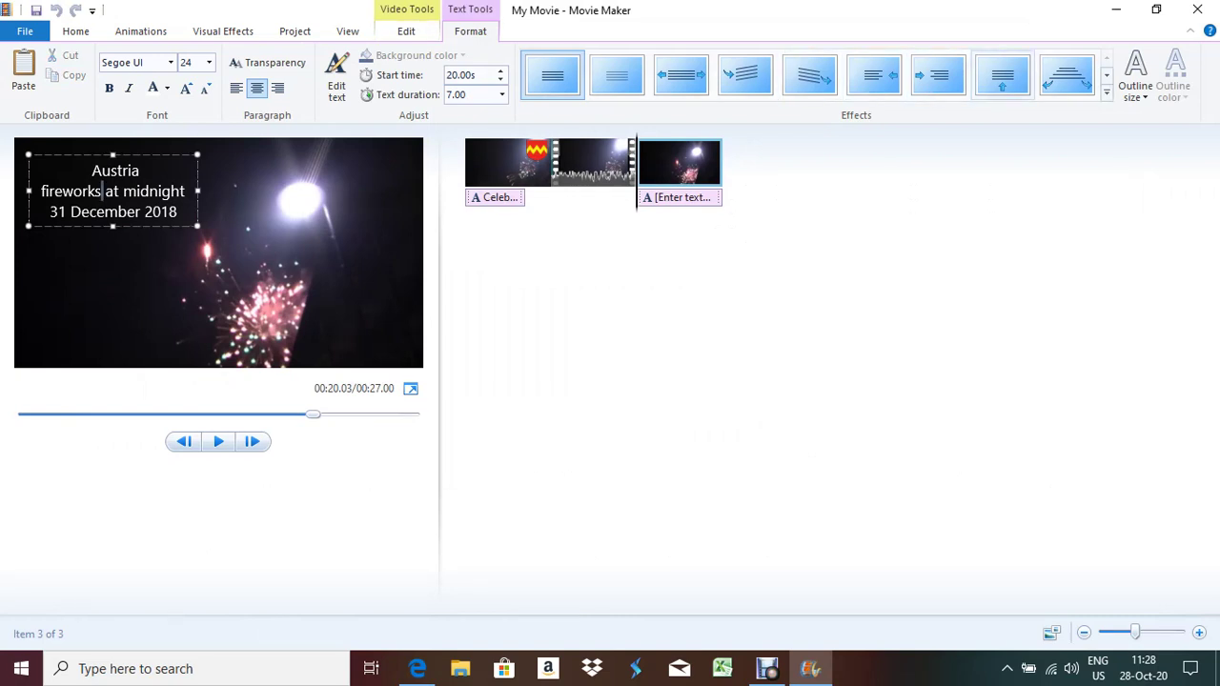
{"action": "left_click", "coordinate": [1002, 75]}
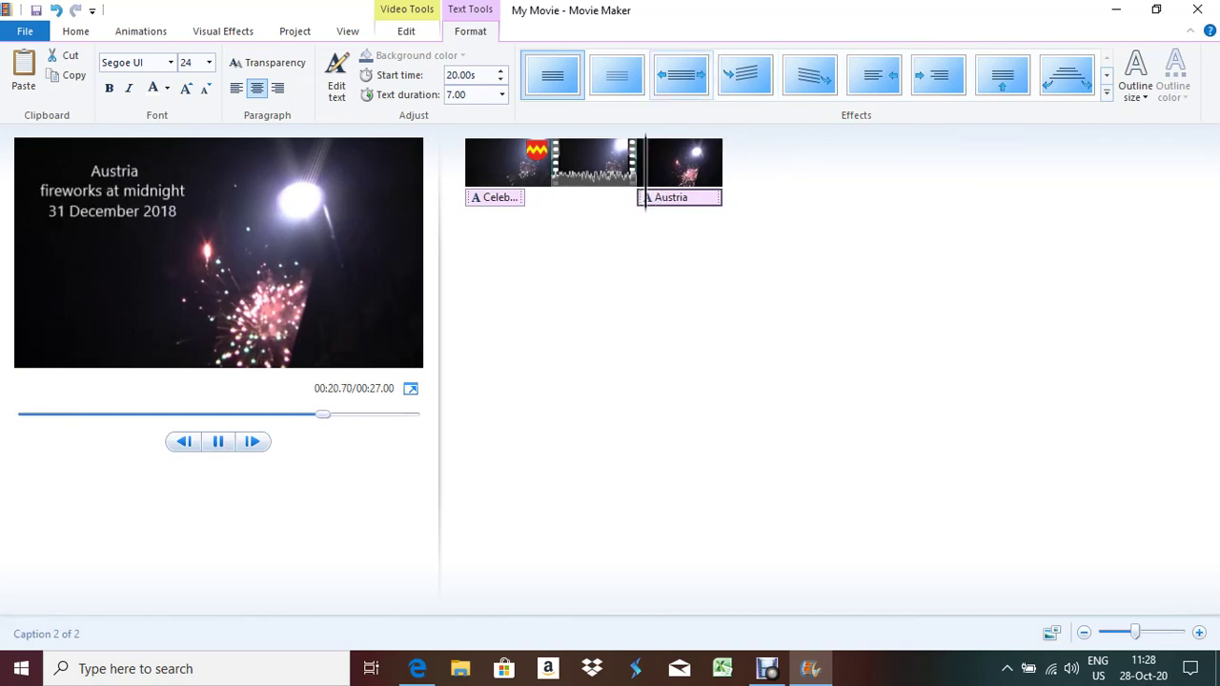
{"action": "left_click", "coordinate": [672, 197]}
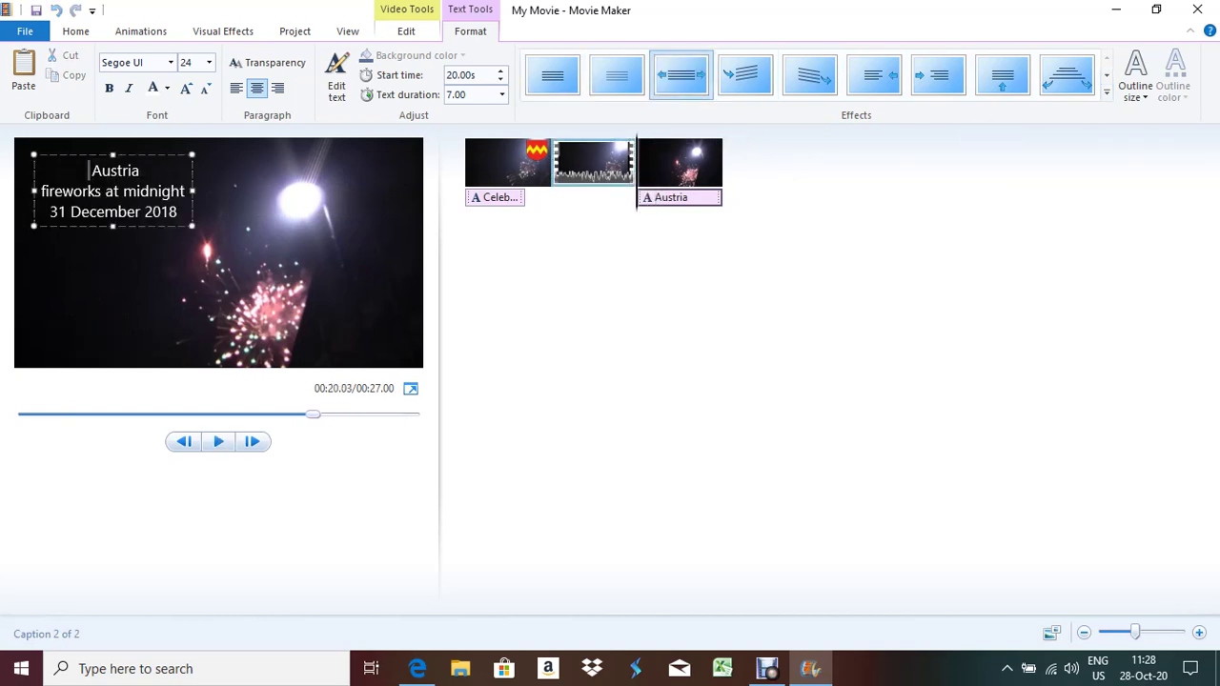
{"action": "key", "text": "alt+Tab"}
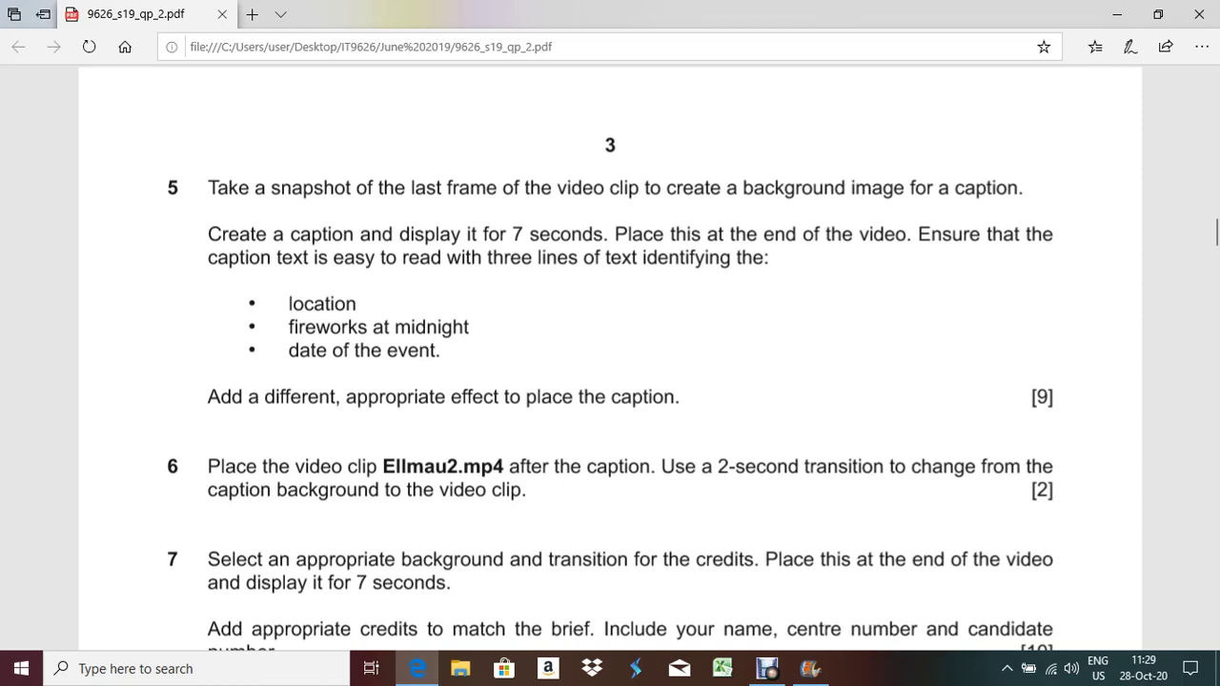
{"action": "key", "text": "alt+Tab"}
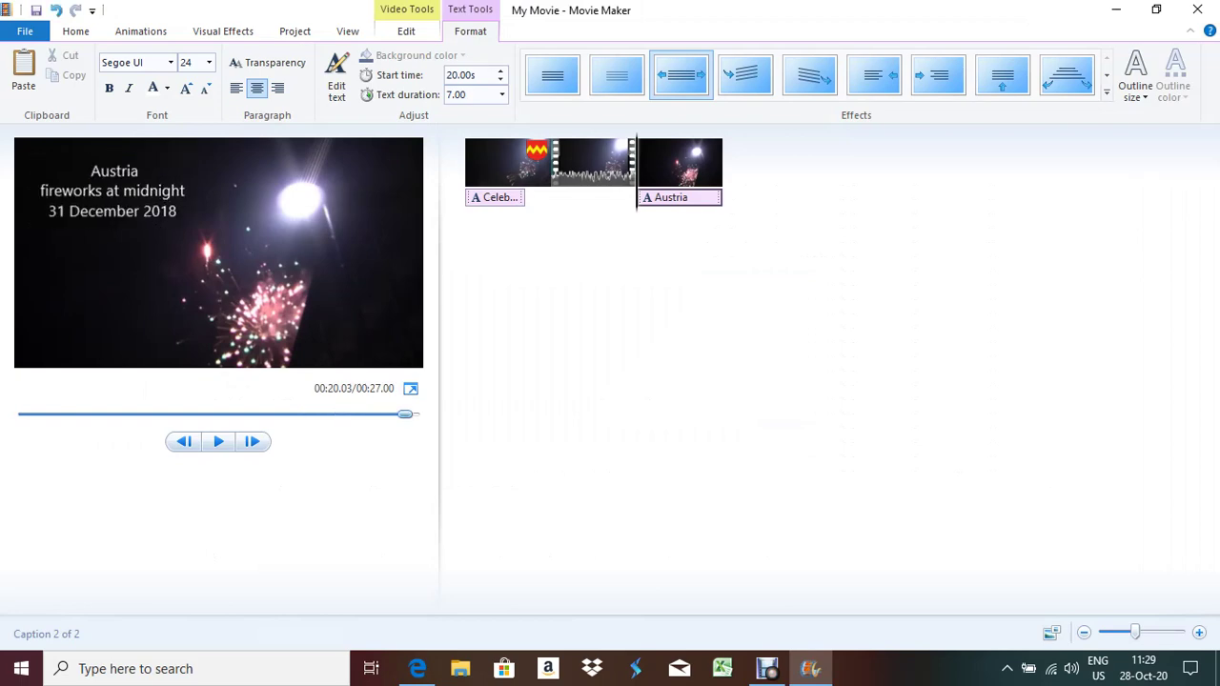
{"action": "key", "text": "alt+Tab"}
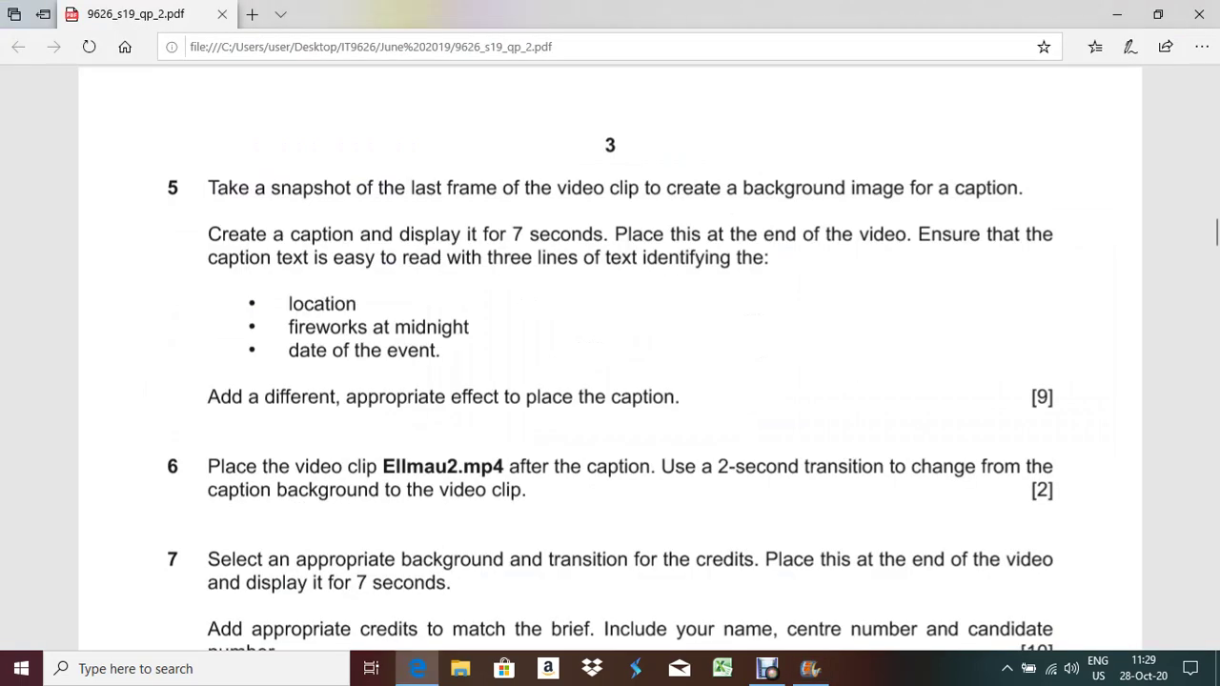
{"action": "key", "text": "alt+Tab"}
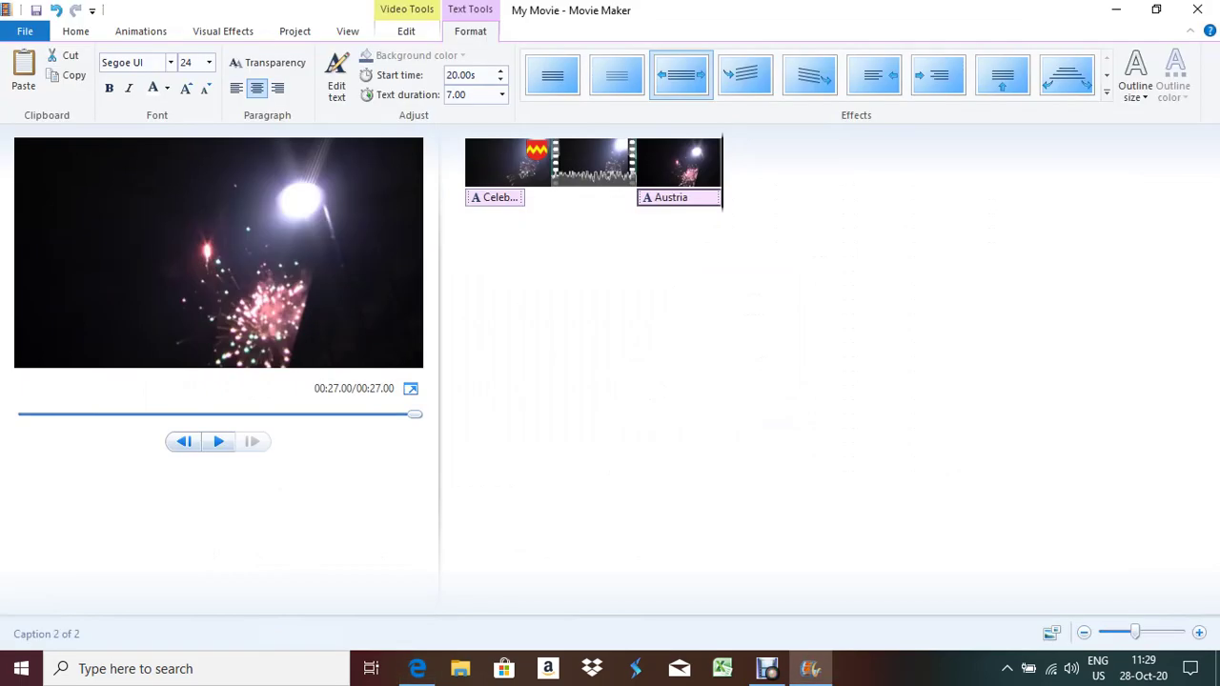
{"action": "left_click", "coordinate": [75, 30]}
Append Ellmau2.mp4 to the end of the timeline and step through its opening frames
{"action": "left_click", "coordinate": [127, 71]}
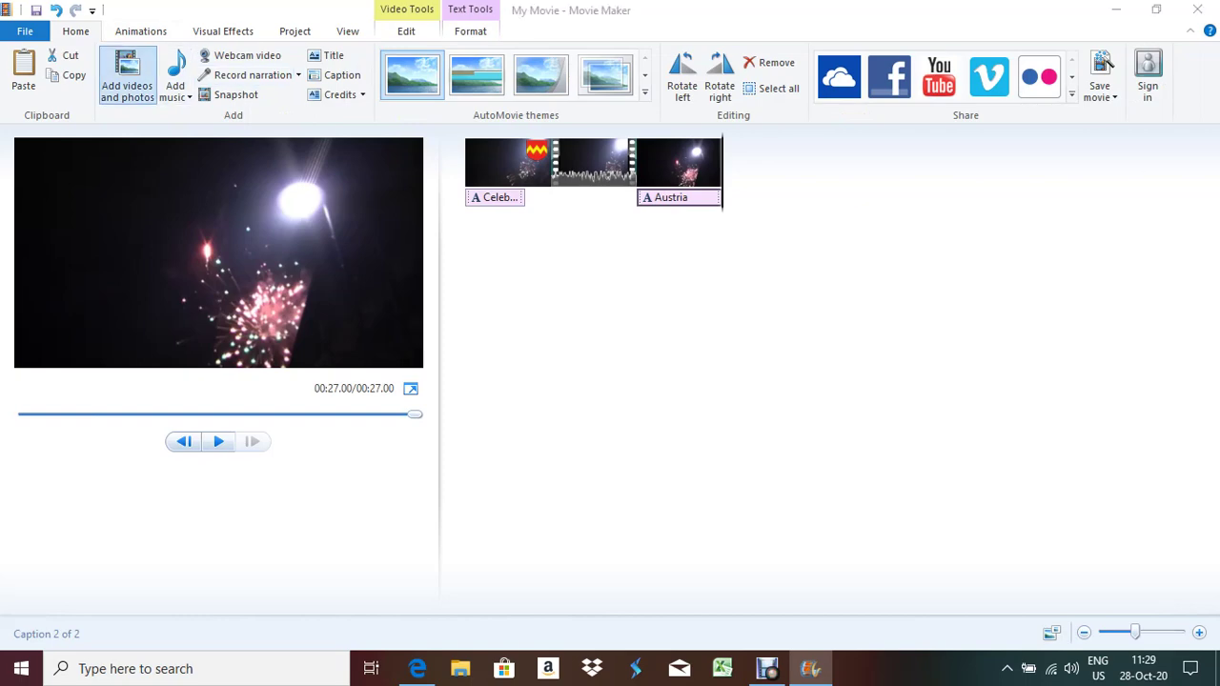
{"action": "double_click", "coordinate": [318, 151]}
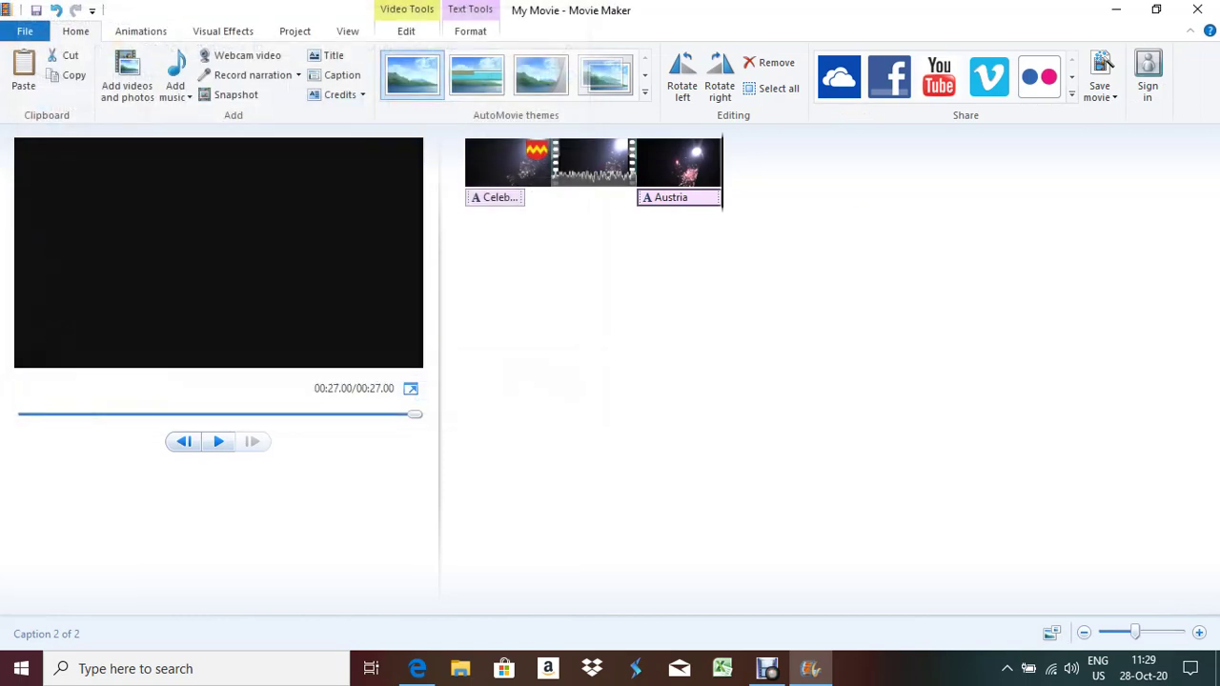
{"action": "key", "text": "alt+Tab"}
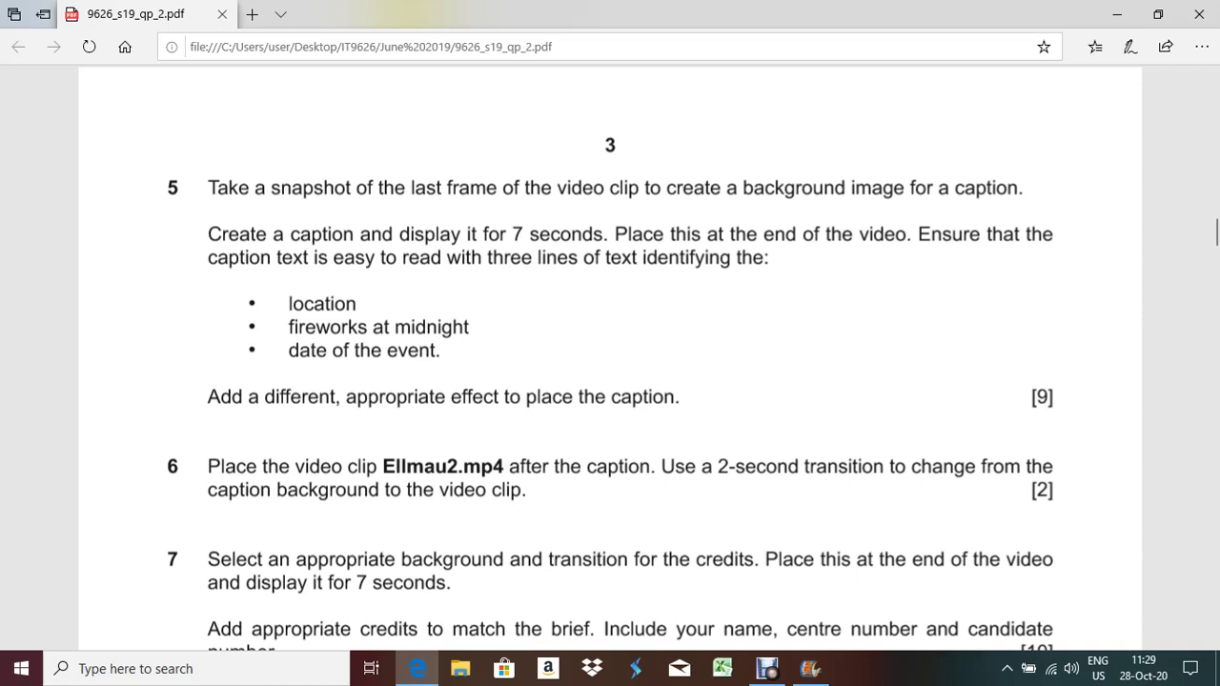
{"action": "key", "text": "alt+Tab"}
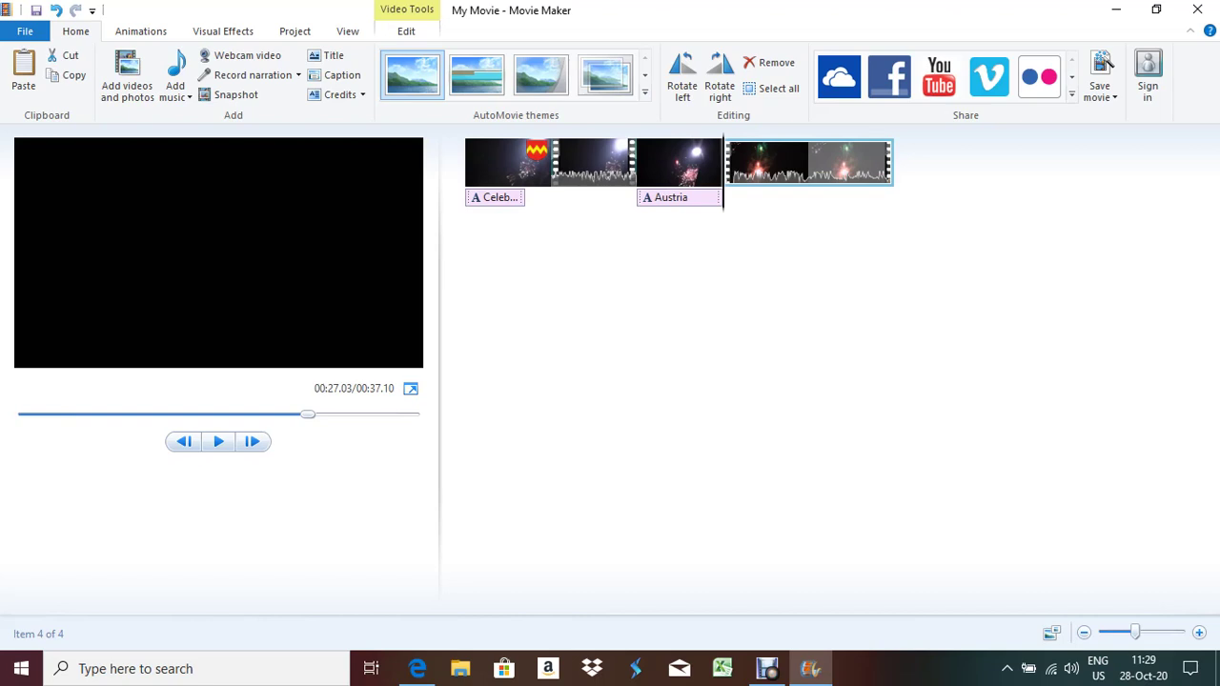
{"action": "key", "text": "Right"}
{"action": "key", "text": "Left"}
{"action": "key", "text": "Left"}
{"action": "key", "text": "Right"}
{"action": "scroll", "coordinate": [1106, 62], "scroll_direction": "down", "scroll_amount": 1}
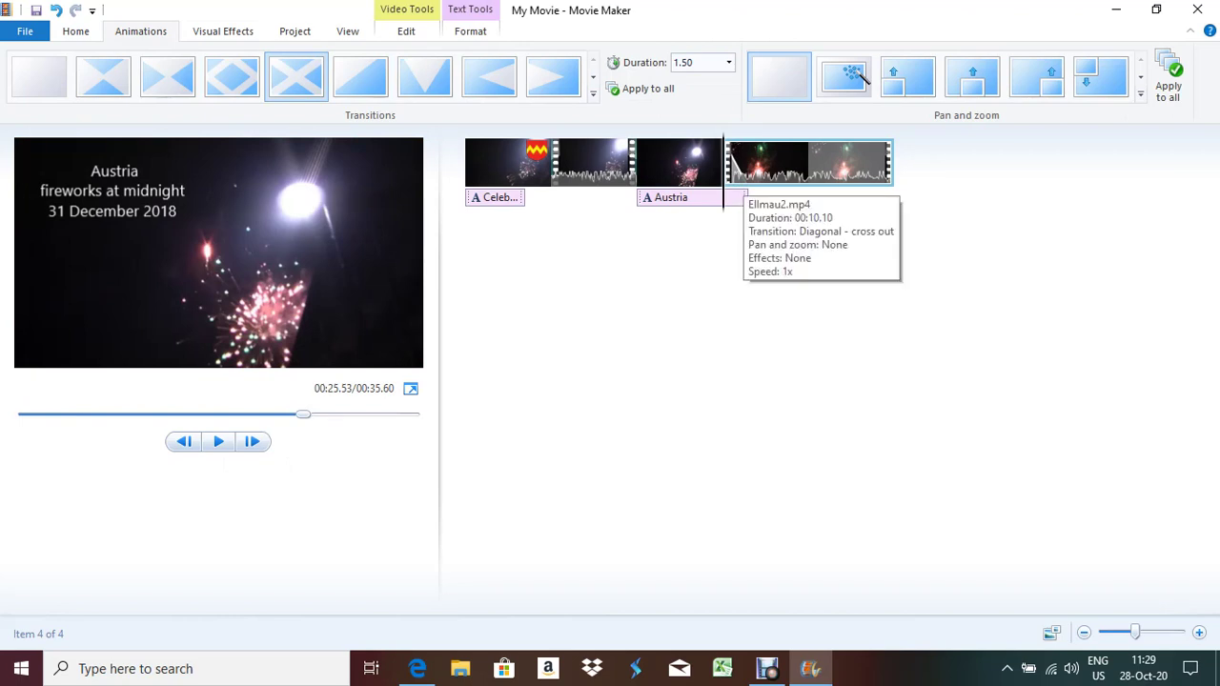
Set the Austria caption's text duration to 5 seconds and play the preview
{"action": "left_click", "coordinate": [692, 197]}
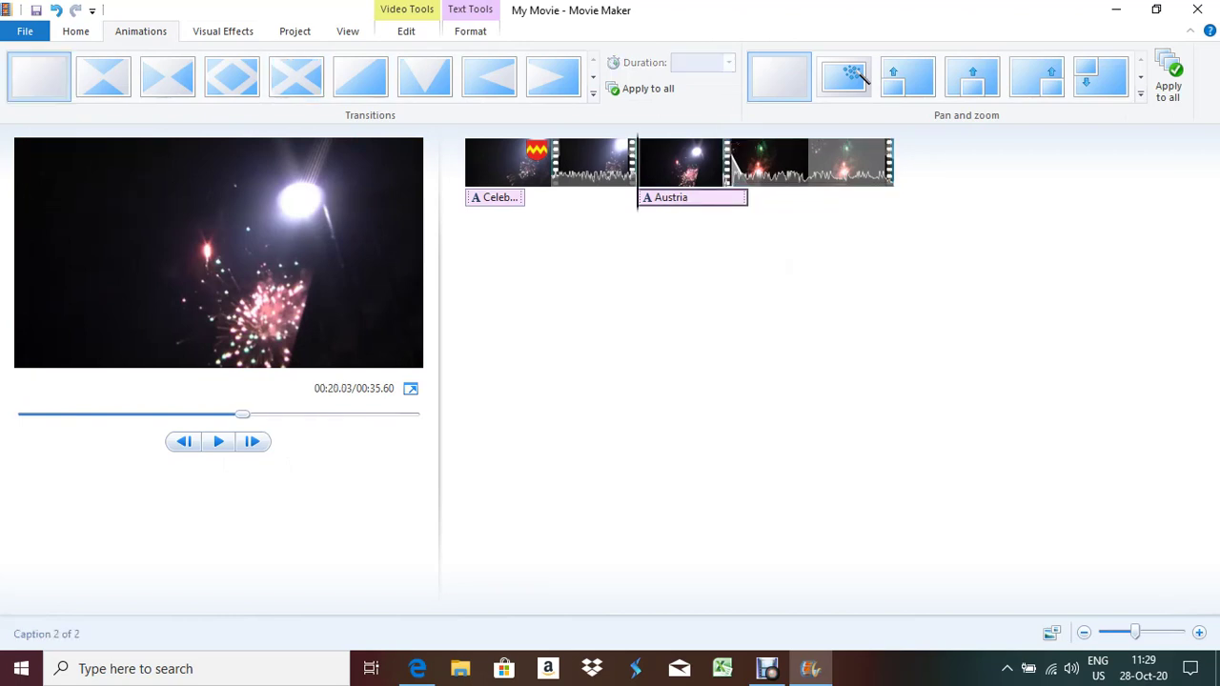
{"action": "left_click", "coordinate": [470, 30]}
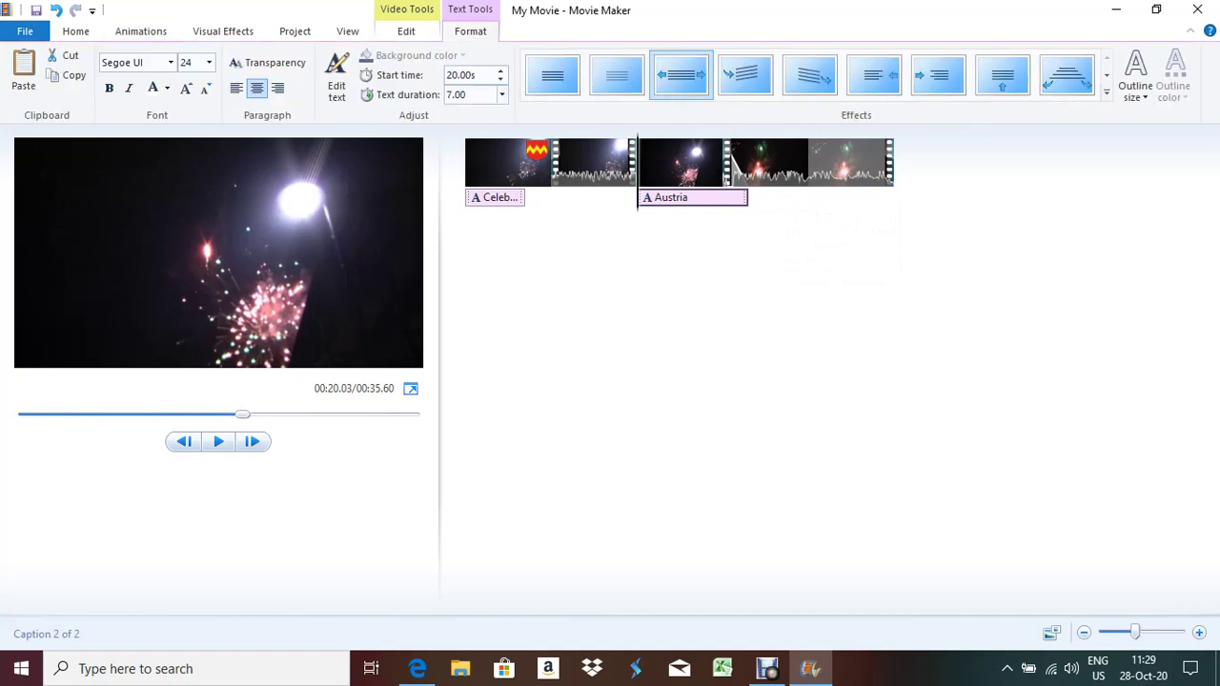
{"action": "left_click", "coordinate": [501, 95]}
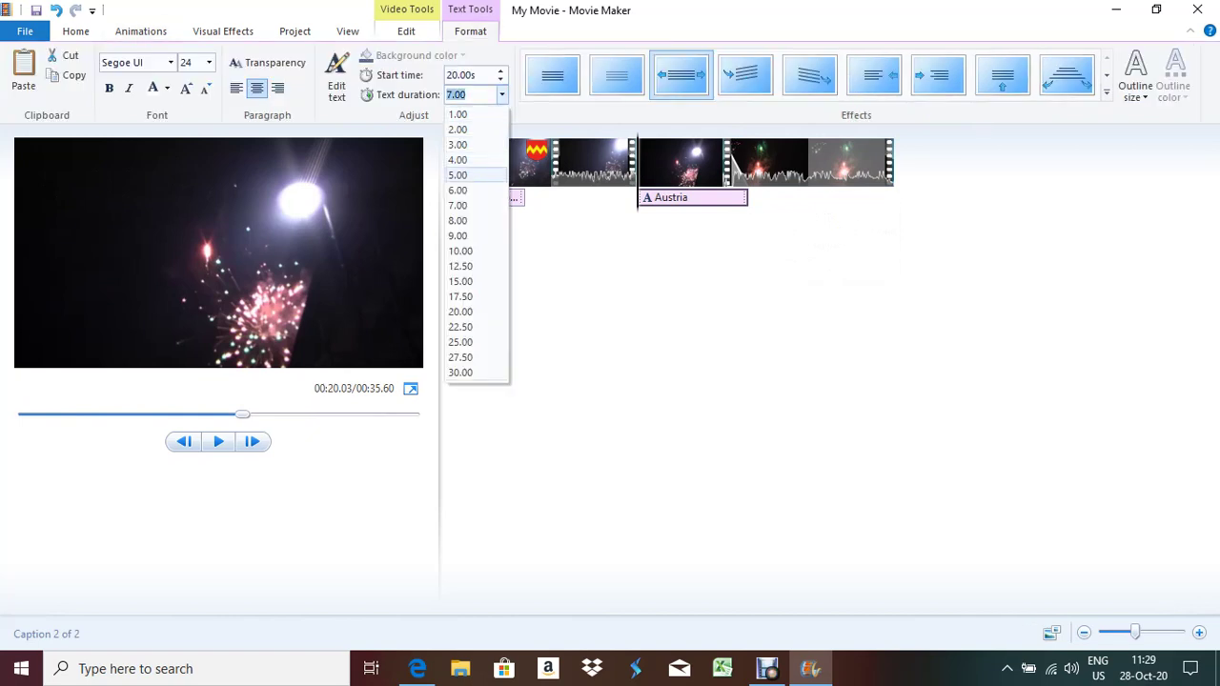
{"action": "left_click", "coordinate": [458, 174]}
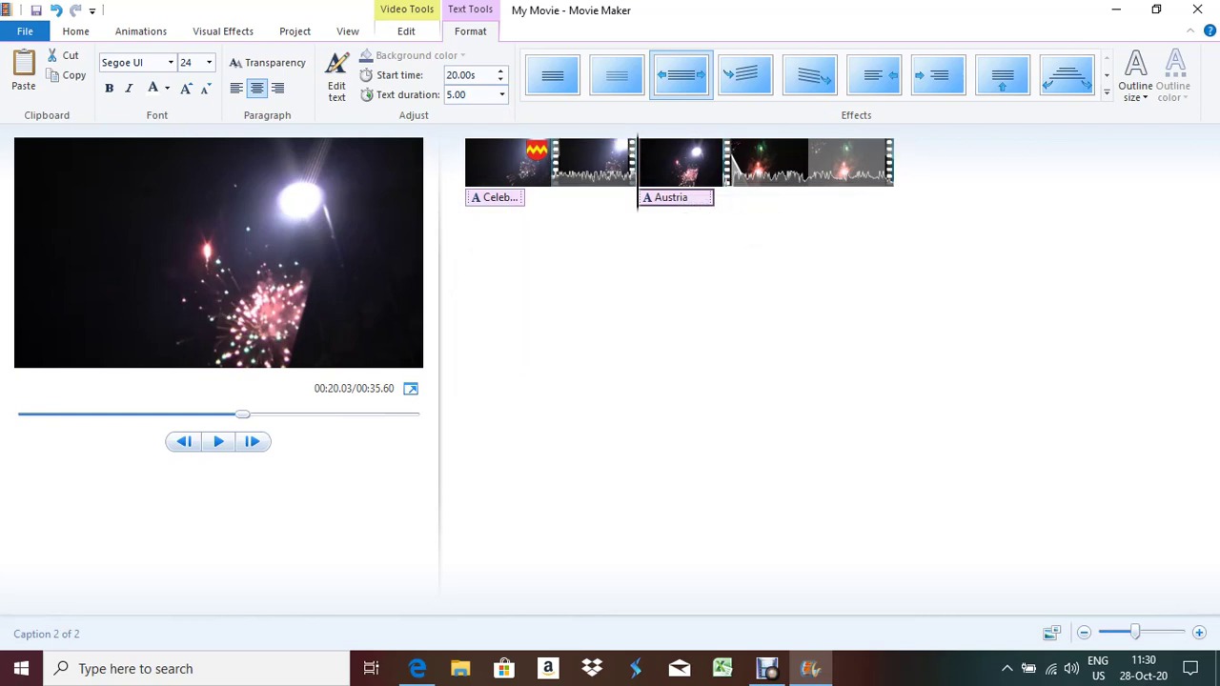
{"action": "left_click", "coordinate": [219, 441]}
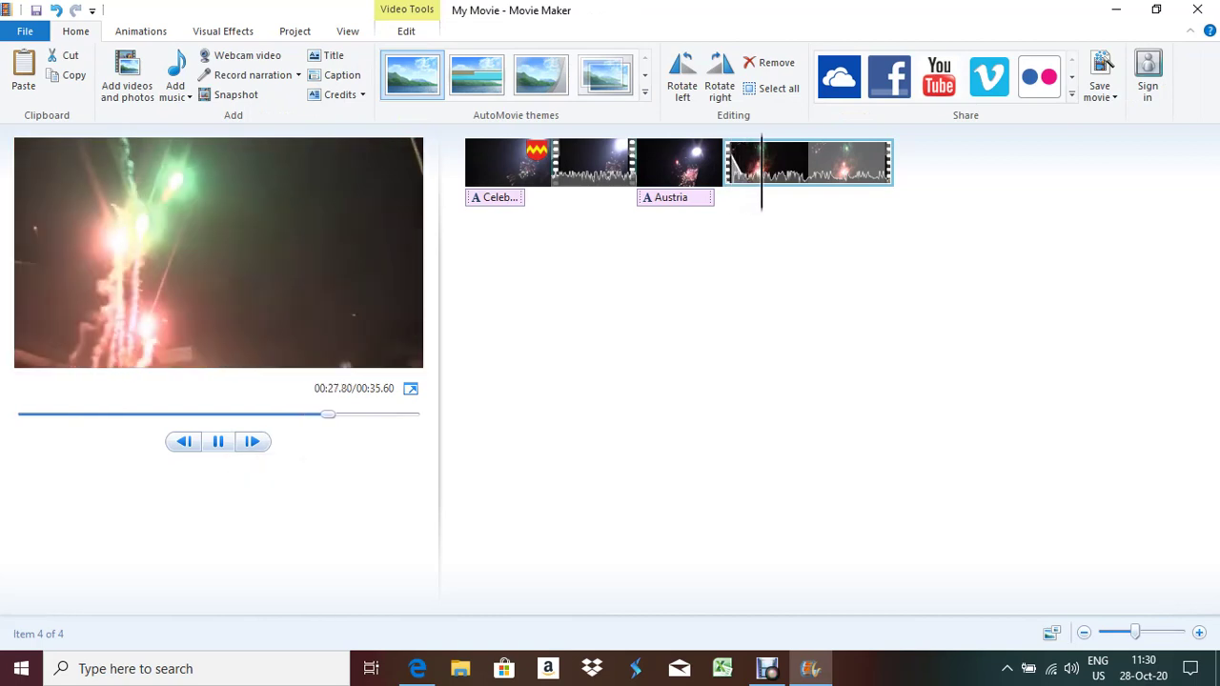
Change the caption duration to 6 seconds and replay the movie to the end
{"action": "left_click", "coordinate": [671, 198]}
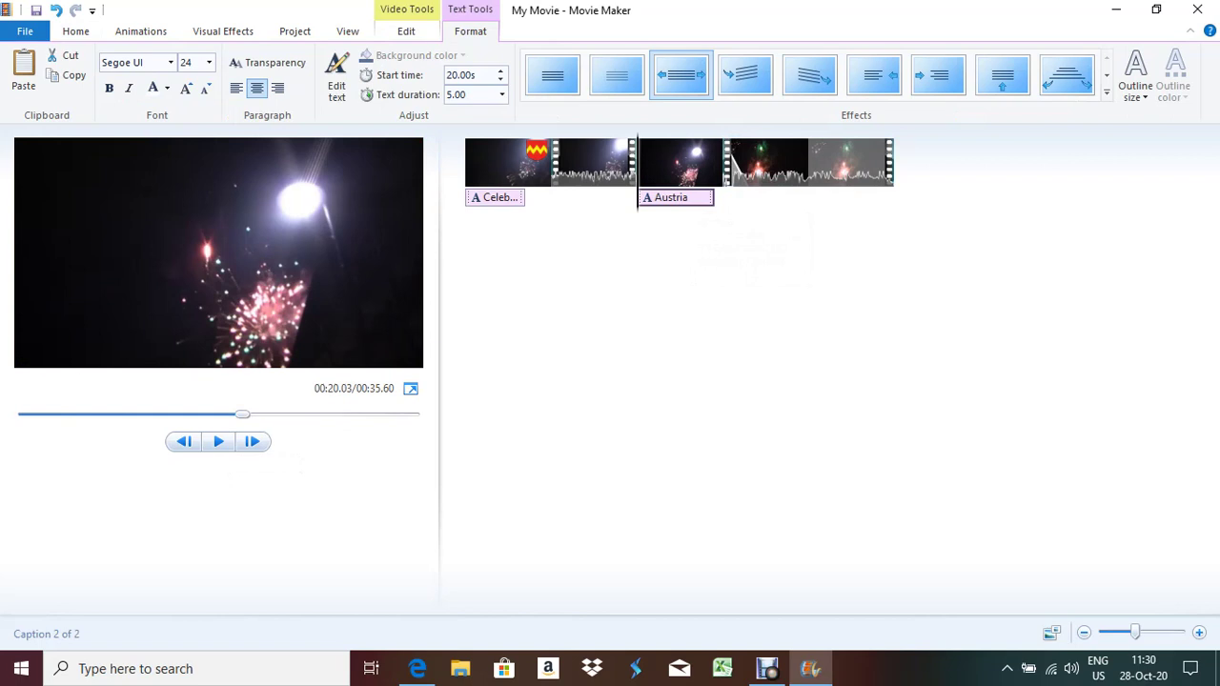
{"action": "left_click", "coordinate": [501, 95]}
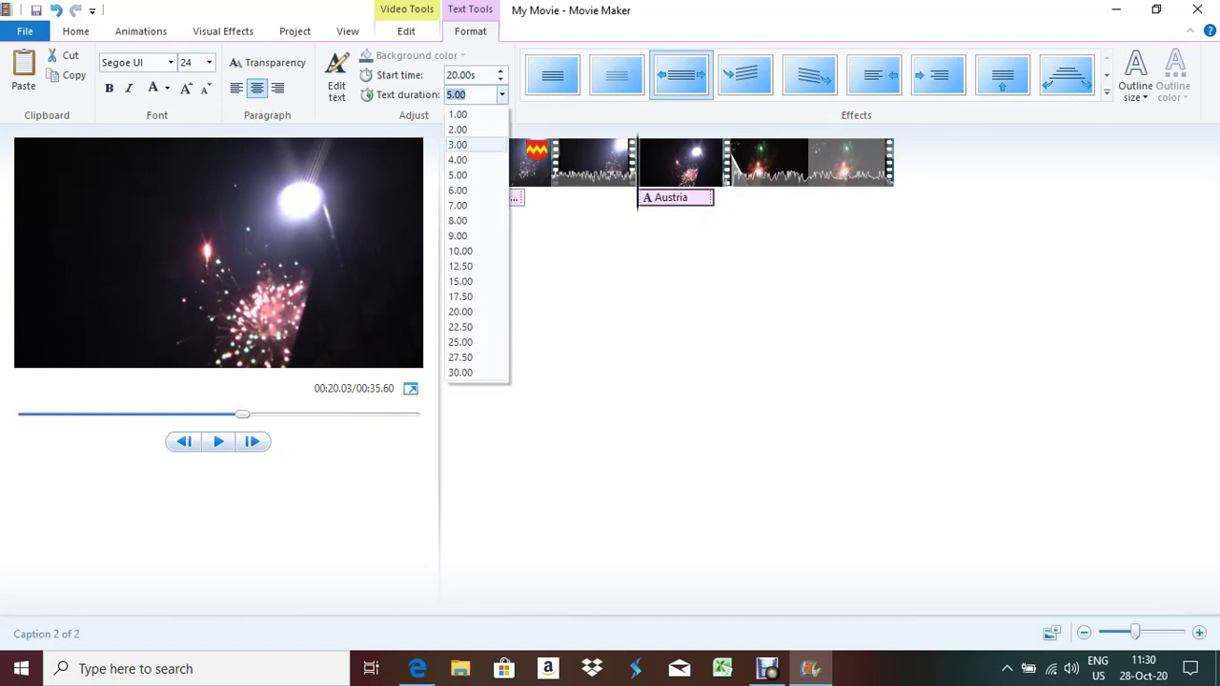
{"action": "left_click", "coordinate": [458, 190]}
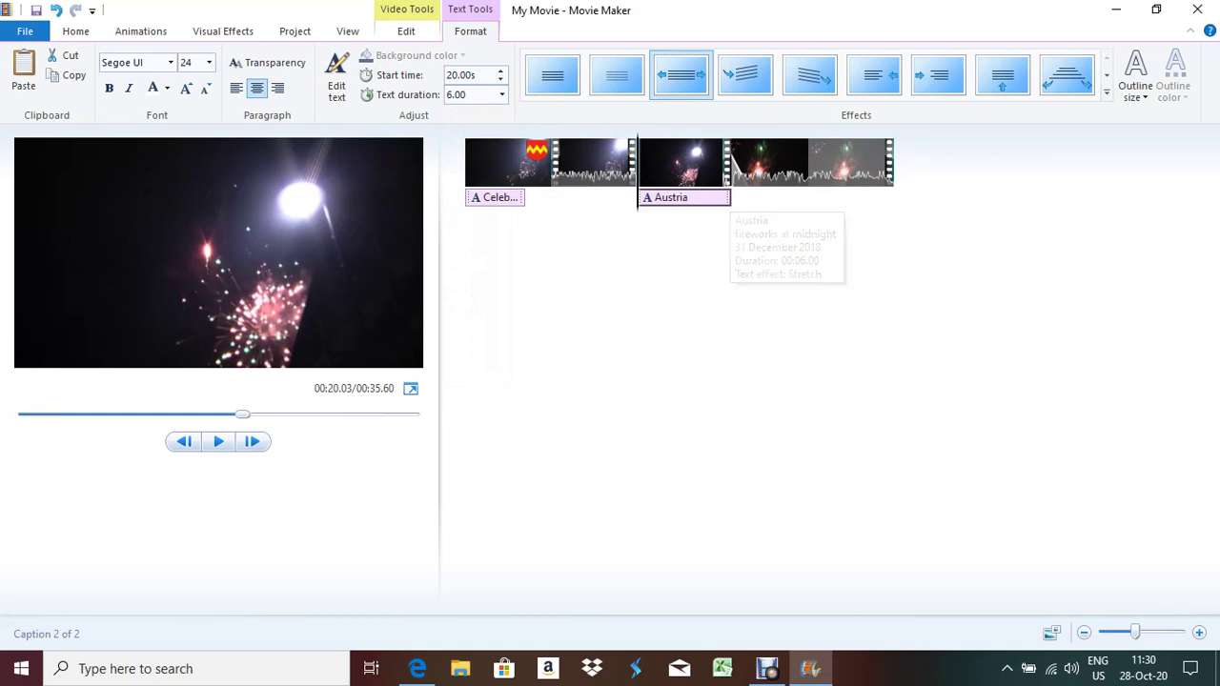
{"action": "left_click", "coordinate": [230, 414]}
{"action": "left_click", "coordinate": [218, 441]}
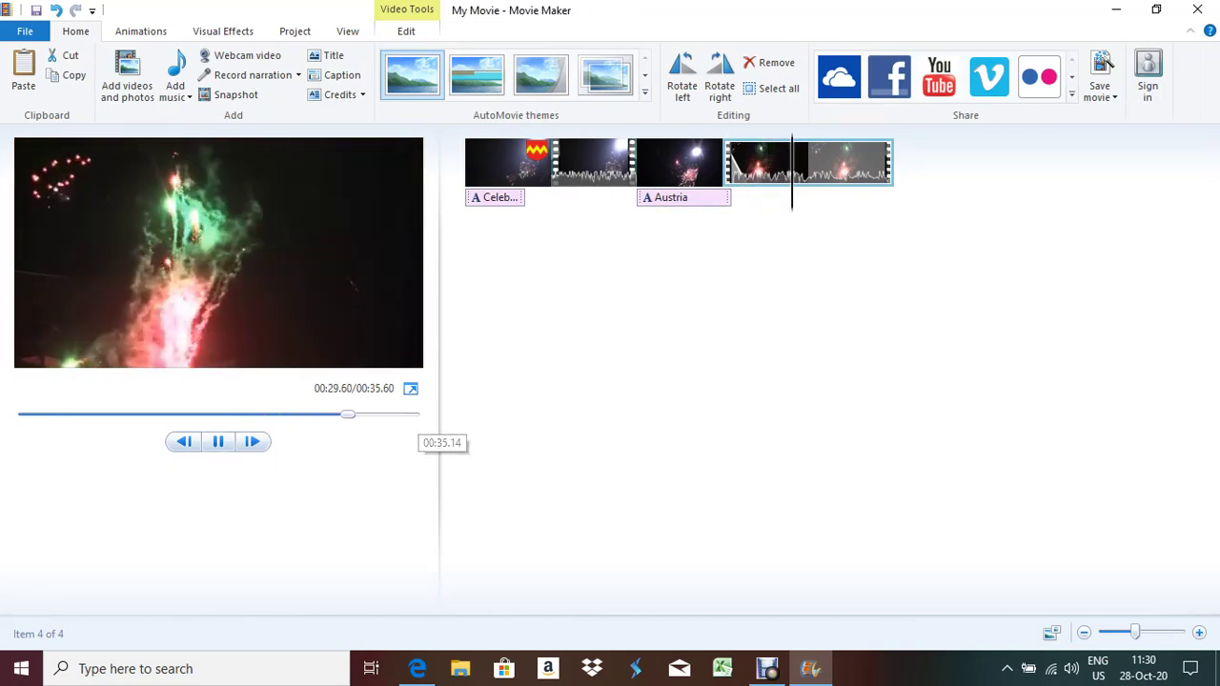
{"action": "left_click", "coordinate": [412, 414]}
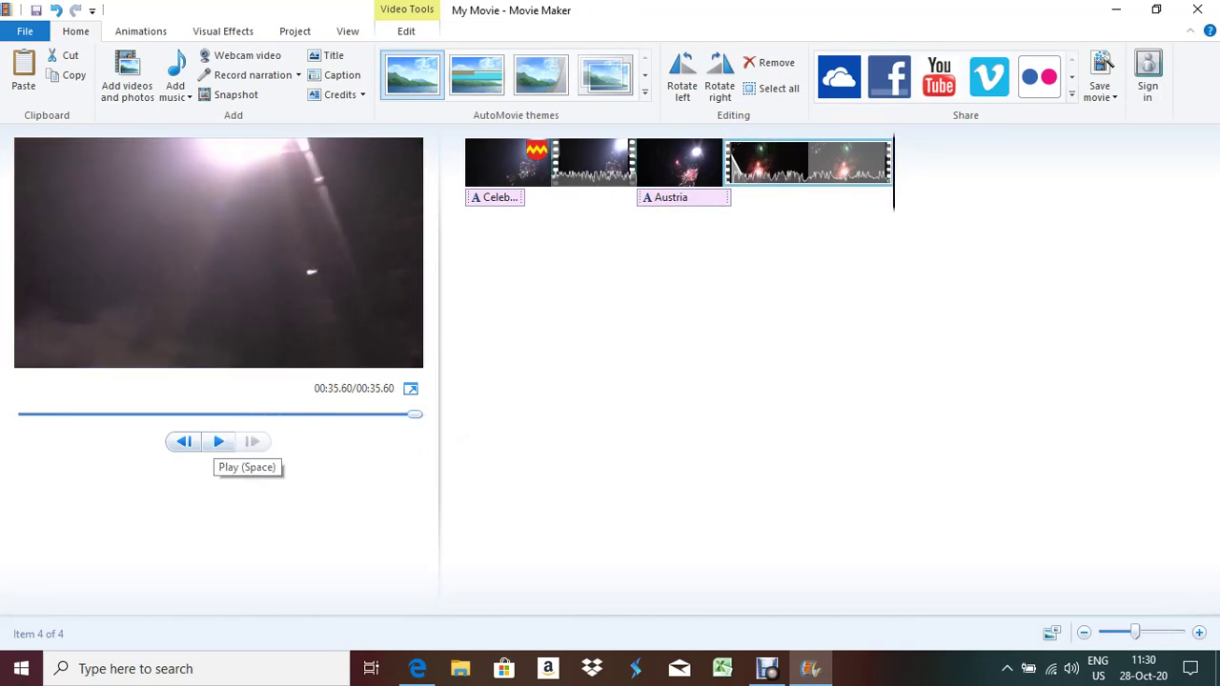
Check the exam instructions and set the last clip's transition duration to 2 seconds
{"action": "left_click", "coordinate": [417, 668]}
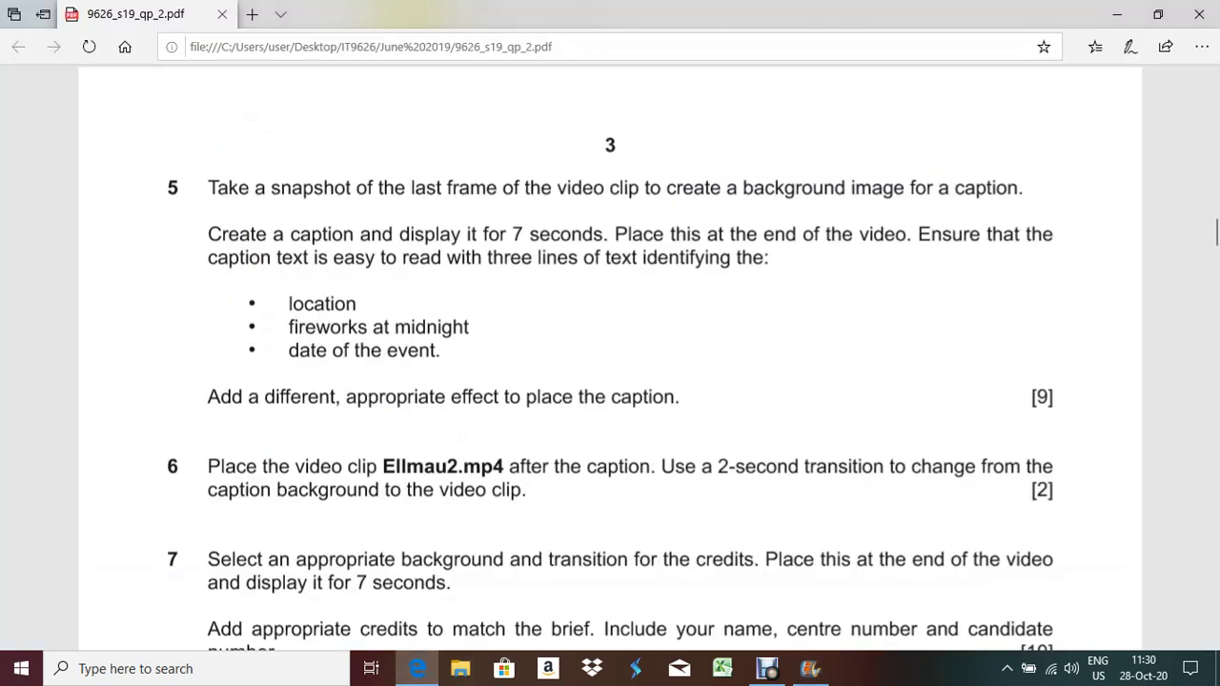
{"action": "key", "text": "alt+Tab"}
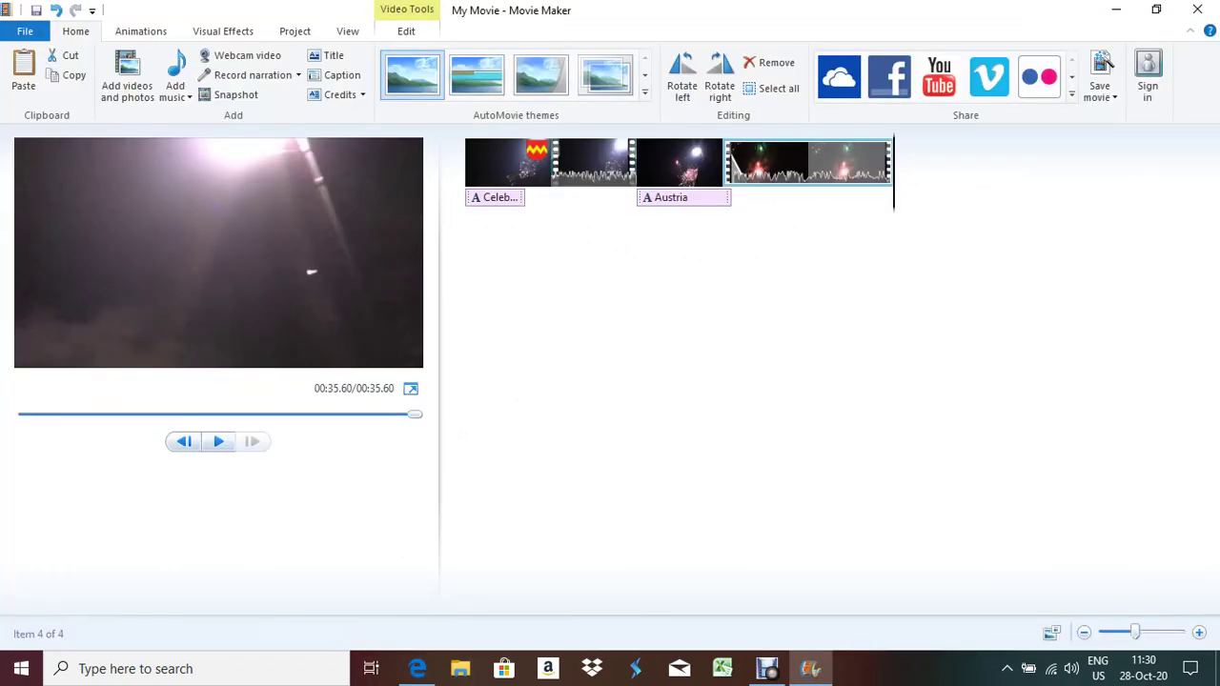
{"action": "left_click", "coordinate": [723, 197]}
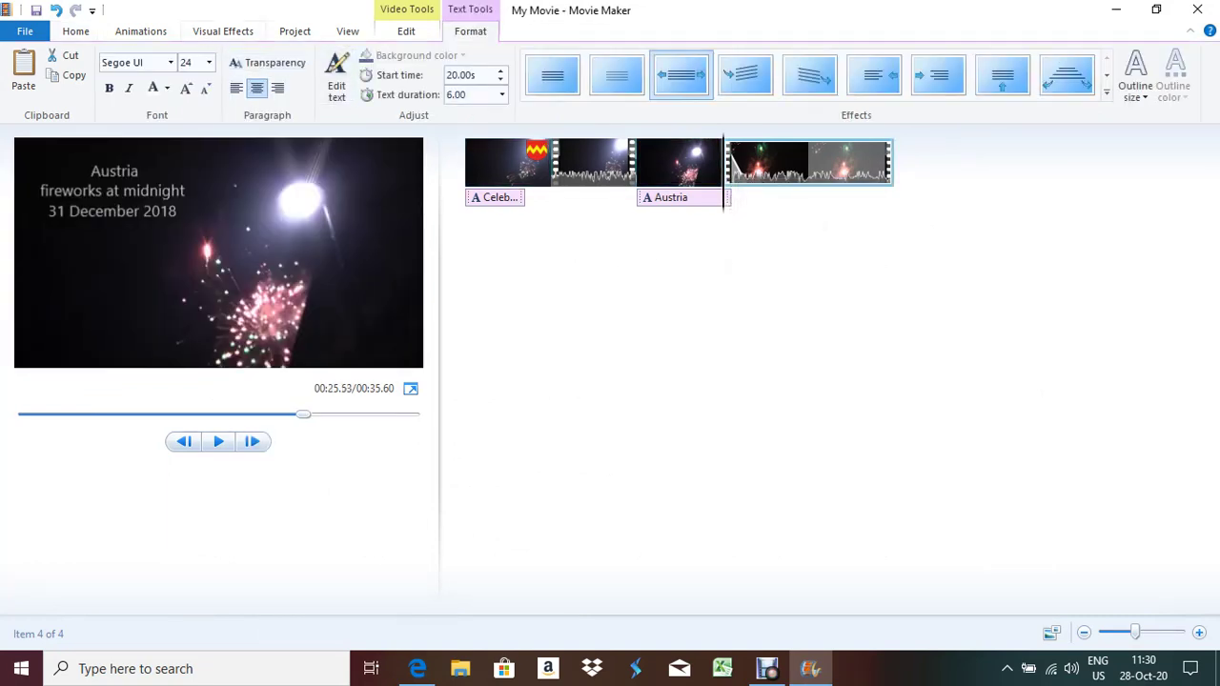
{"action": "scroll", "coordinate": [863, 80], "scroll_direction": "up", "scroll_amount": 5}
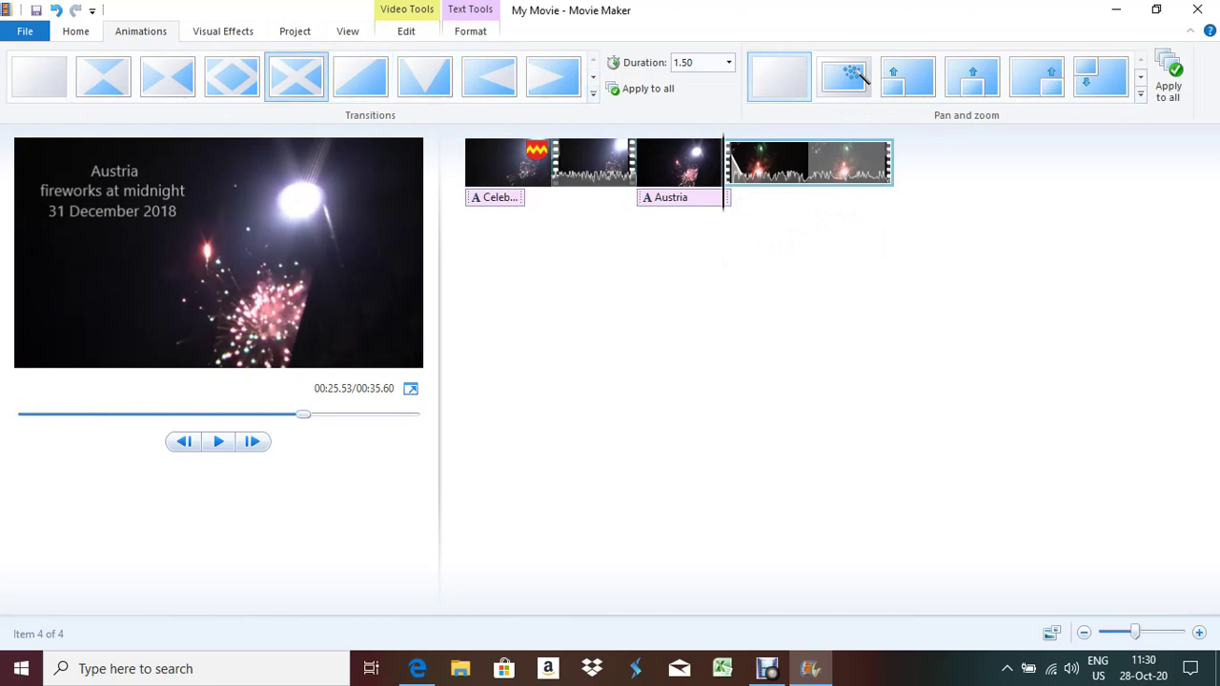
{"action": "left_click", "coordinate": [728, 62]}
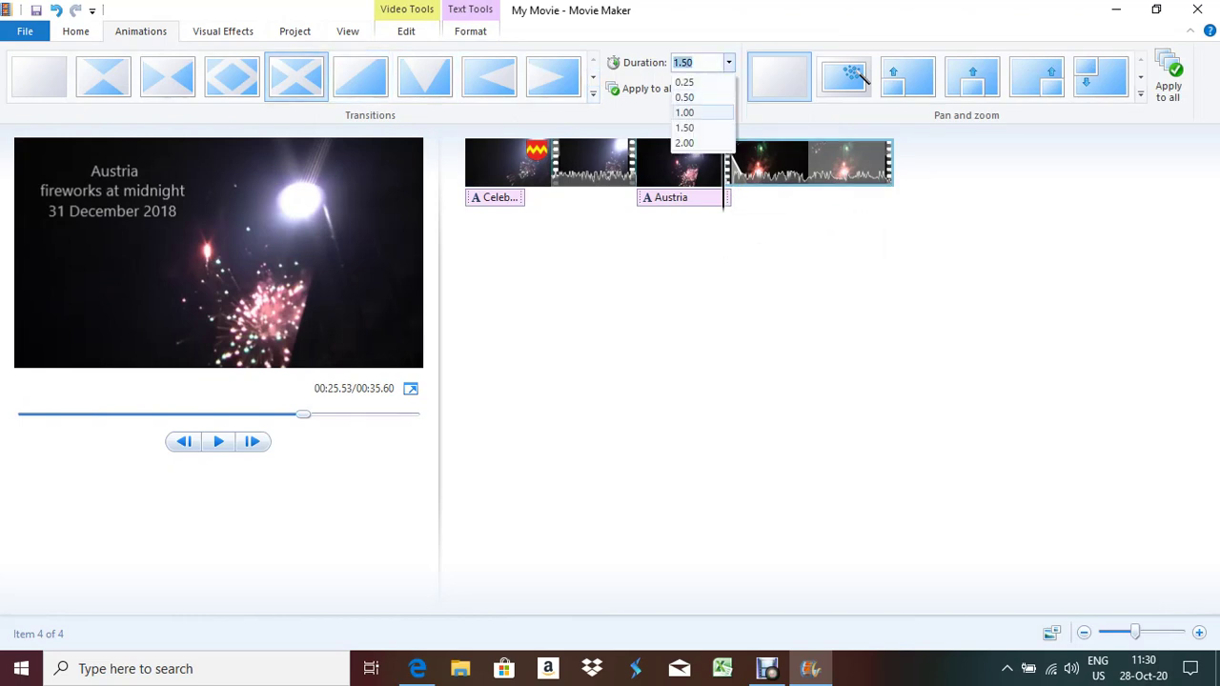
{"action": "left_click", "coordinate": [685, 142]}
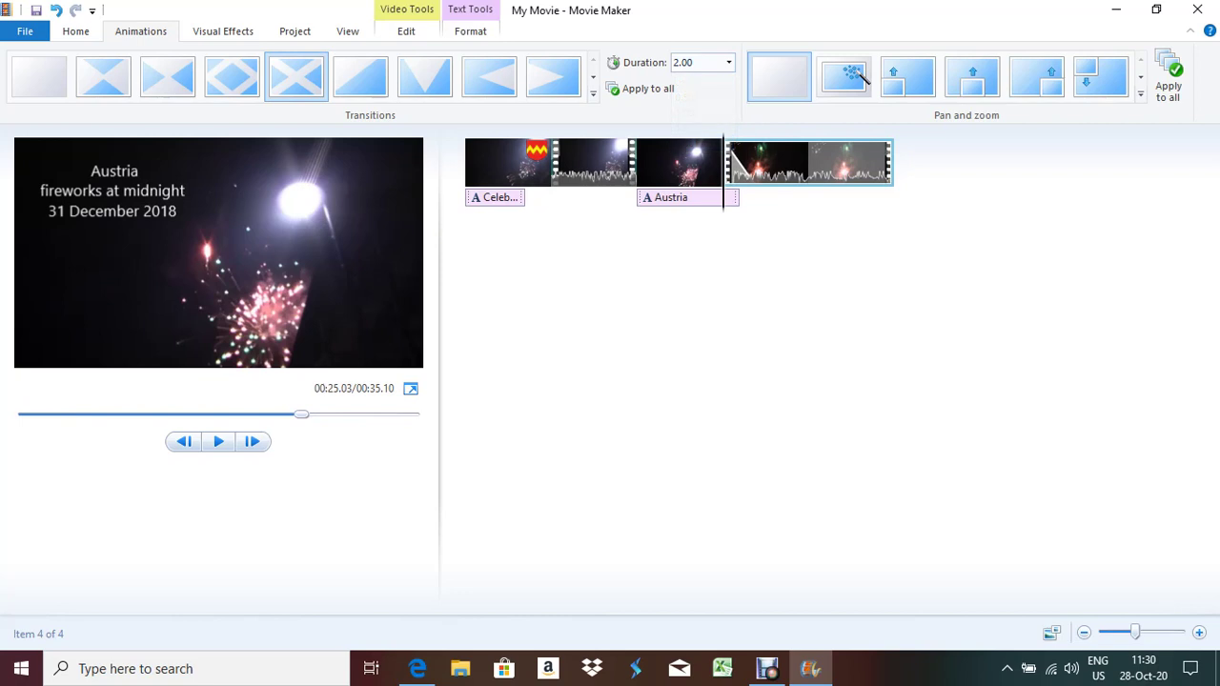
Reset the caption to 5 seconds and play the movie from the second clip
{"action": "left_click", "coordinate": [686, 197]}
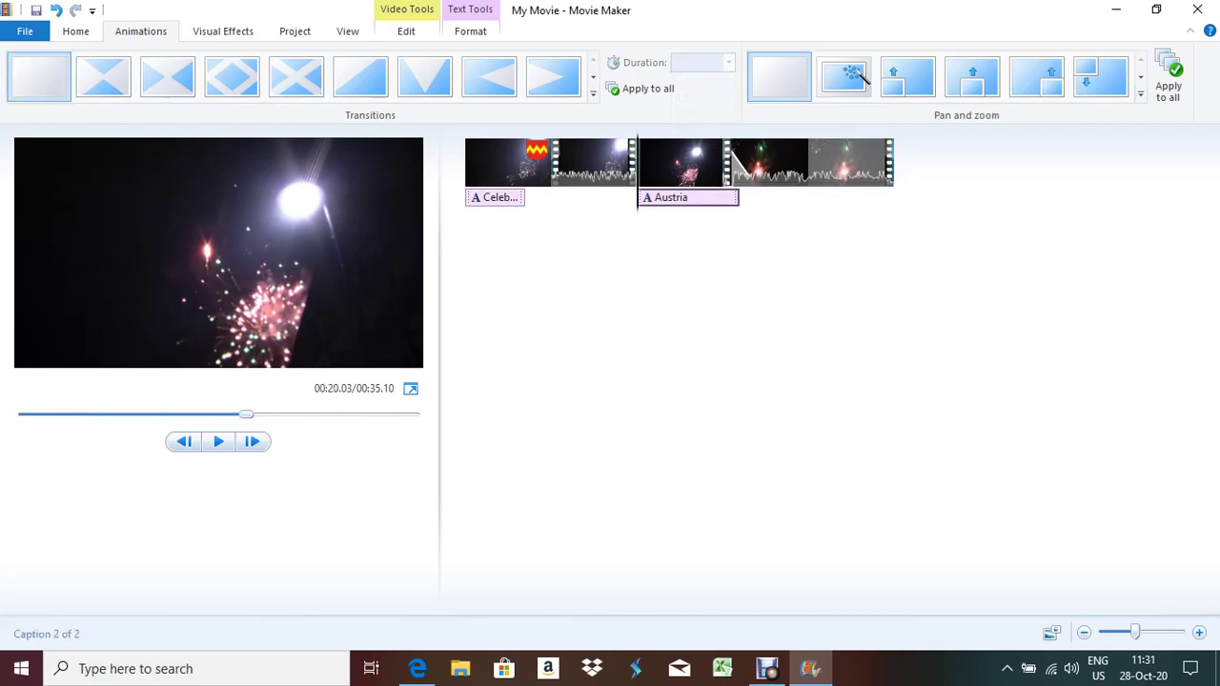
{"action": "left_click", "coordinate": [469, 30]}
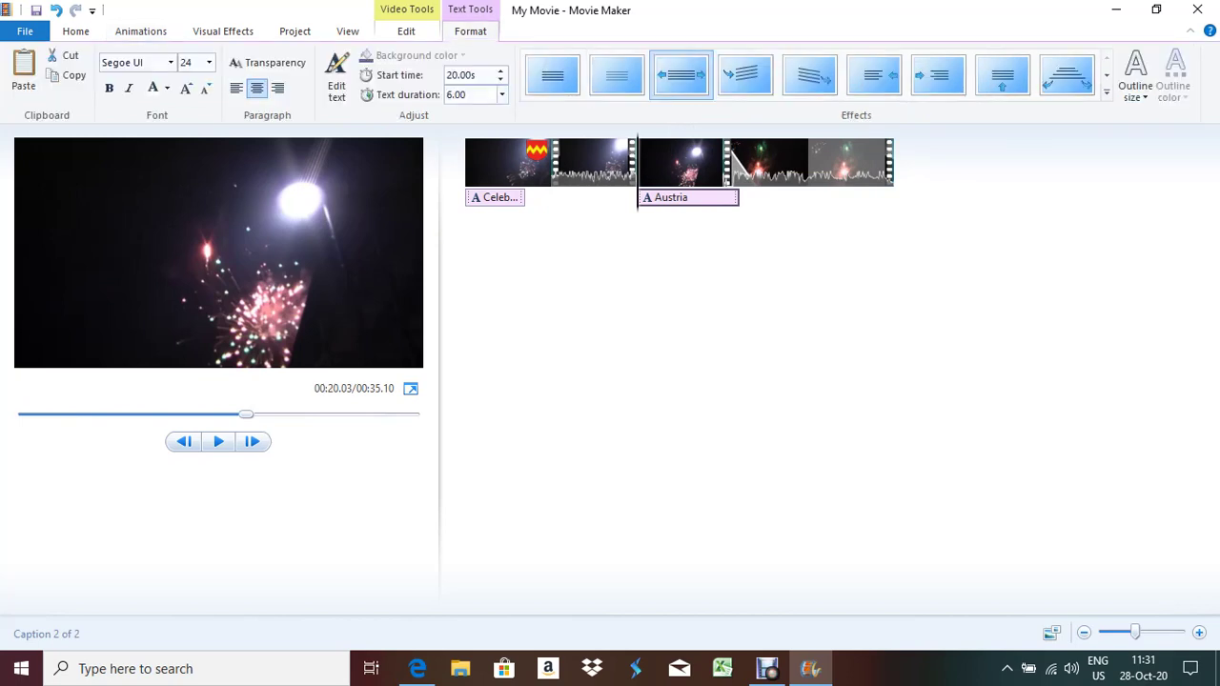
{"action": "left_click", "coordinate": [502, 94]}
{"action": "key", "text": "Return"}
{"action": "left_click", "coordinate": [620, 162]}
{"action": "key", "text": "space"}
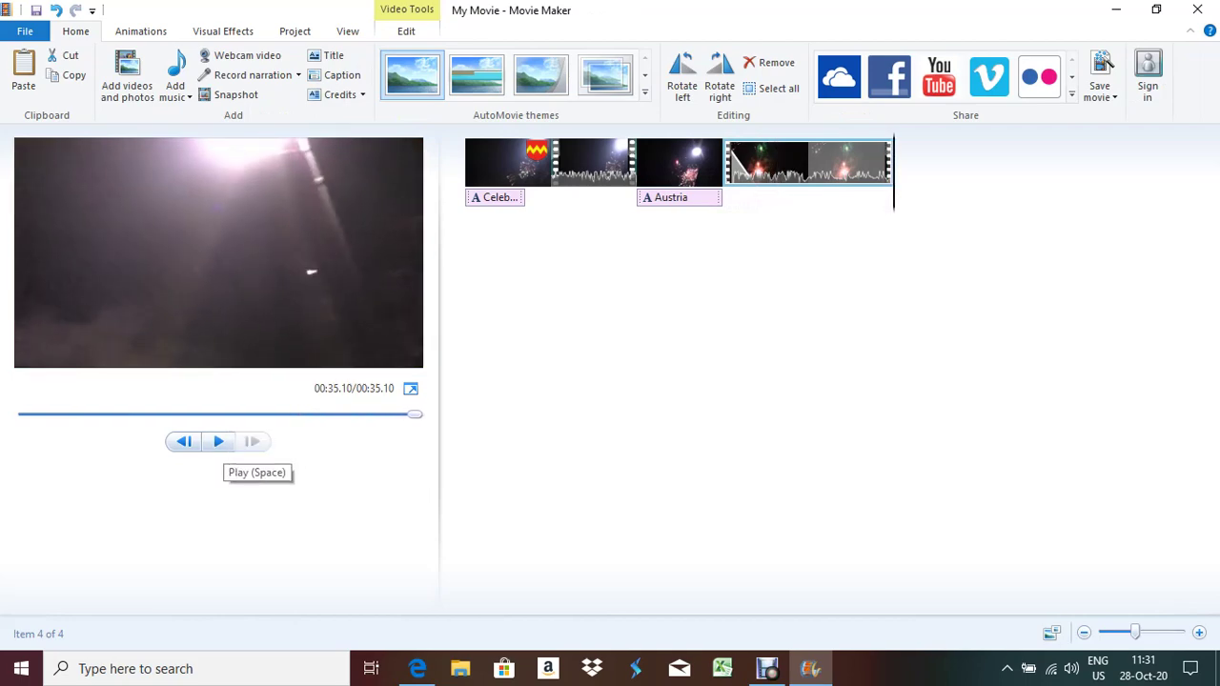
{"action": "left_click", "coordinate": [417, 668]}
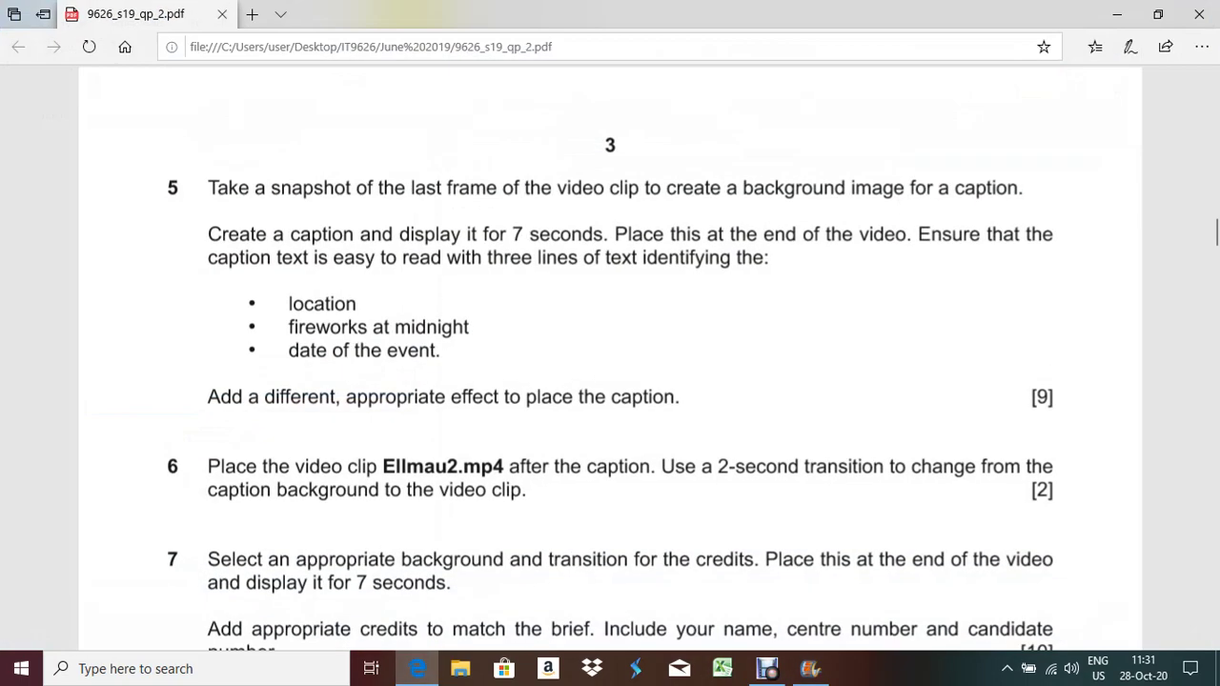
Scroll the exam PDF to question 8's Evidence 1 box and return to Movie Maker
{"action": "scroll", "coordinate": [610, 381], "scroll_direction": "down", "scroll_amount": 5}
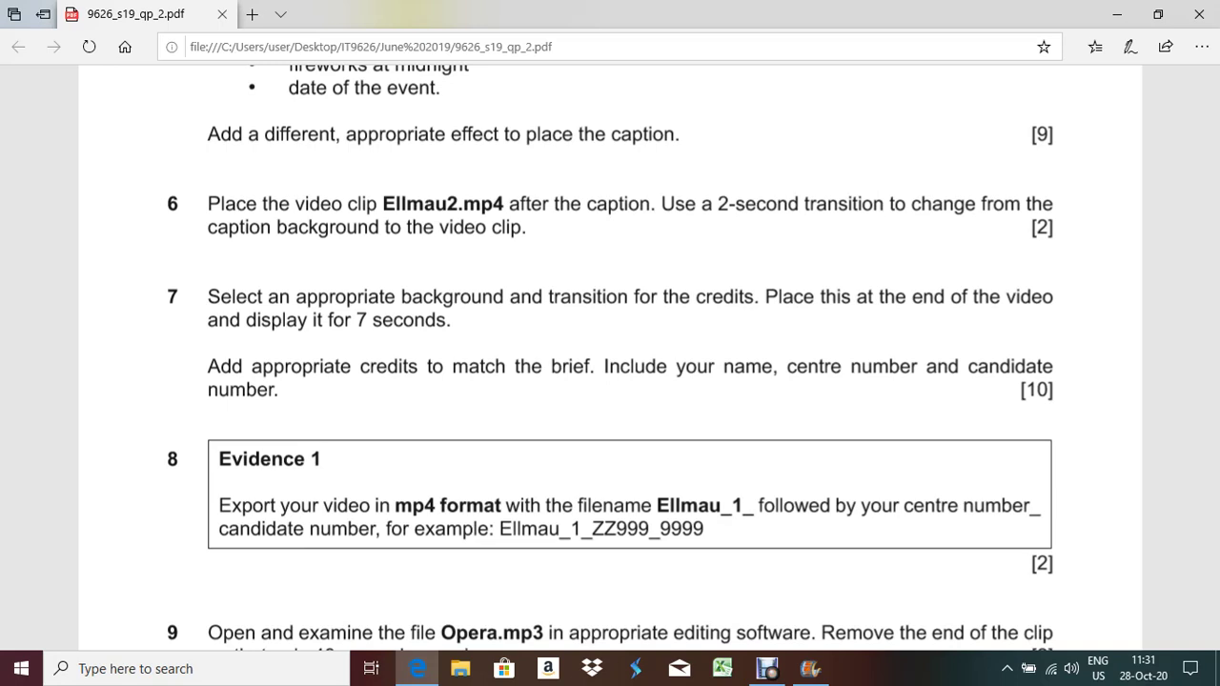
{"action": "key", "text": "alt+Tab"}
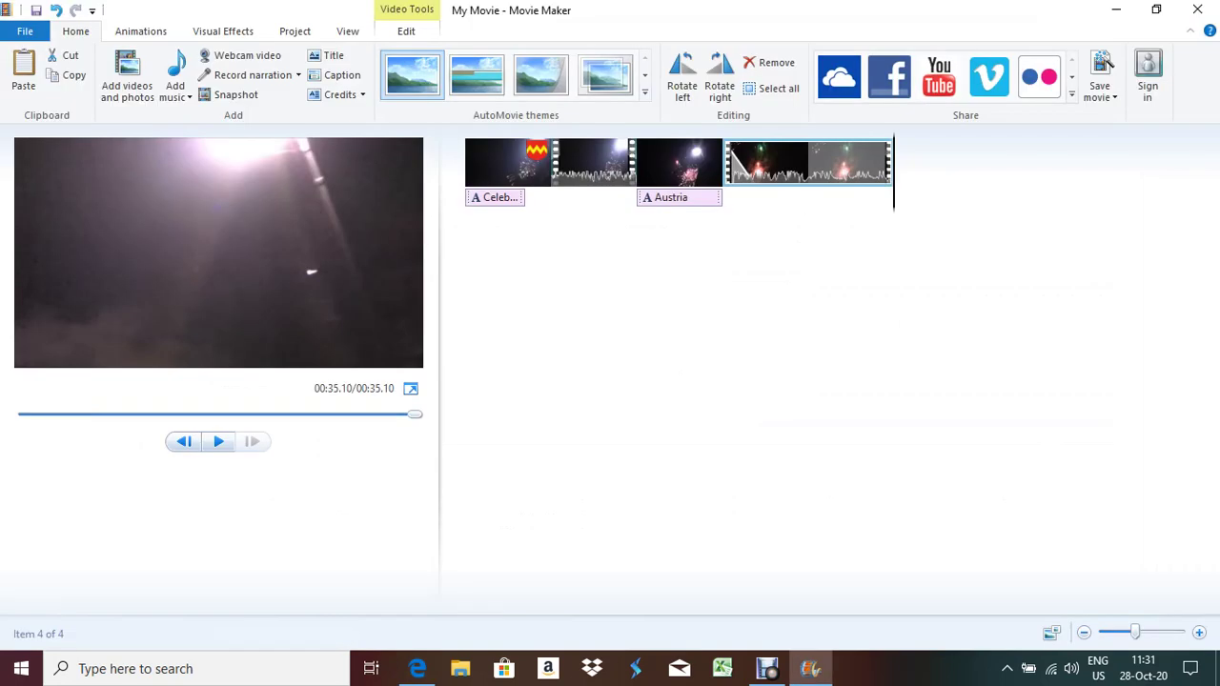
Select the second clip and save a snapshot of its current frame as snap4
{"action": "left_click", "coordinate": [593, 162]}
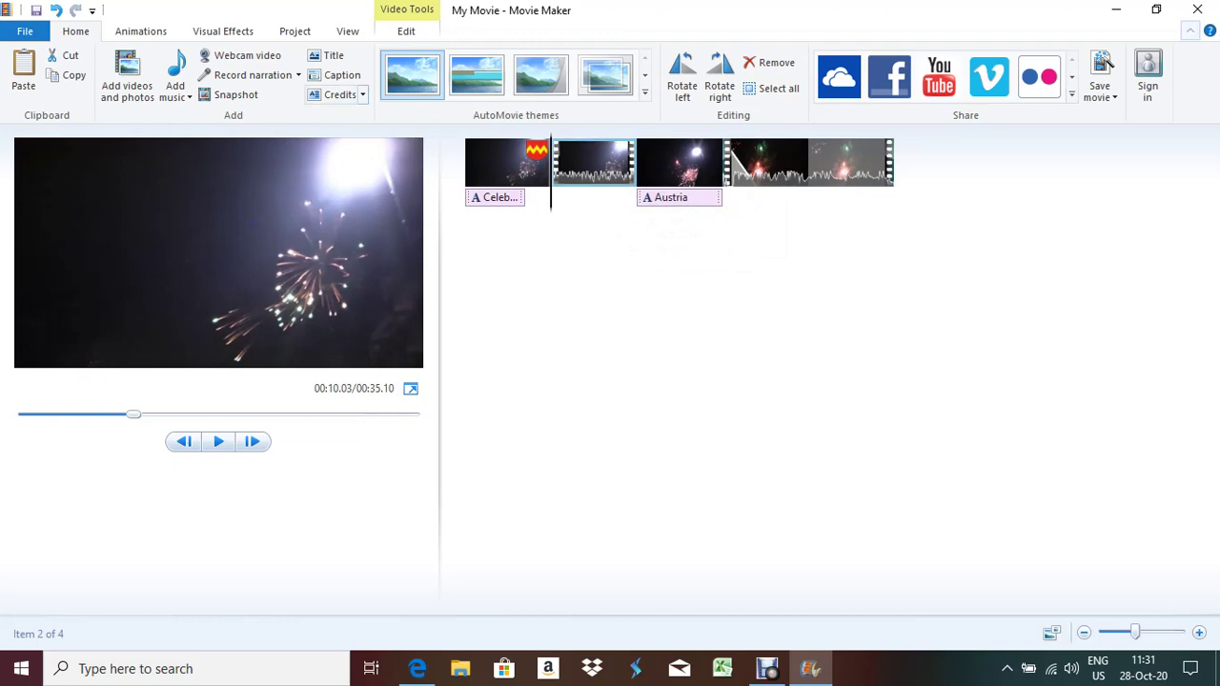
{"action": "key", "text": "alt+Tab"}
{"action": "key", "text": "alt+Tab"}
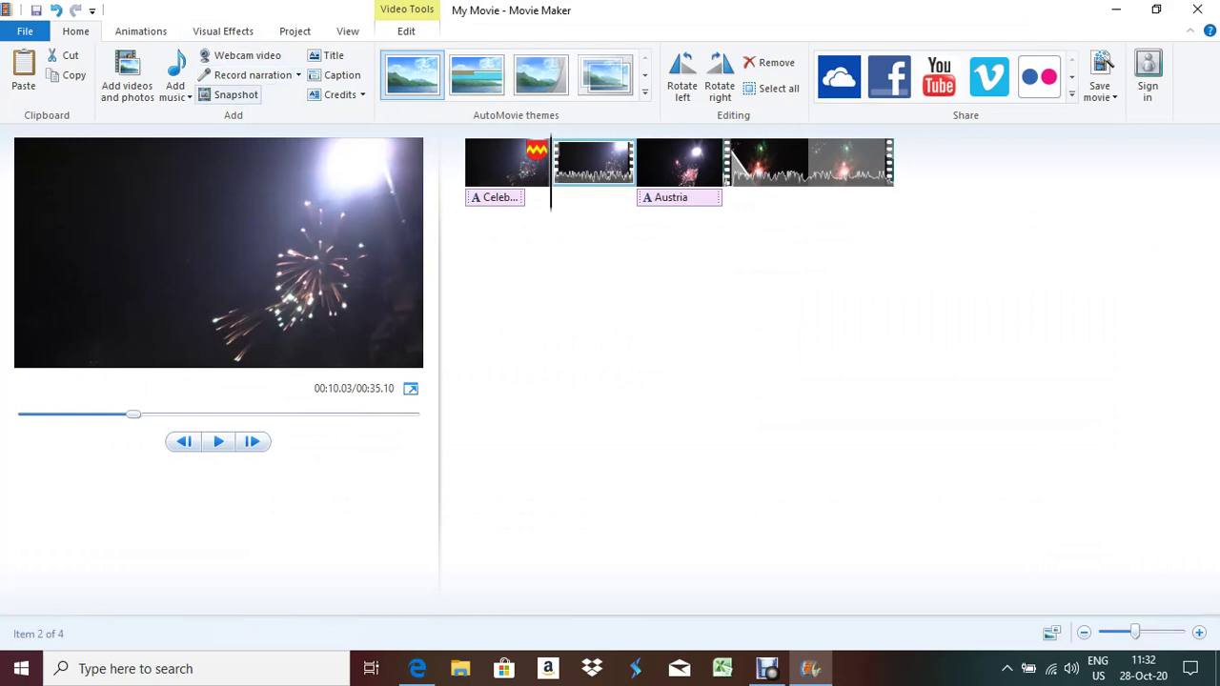
{"action": "left_click", "coordinate": [229, 94]}
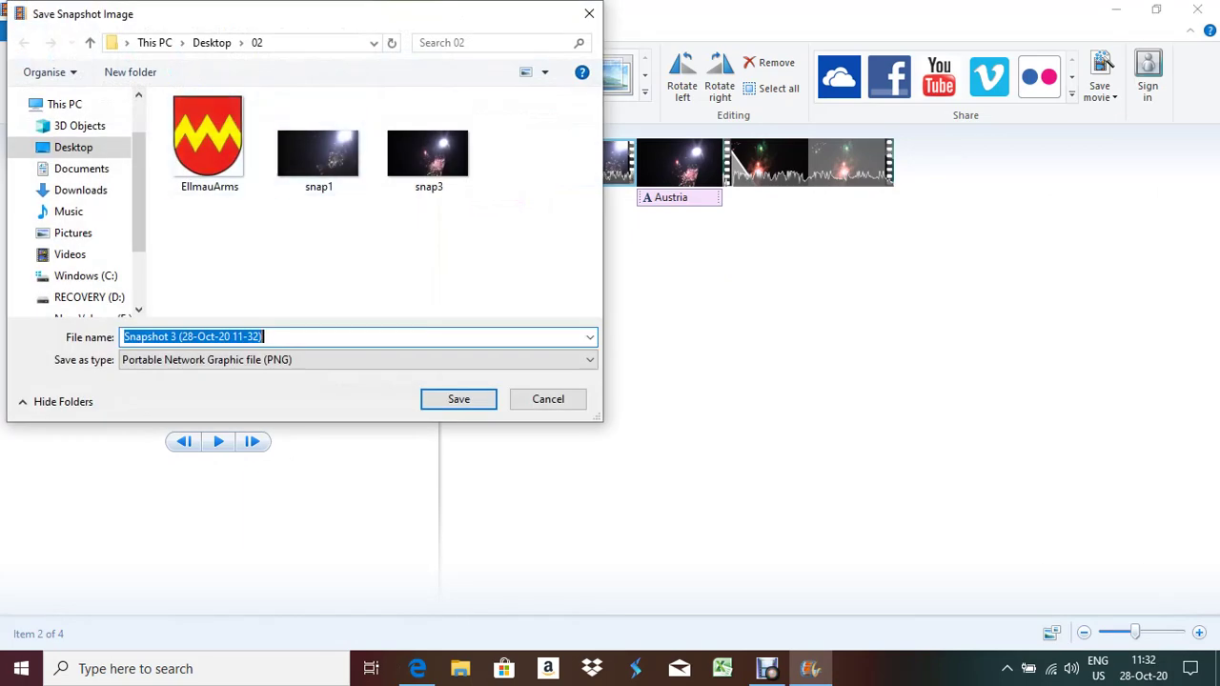
{"action": "type", "text": "sna"}
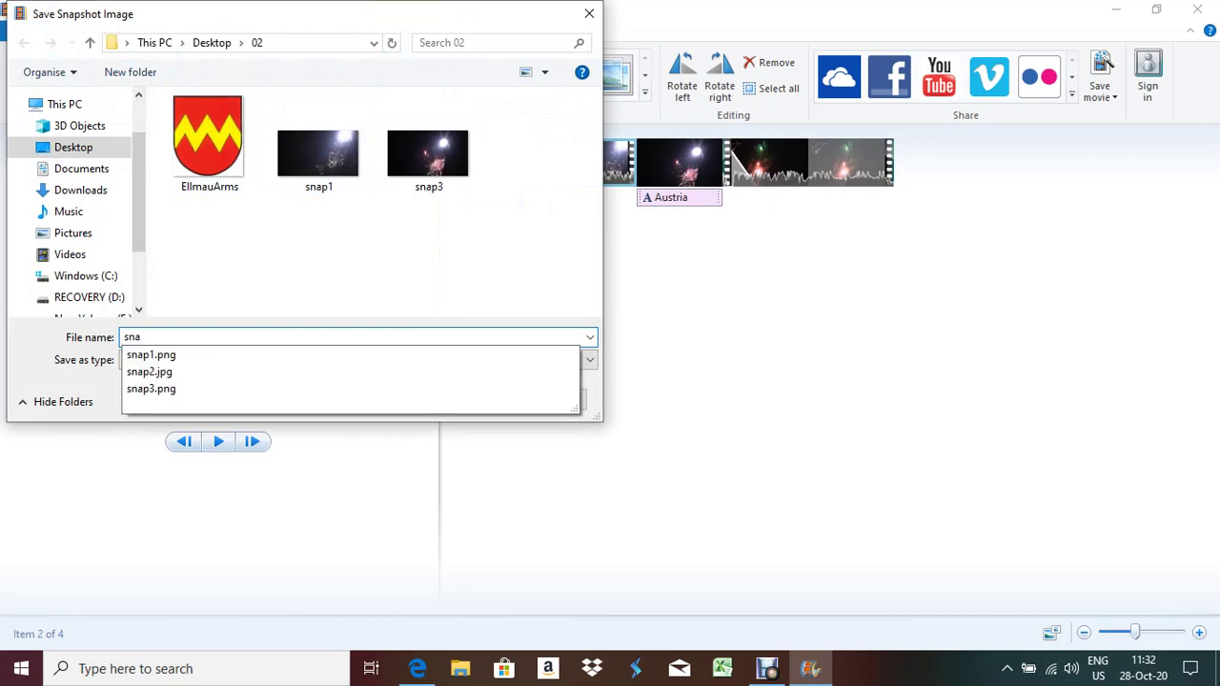
{"action": "type", "text": "p4"}
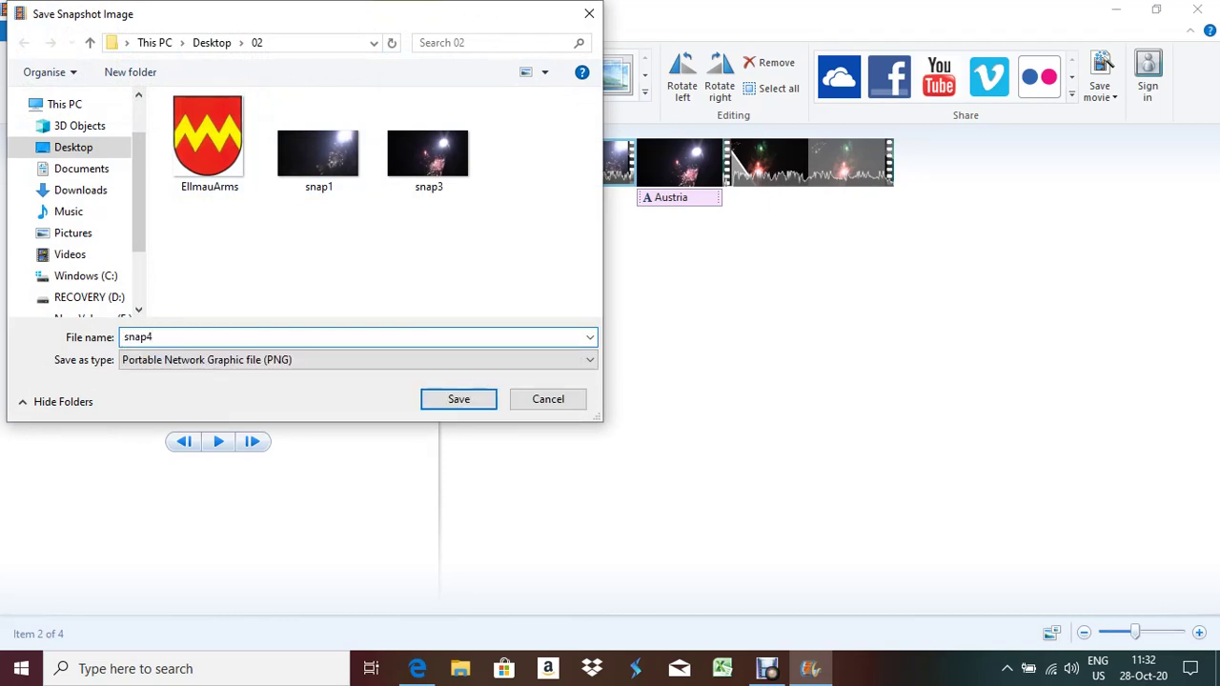
{"action": "key", "text": "Return"}
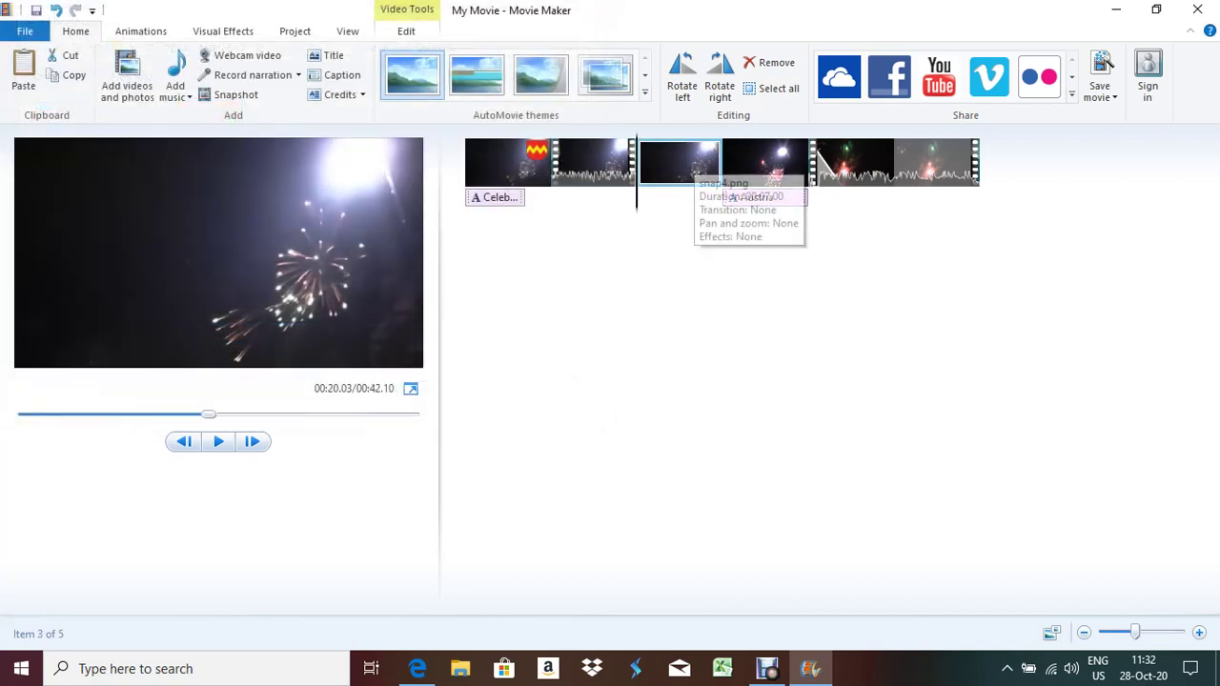
Move the snap4 image to the end of the timeline and confirm its 7.00-second duration
{"action": "left_click_drag", "start_coordinate": [681, 163], "coordinate": [1025, 190]}
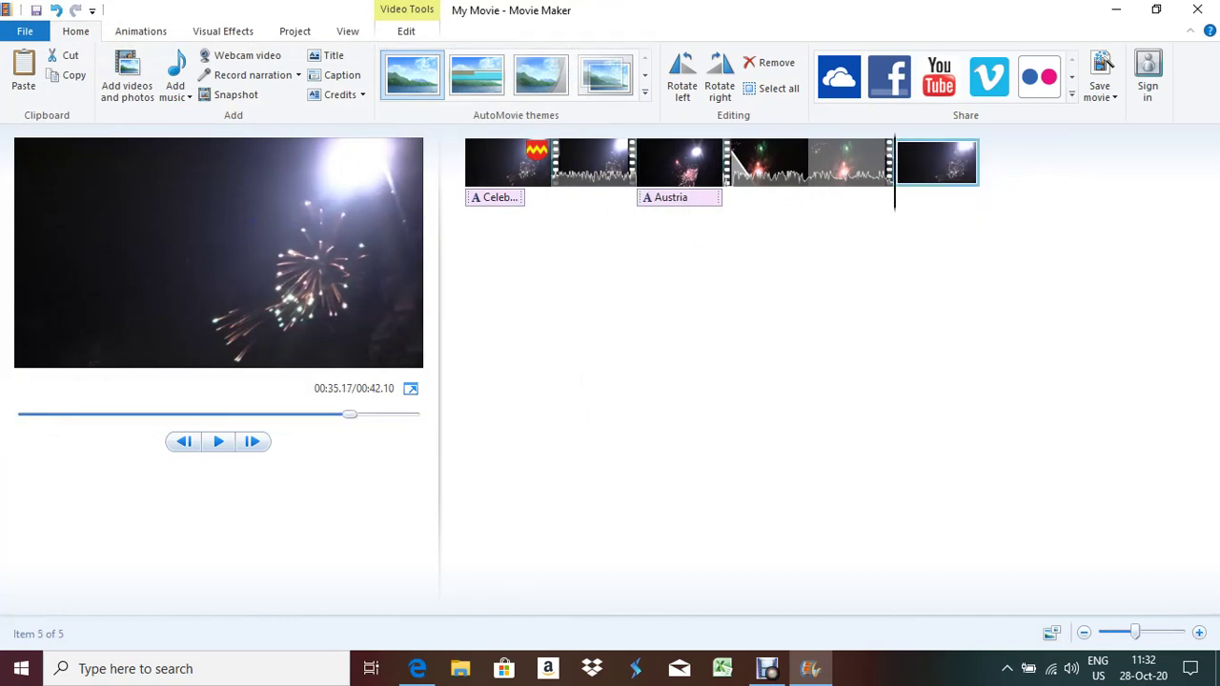
{"action": "key", "text": "alt+Tab"}
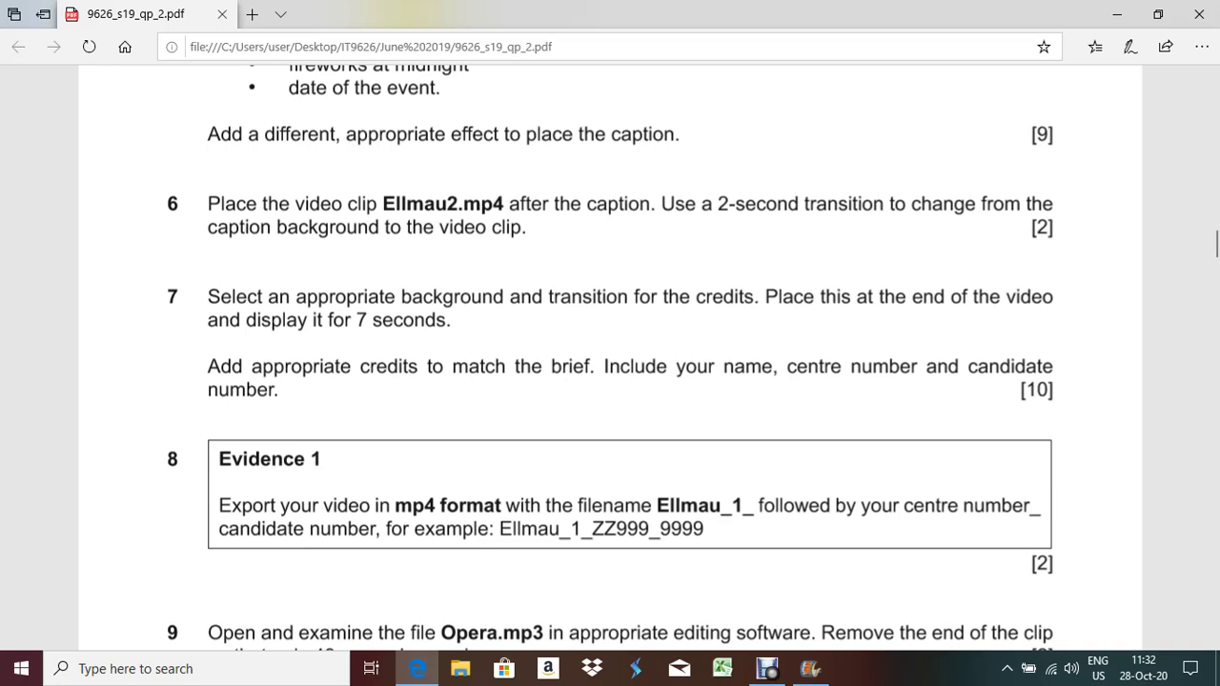
{"action": "key", "text": "alt+Tab"}
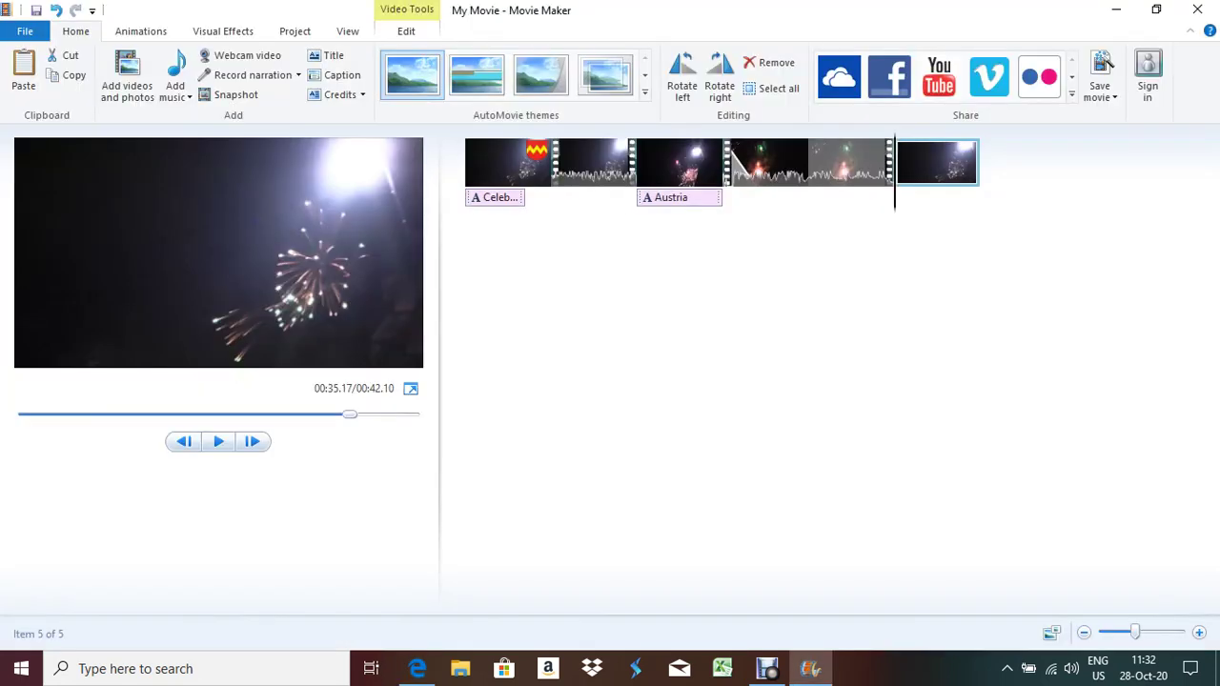
{"action": "left_click", "coordinate": [406, 30]}
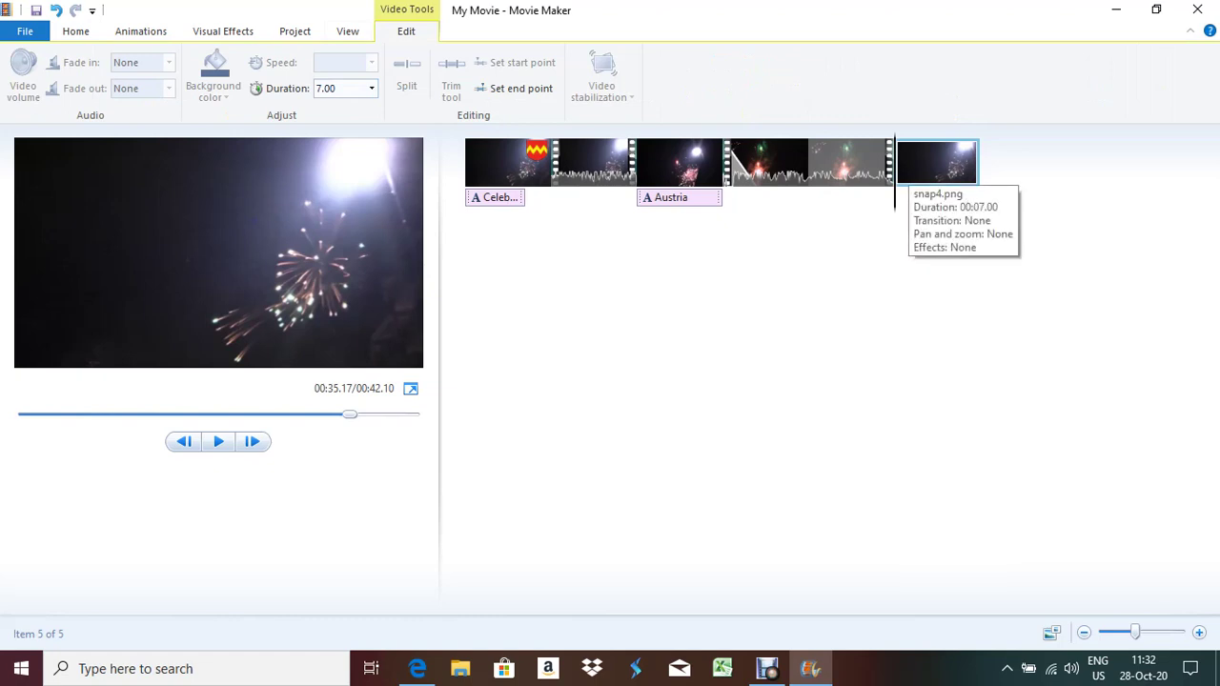
{"action": "key", "text": "alt+Tab"}
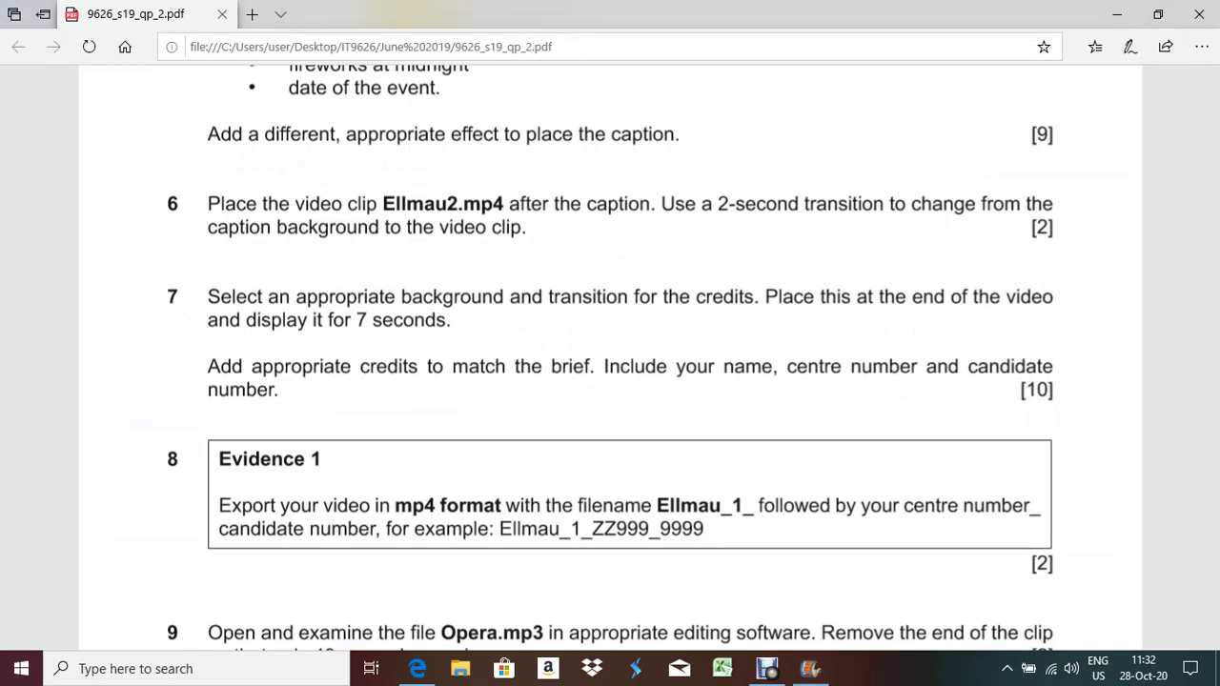
Highlight question 7's credits transition phrase and requirements paragraph, then return to Movie Maker
{"action": "left_click_drag", "start_coordinate": [544, 297], "coordinate": [754, 296]}
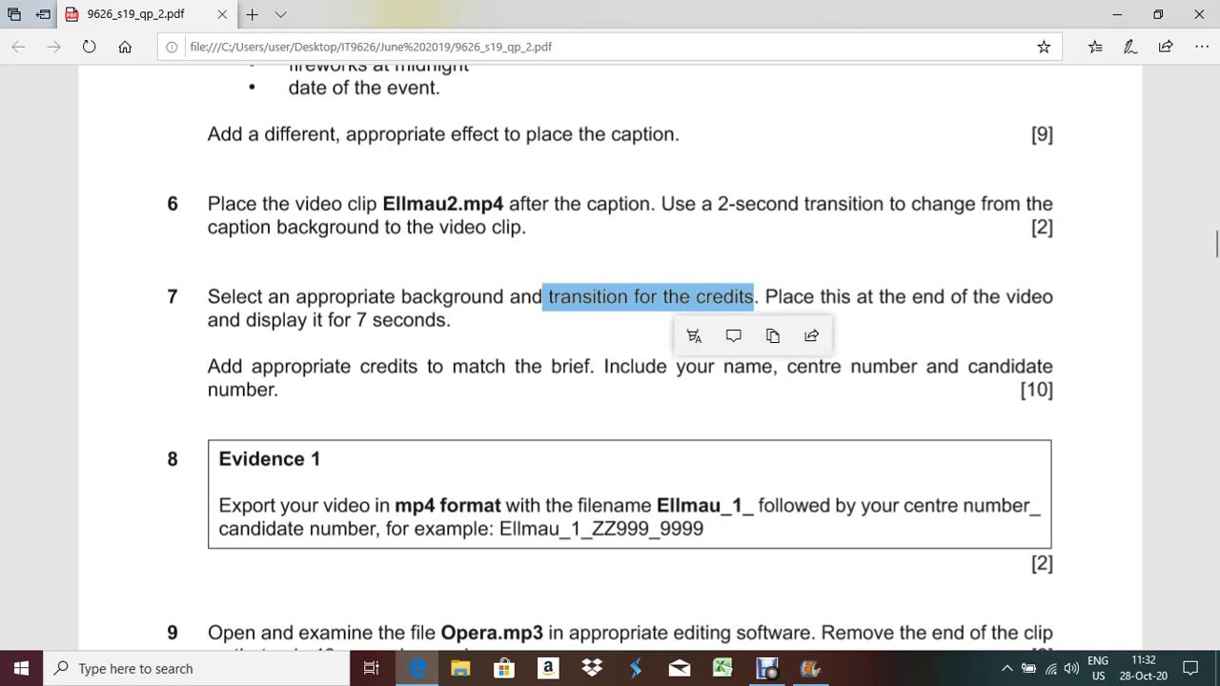
{"action": "left_click_drag", "start_coordinate": [208, 366], "coordinate": [283, 390]}
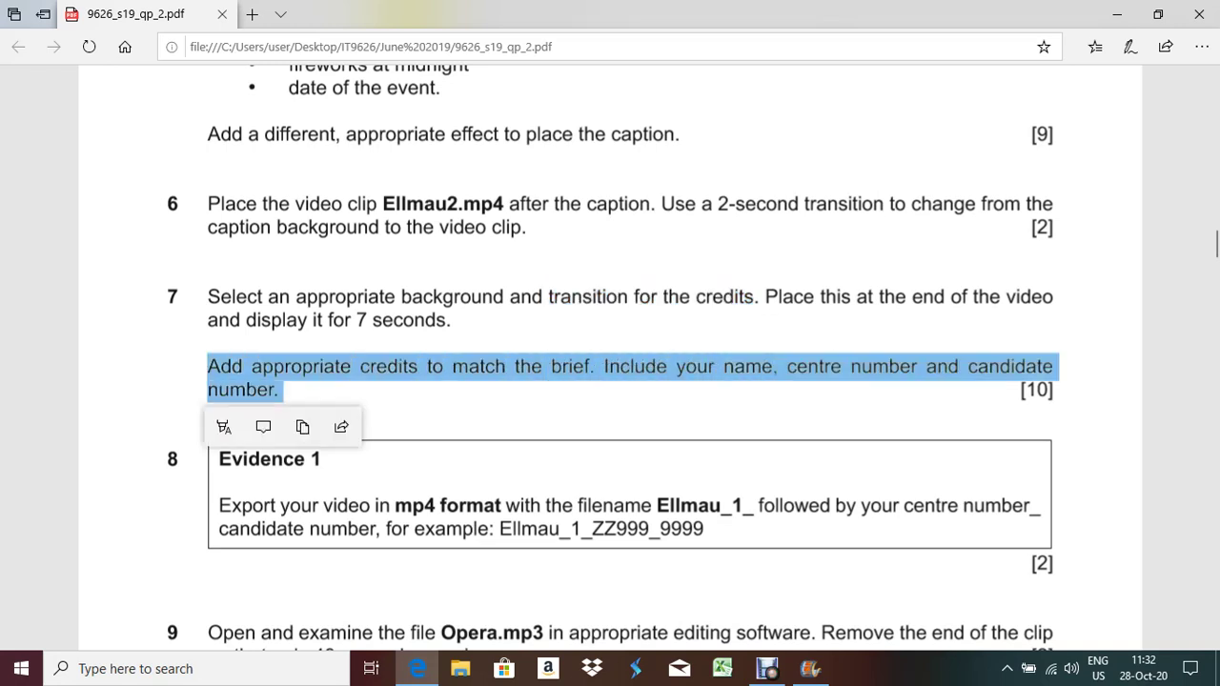
{"action": "key", "text": "alt+Tab"}
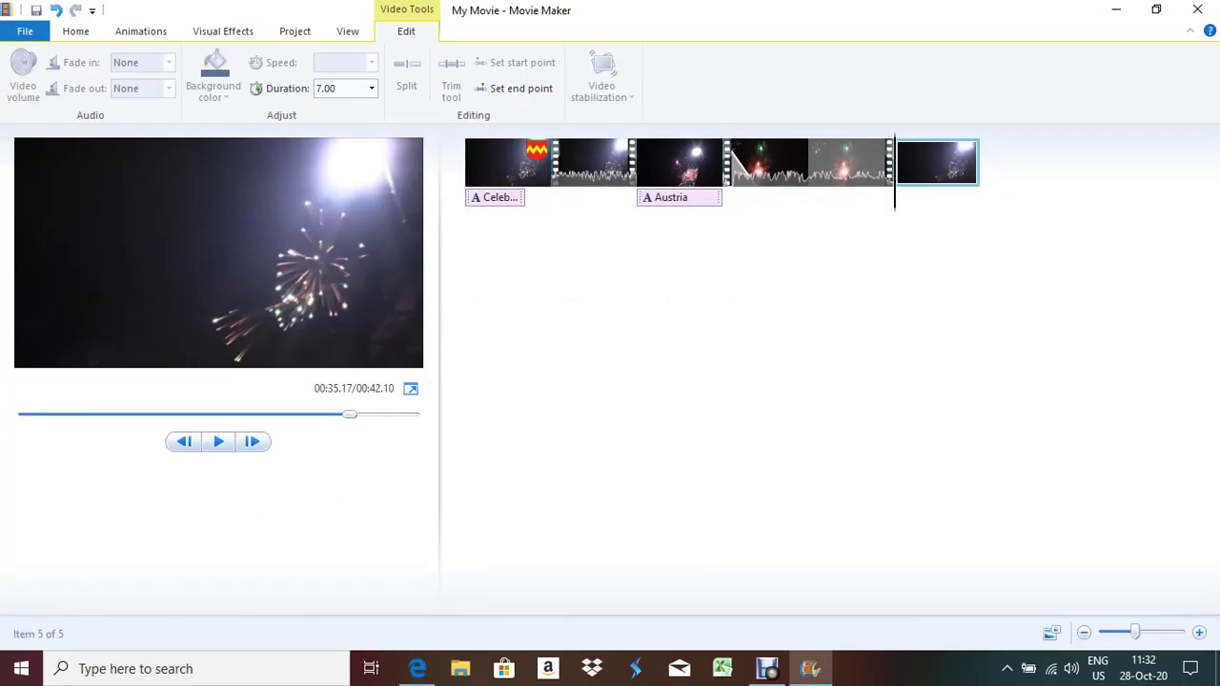
Add end credits listing the author's name, centre and candidate numbers, placed over the last clip
{"action": "left_click", "coordinate": [75, 30]}
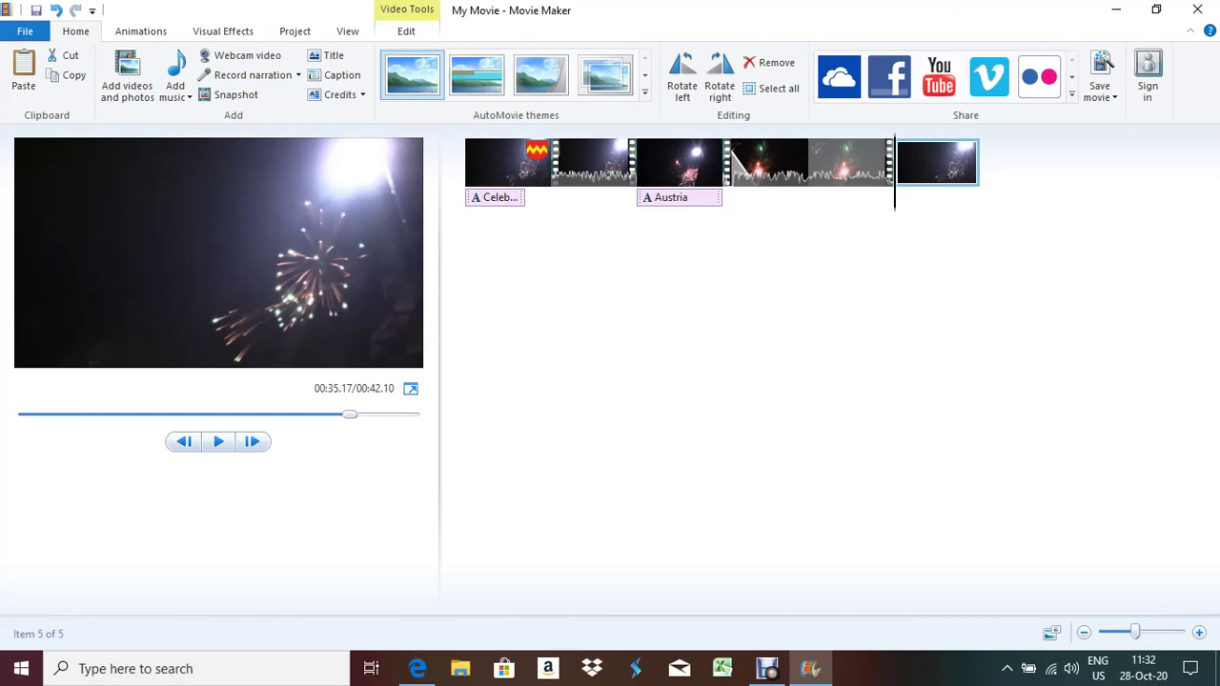
{"action": "left_click", "coordinate": [339, 95]}
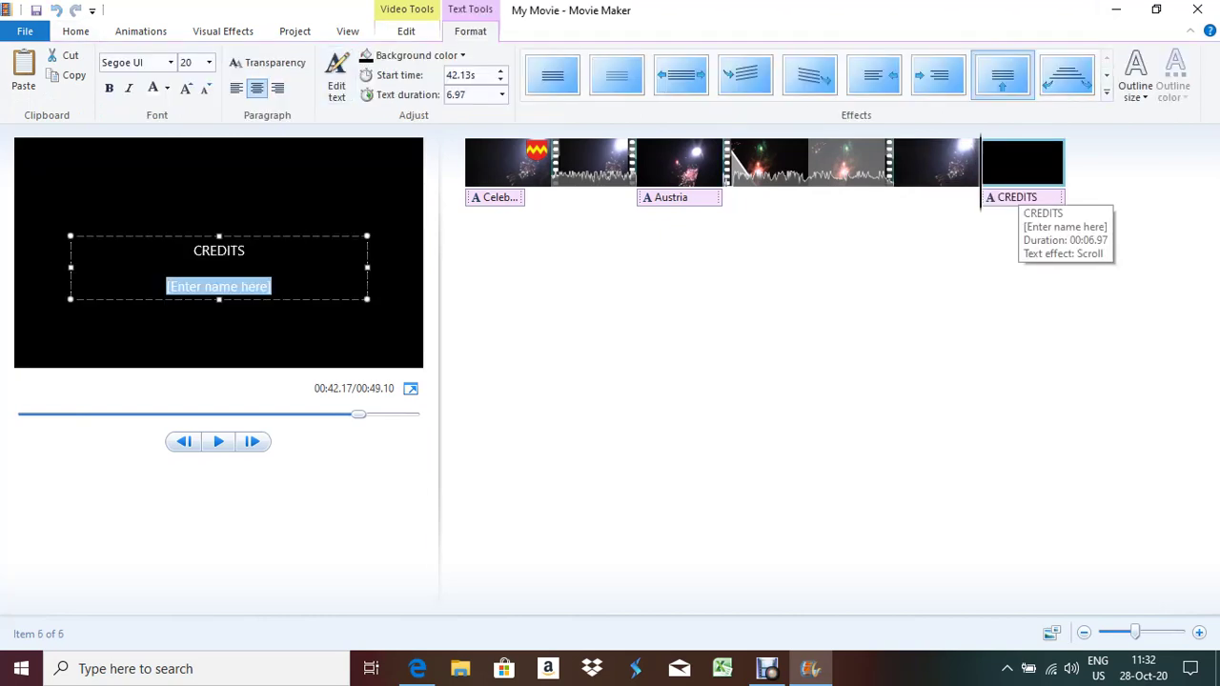
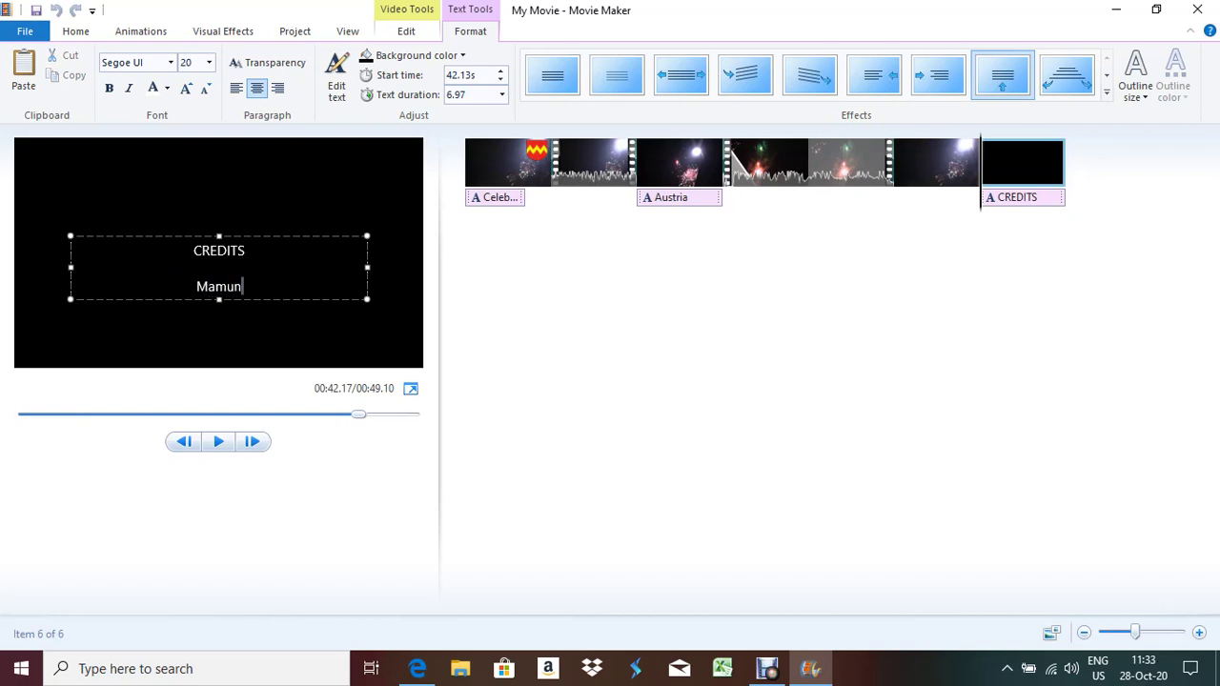
{"action": "key", "text": "Return"}
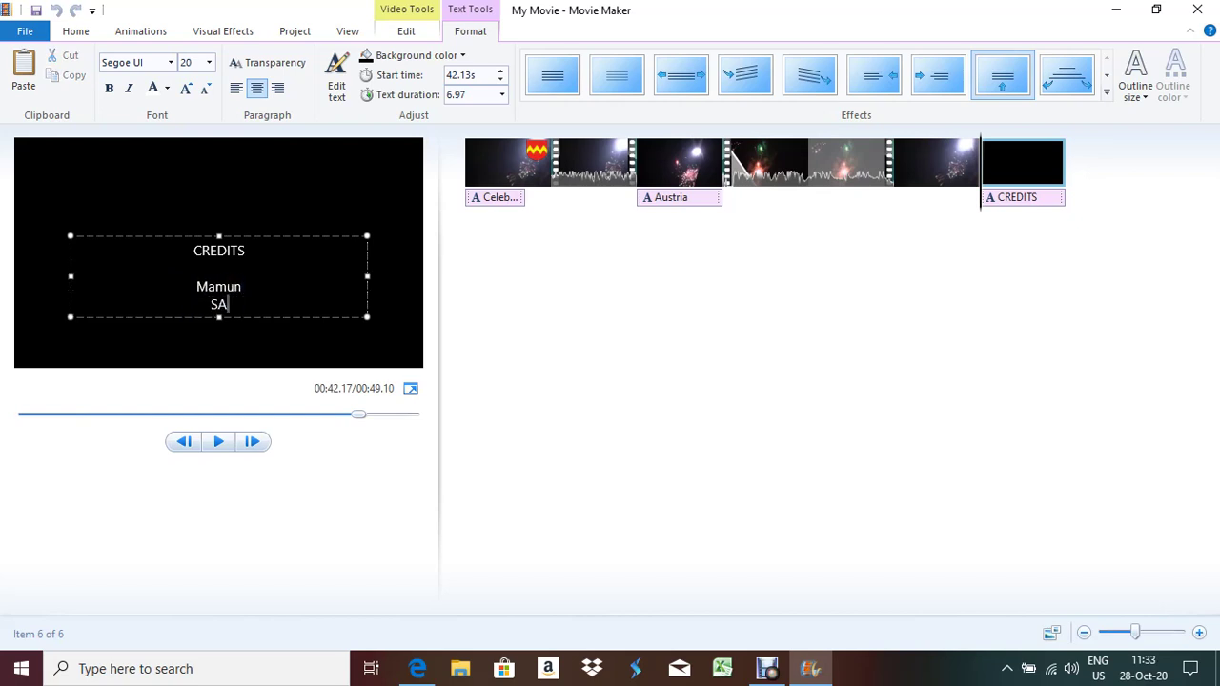
{"action": "key", "text": "Return"}
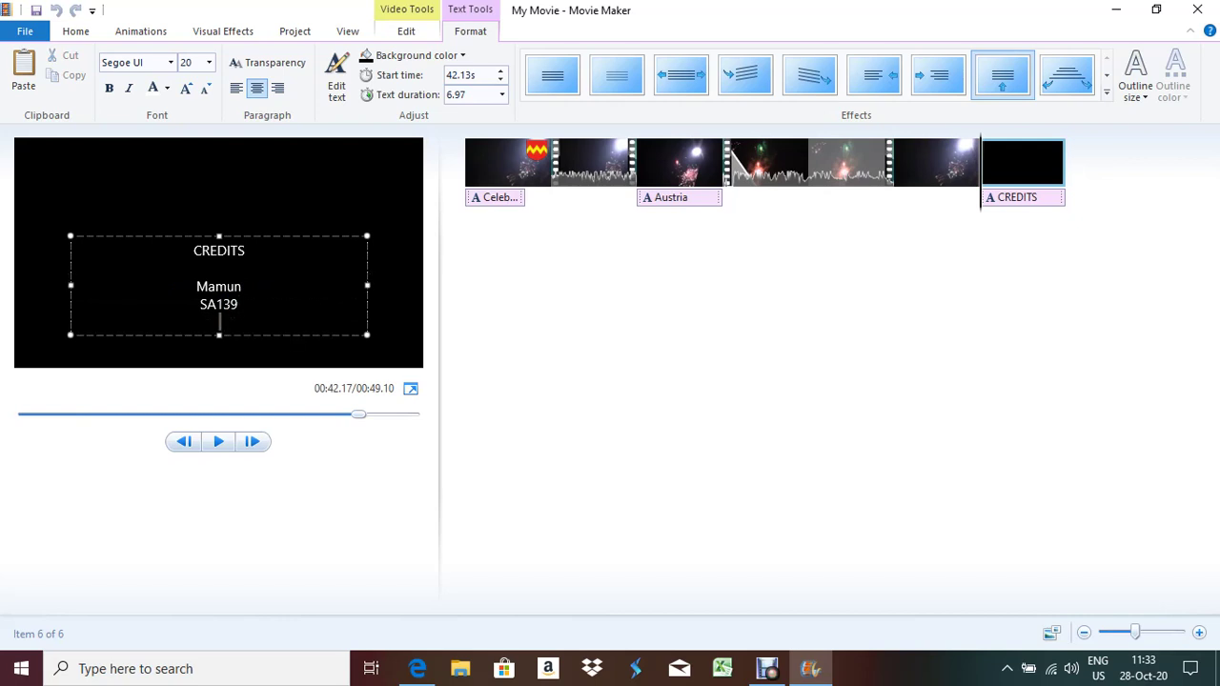
{"action": "left_click", "coordinate": [996, 198]}
{"action": "left_click_drag", "start_coordinate": [996, 198], "coordinate": [903, 202]}
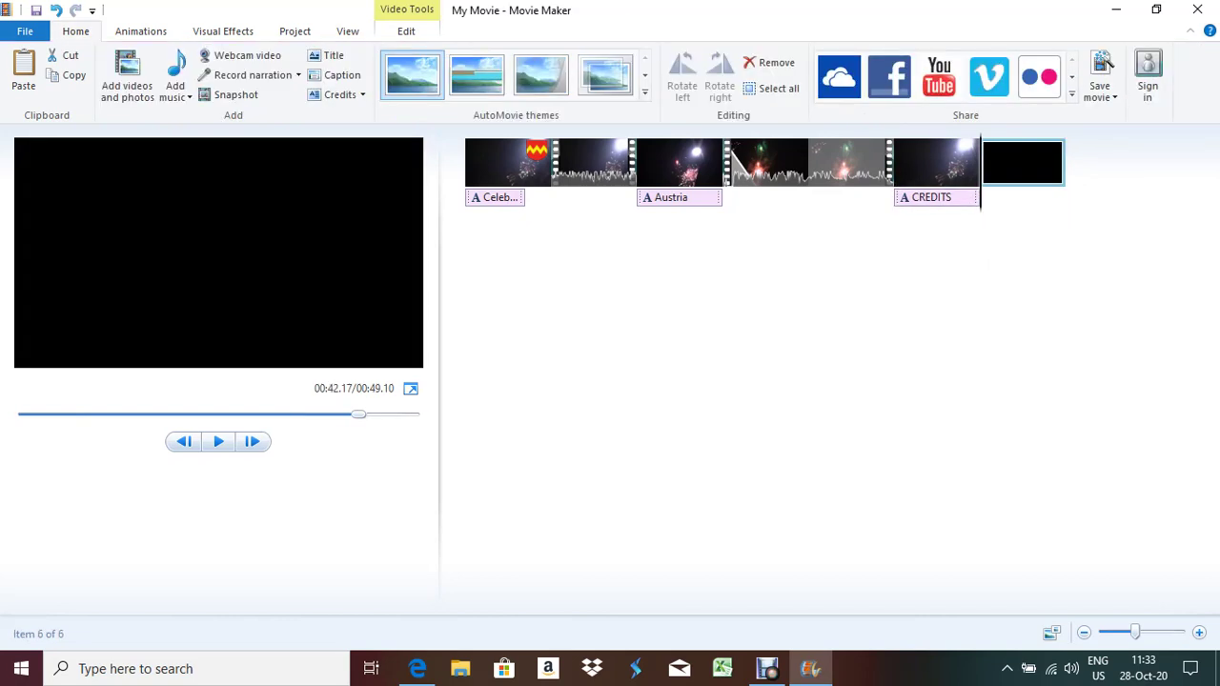
Delete the black end clip and give the CREDITS clip a Diagonal - box out transition
{"action": "key", "text": "Delete"}
{"action": "left_click", "coordinate": [924, 197]}
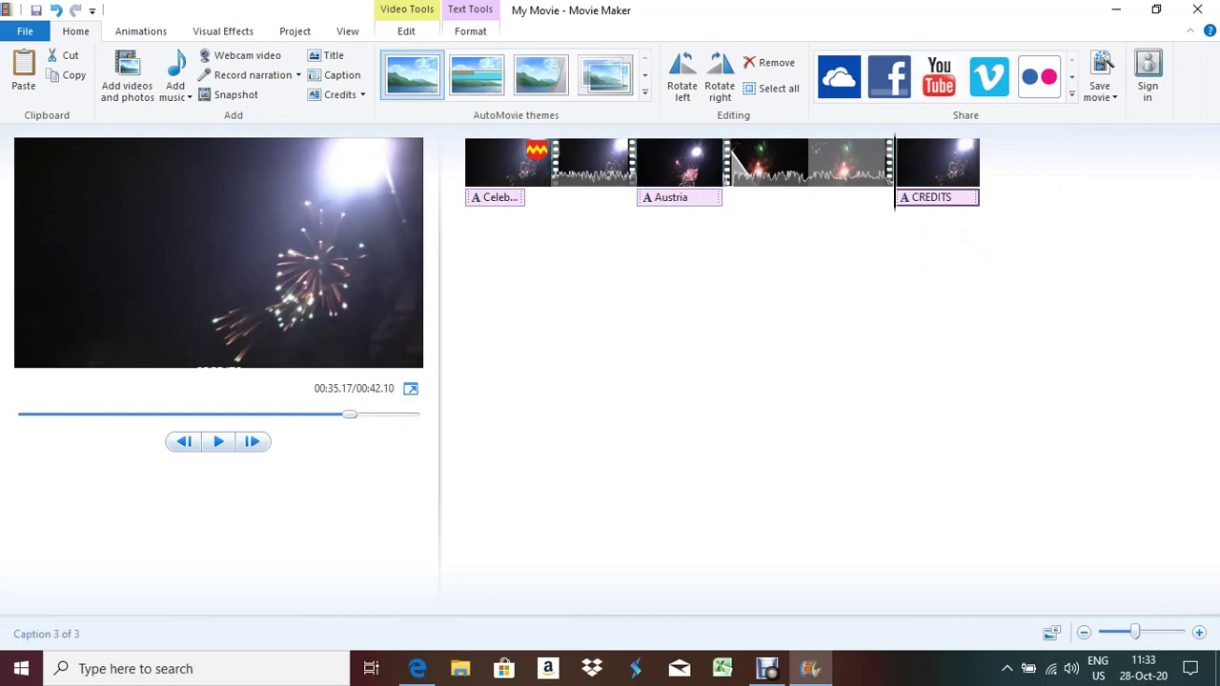
{"action": "scroll", "coordinate": [849, 77], "scroll_direction": "down", "scroll_amount": 1}
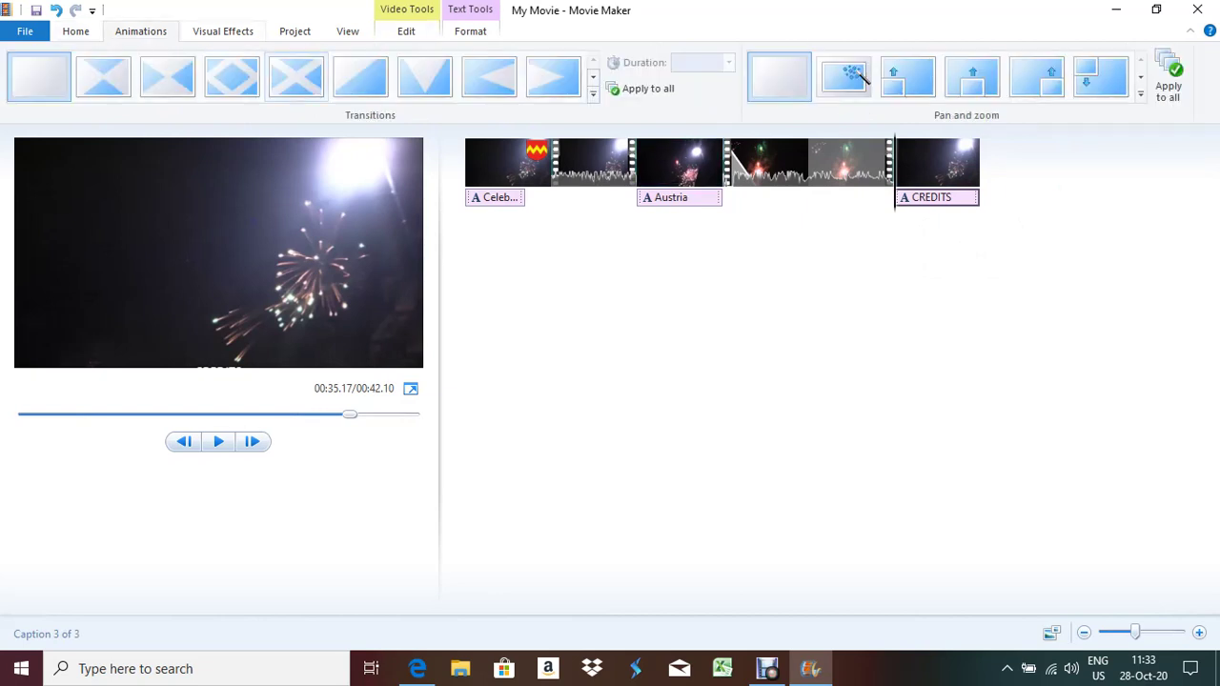
{"action": "left_click", "coordinate": [295, 77]}
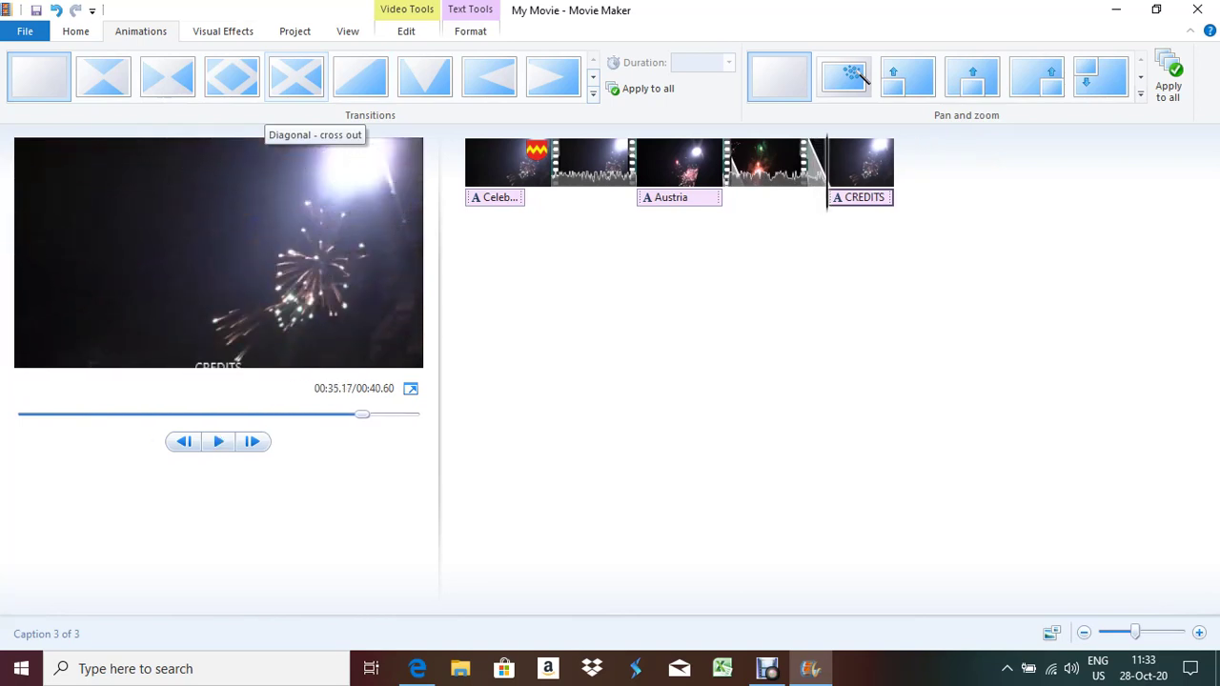
{"action": "key", "text": "ctrl+z"}
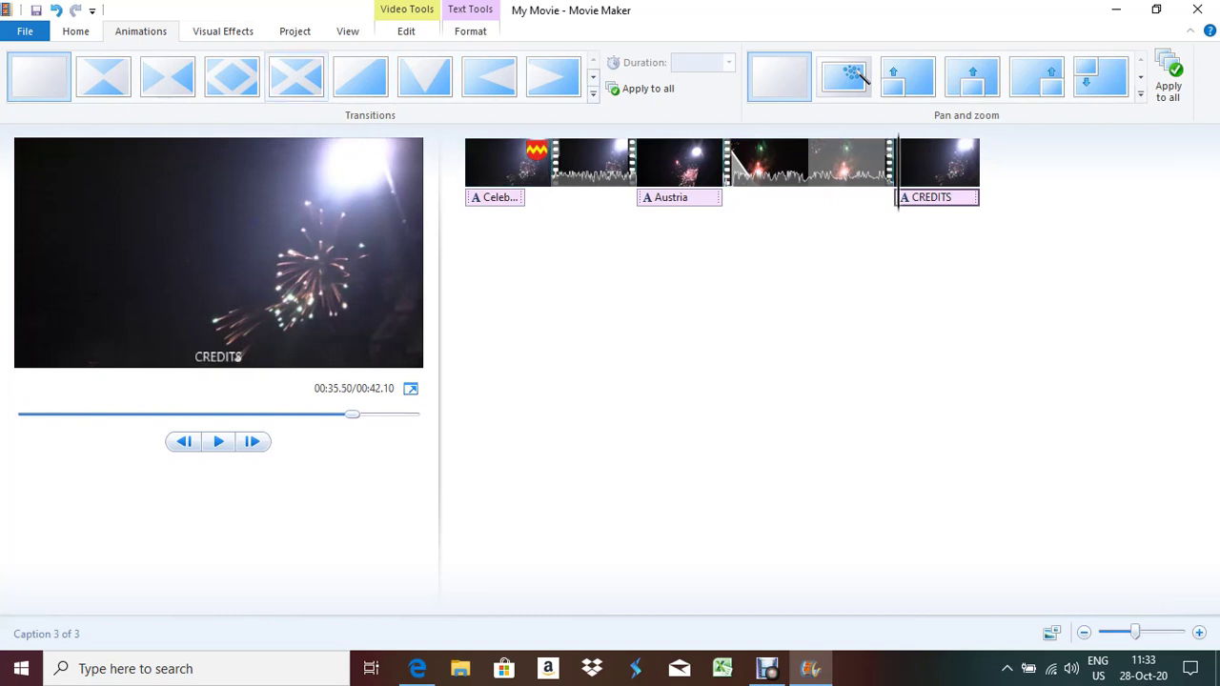
{"action": "key", "text": "ctrl+y"}
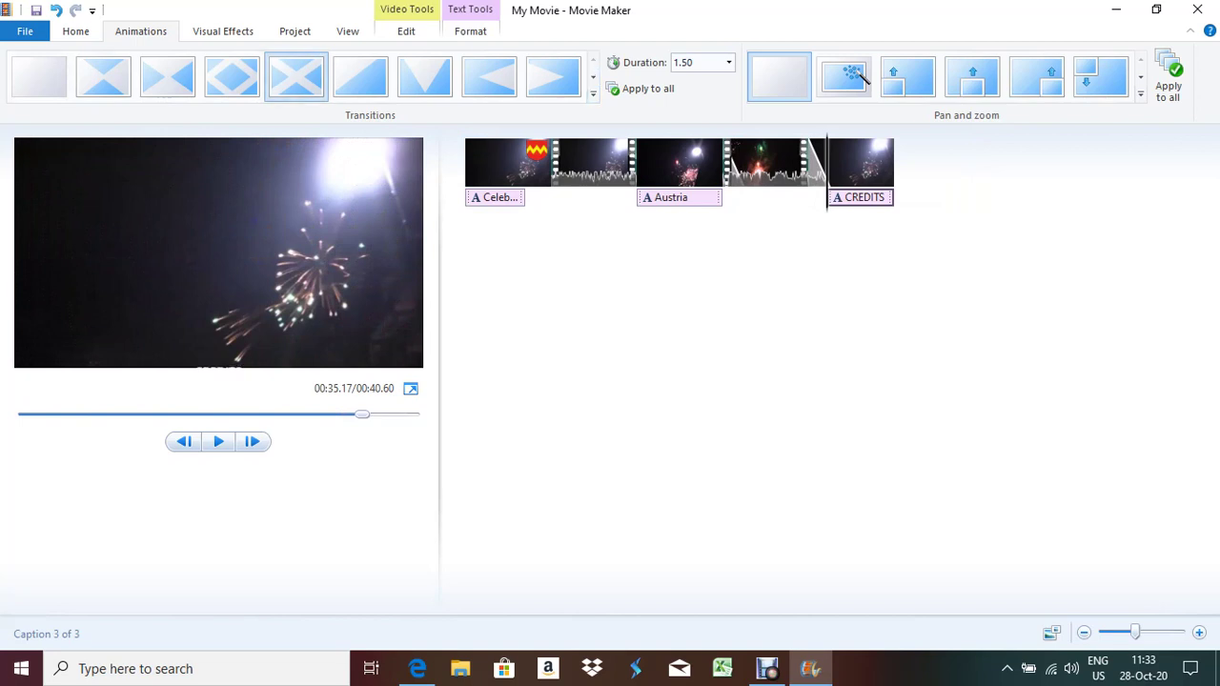
{"action": "left_click", "coordinate": [218, 441]}
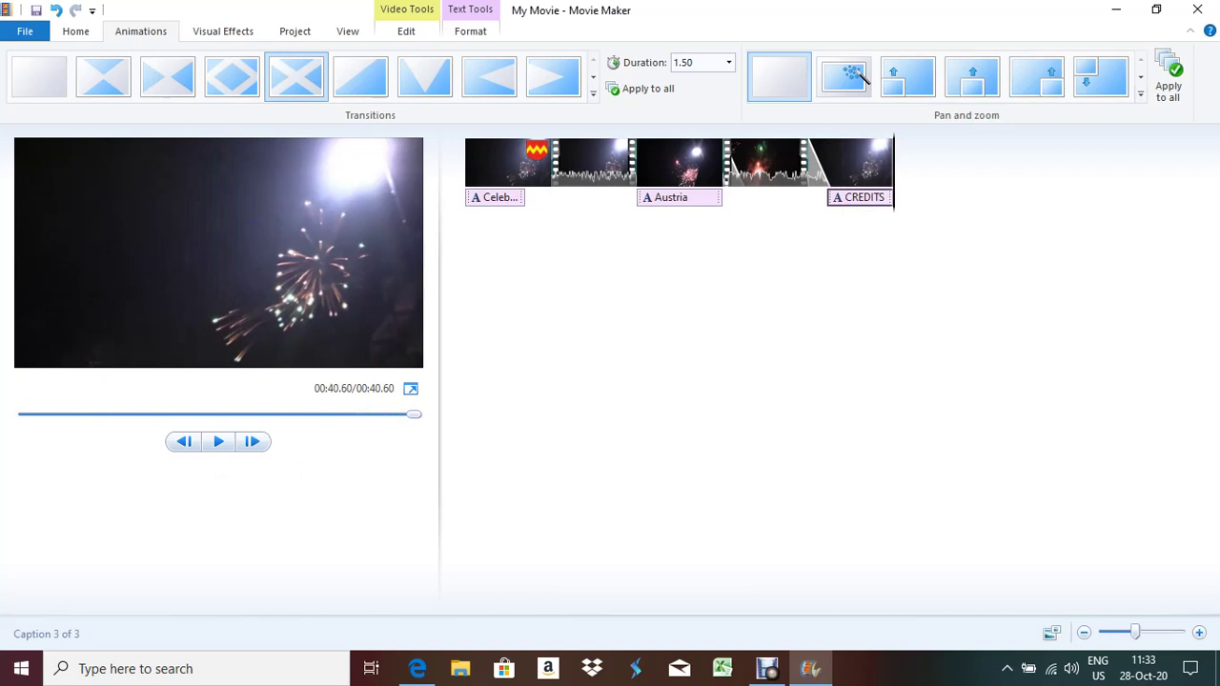
{"action": "key", "text": "ctrl+z"}
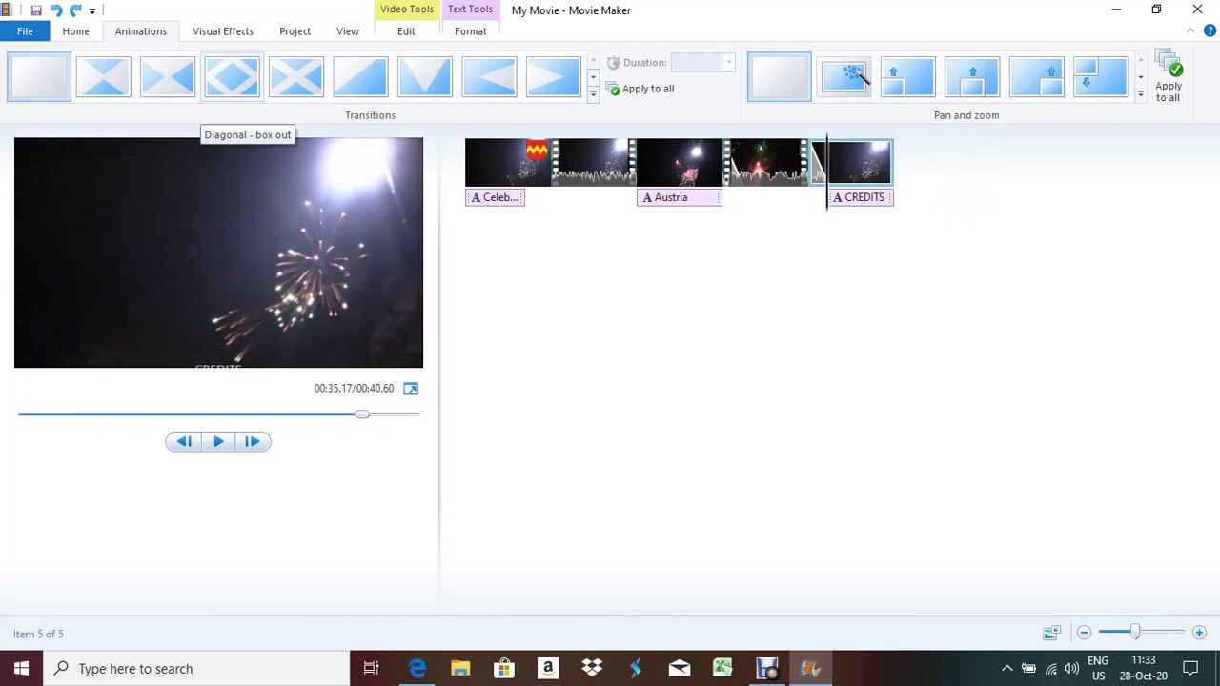
{"action": "left_click", "coordinate": [231, 76]}
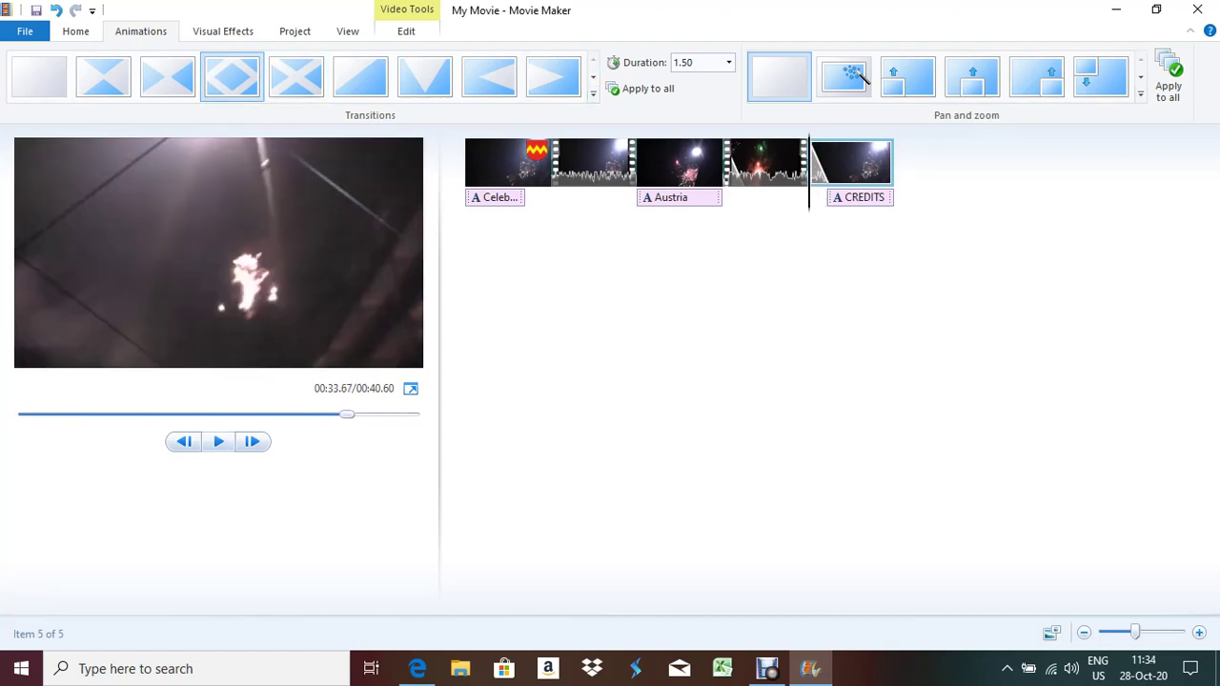
{"action": "key", "text": "End"}
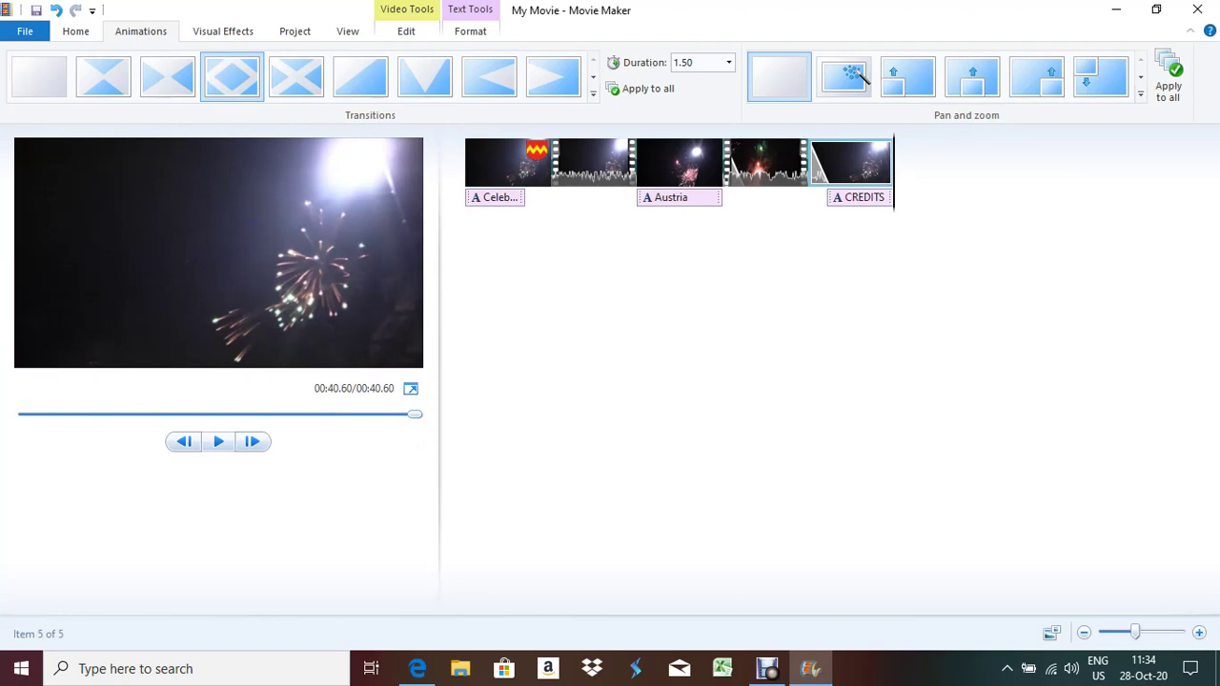
Preview the whole 00:40.60 movie, then bring the question paper in Edge forward
{"action": "left_click", "coordinate": [218, 441]}
{"action": "key", "text": "alt+Tab"}
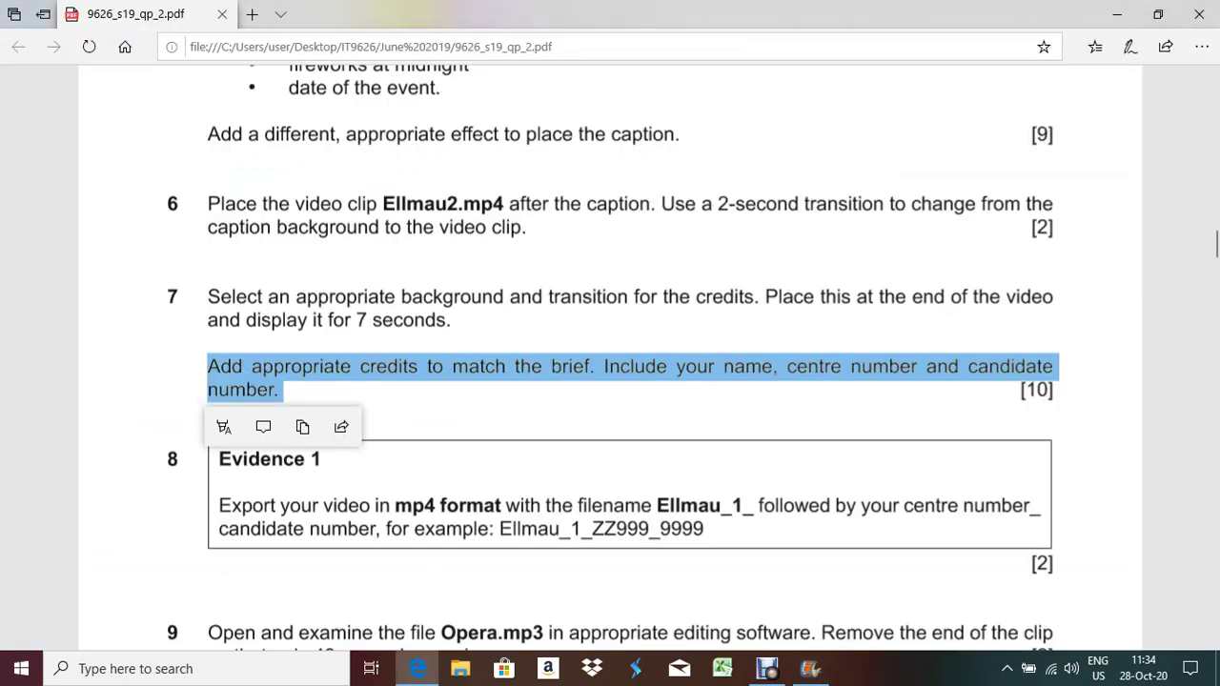
{"action": "key", "text": "Escape"}
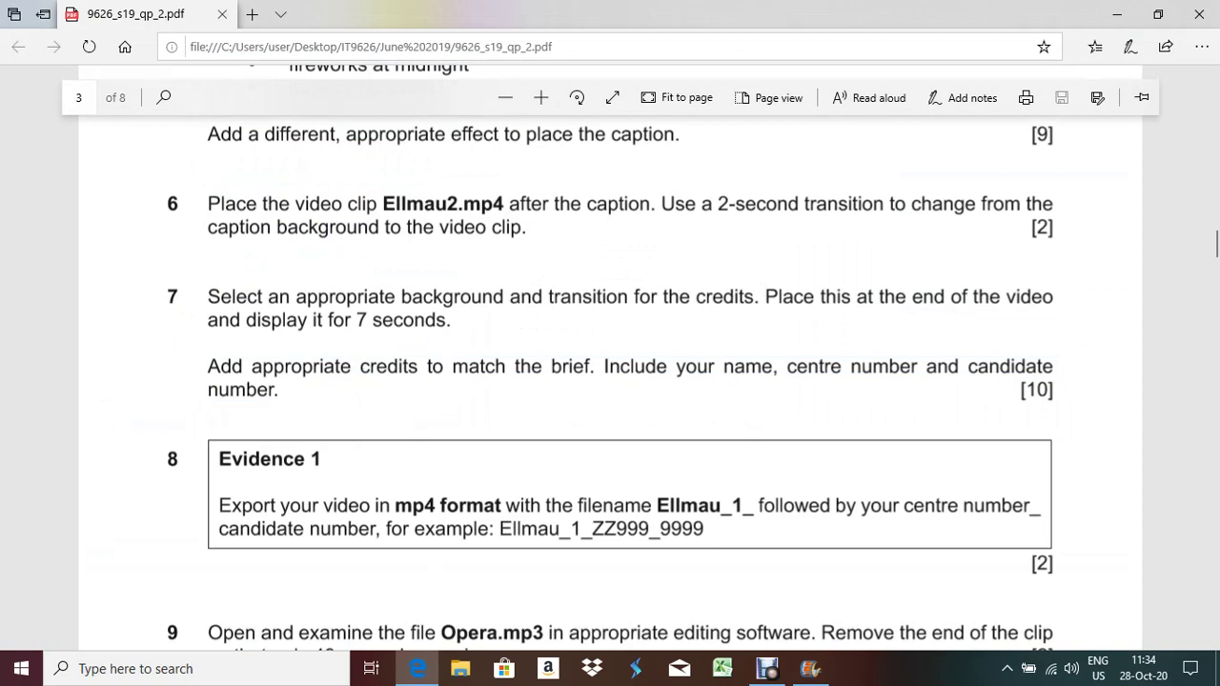
Save the movie for computer as MPEG-4 named Ellmau_1_ plus the centre and candidate numbers
{"action": "key", "text": "alt+Tab"}
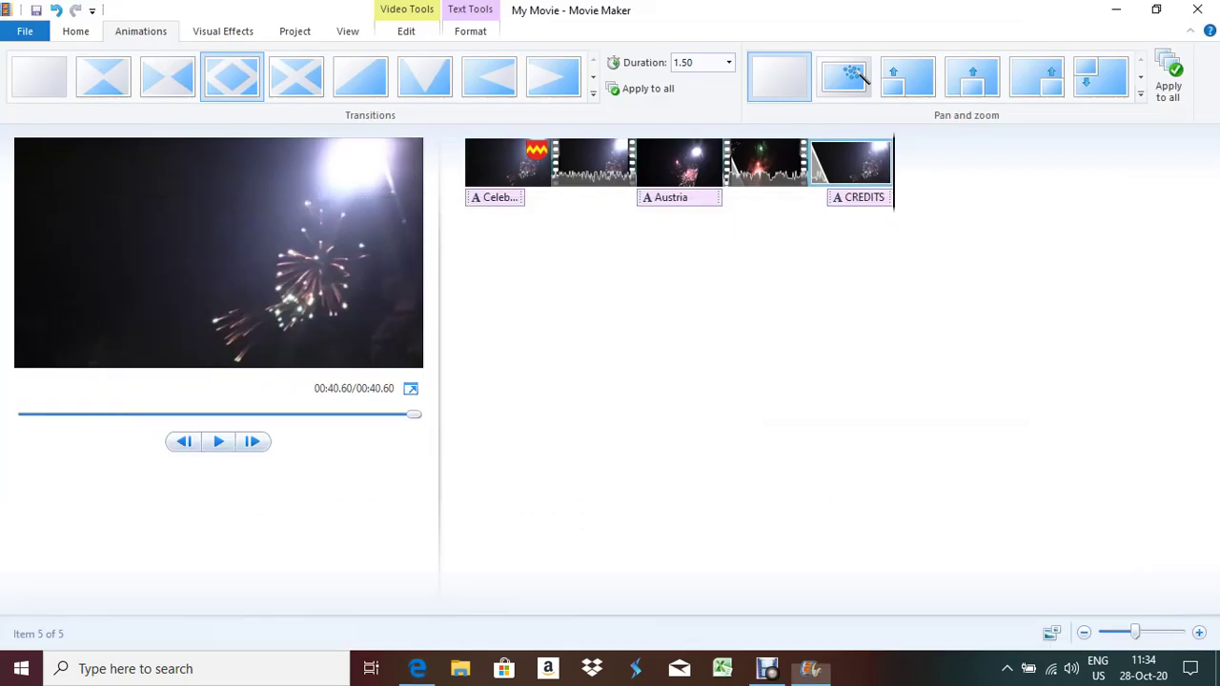
{"action": "scroll", "coordinate": [862, 78], "scroll_direction": "up", "scroll_amount": 1}
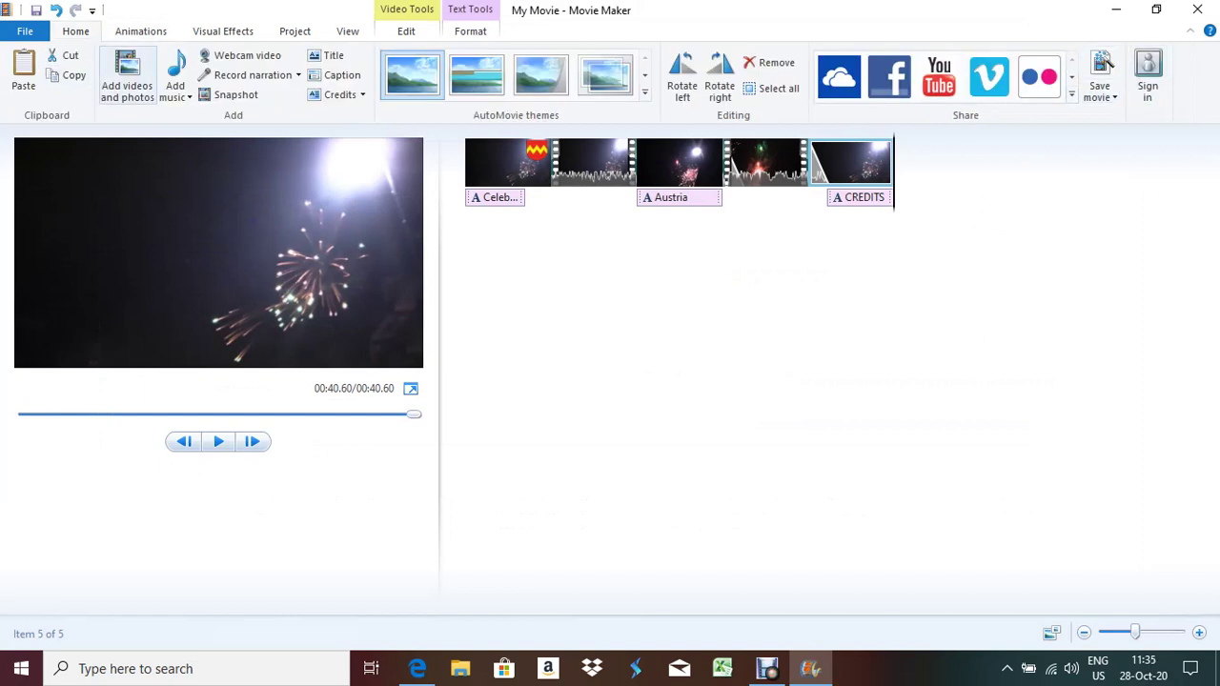
{"action": "left_click", "coordinate": [25, 30]}
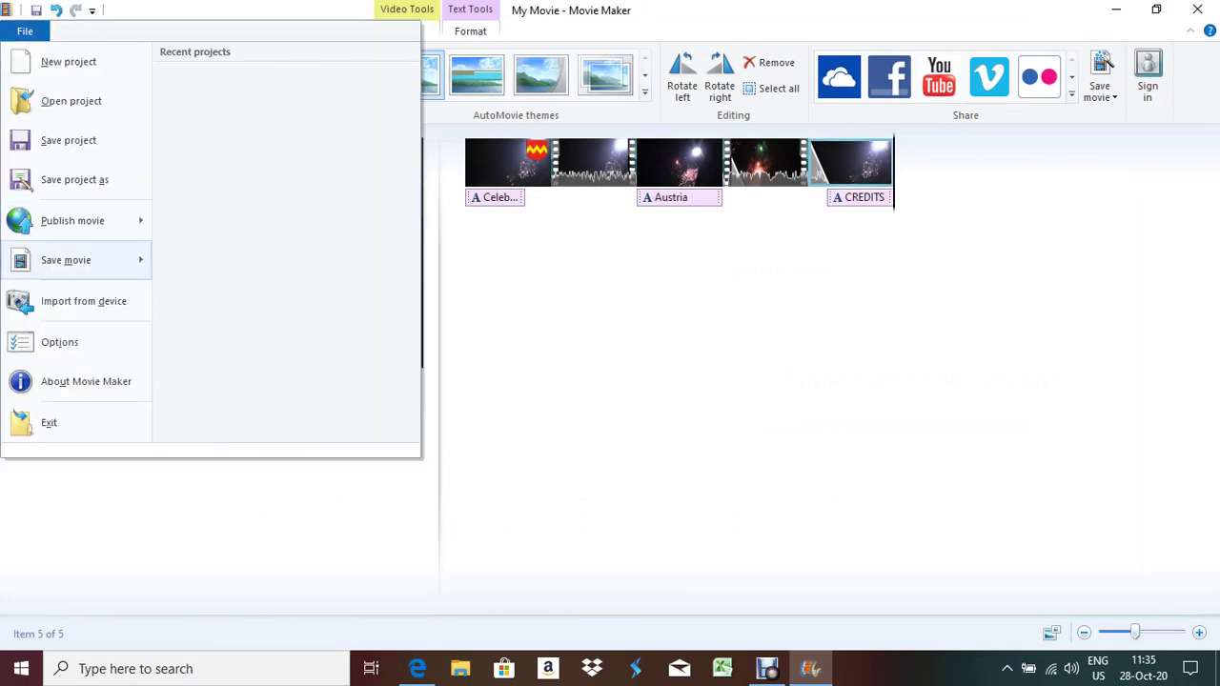
{"action": "mouse_move", "coordinate": [76, 259]}
{"action": "left_click", "coordinate": [233, 277]}
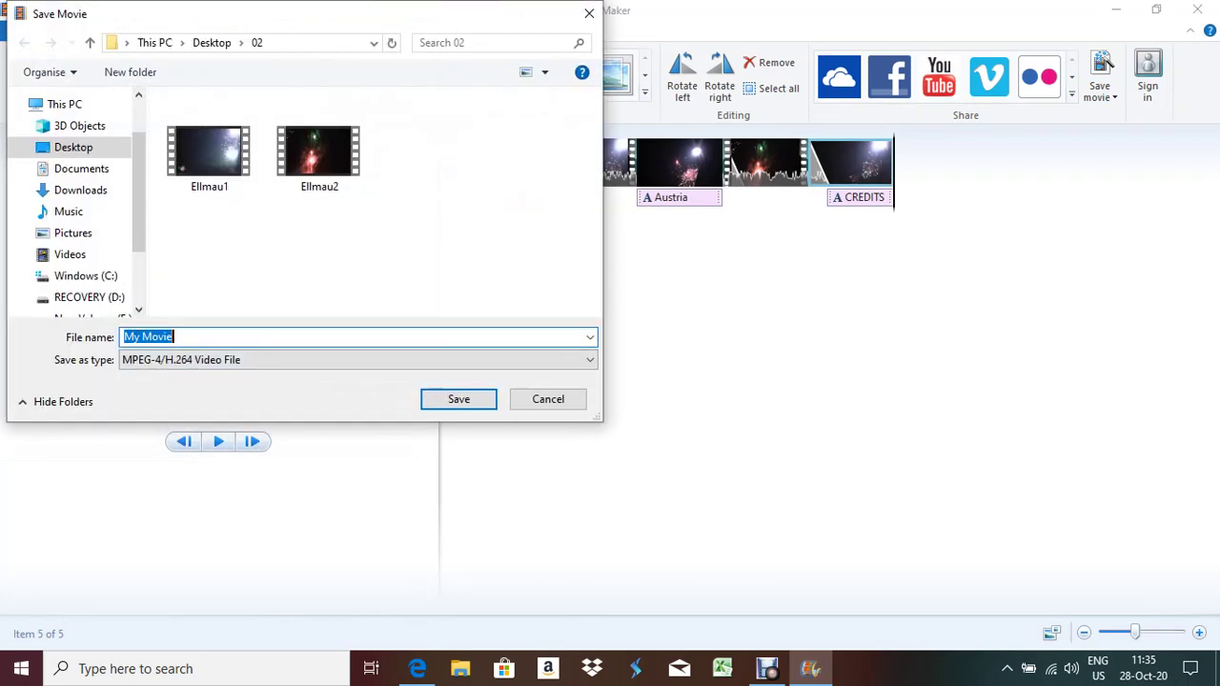
{"action": "type", "text": "Ellmau"}
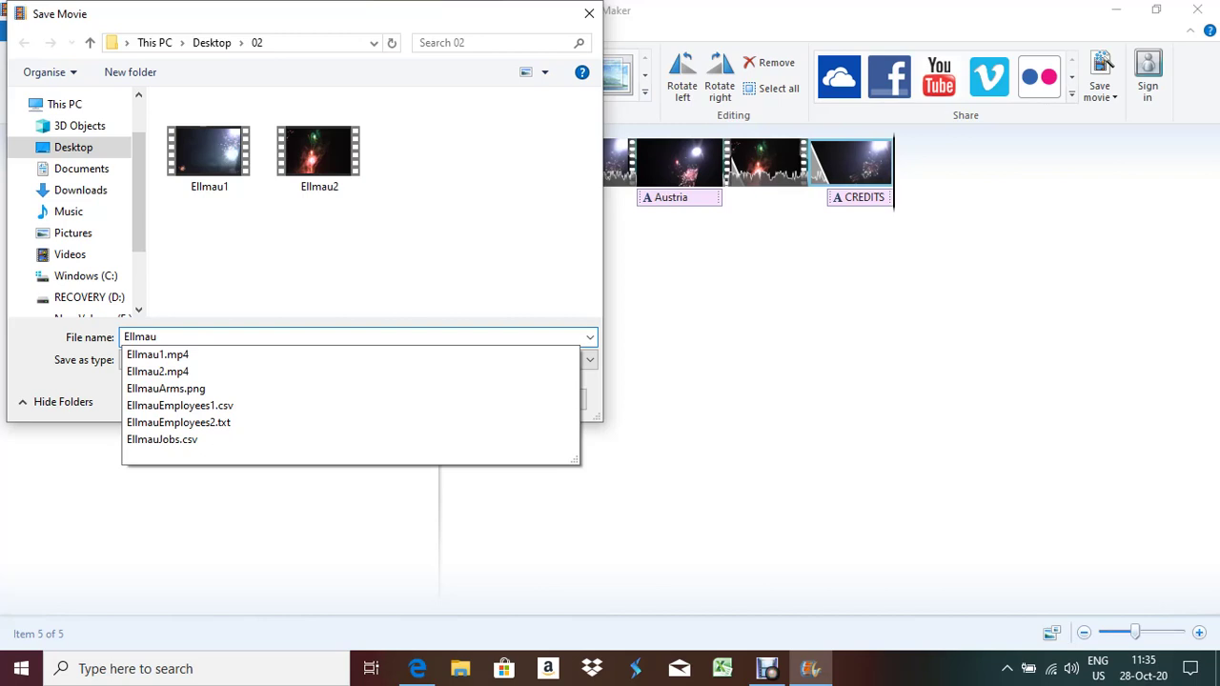
{"action": "type", "text": "1"}
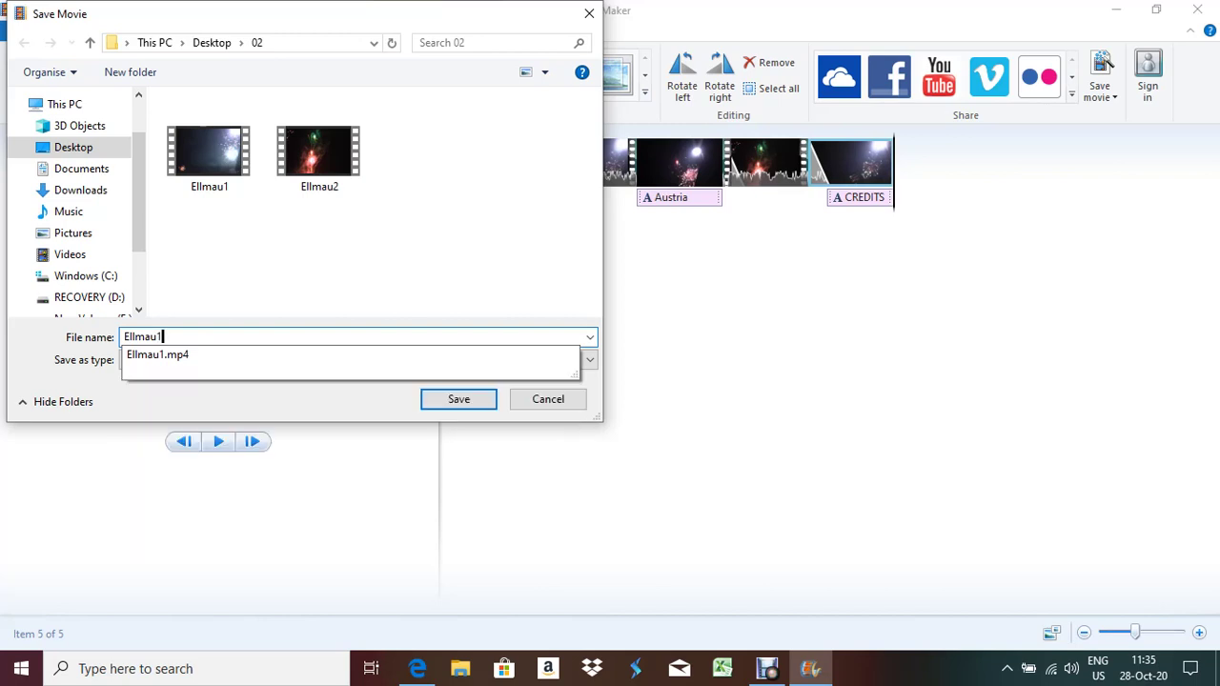
{"action": "key", "text": "BackSpace"}
{"action": "key", "text": "alt+Tab"}
{"action": "key", "text": "alt+Tab"}
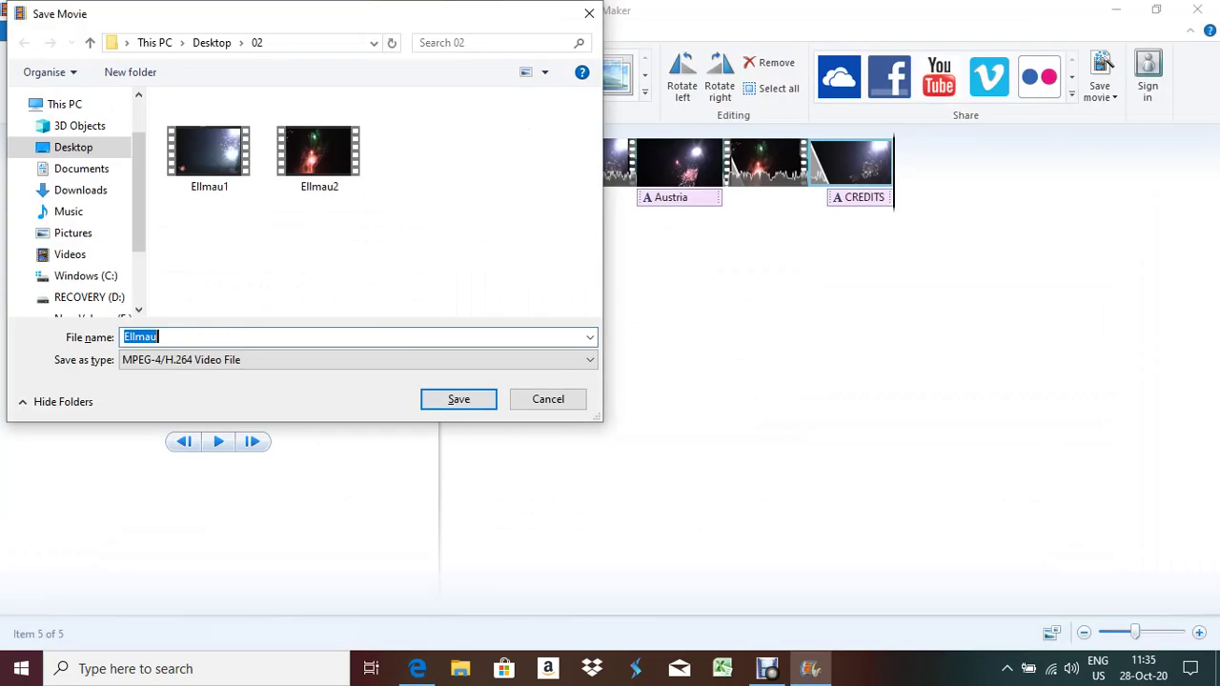
{"action": "key", "text": "End"}
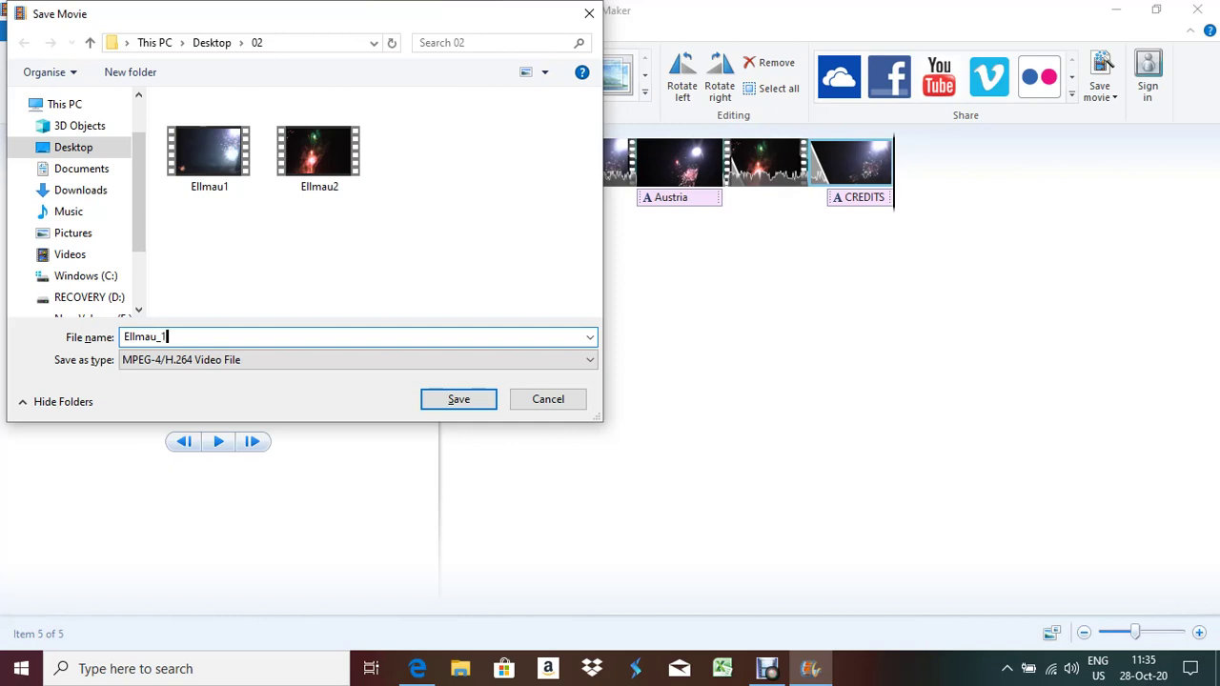
{"action": "key", "text": "Return"}
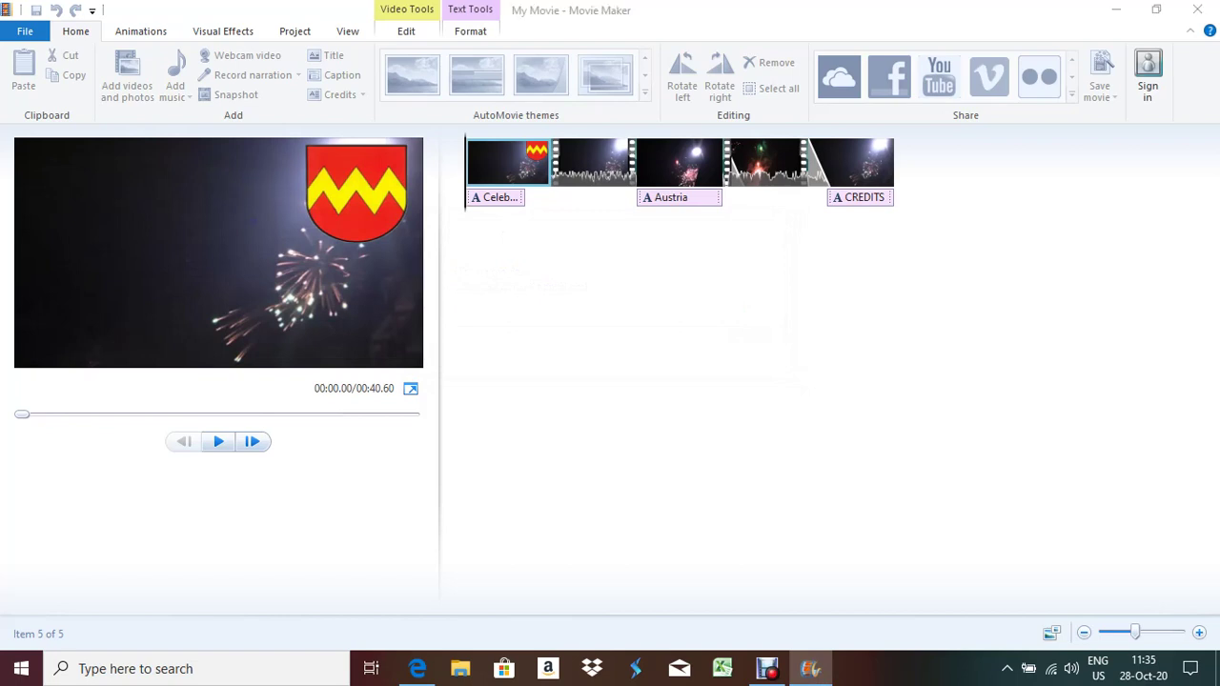
{"action": "key", "text": "Return"}
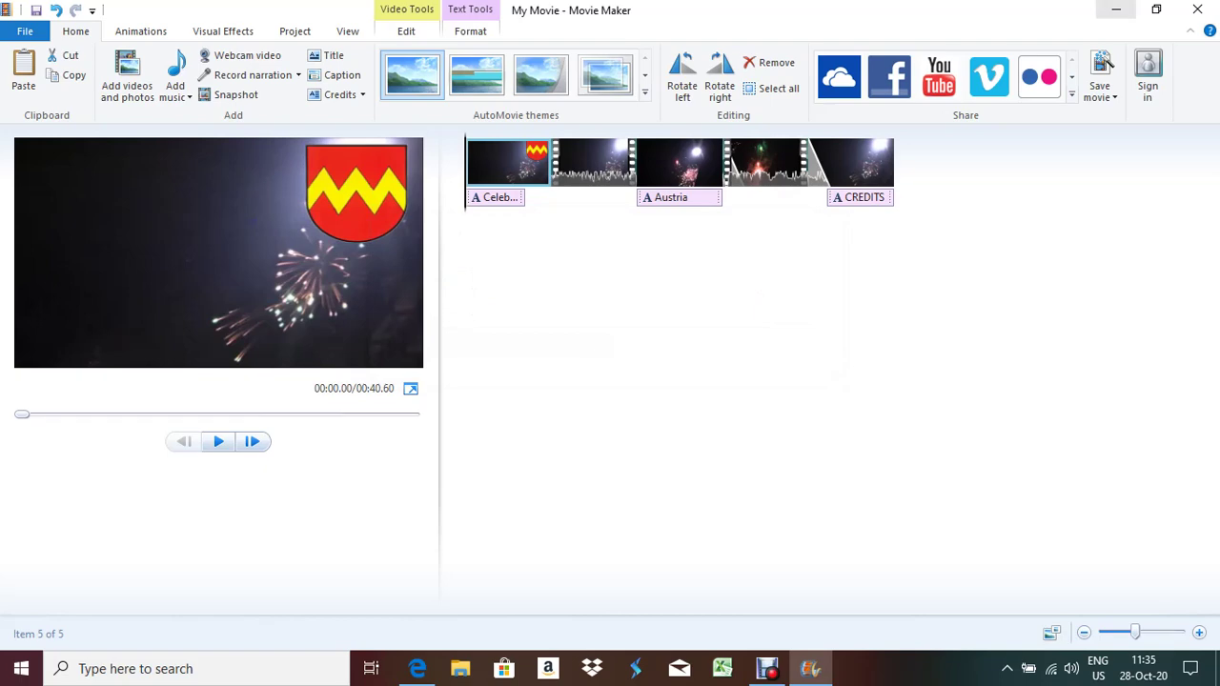
Minimise Movie Maker and scroll the question paper down to the Opera.mp3 trimming task
{"action": "left_click", "coordinate": [1116, 9]}
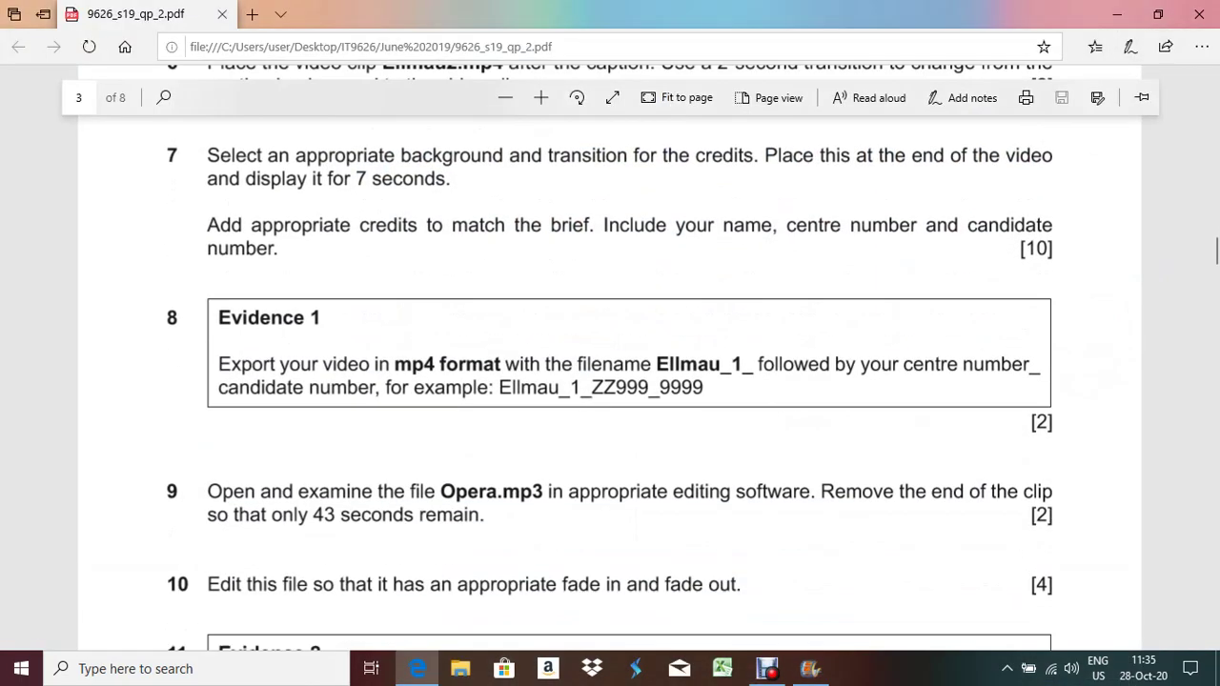
{"action": "scroll", "coordinate": [610, 381], "scroll_direction": "down", "scroll_amount": 1}
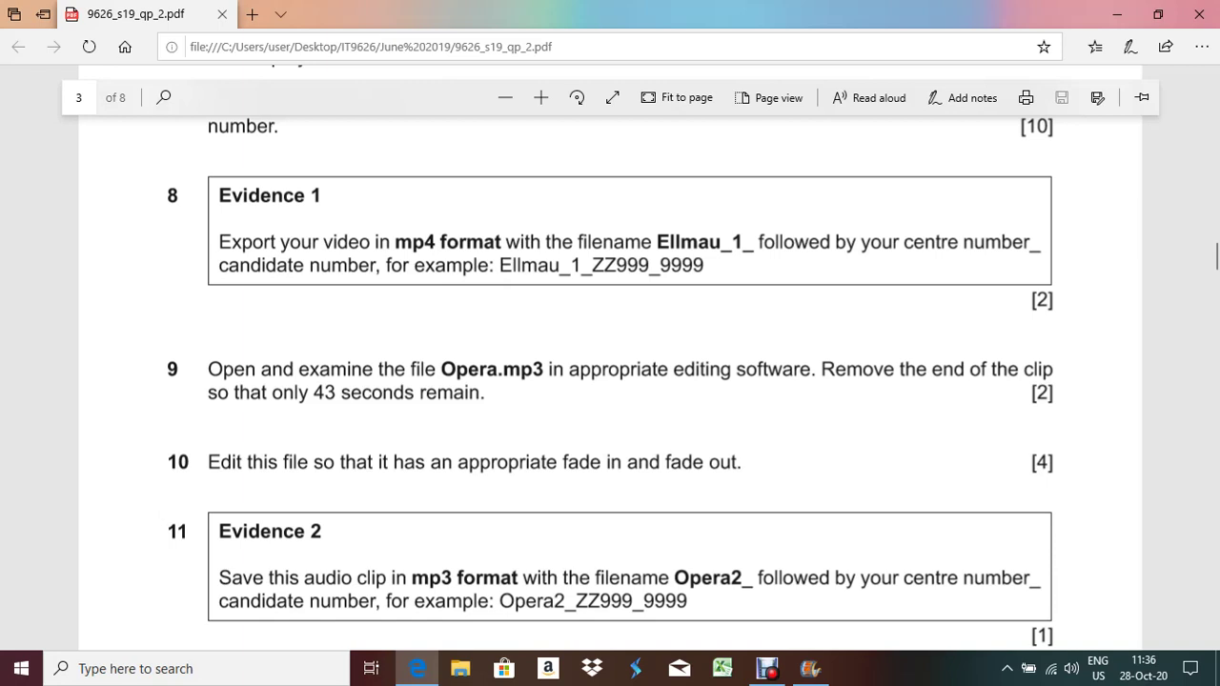
Launch Audacity from the desktop and dismiss its welcome message
{"action": "left_click", "coordinate": [418, 668]}
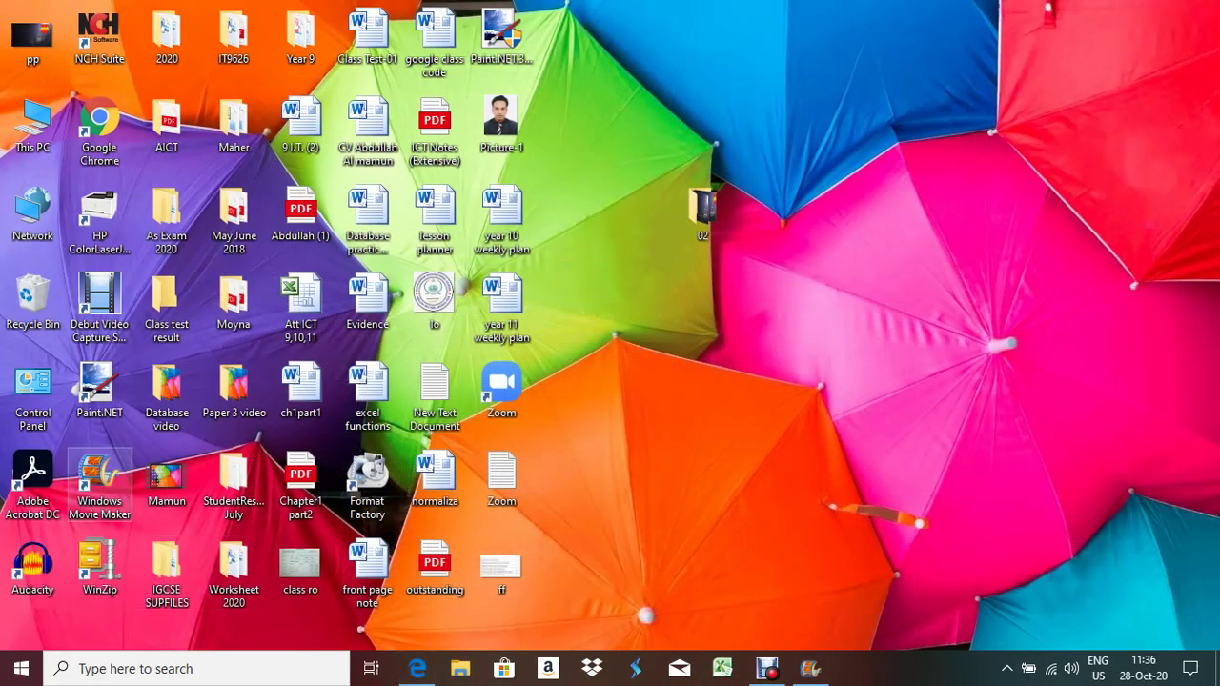
{"action": "double_click", "coordinate": [33, 567]}
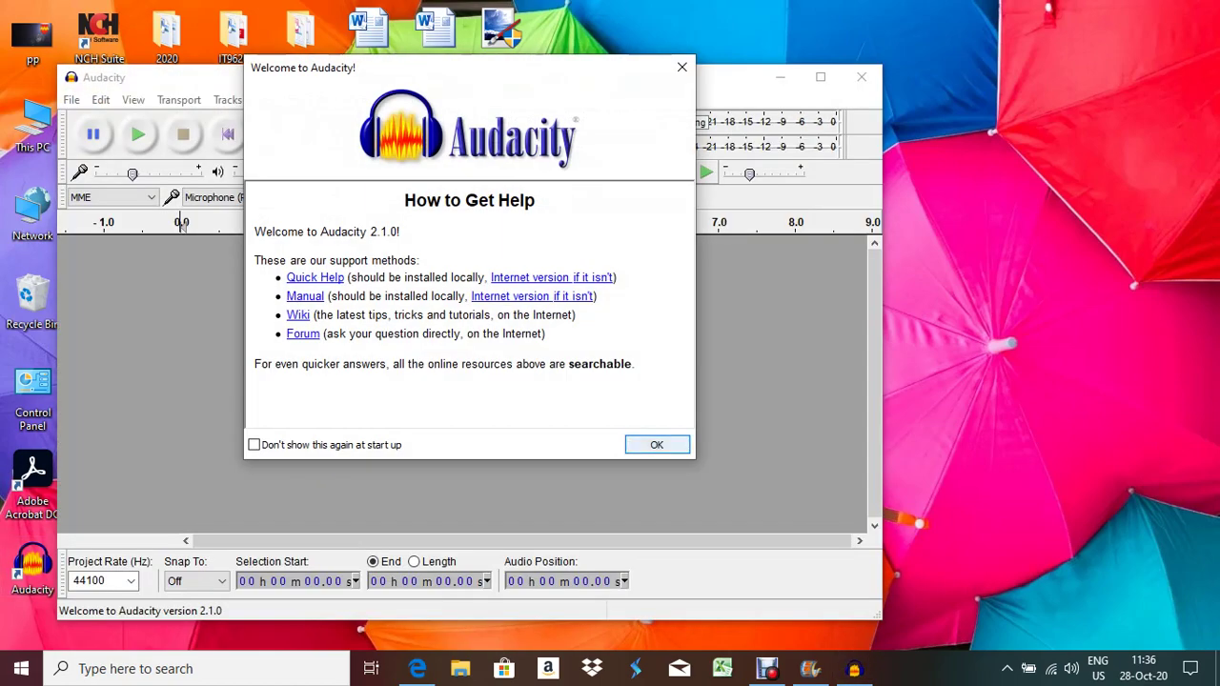
{"action": "left_click", "coordinate": [657, 444]}
Import Opera.mp3 from the 02 folder on the Desktop
{"action": "left_click", "coordinate": [71, 99]}
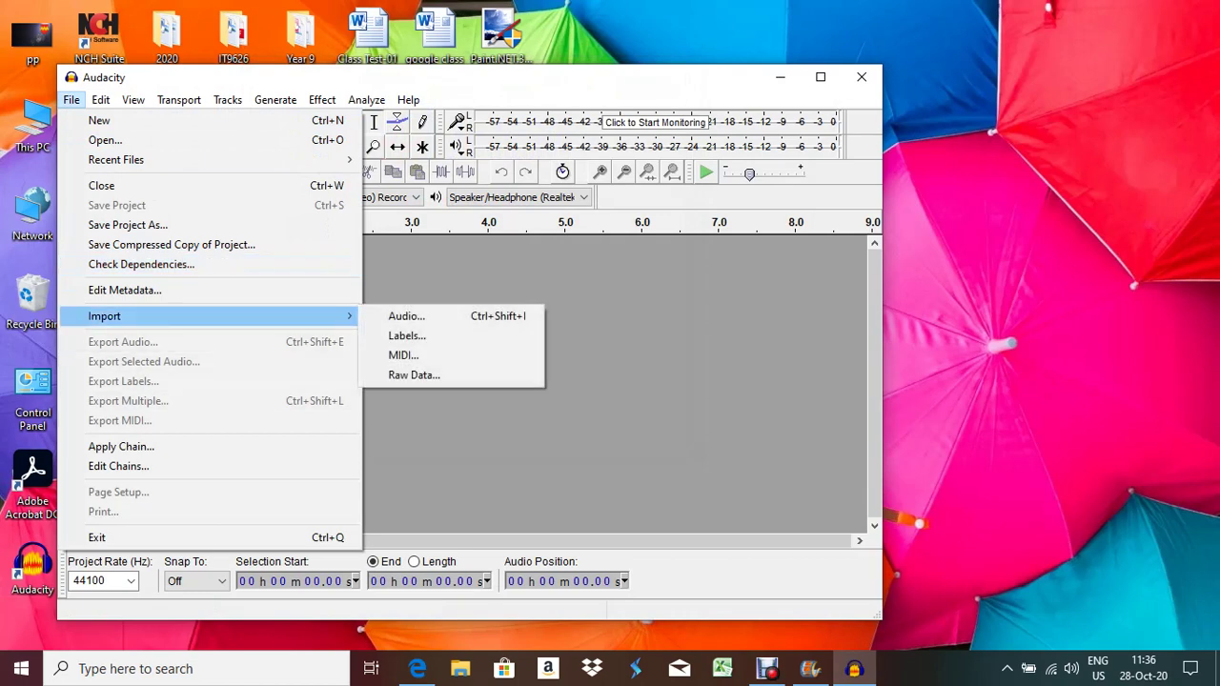
{"action": "mouse_move", "coordinate": [286, 316]}
{"action": "left_click", "coordinate": [410, 316]}
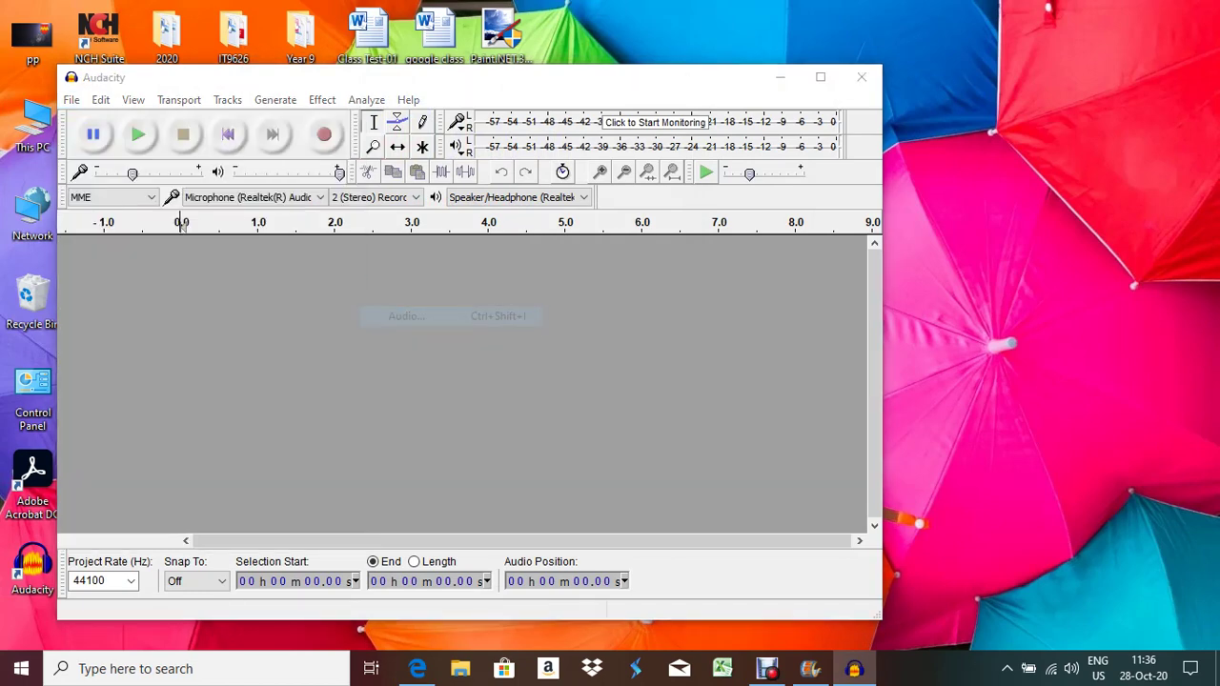
{"action": "left_click", "coordinate": [108, 249]}
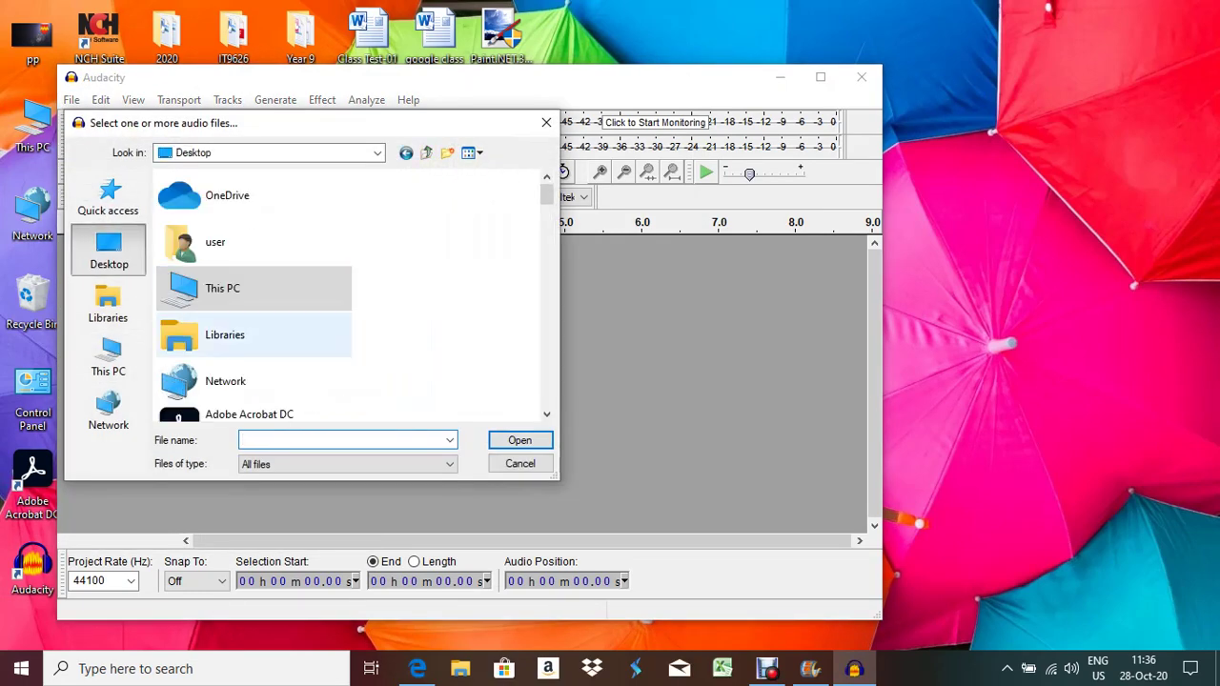
{"action": "scroll", "coordinate": [253, 286], "scroll_direction": "down", "scroll_amount": 5}
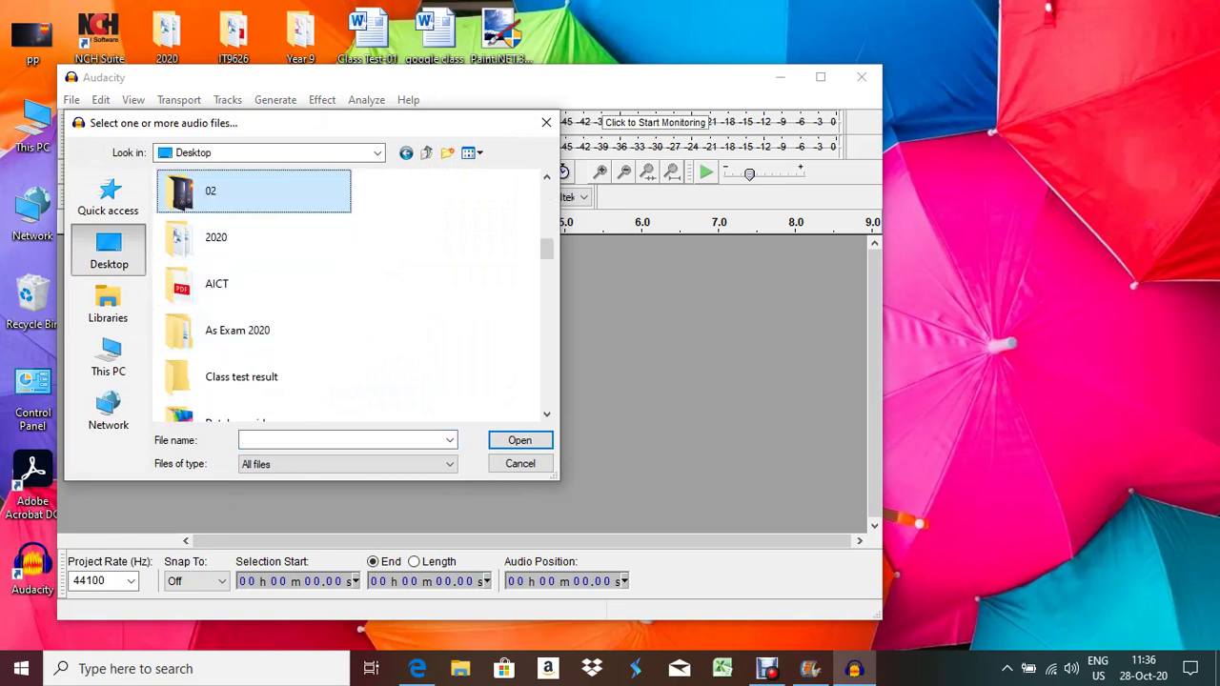
{"action": "double_click", "coordinate": [204, 191]}
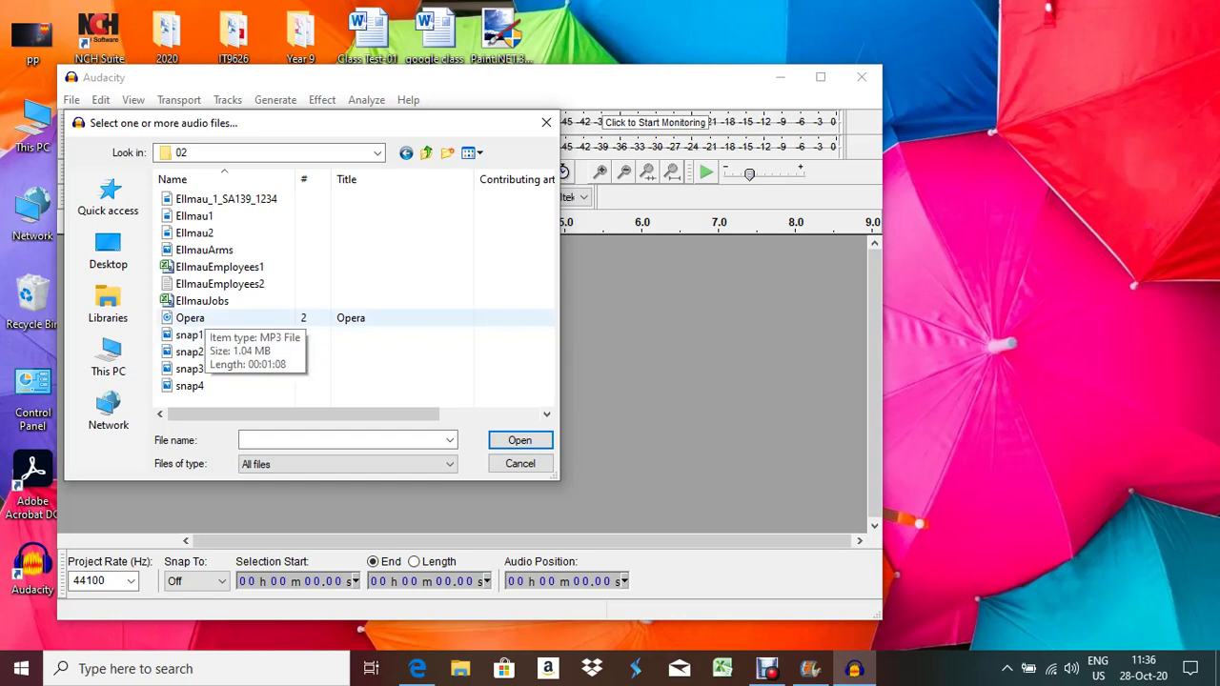
{"action": "double_click", "coordinate": [191, 318]}
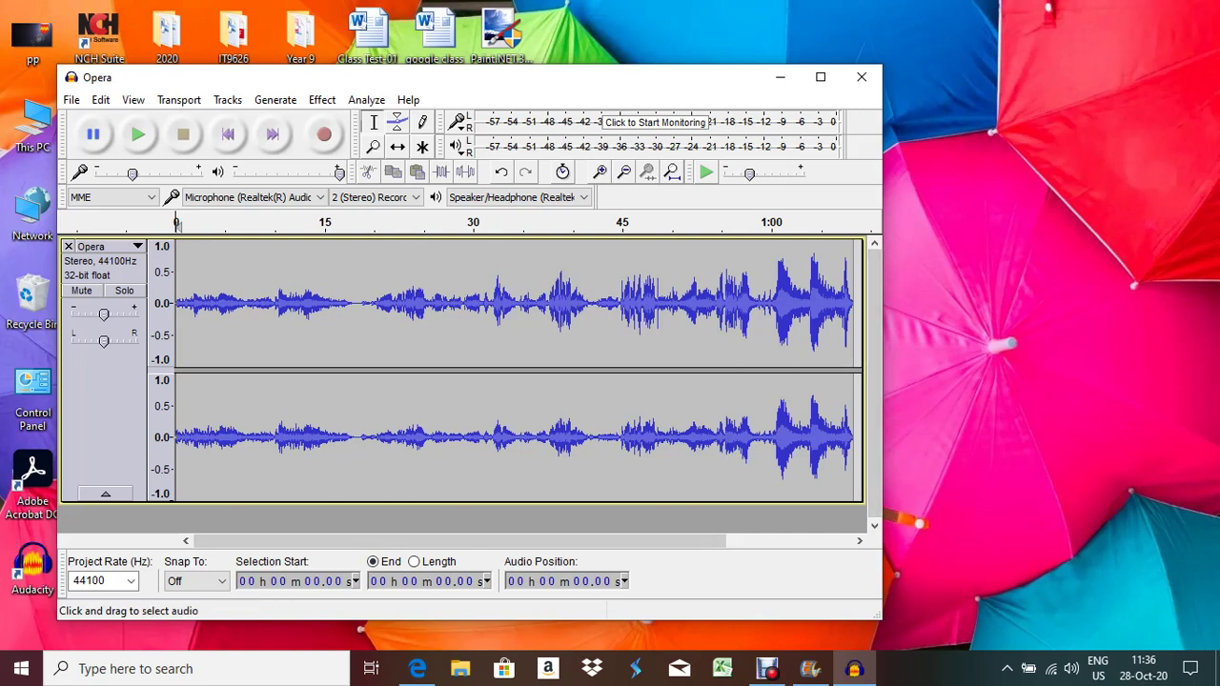
Cut everything after 43.00 seconds from the Opera track, then bring the exam paper forward
{"action": "key", "text": "End"}
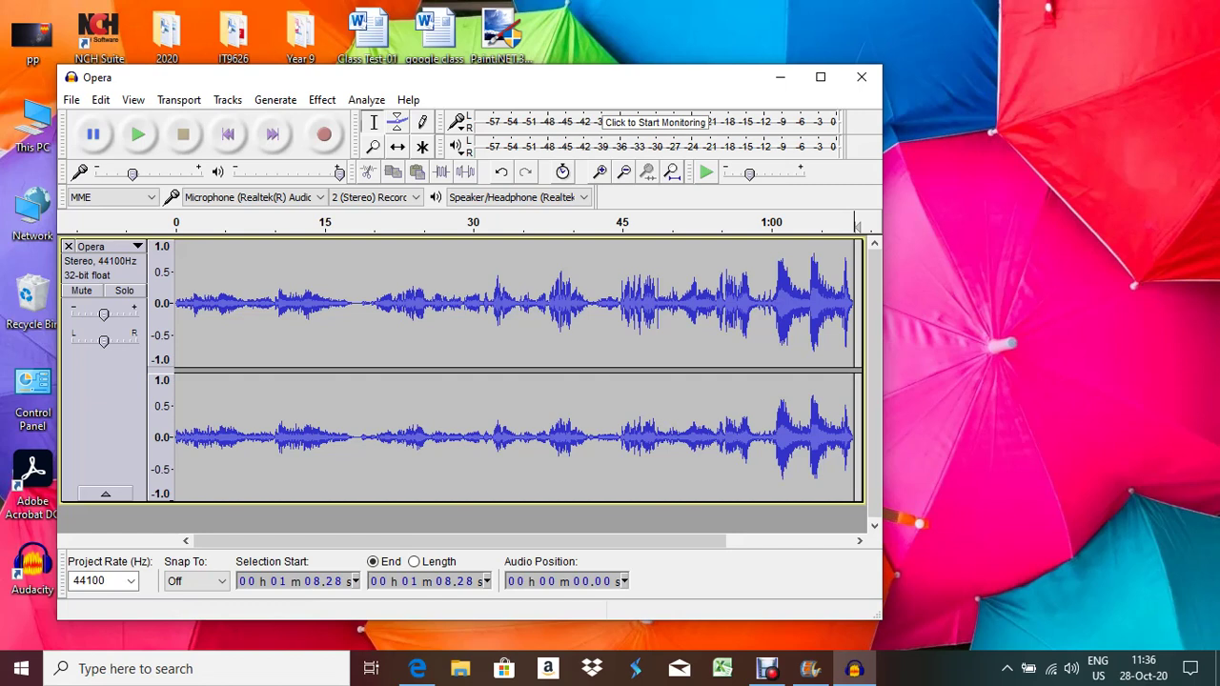
{"action": "left_click", "coordinate": [282, 581]}
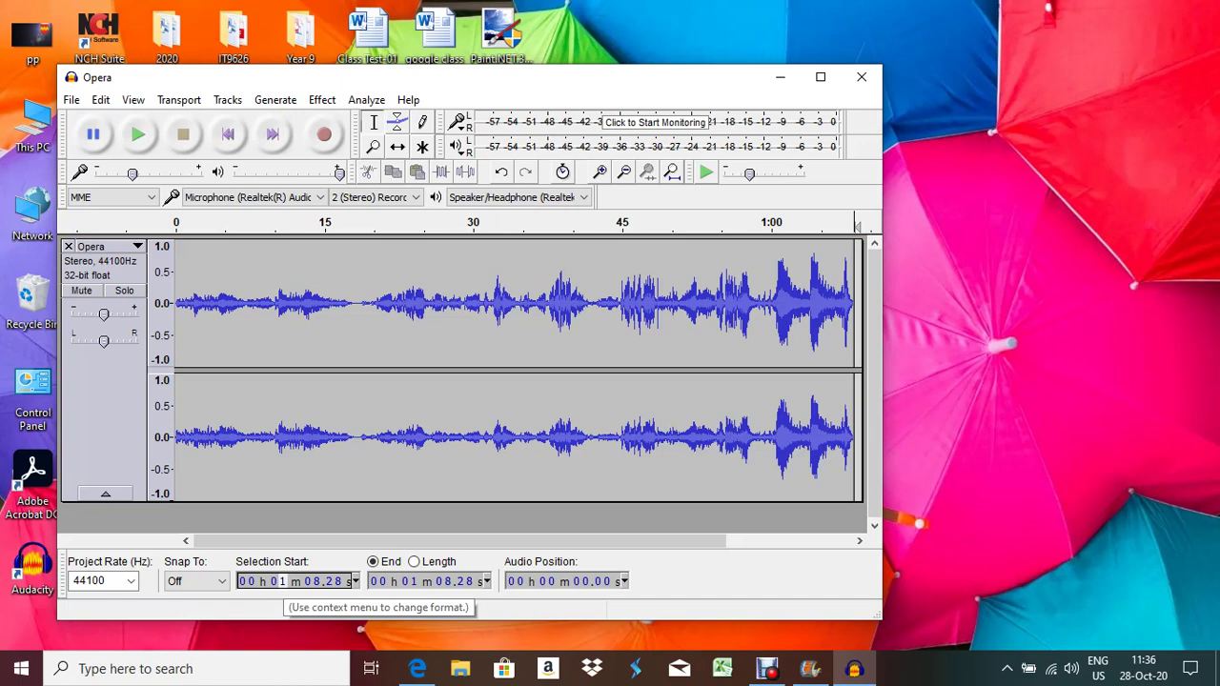
{"action": "type", "text": "0 m "}
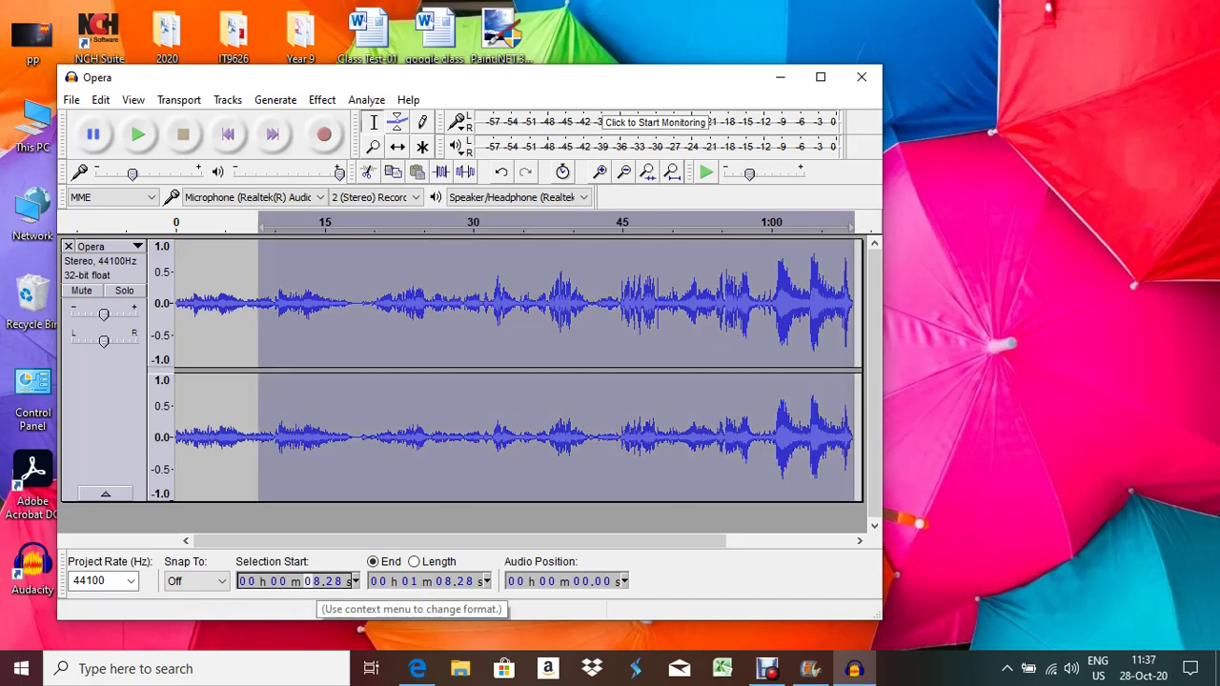
{"action": "type", "text": "43."}
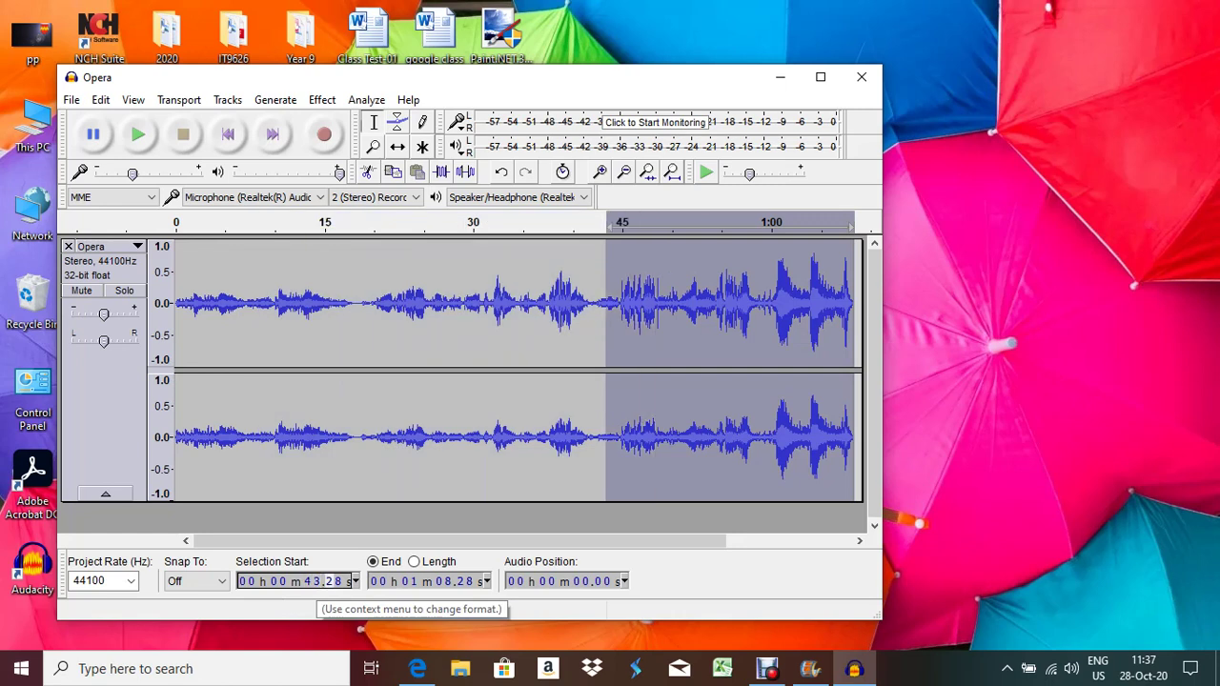
{"action": "type", "text": "00"}
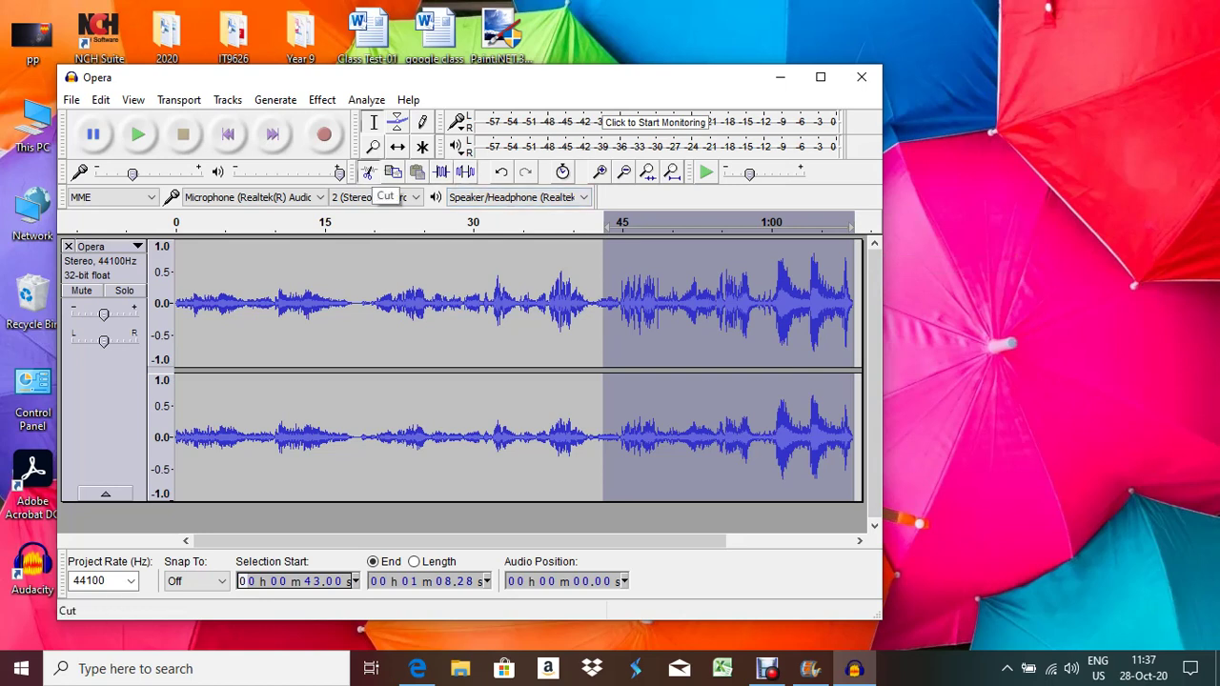
{"action": "left_click", "coordinate": [367, 171]}
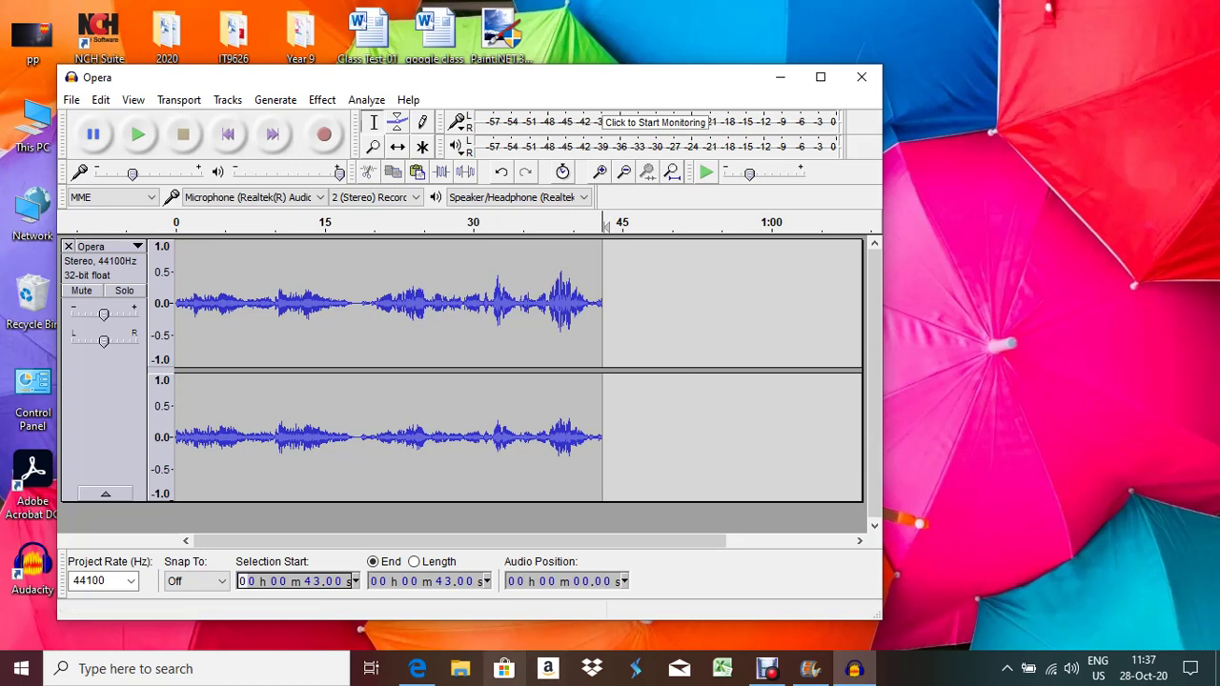
{"action": "left_click", "coordinate": [417, 668]}
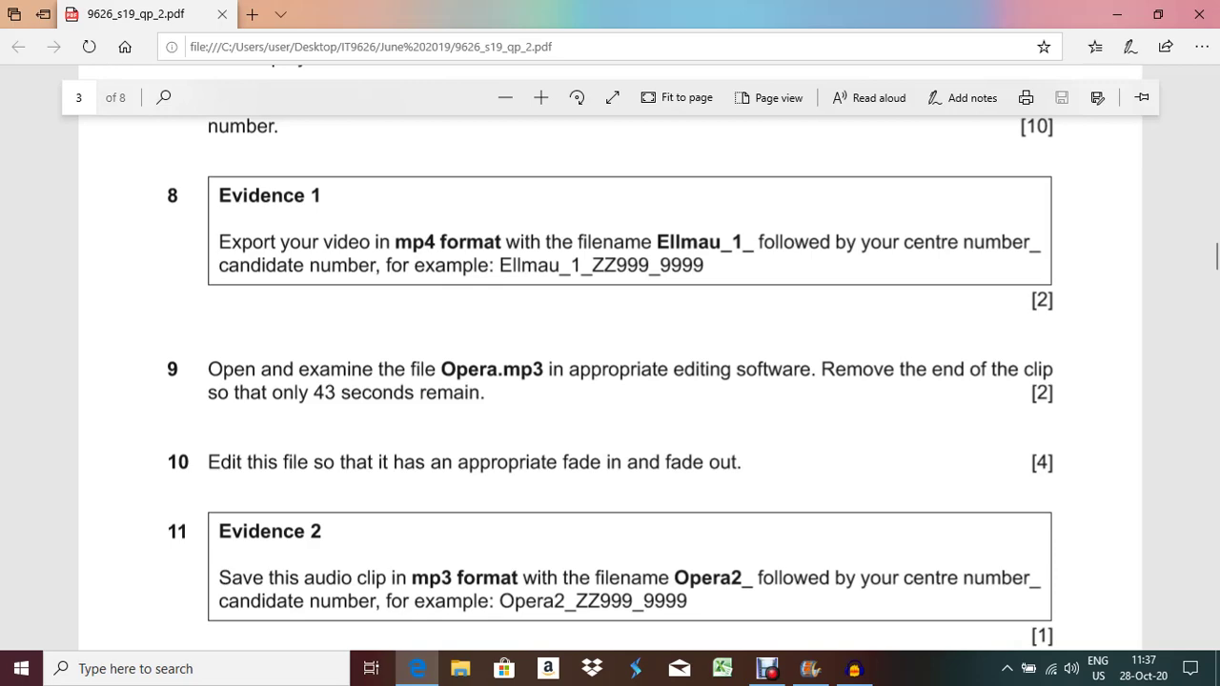
Switch from the exam paper back to Audacity's 43-second Opera track
{"action": "key", "text": "alt+Tab"}
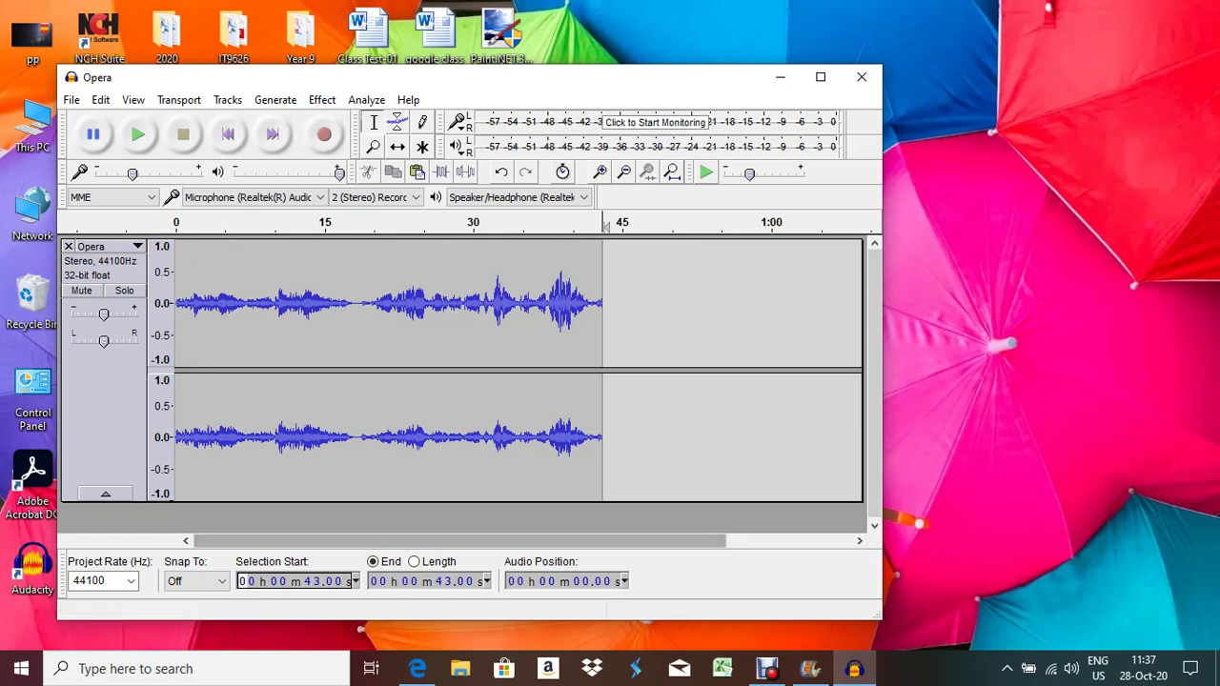
Select 0.00 to 5.00 seconds of the Opera clip and apply Fade In
{"action": "left_click", "coordinate": [307, 581]}
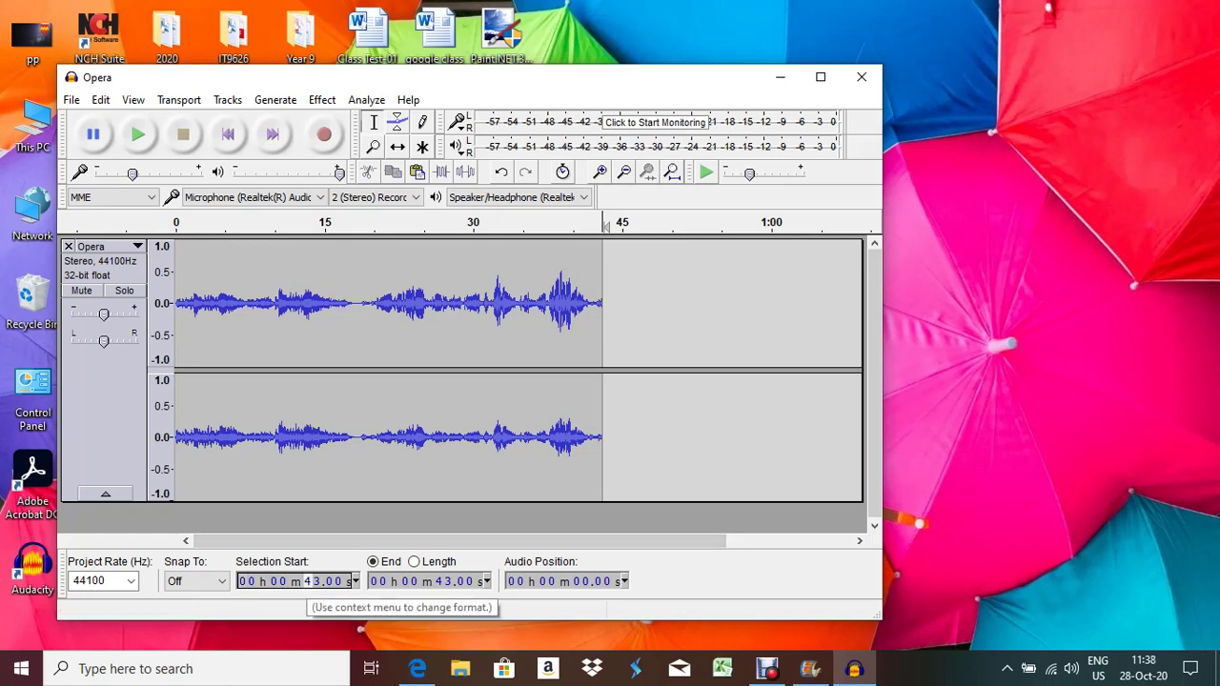
{"action": "type", "text": "00"}
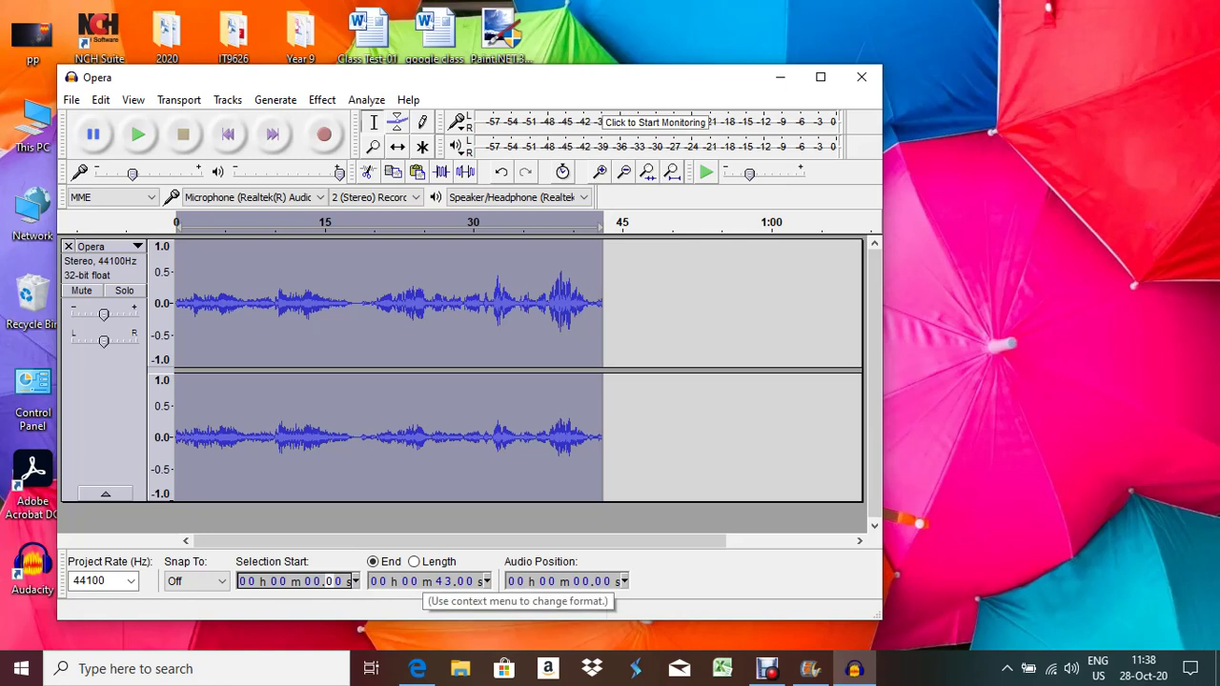
{"action": "left_click", "coordinate": [441, 581]}
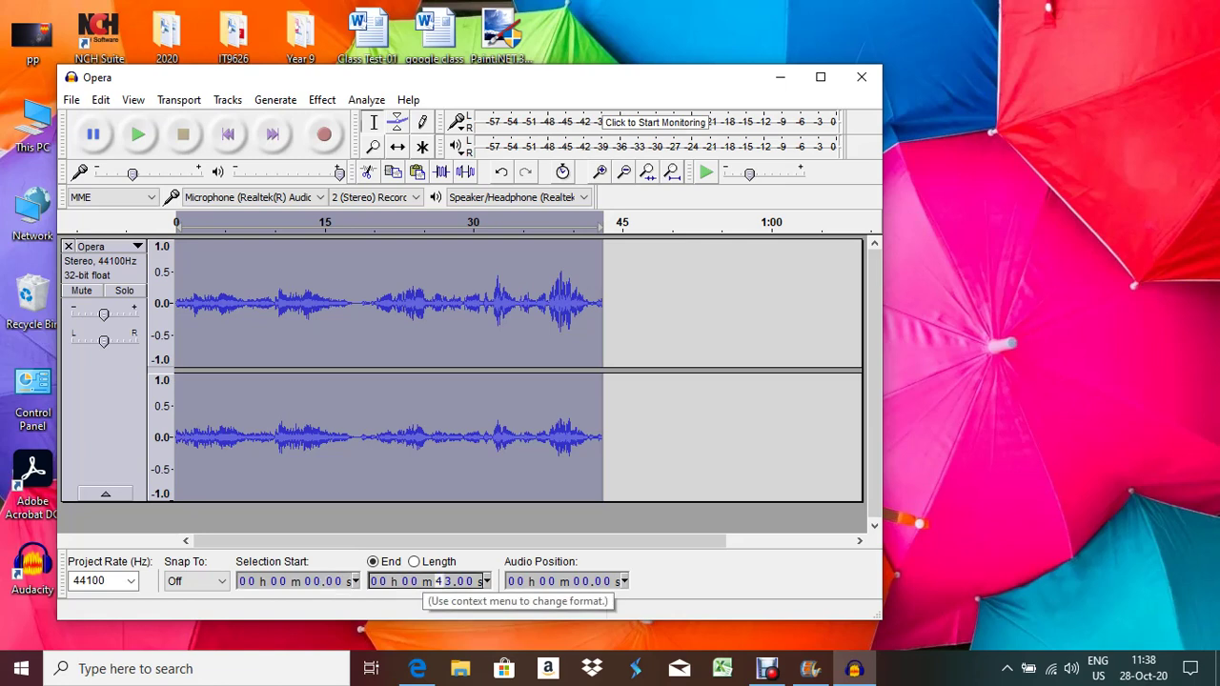
{"action": "type", "text": "0"}
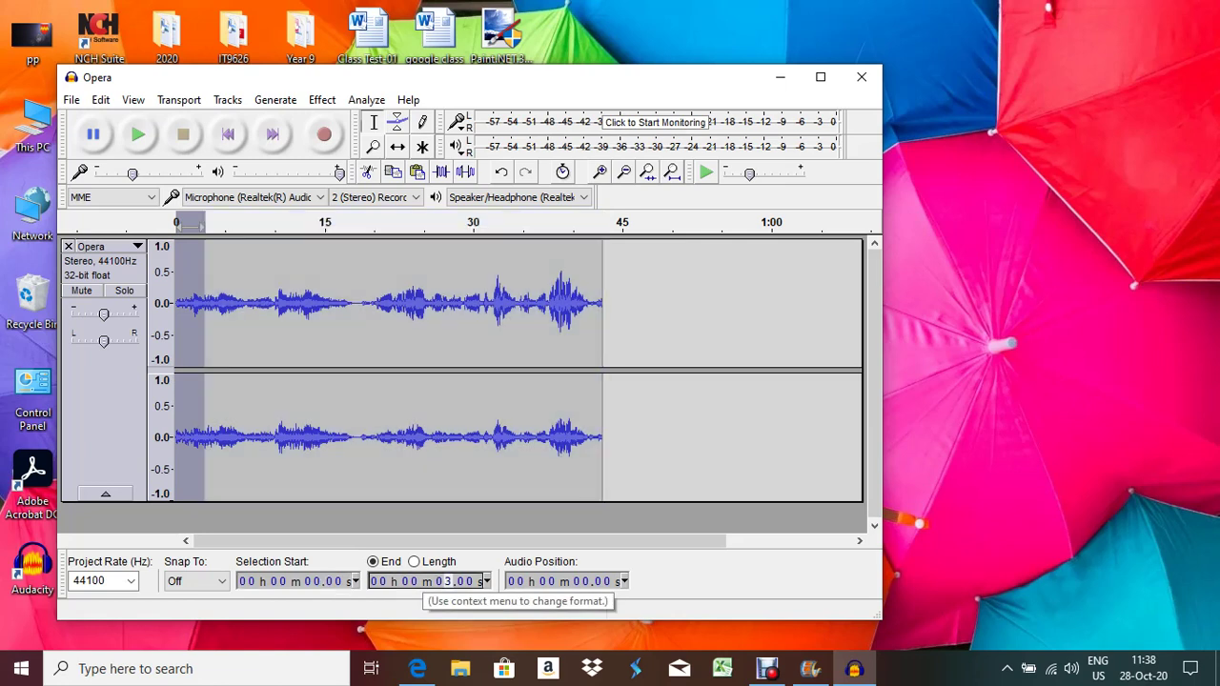
{"action": "type", "text": "5"}
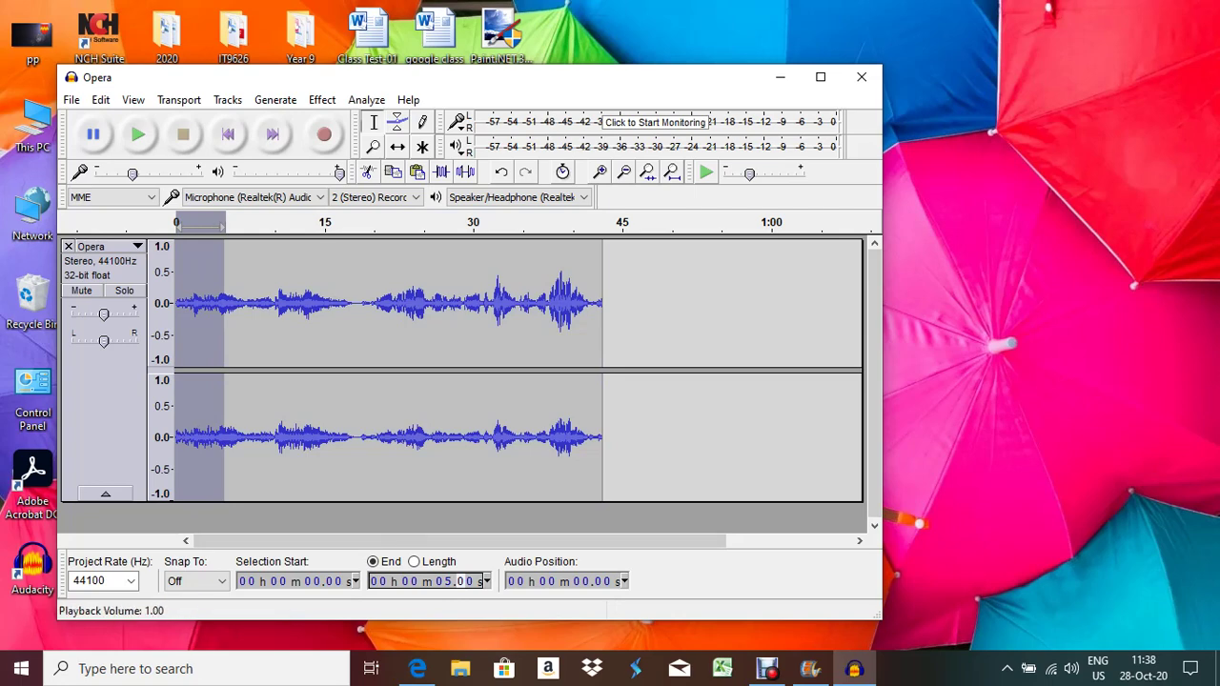
{"action": "left_click", "coordinate": [322, 99]}
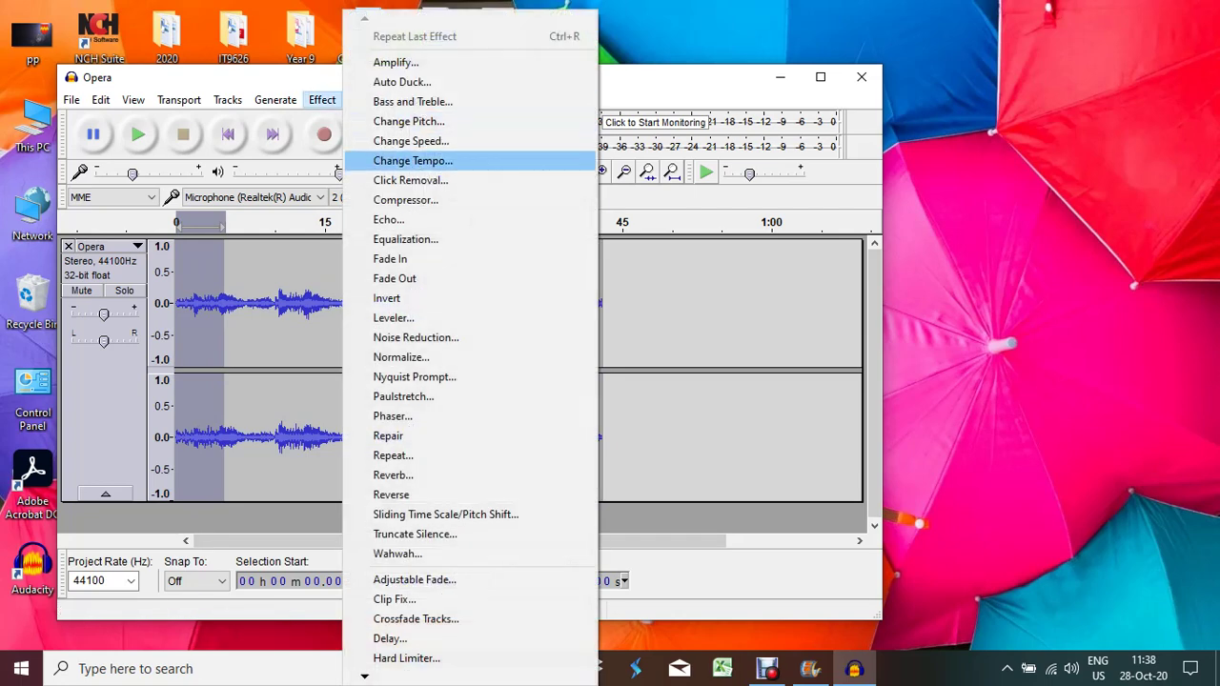
{"action": "left_click", "coordinate": [390, 258]}
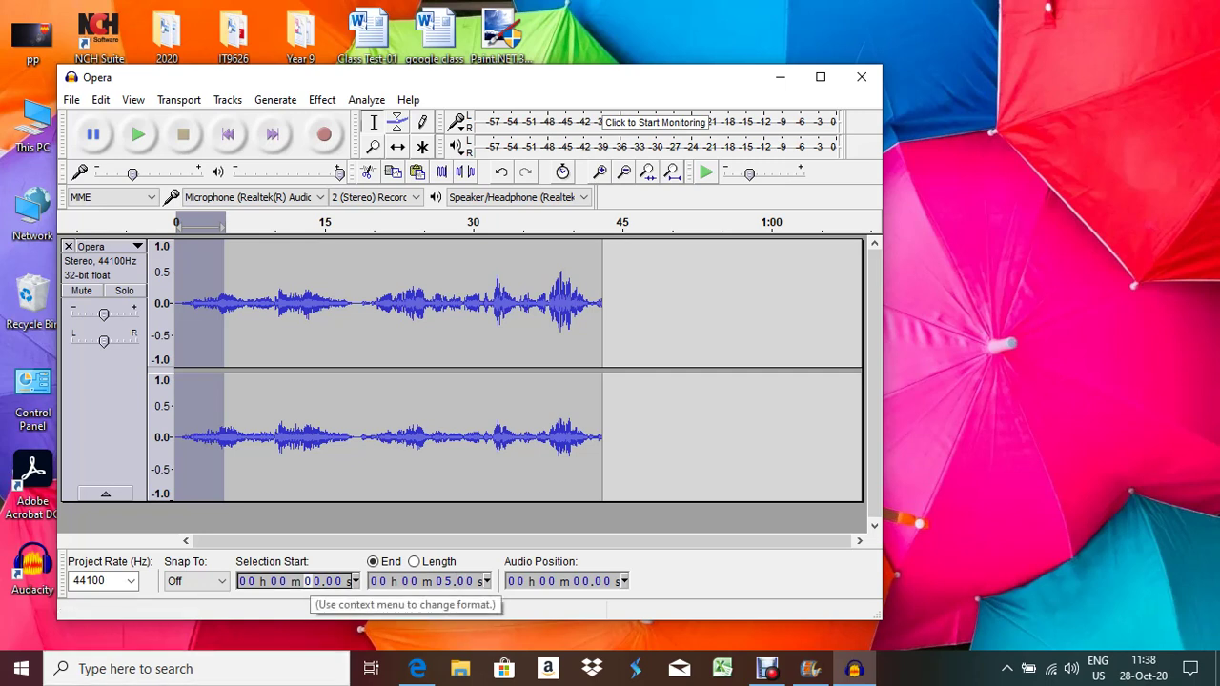
Apply Fade Out to the 38–43 second selection, then play the clip from near the start
{"action": "left_click", "coordinate": [473, 222]}
{"action": "left_click", "coordinate": [554, 222]}
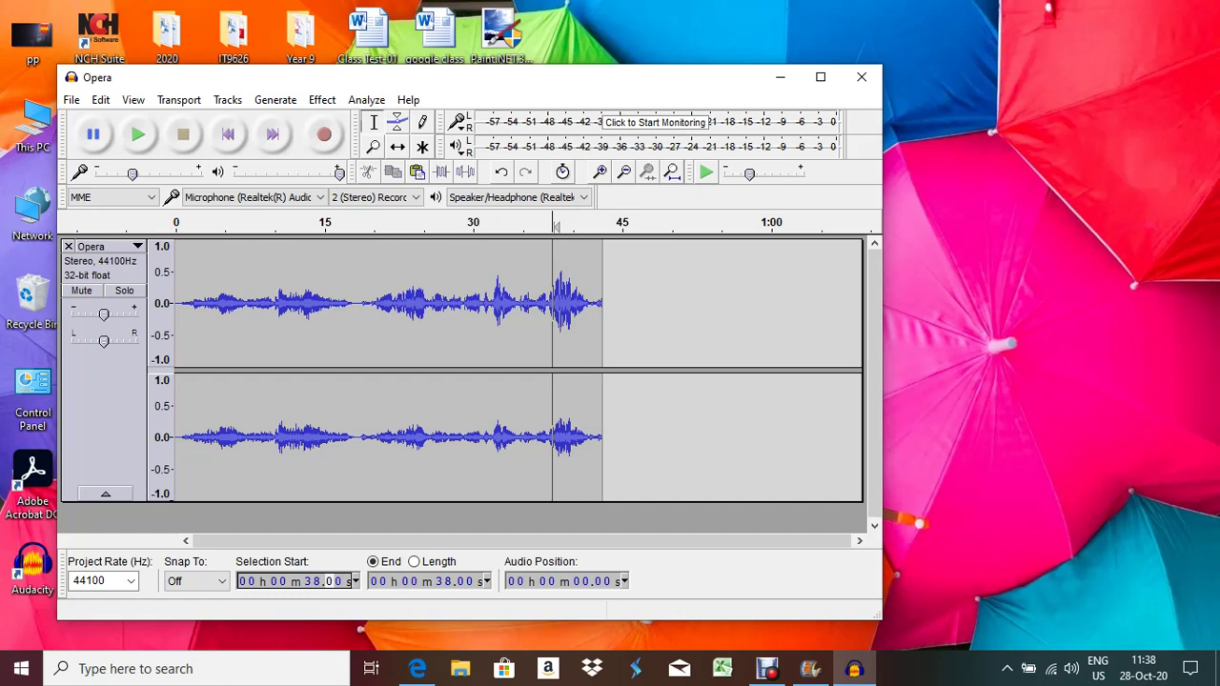
{"action": "left_click", "coordinate": [426, 581]}
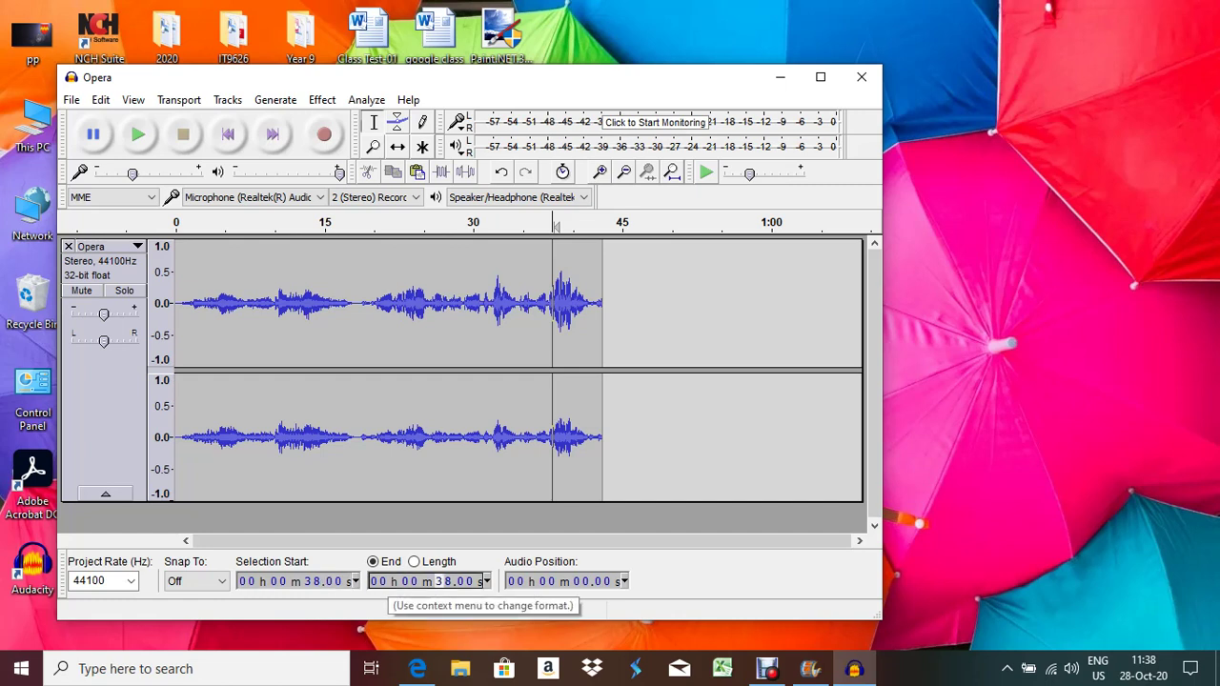
{"action": "type", "text": "43"}
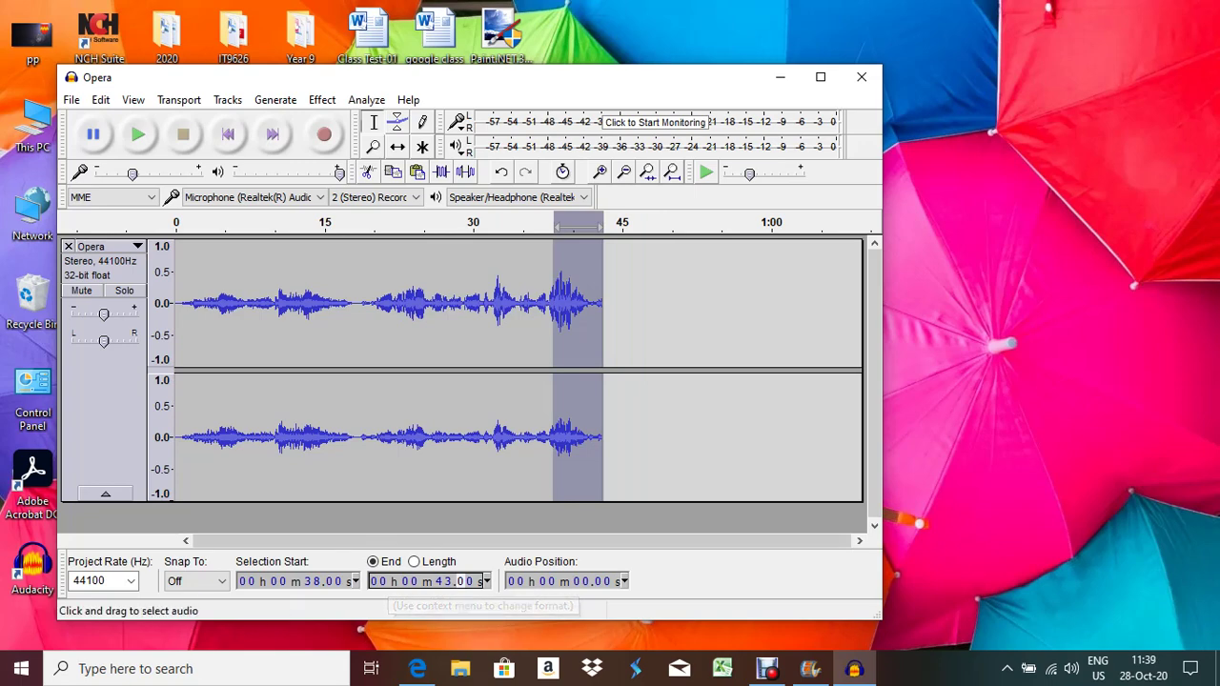
{"action": "left_click", "coordinate": [322, 99]}
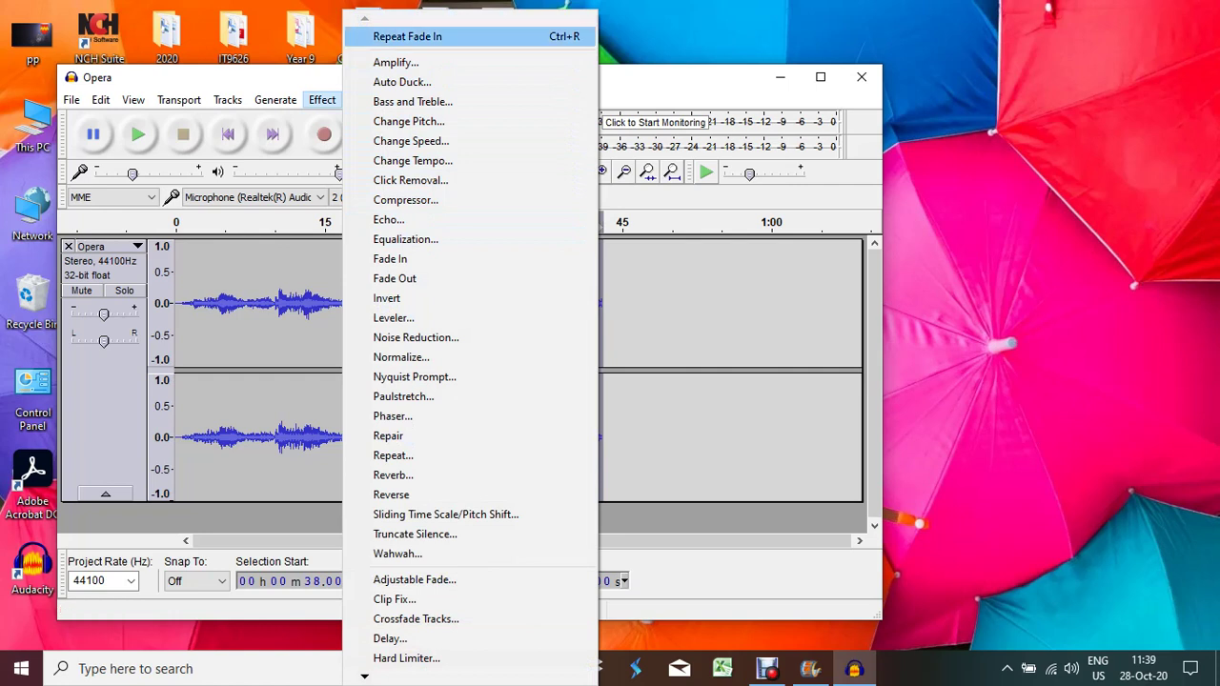
{"action": "key", "text": "Return"}
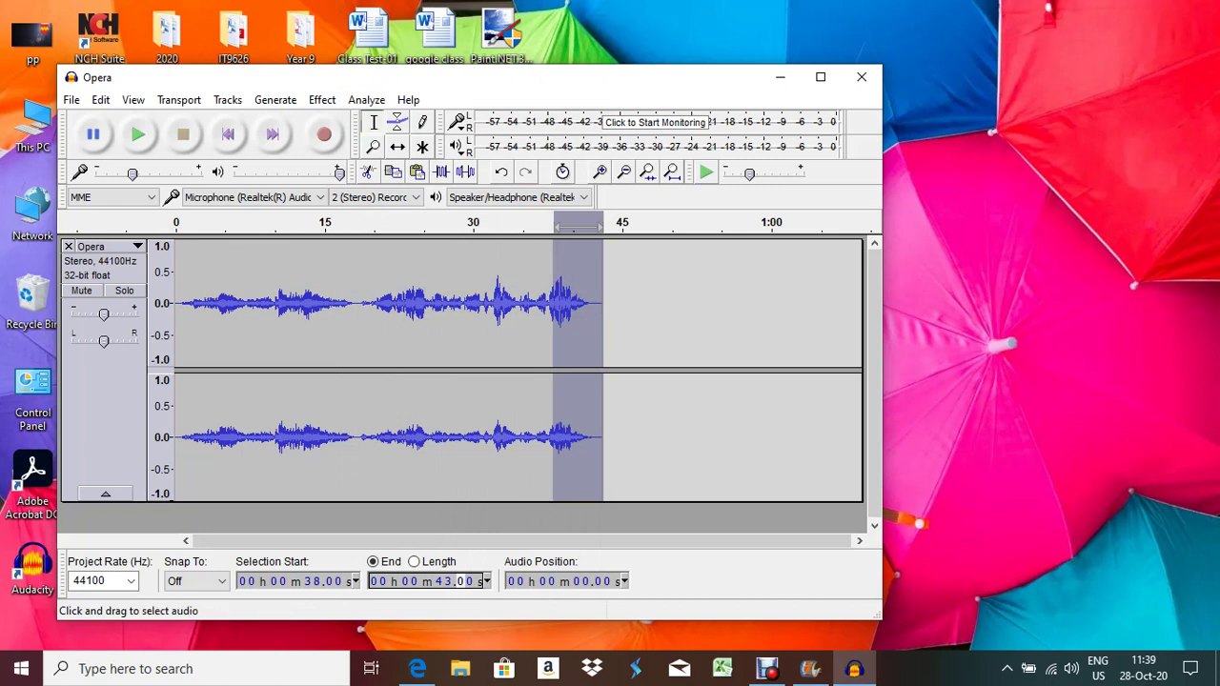
{"action": "left_click", "coordinate": [180, 305]}
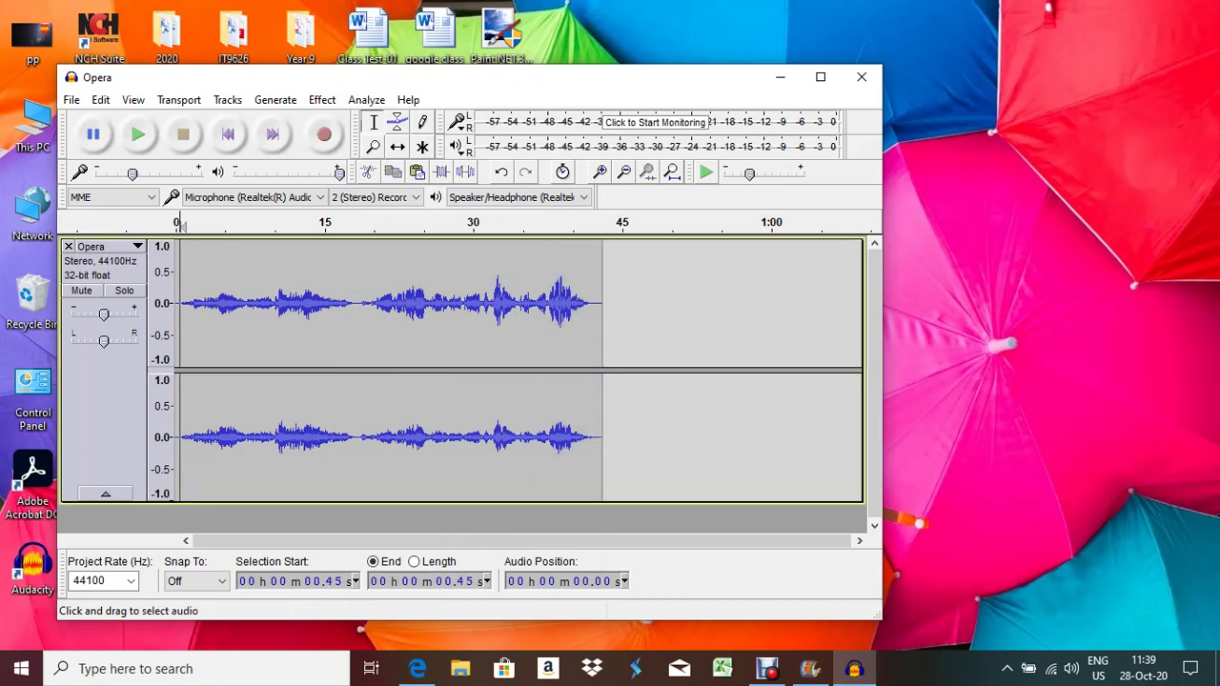
{"action": "left_click", "coordinate": [138, 138]}
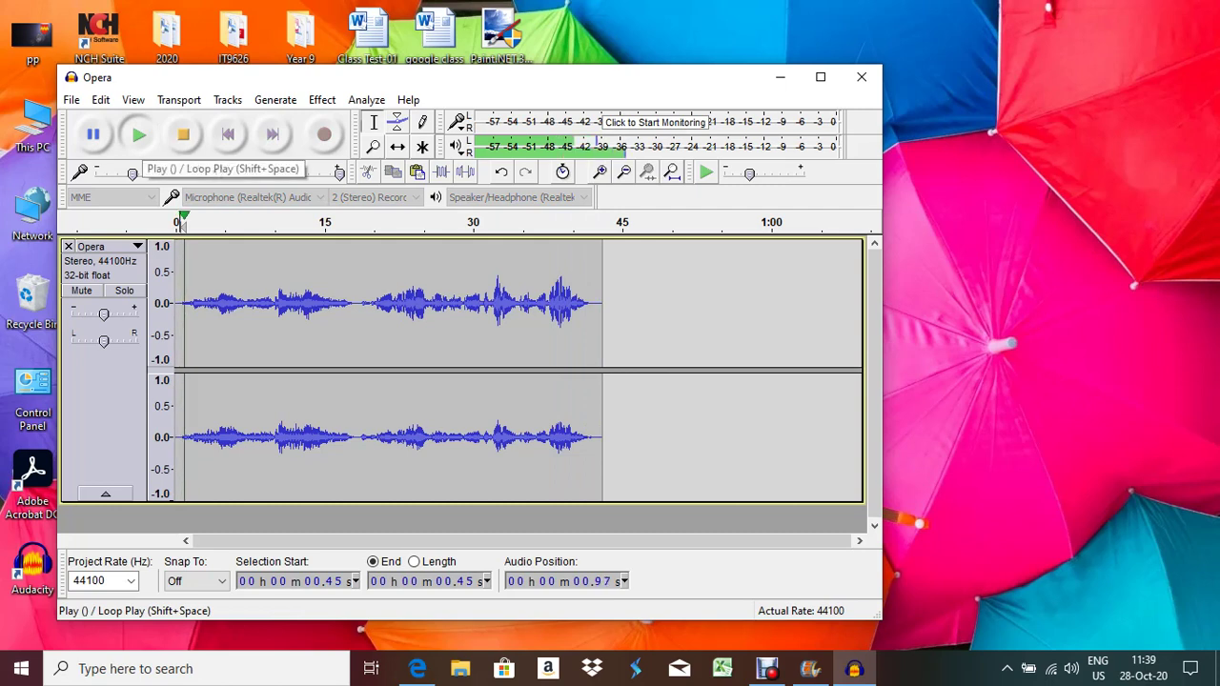
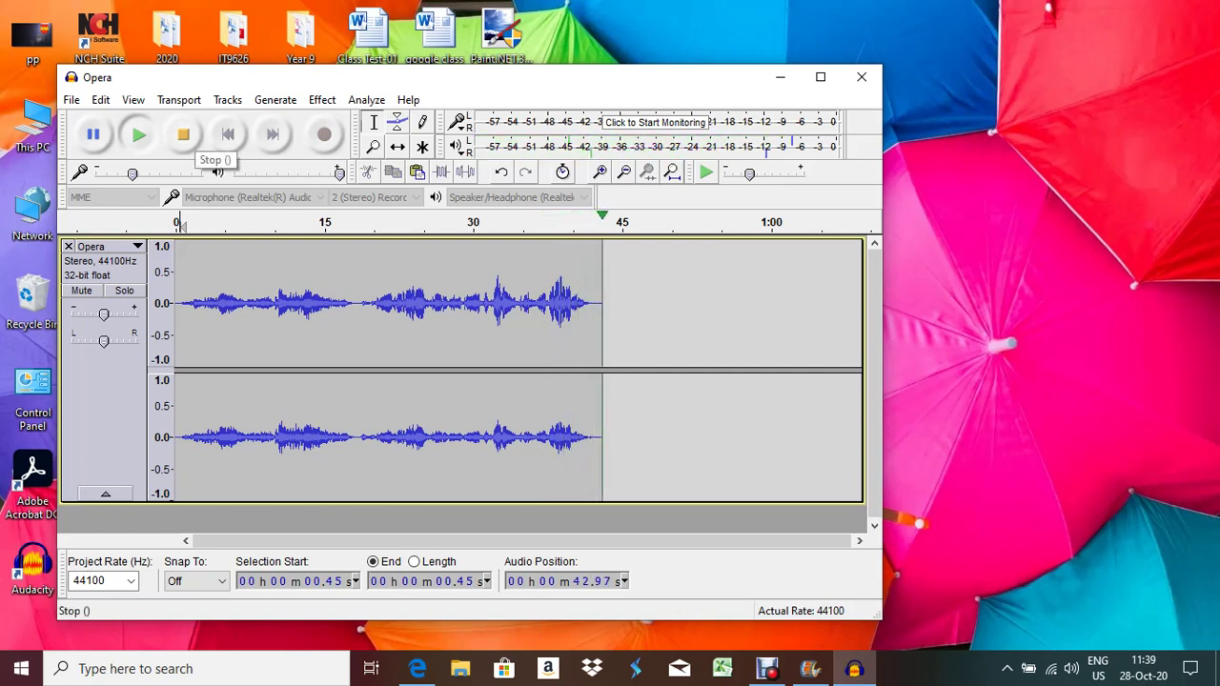
Stop the Opera clip playback, review the question paper, then open Audacity's File menu
{"action": "left_click", "coordinate": [182, 138]}
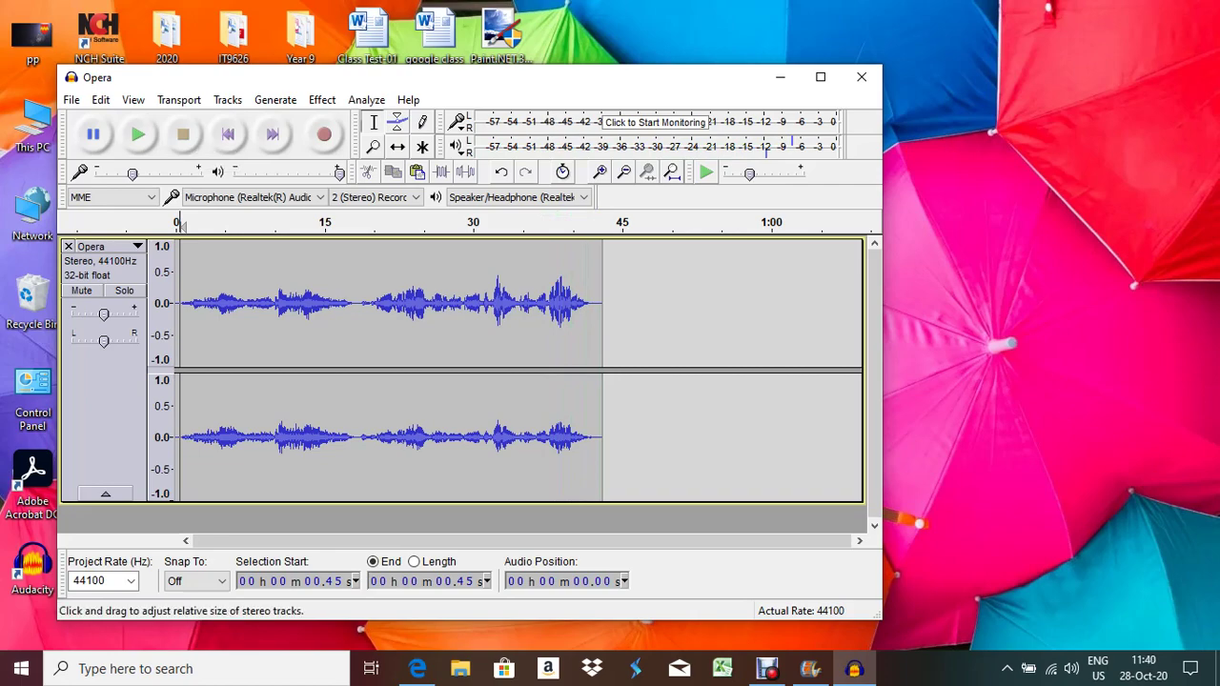
{"action": "left_click", "coordinate": [416, 668]}
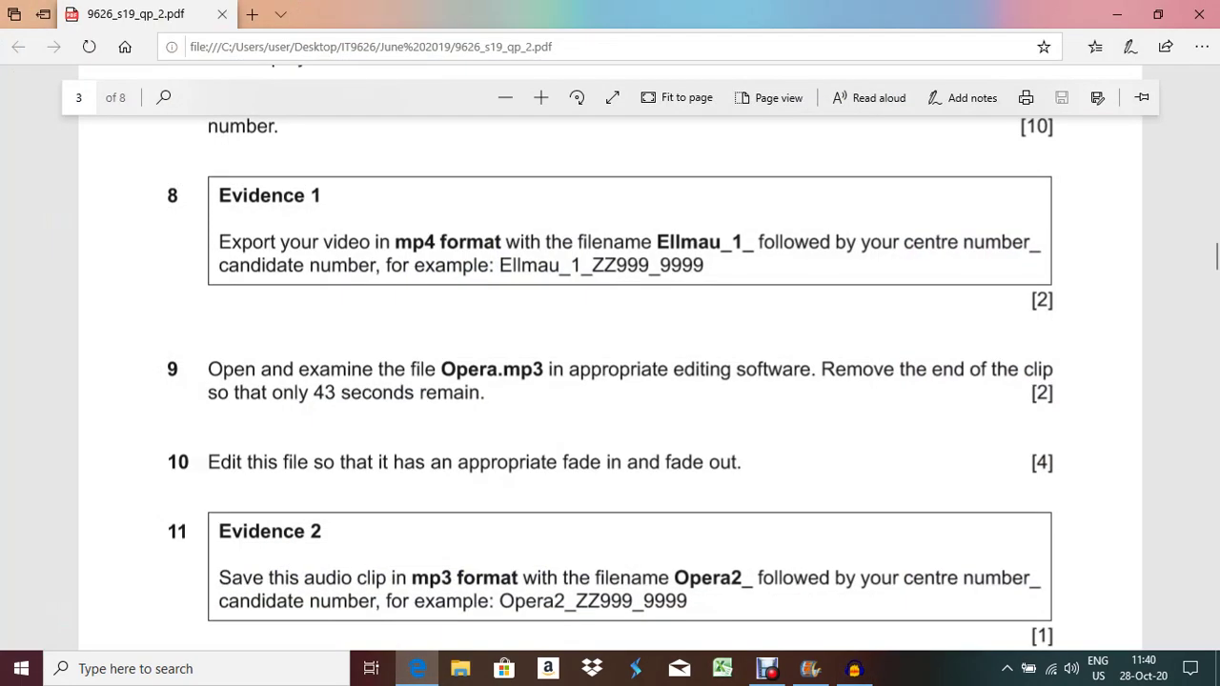
{"action": "scroll", "coordinate": [610, 381], "scroll_direction": "down", "scroll_amount": 3}
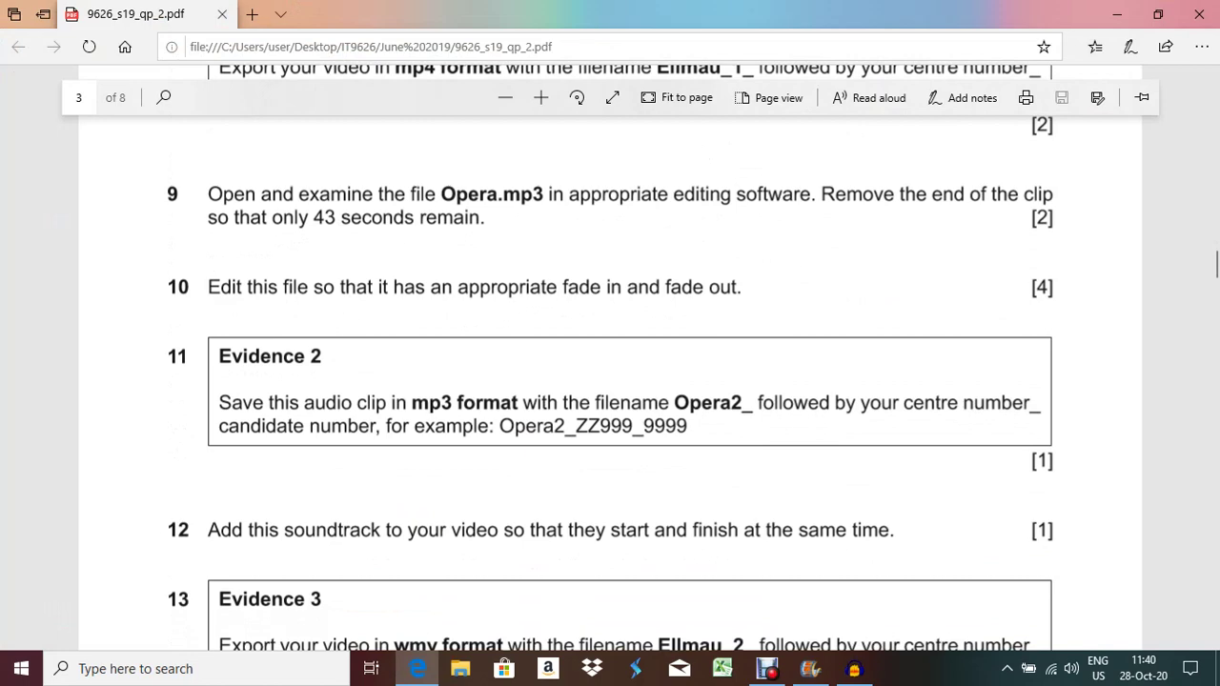
{"action": "left_click", "coordinate": [416, 668]}
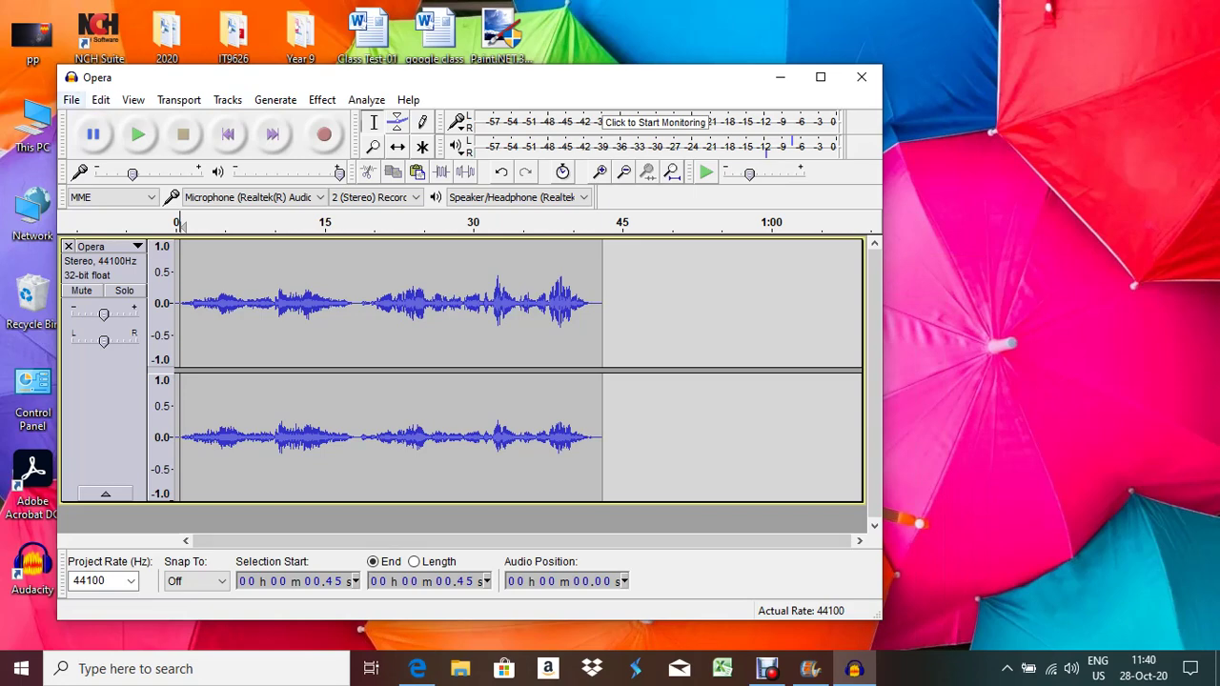
{"action": "key", "text": "alt+f"}
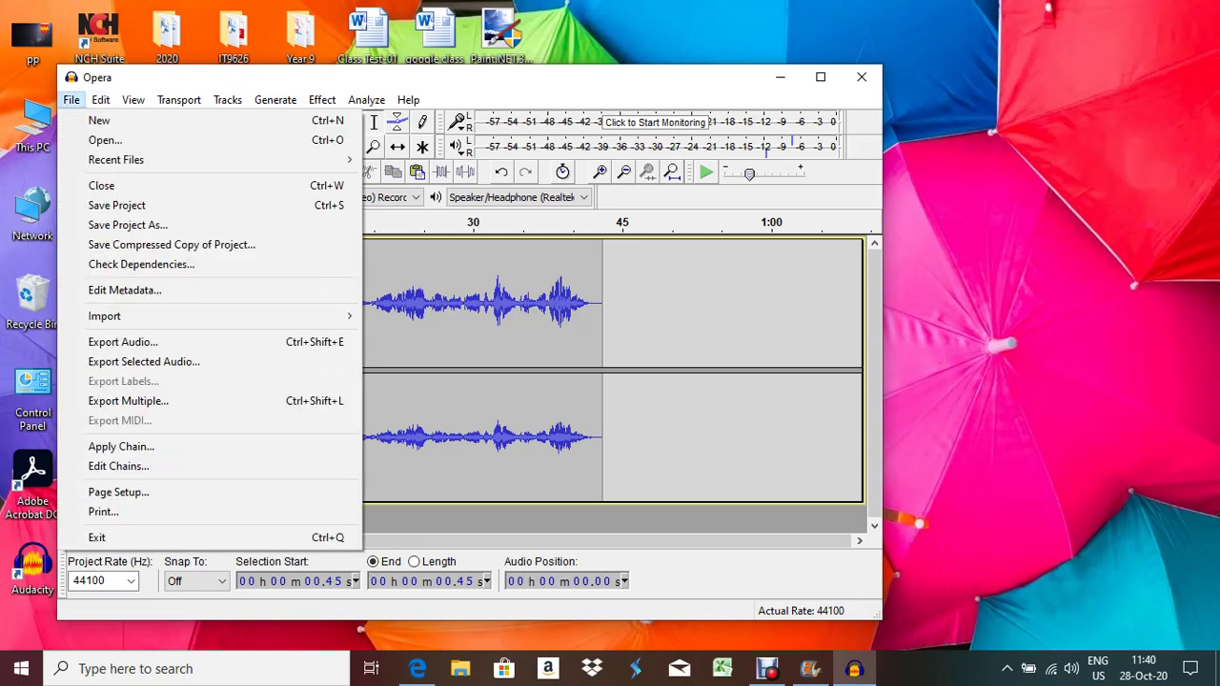
{"action": "key", "text": "Return"}
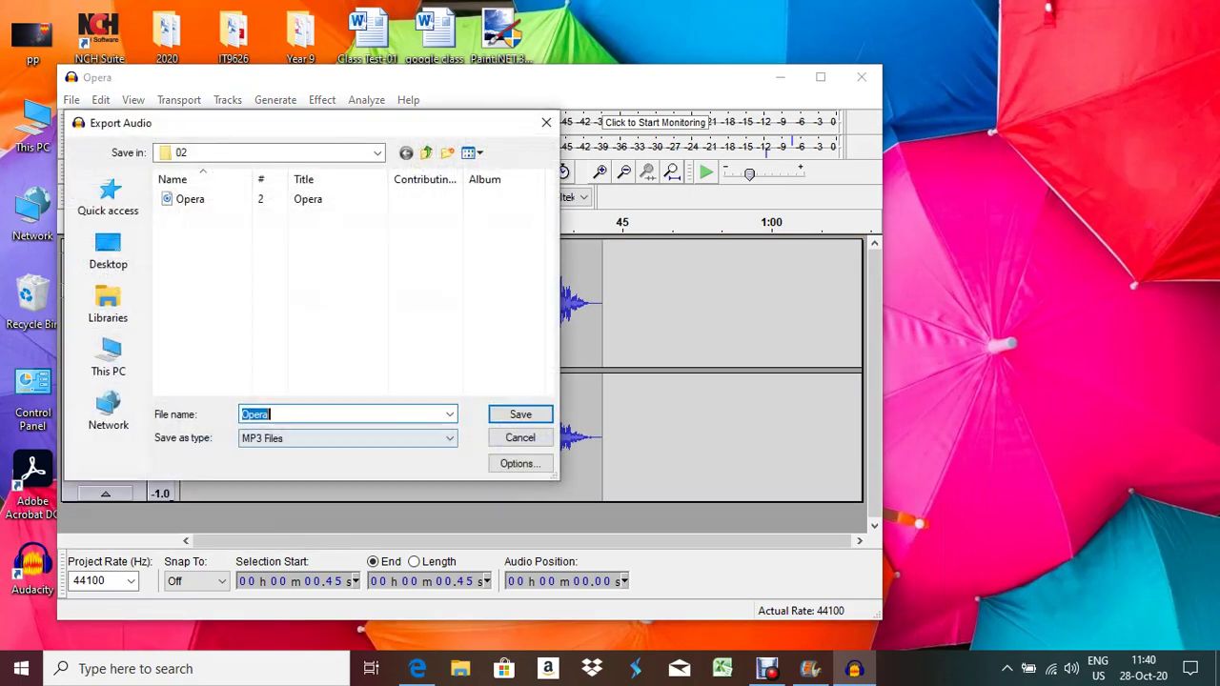
{"action": "left_click", "coordinate": [271, 415]}
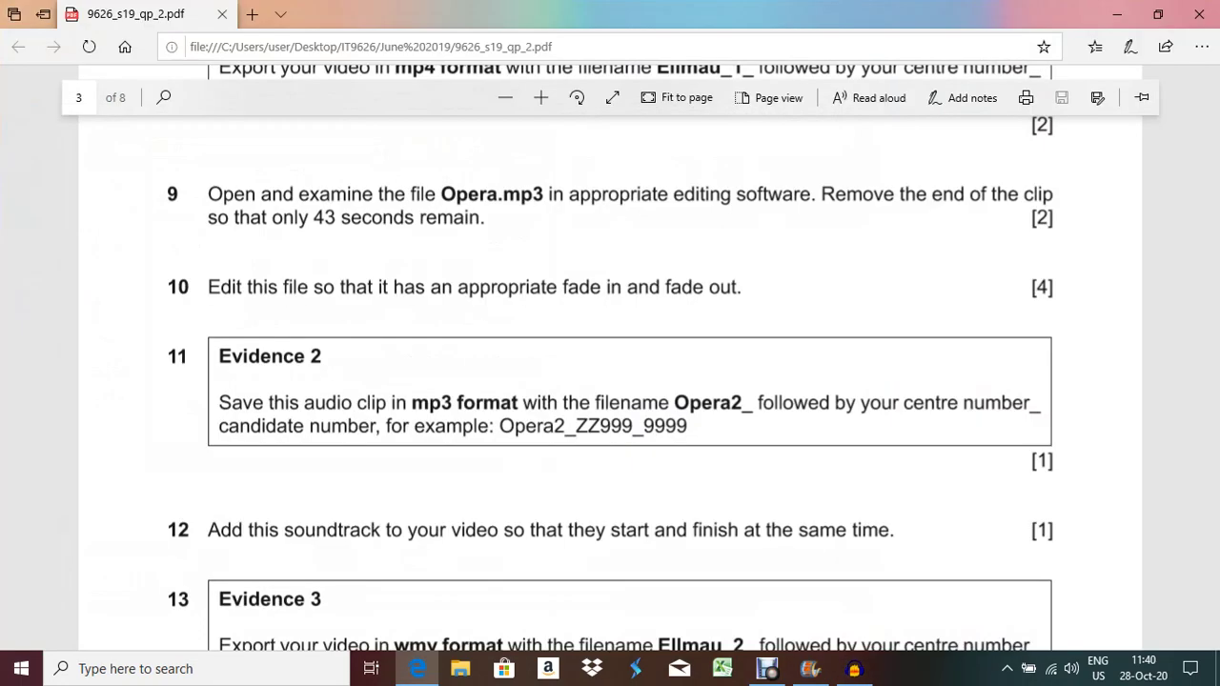
{"action": "key", "text": "alt+Tab"}
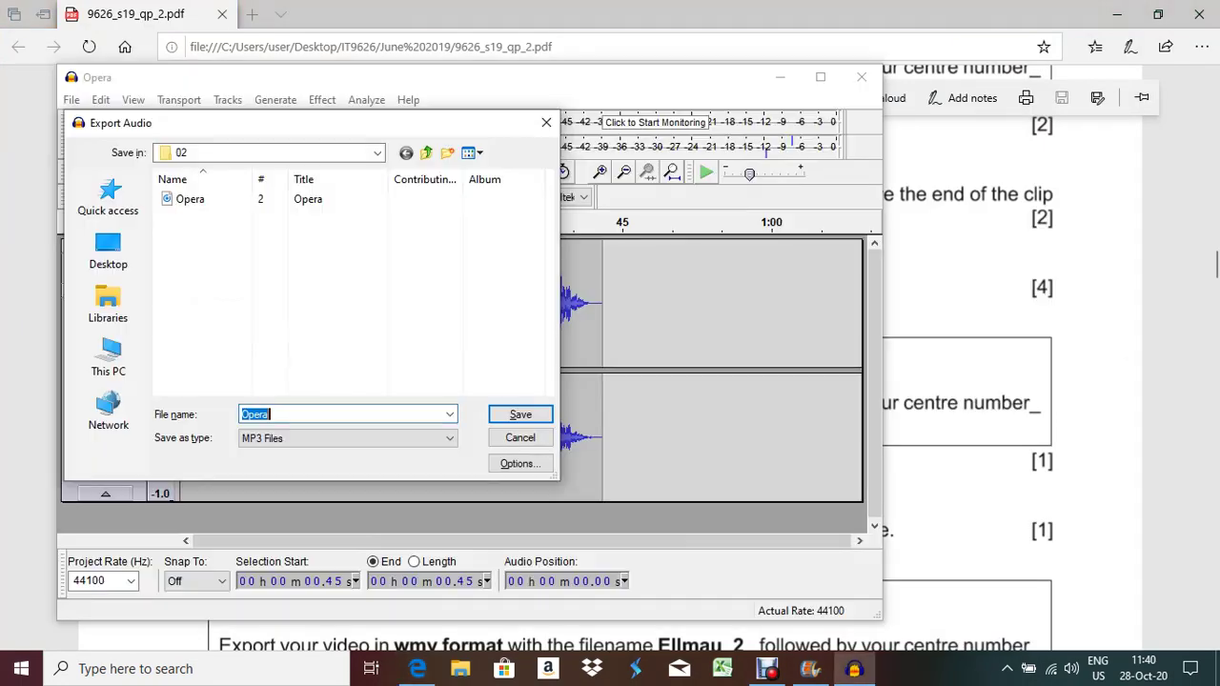
{"action": "type", "text": "_"}
{"action": "key", "text": "ctrl+z"}
{"action": "key", "text": "End"}
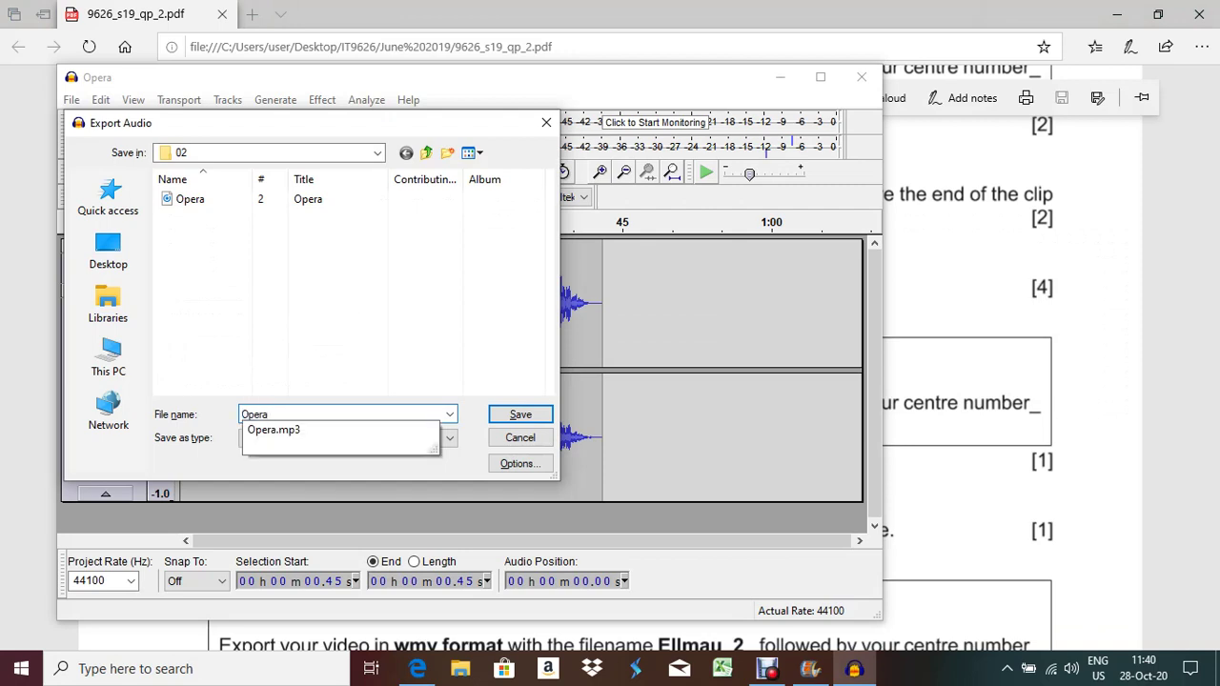
{"action": "type", "text": "2_"}
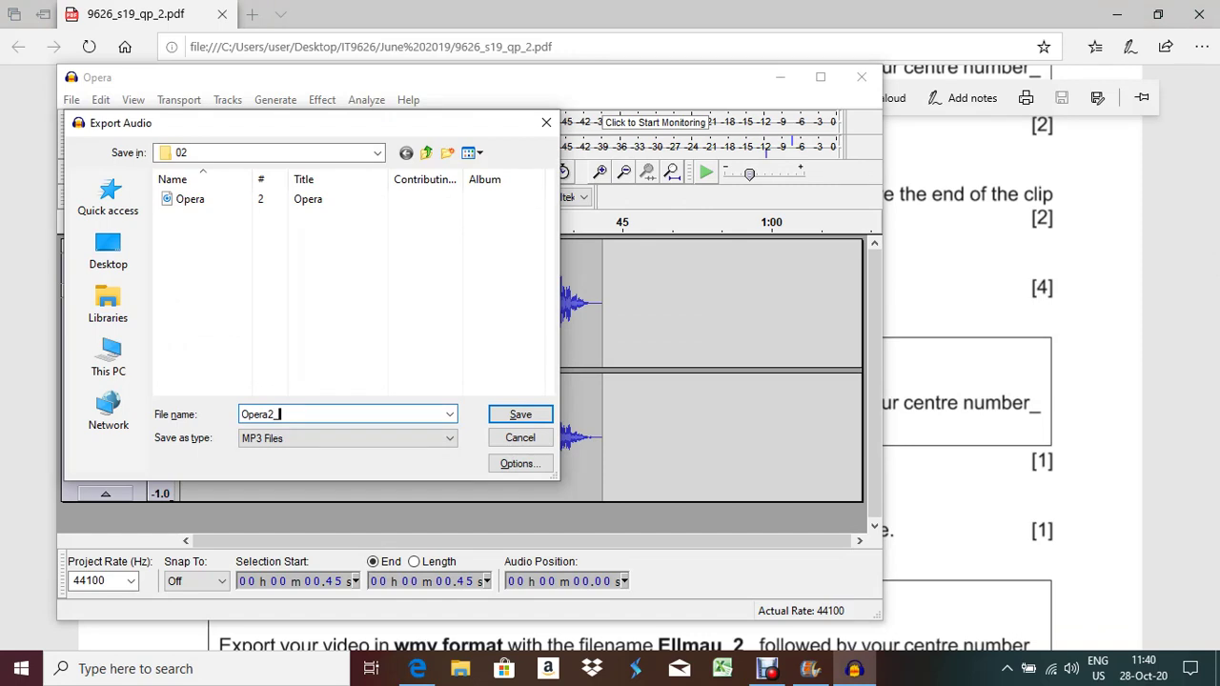
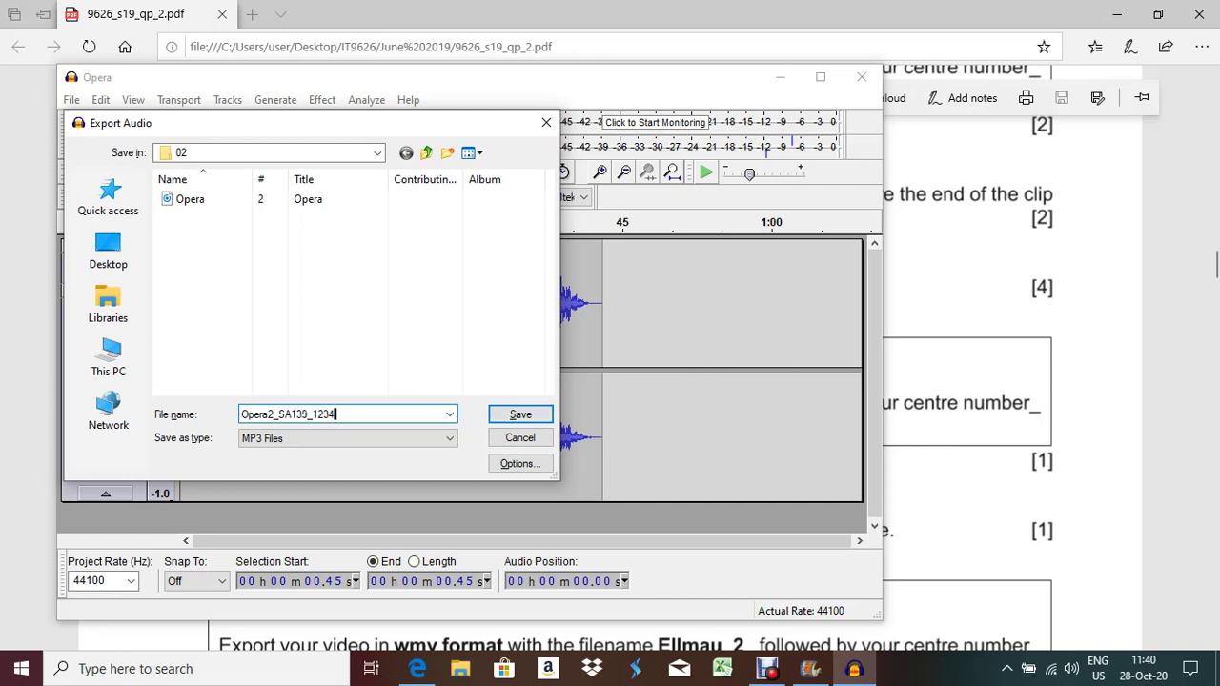
{"action": "key", "text": "Return"}
{"action": "key", "text": "Return"}
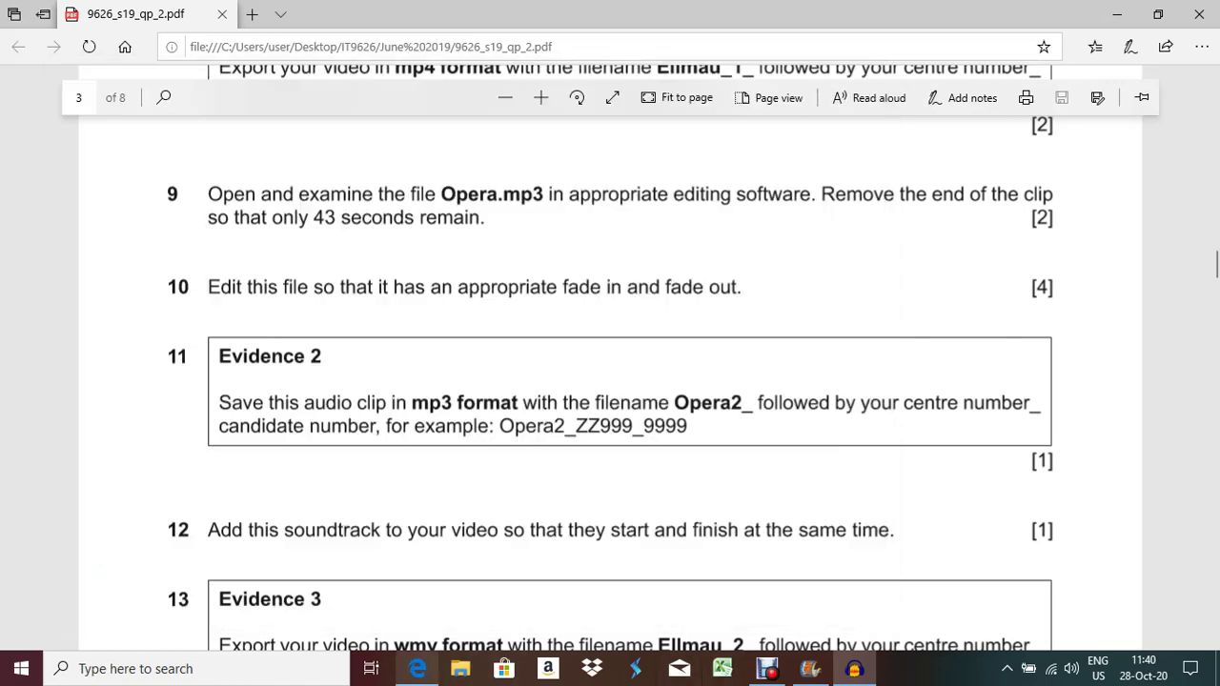
Scroll through the exam question paper in Edge, then return to Audacity
{"action": "left_click", "coordinate": [417, 668]}
{"action": "scroll", "coordinate": [610, 381], "scroll_direction": "down", "scroll_amount": 1}
{"action": "scroll", "coordinate": [610, 382], "scroll_direction": "down", "scroll_amount": 2}
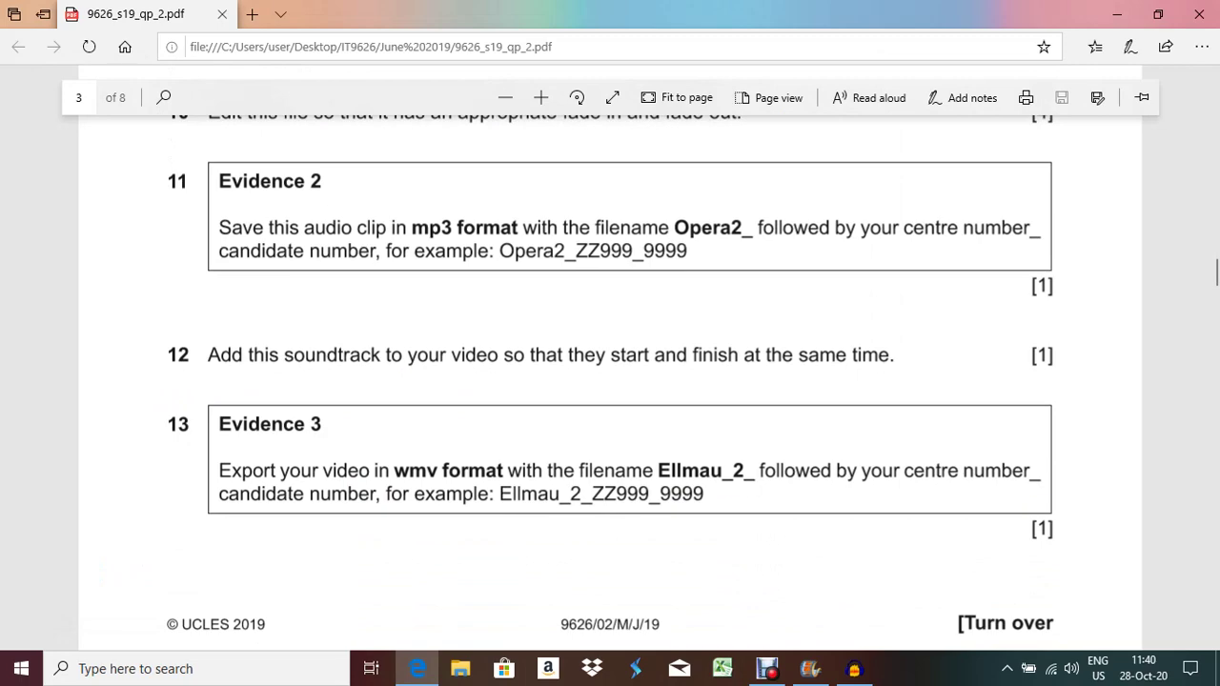
{"action": "left_click", "coordinate": [418, 668]}
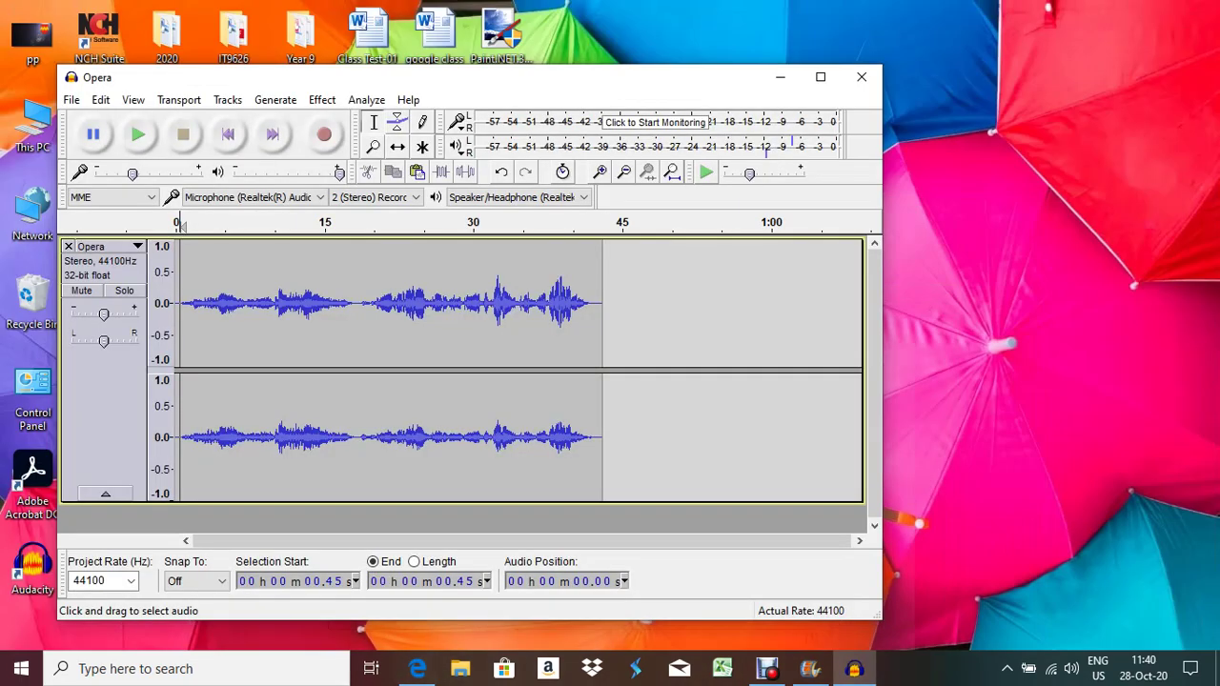
Close Audacity without saving the Opera project and switch to the Movie Maker project
{"action": "left_click", "coordinate": [860, 76]}
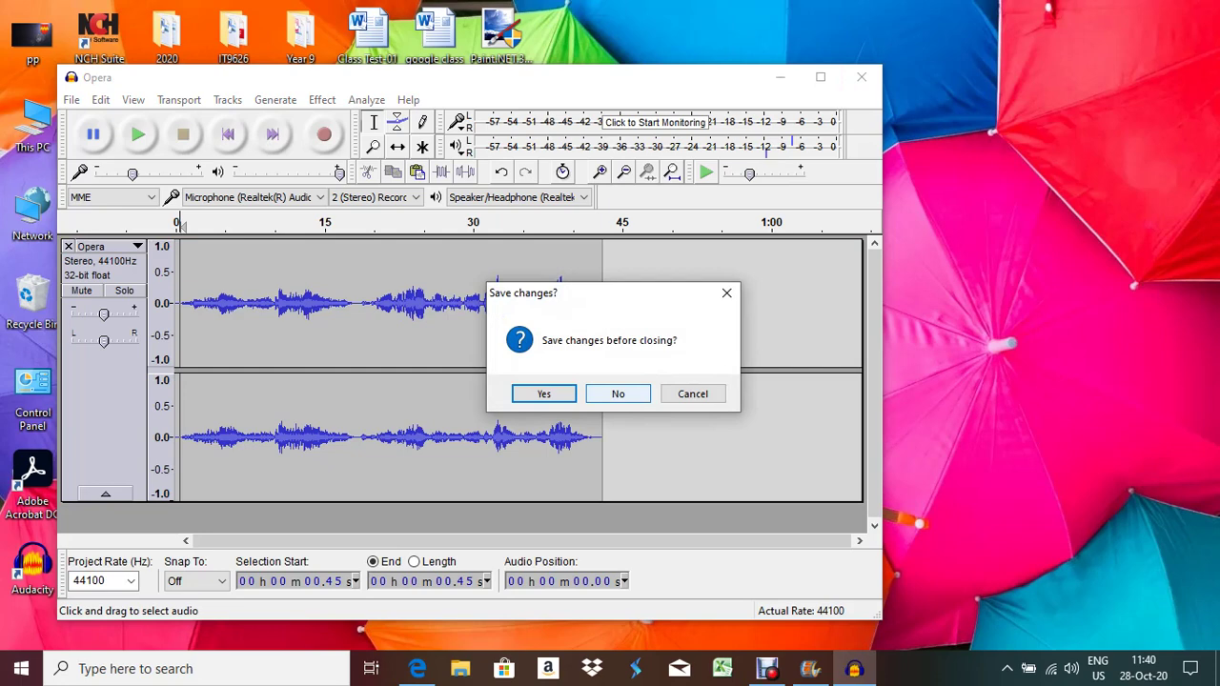
{"action": "left_click", "coordinate": [617, 394]}
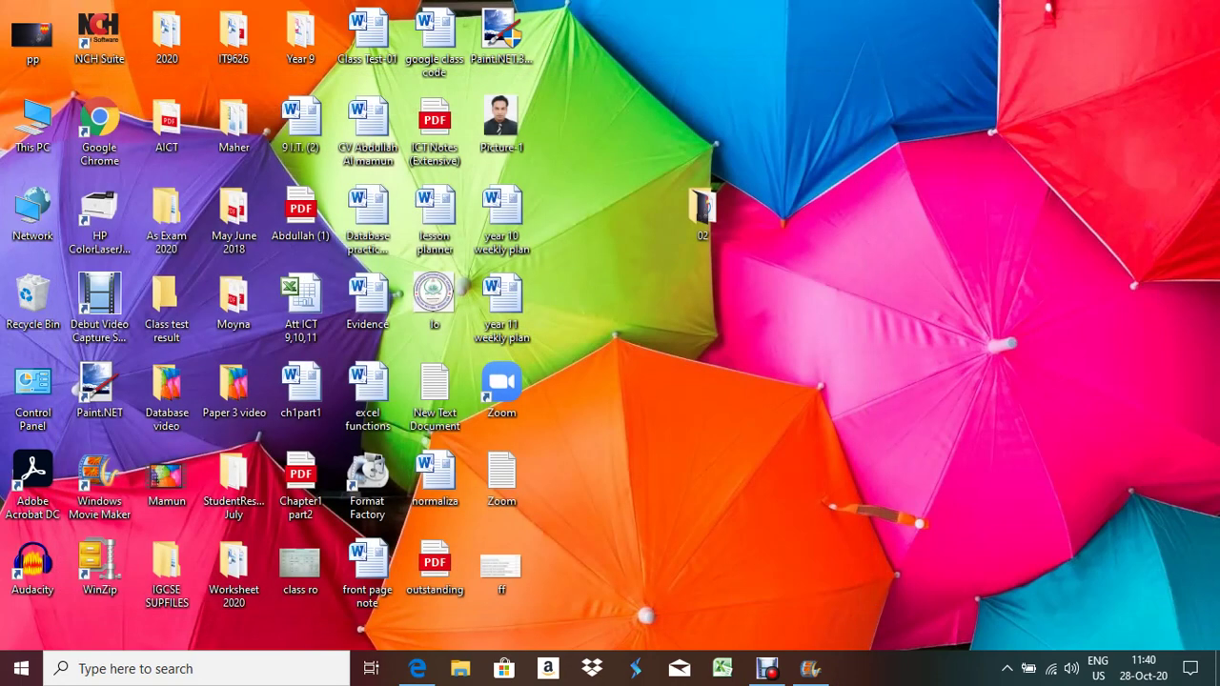
{"action": "mouse_move", "coordinate": [417, 668]}
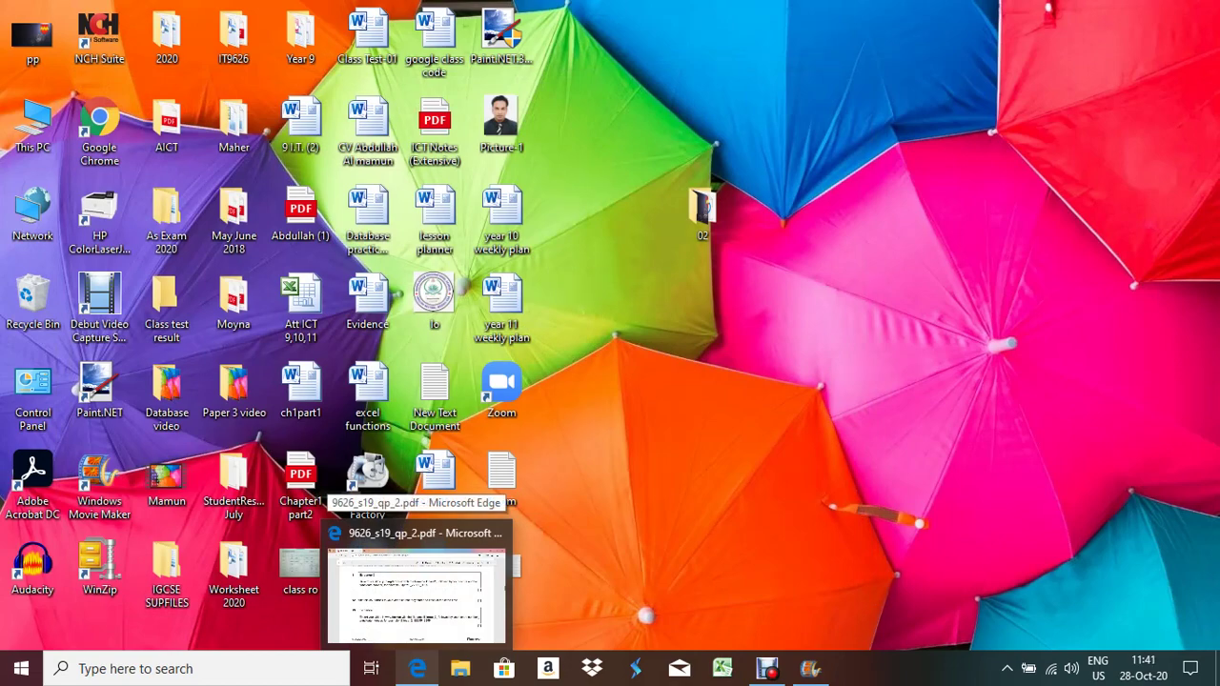
{"action": "left_click", "coordinate": [810, 668]}
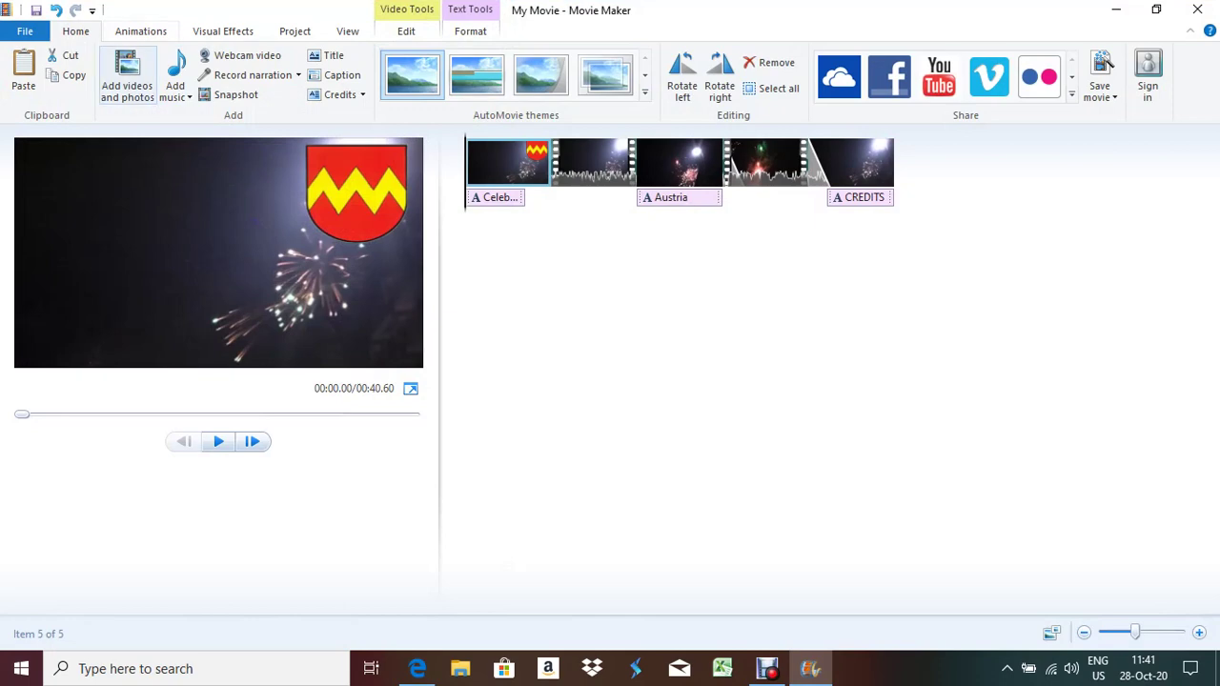
{"action": "left_click", "coordinate": [175, 90]}
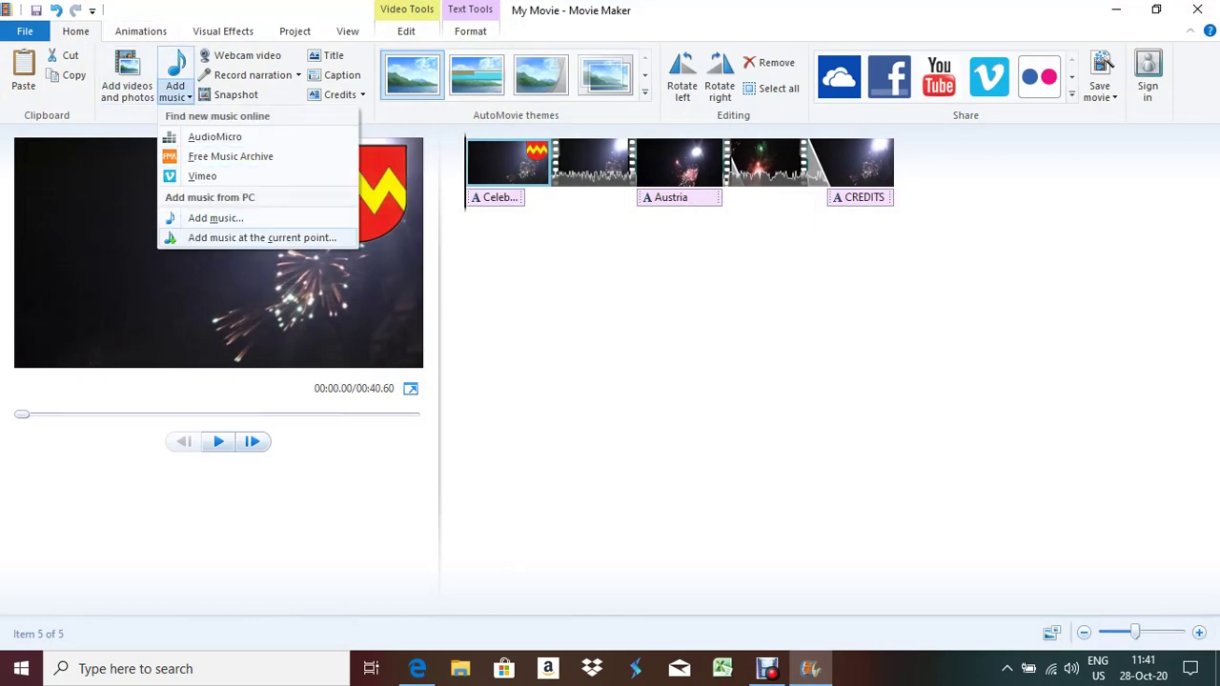
{"action": "left_click", "coordinate": [250, 237]}
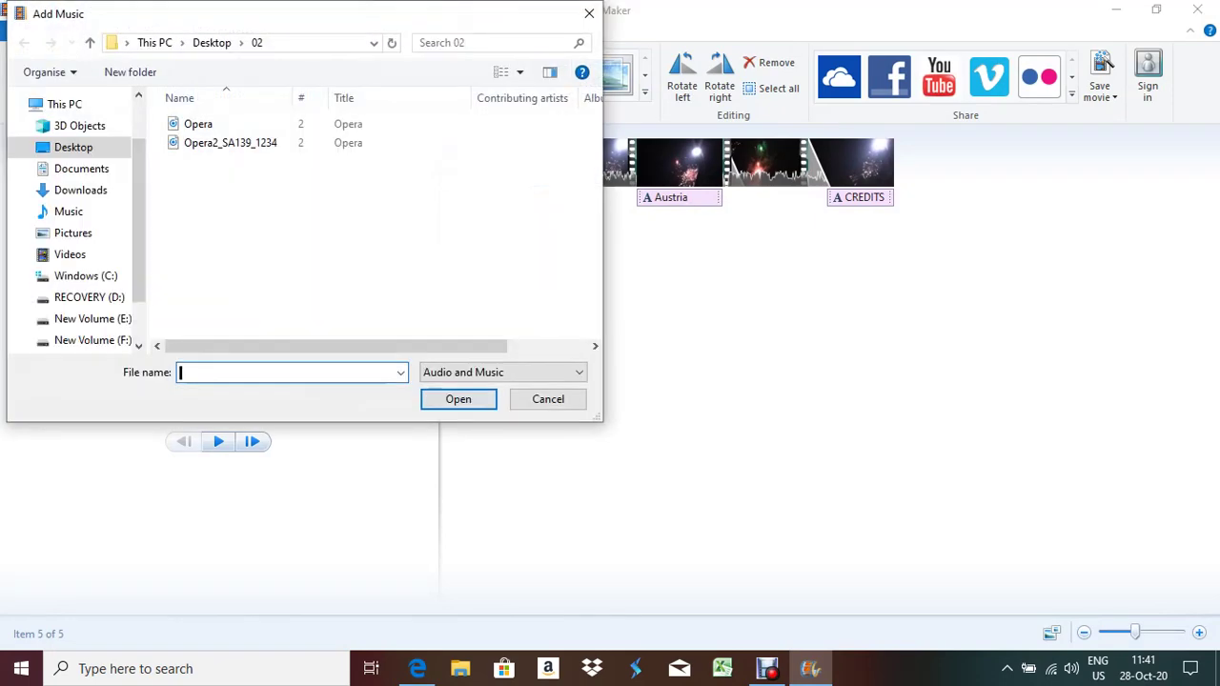
{"action": "double_click", "coordinate": [229, 142]}
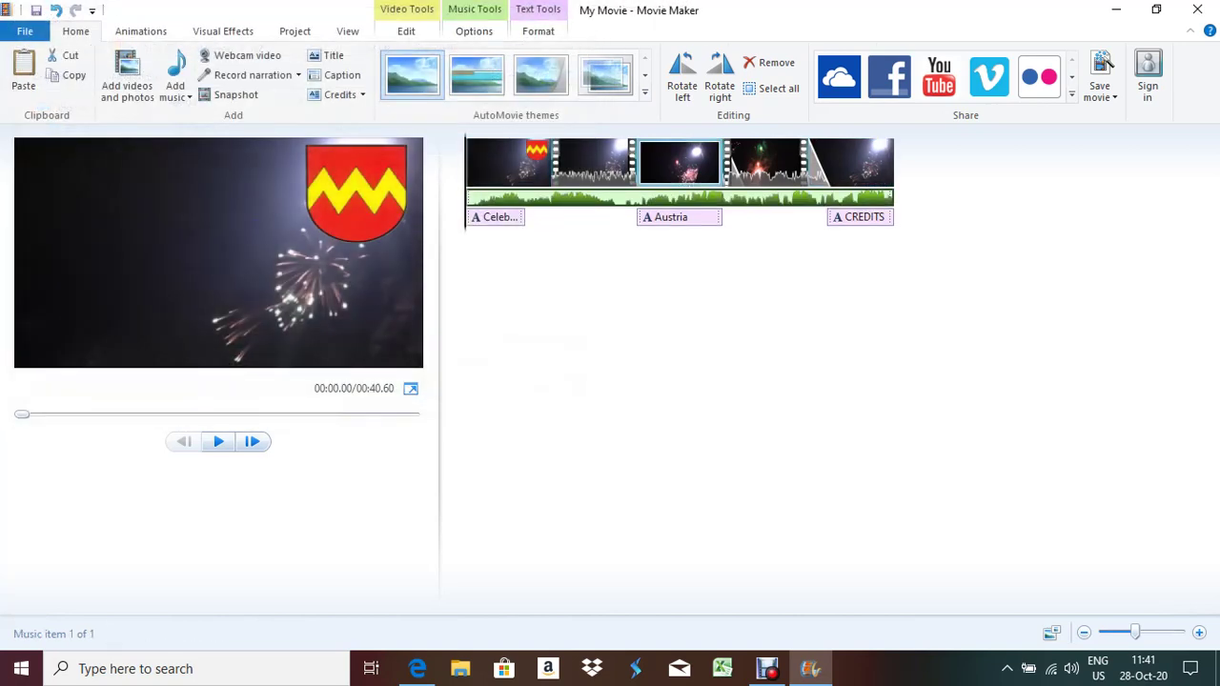
Check the exam paper, then return to Movie Maker and open its File menu
{"action": "key", "text": "alt+Tab"}
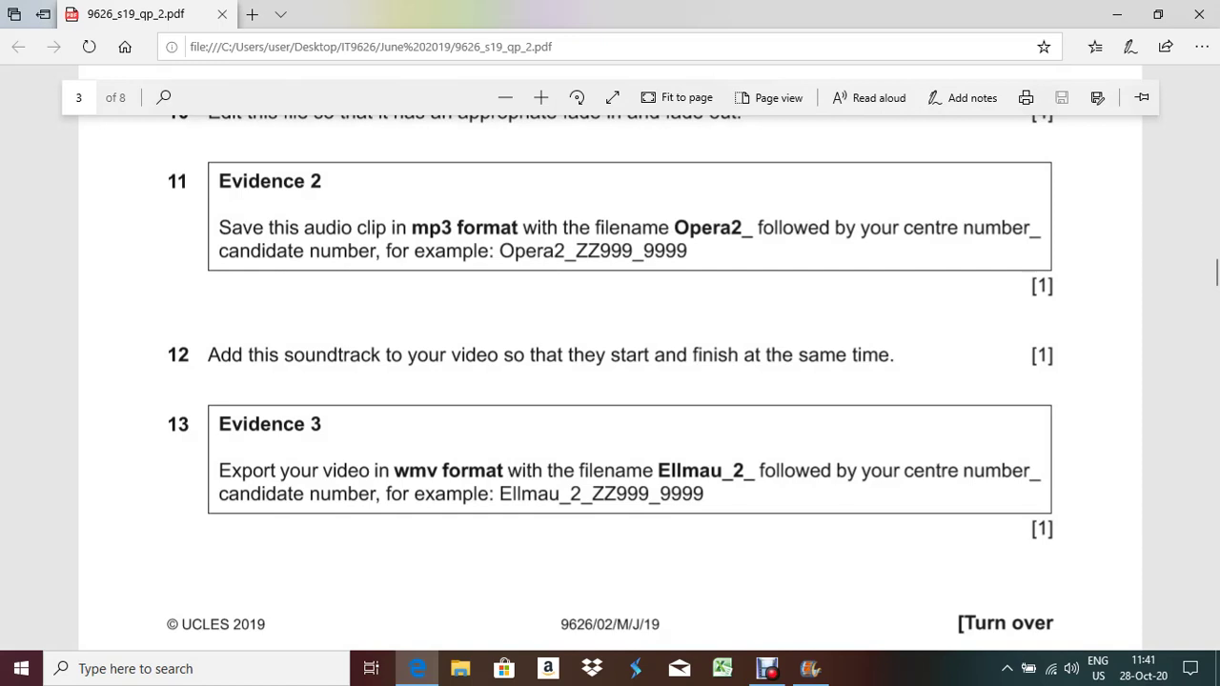
{"action": "key", "text": "alt+Tab"}
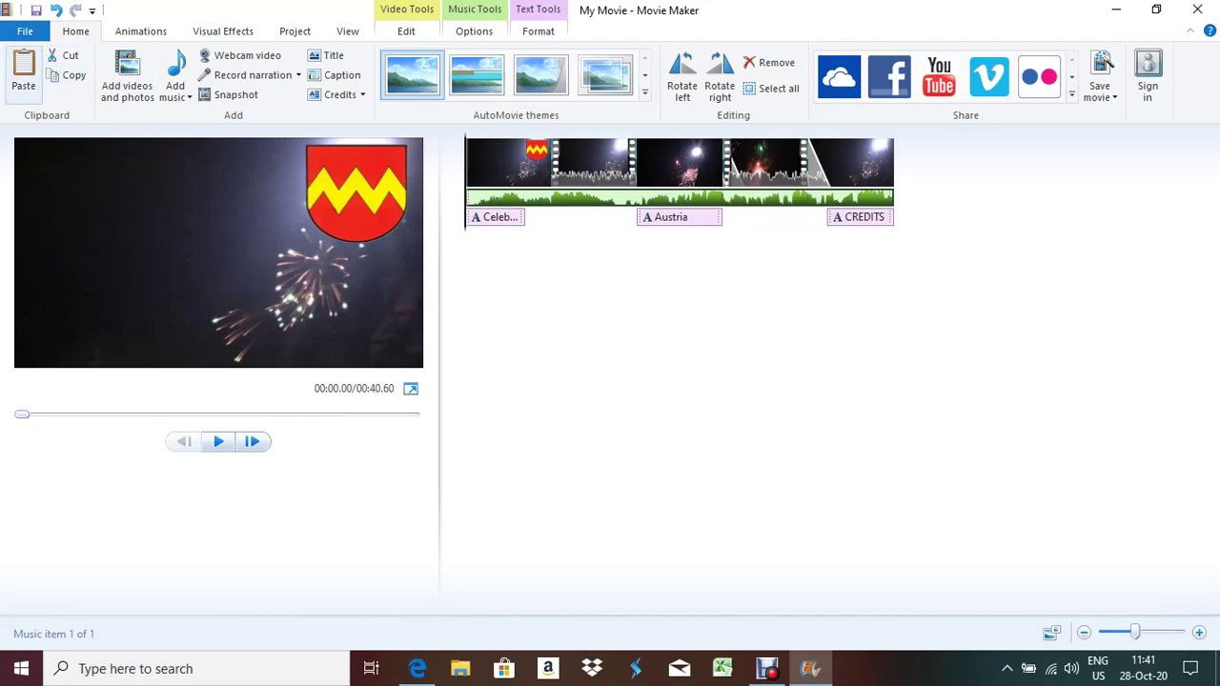
{"action": "left_click", "coordinate": [25, 31]}
Save the movie for computer with Windows Media Video File as the file type
{"action": "mouse_move", "coordinate": [65, 260]}
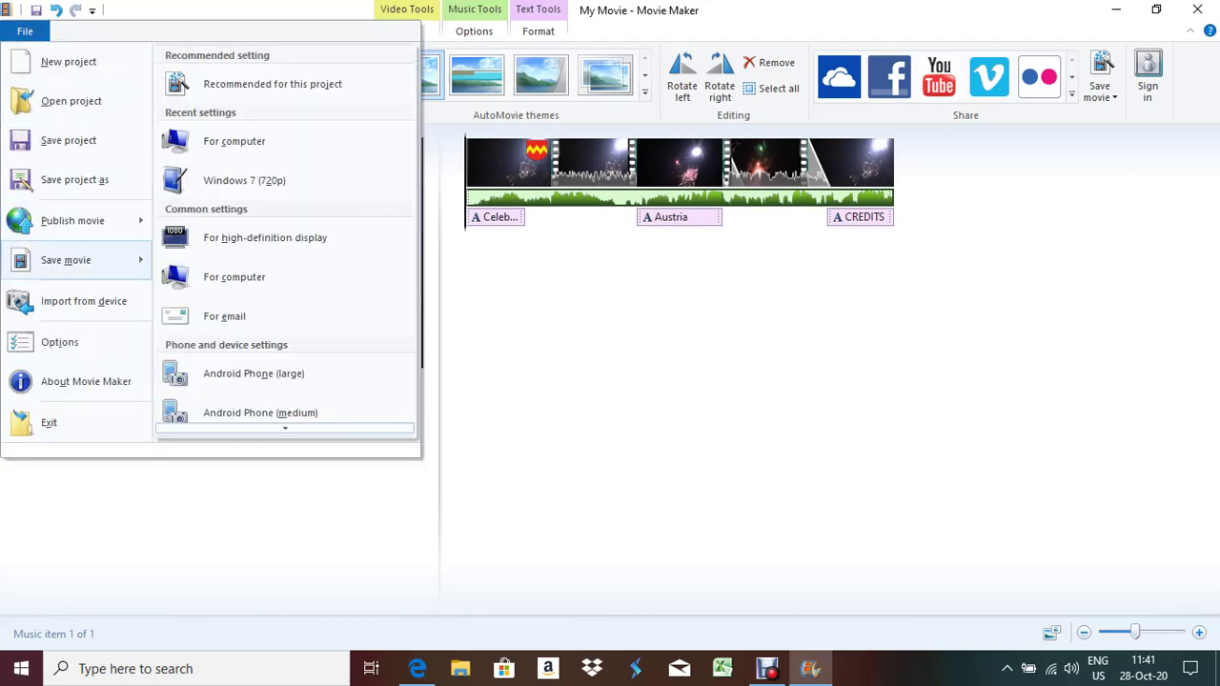
{"action": "left_click", "coordinate": [233, 276]}
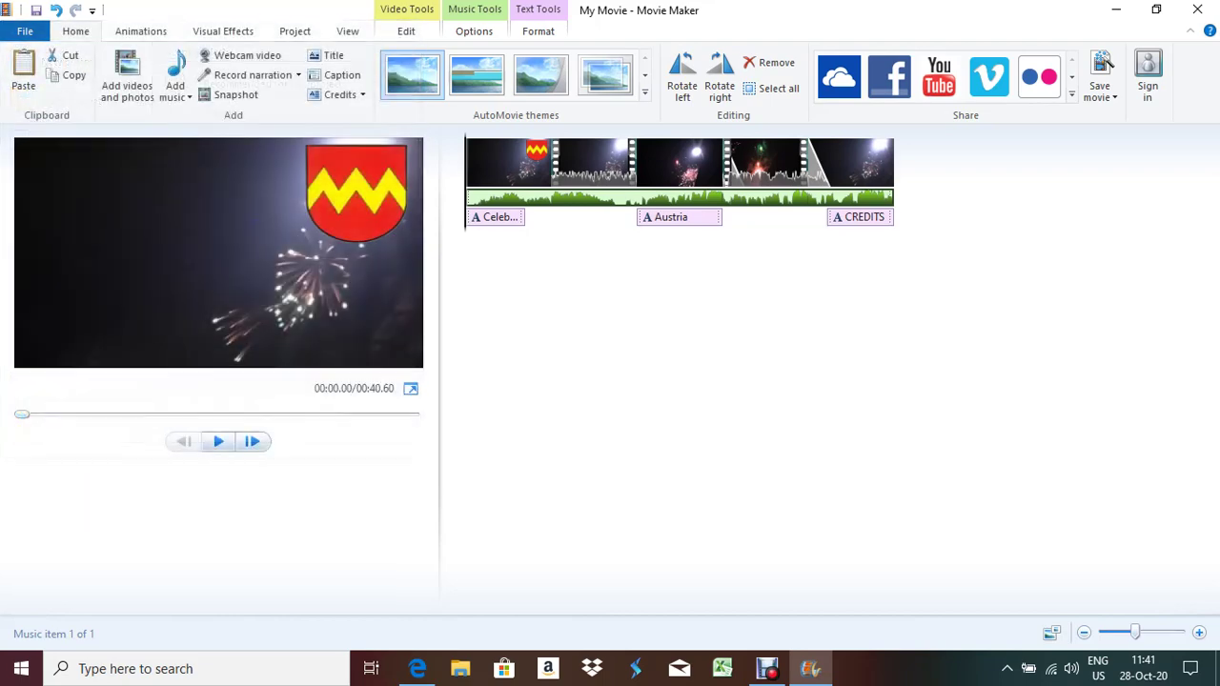
{"action": "key", "text": "Tab"}
{"action": "key", "text": "alt+Down"}
{"action": "key", "text": "Down"}
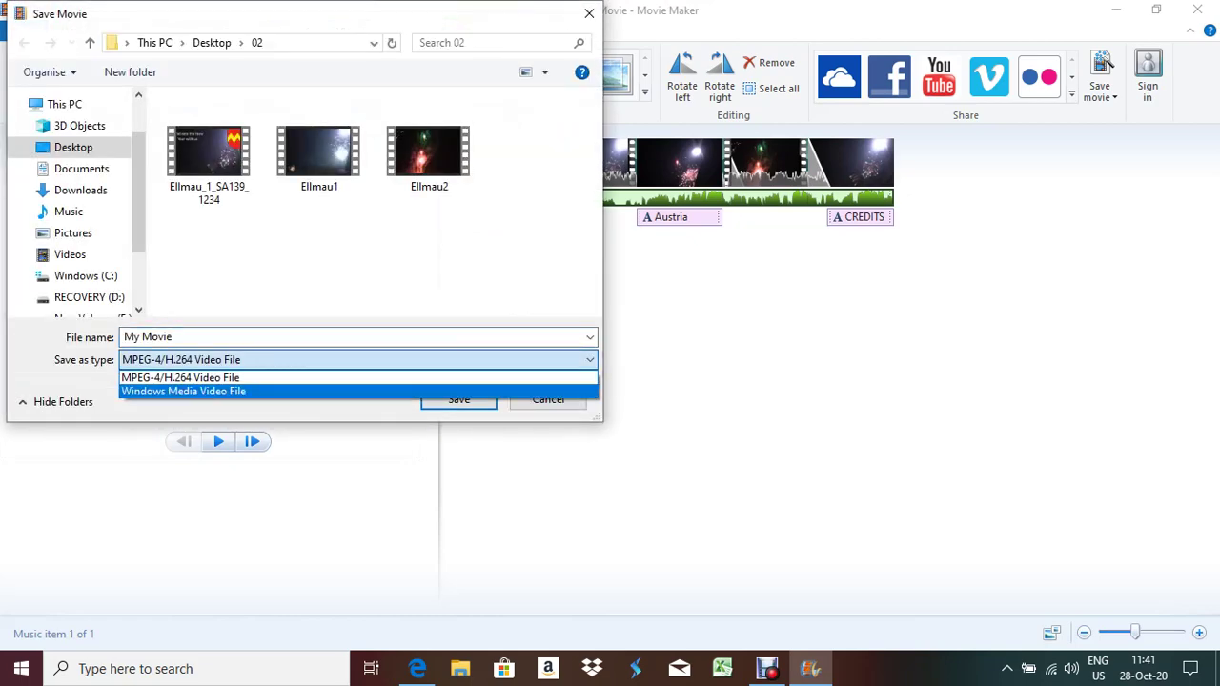
{"action": "key", "text": "Return"}
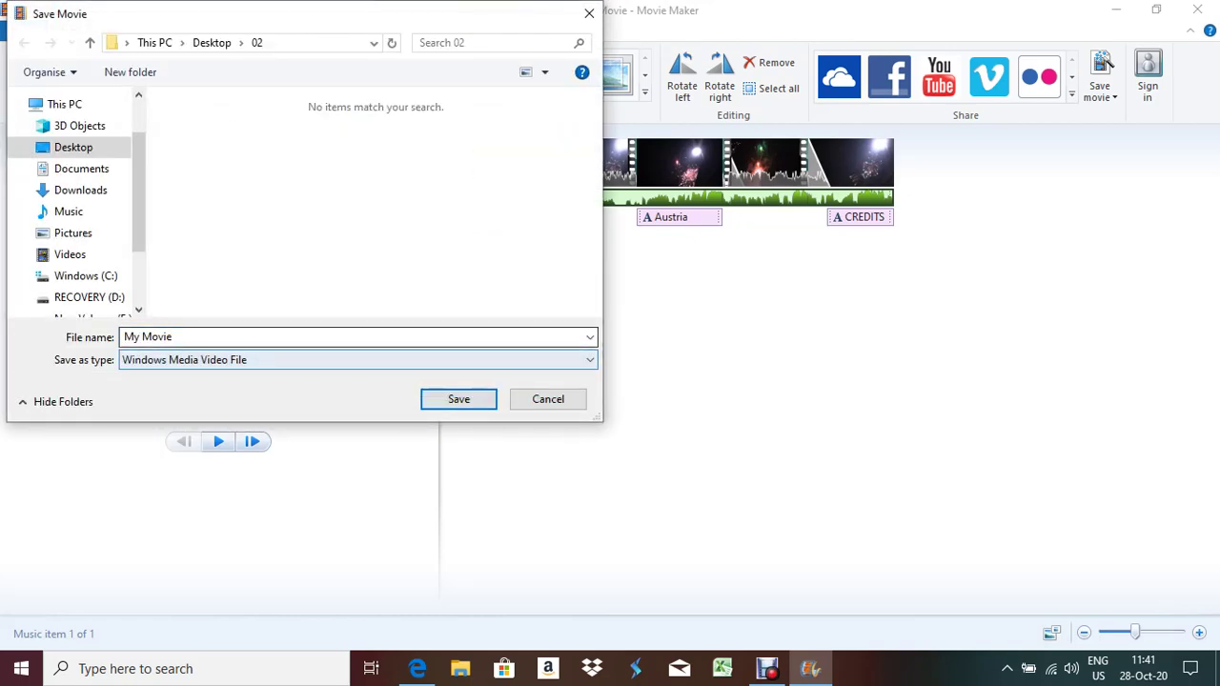
{"action": "key", "text": "shift+Tab"}
{"action": "key", "text": "alt+Tab"}
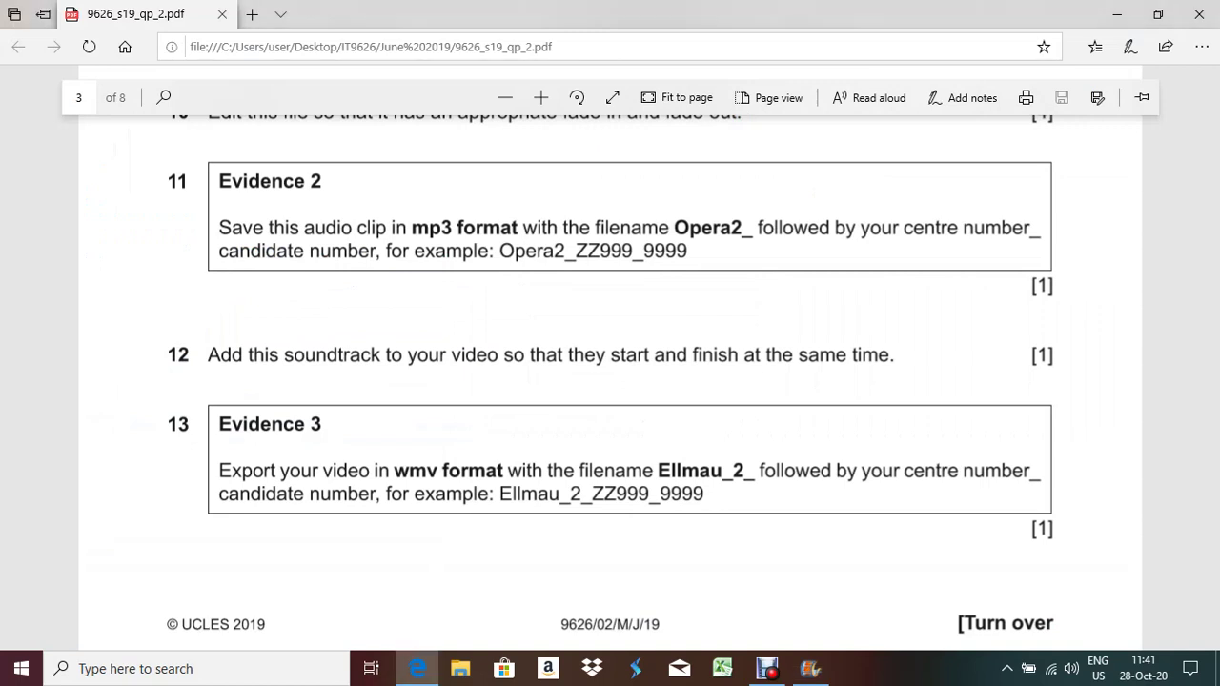
{"action": "key", "text": "alt+Tab"}
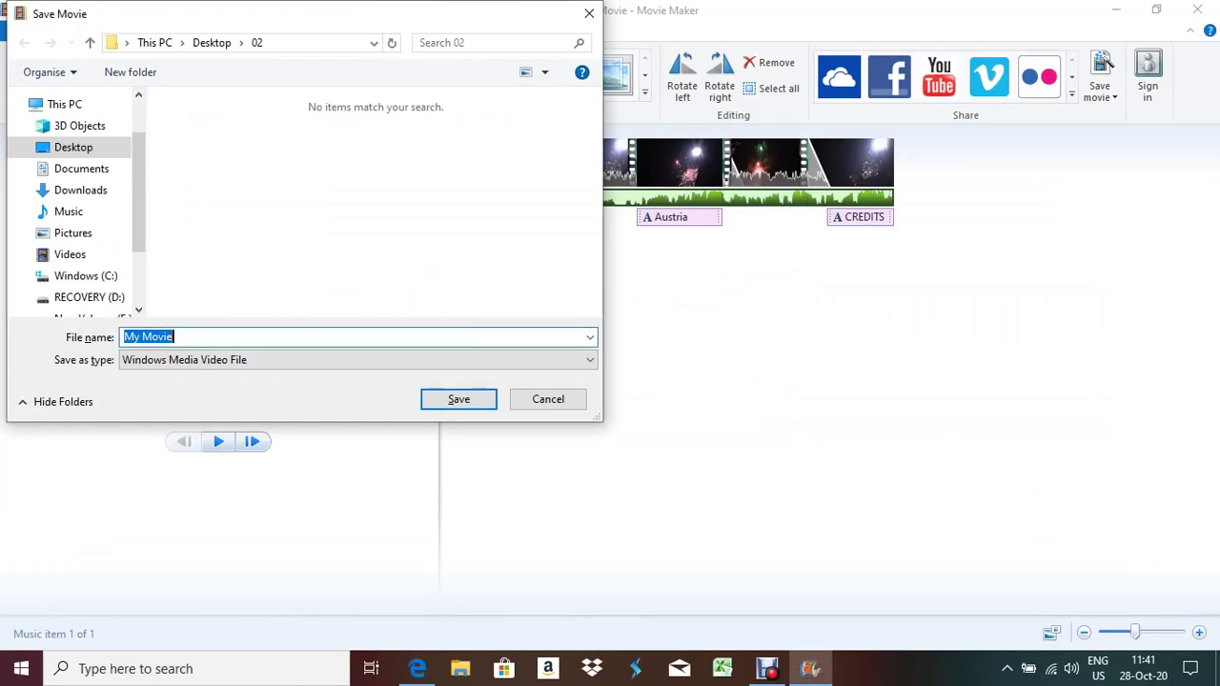
{"action": "key", "text": "BackSpace"}
{"action": "type", "text": "E"}
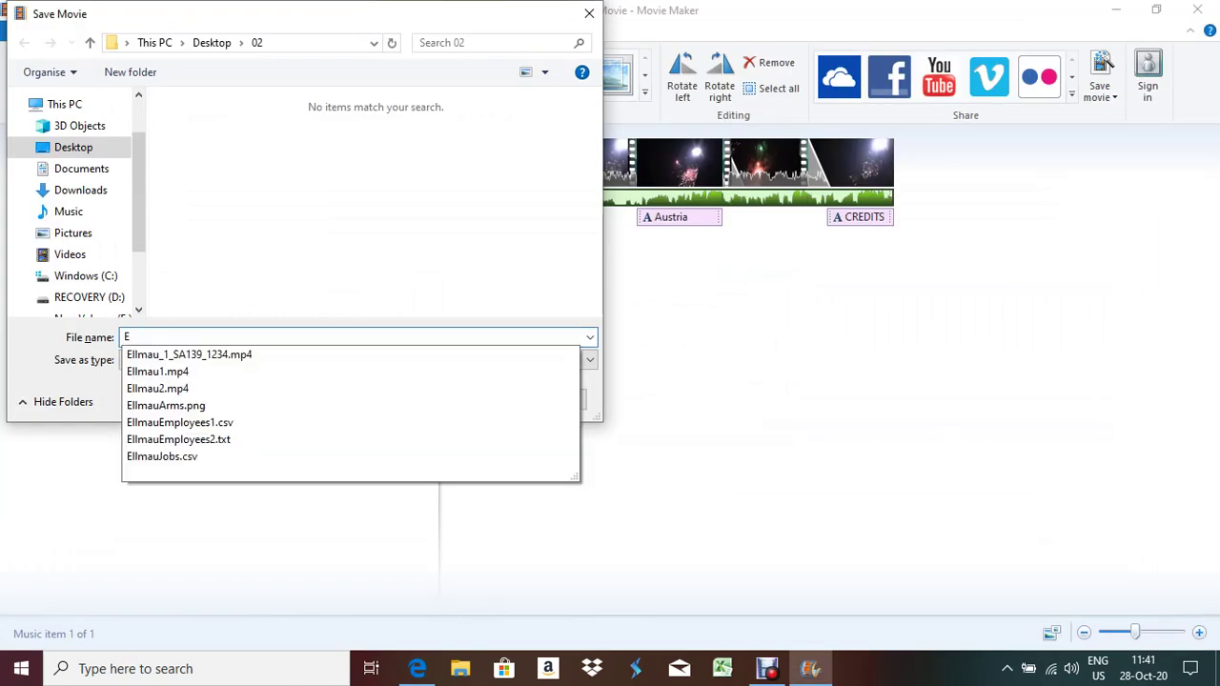
{"action": "type", "text": "llmau_2_"}
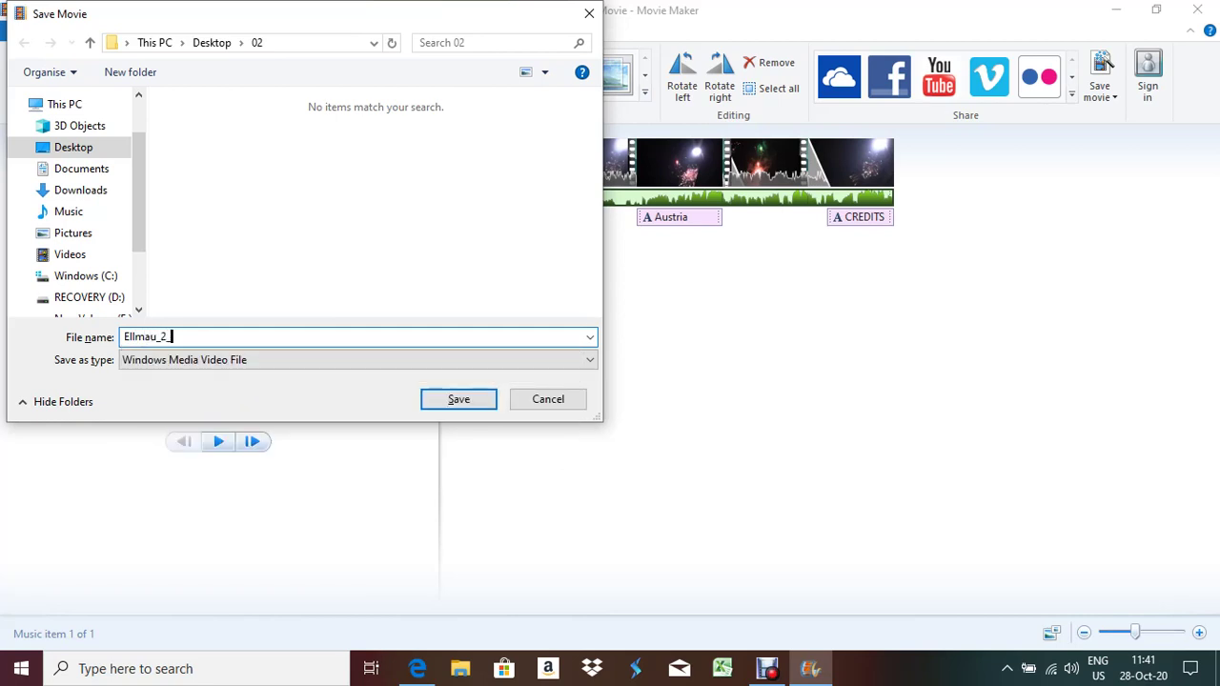
{"action": "key", "text": "Return"}
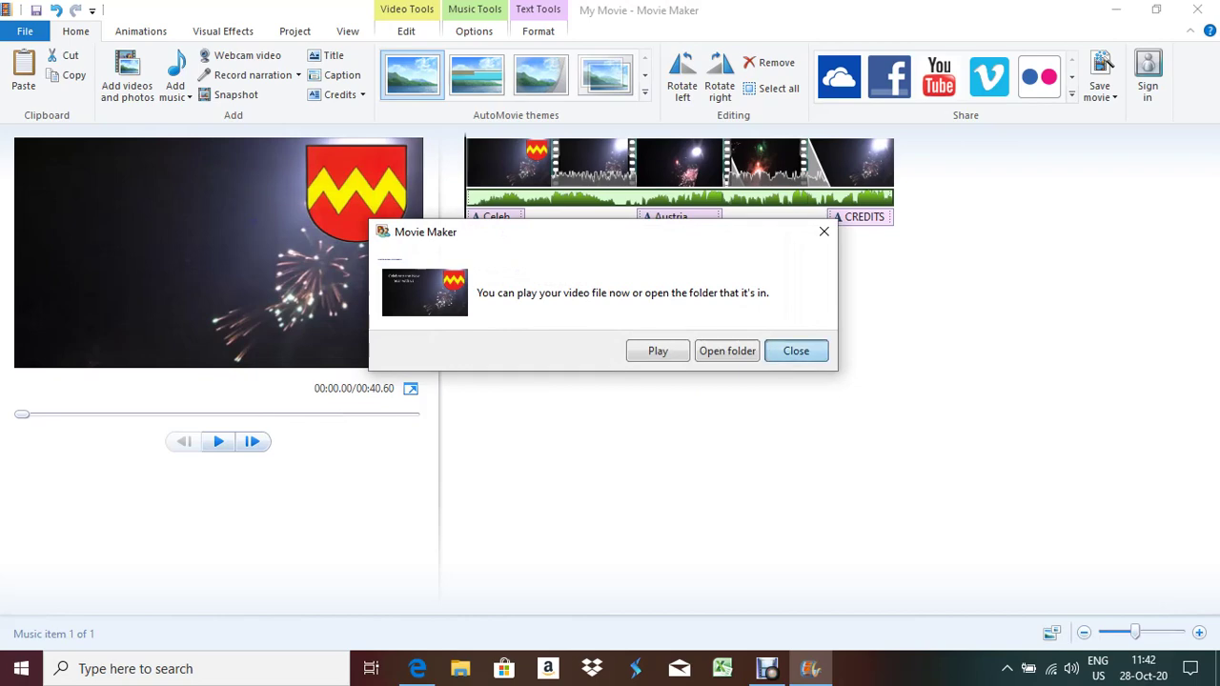
{"action": "key", "text": "Return"}
Scroll the exam paper in Edge down to question 14 about AVI export
{"action": "key", "text": "alt+Tab"}
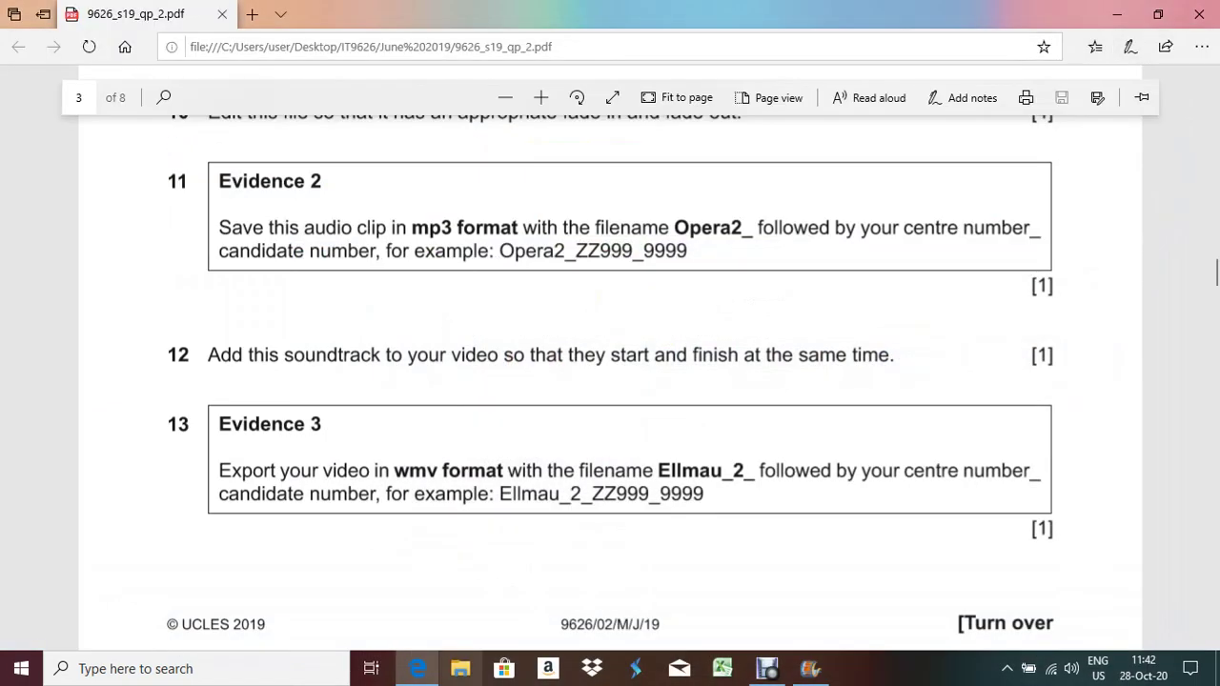
{"action": "scroll", "coordinate": [610, 371], "scroll_direction": "down", "scroll_amount": 1}
{"action": "scroll", "coordinate": [610, 372], "scroll_direction": "down", "scroll_amount": 3}
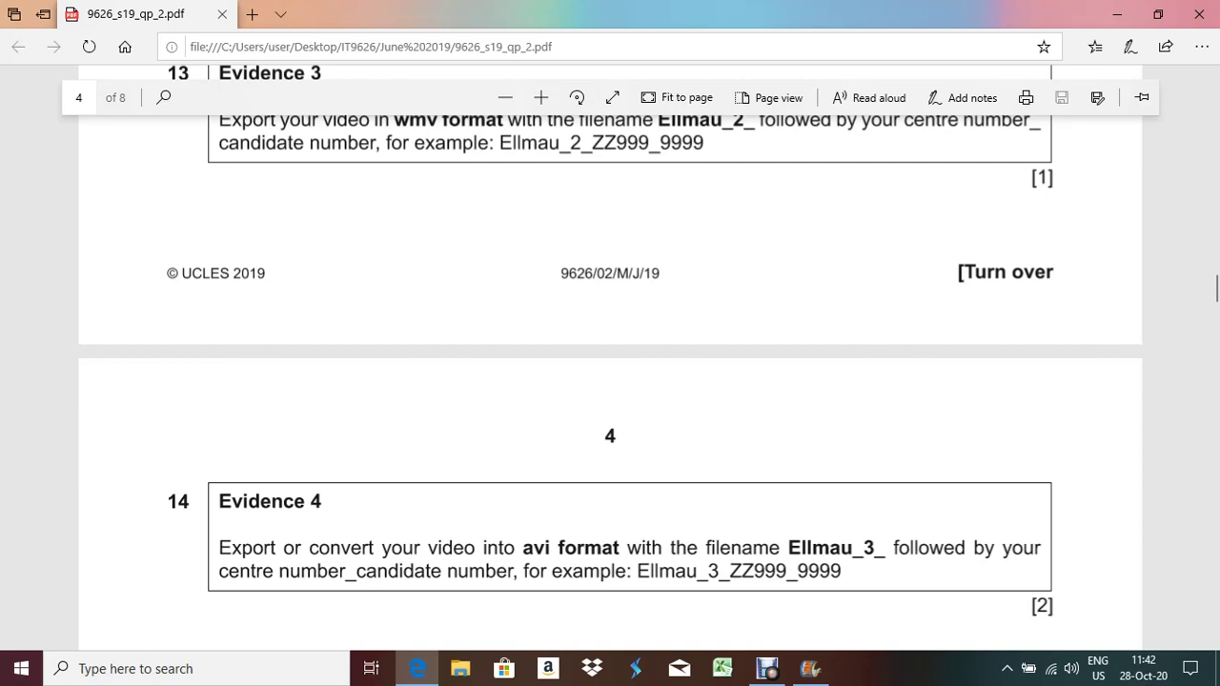
{"action": "scroll", "coordinate": [610, 372], "scroll_direction": "down", "scroll_amount": 1}
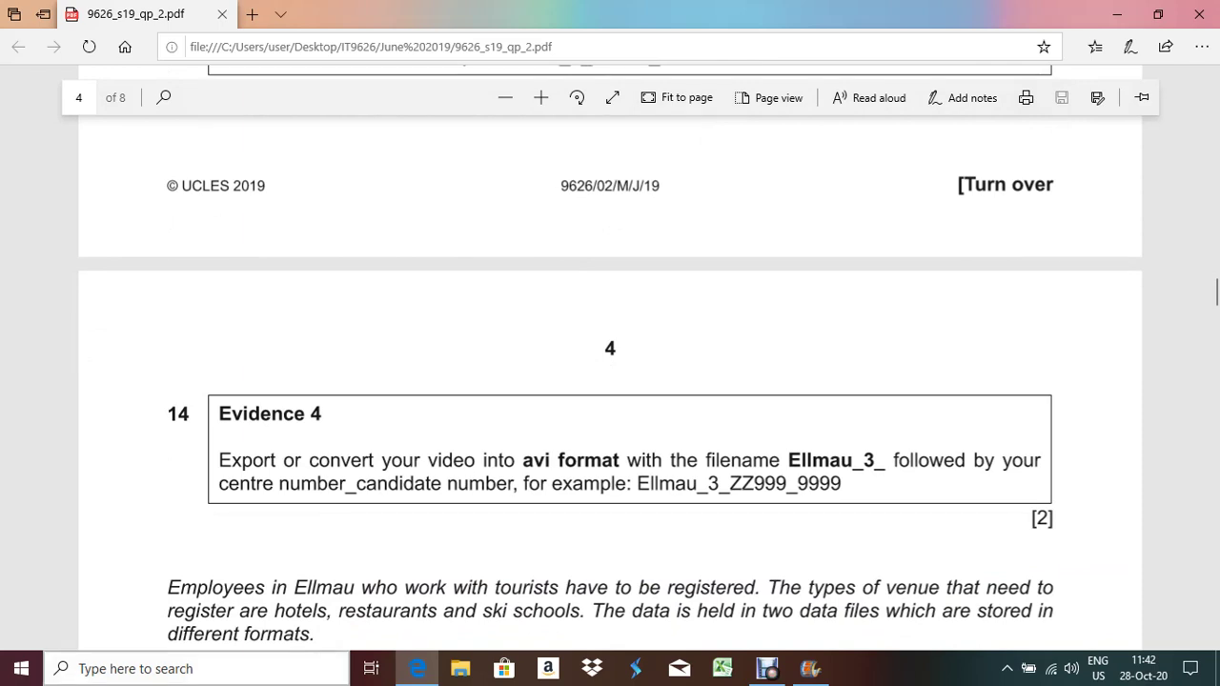
Launch Format Factory from the desktop and dismiss its update prompt
{"action": "key", "text": "super+d"}
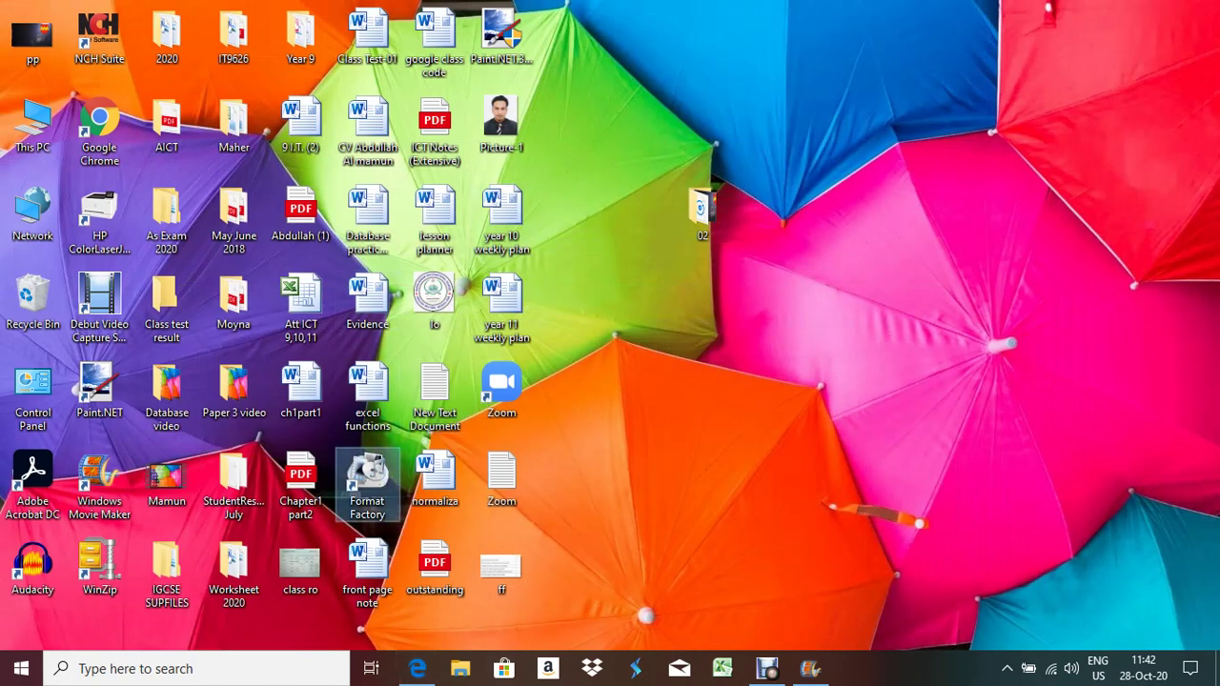
{"action": "double_click", "coordinate": [367, 481]}
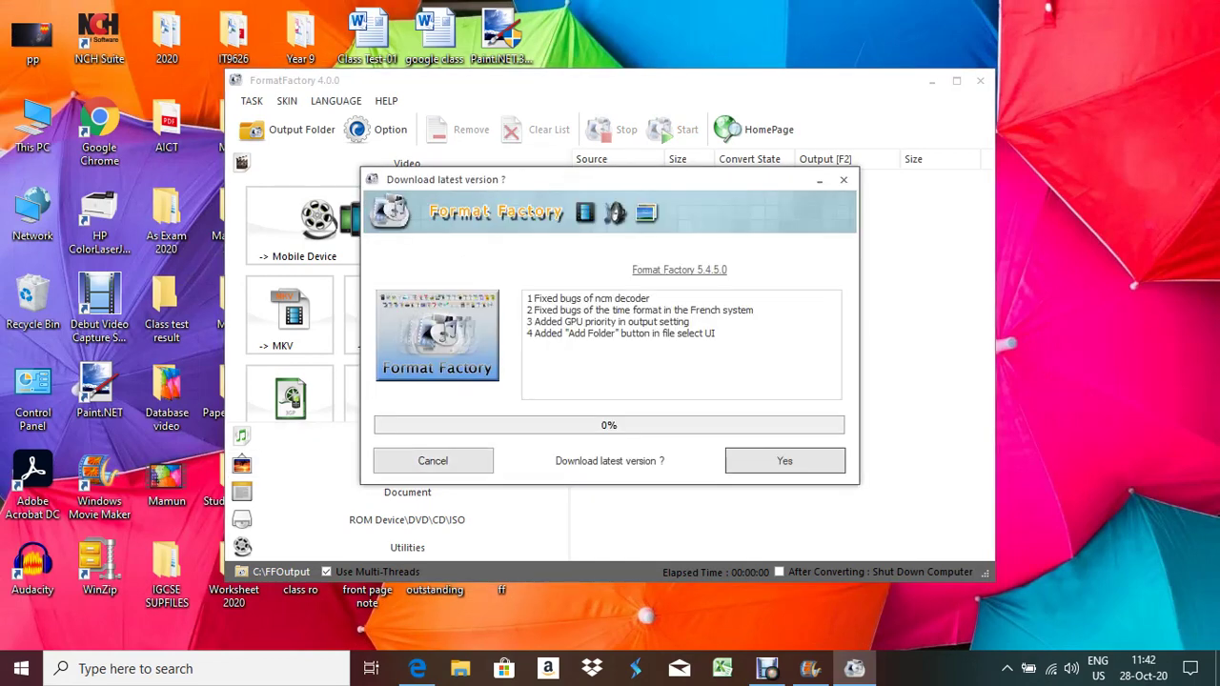
{"action": "left_click", "coordinate": [432, 460]}
{"action": "left_click", "coordinate": [389, 315]}
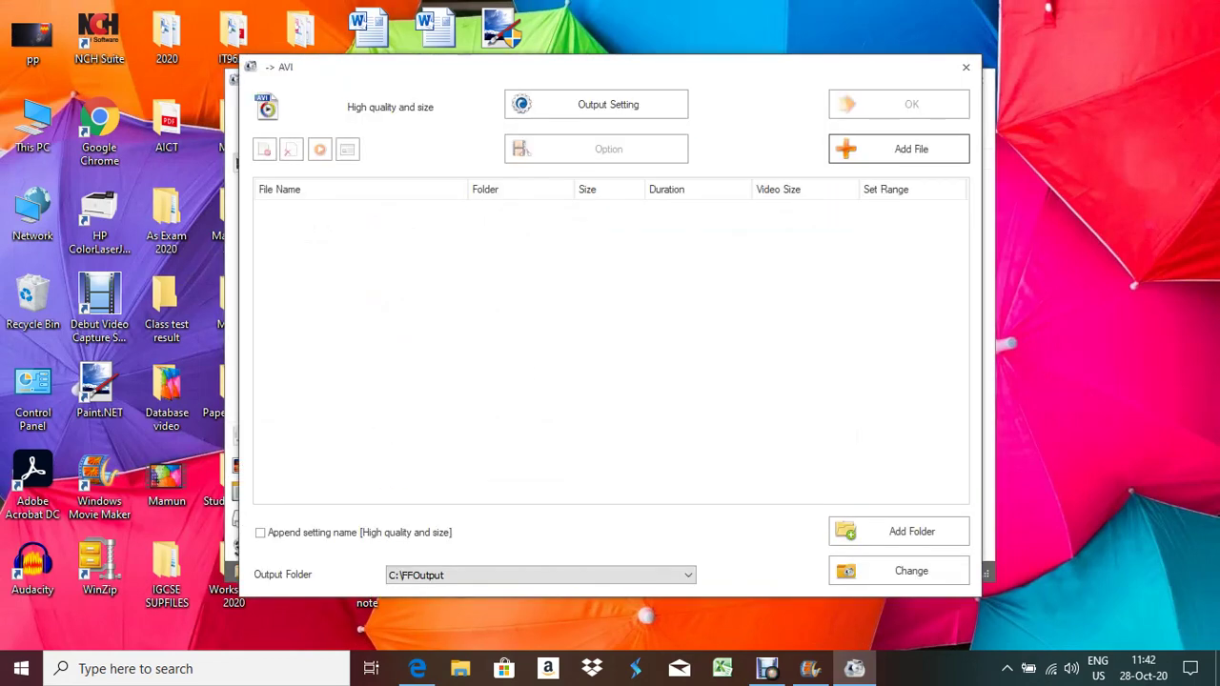
{"action": "key", "text": "Return"}
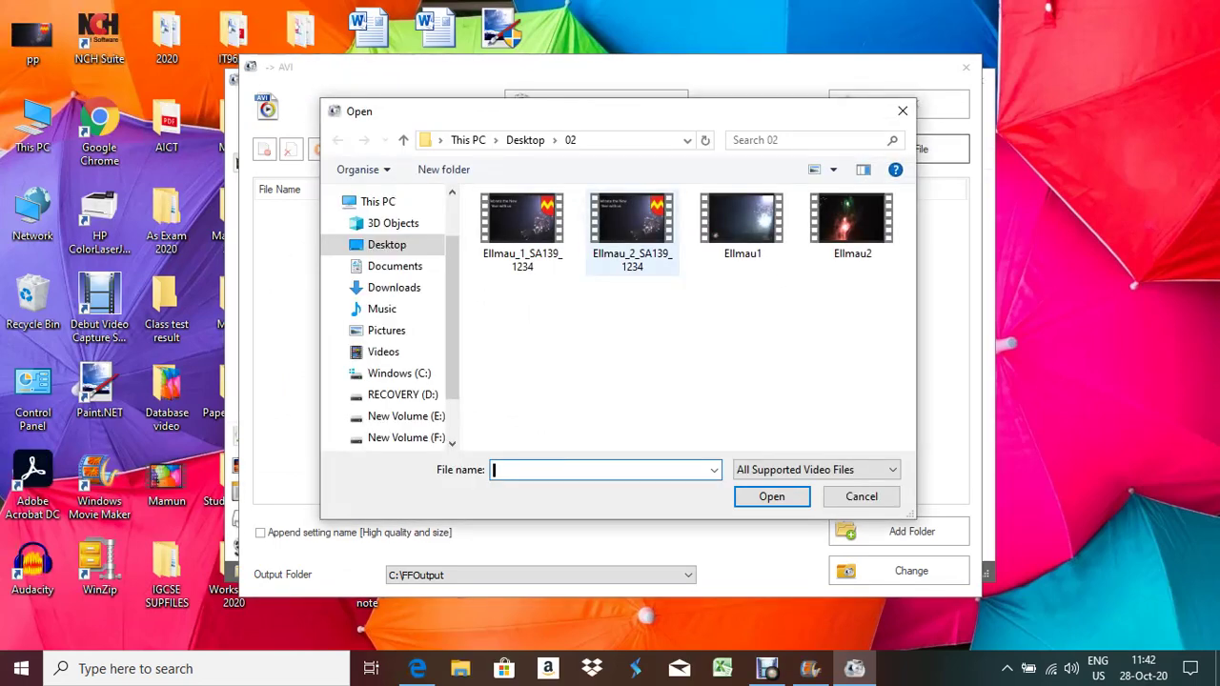
{"action": "double_click", "coordinate": [629, 238]}
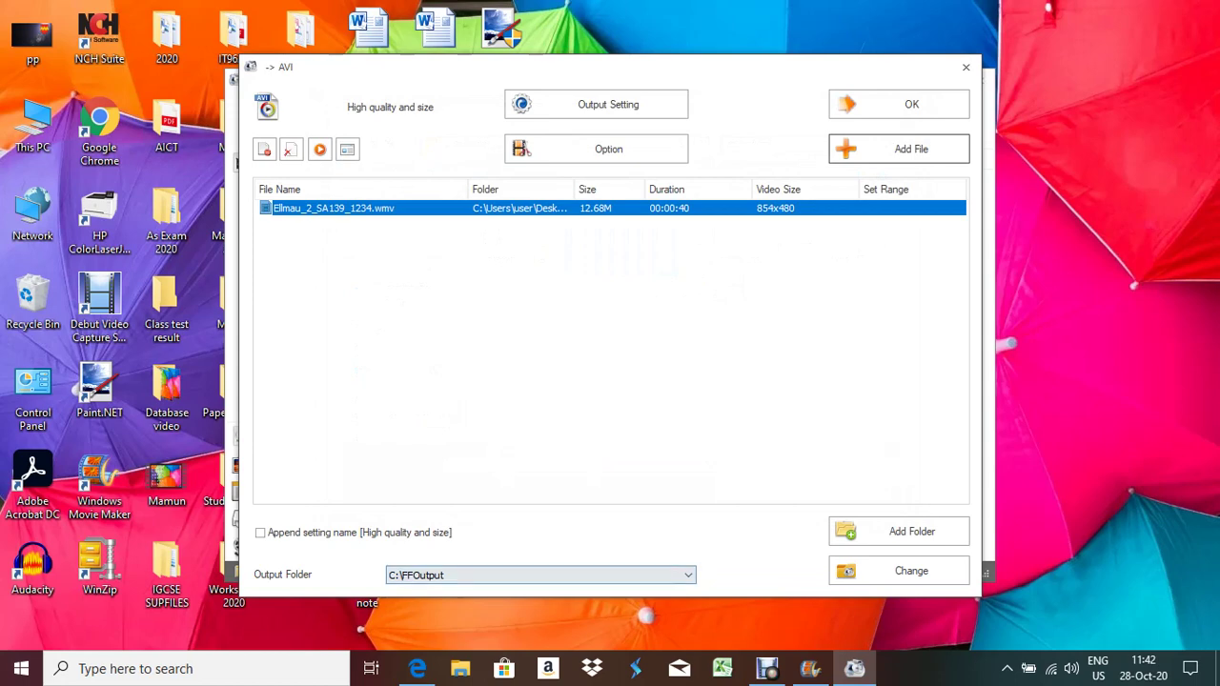
{"action": "left_click", "coordinate": [416, 668]}
{"action": "key", "text": "alt+Tab"}
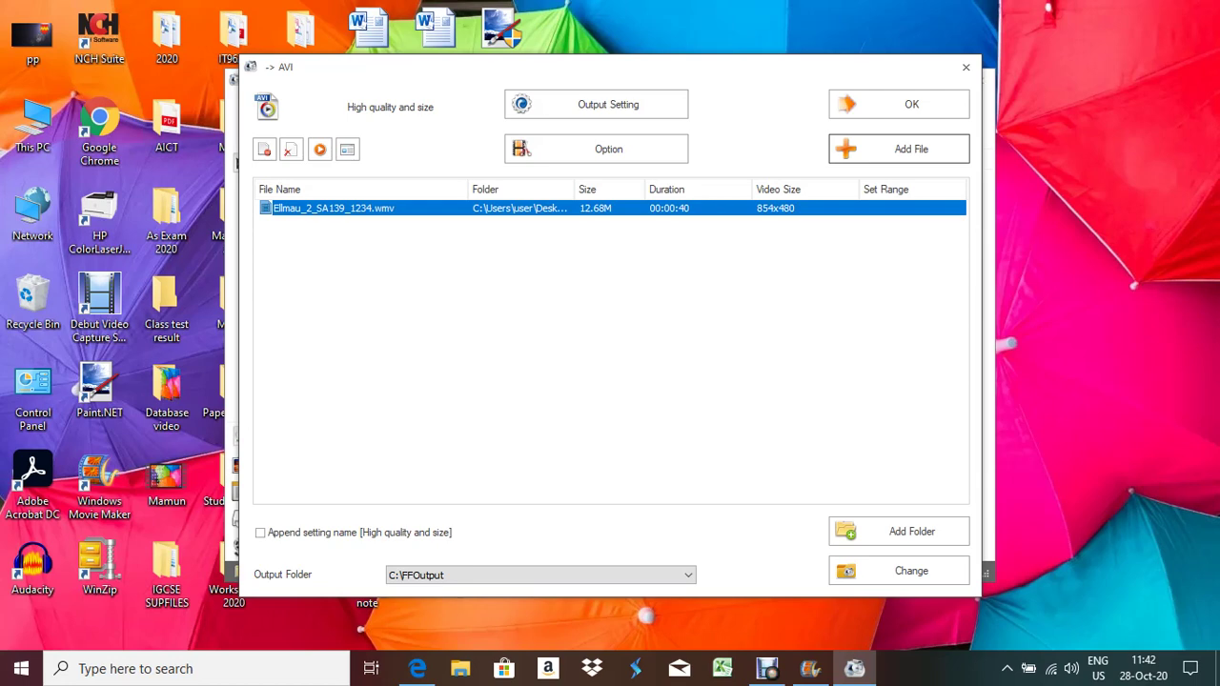
{"action": "key", "text": "Return"}
{"action": "left_click", "coordinate": [288, 130]}
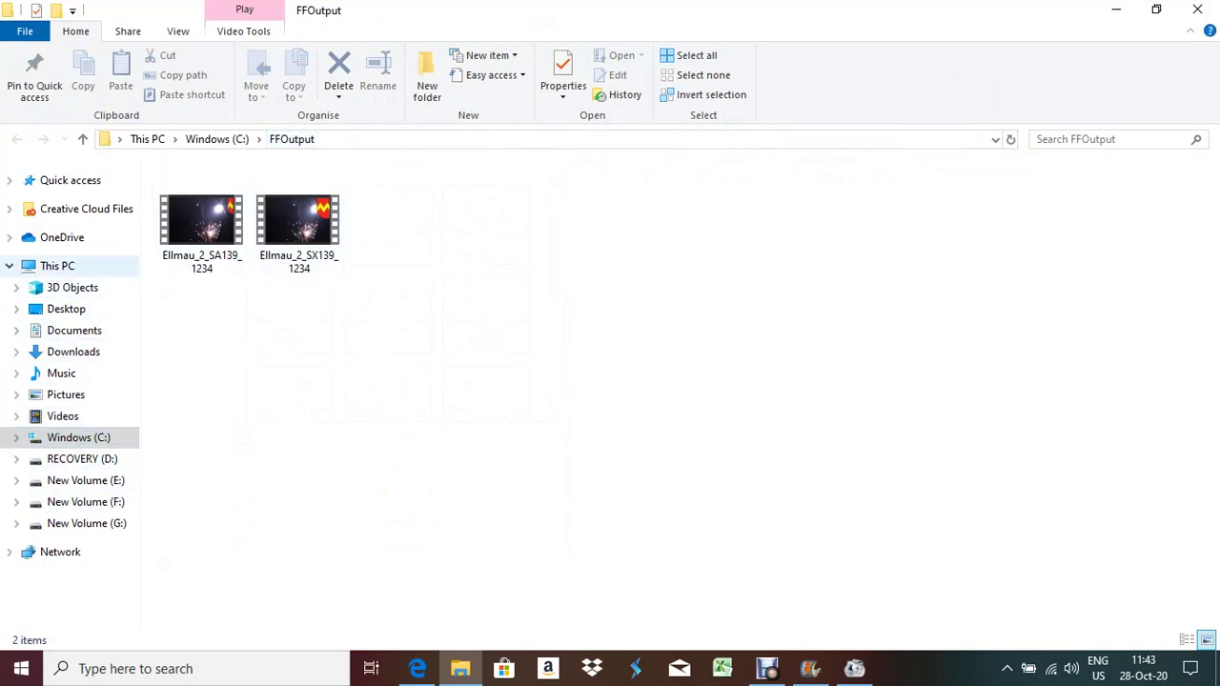
{"action": "left_click", "coordinate": [67, 309]}
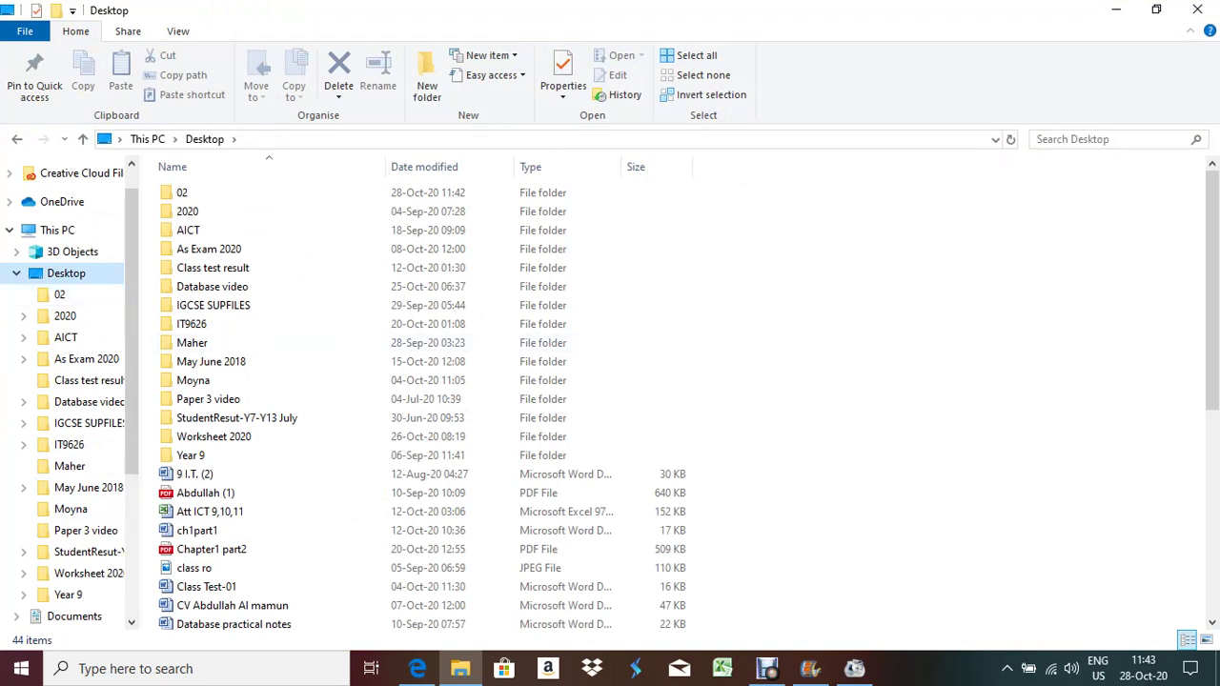
{"action": "scroll", "coordinate": [420, 400], "scroll_direction": "down", "scroll_amount": 7}
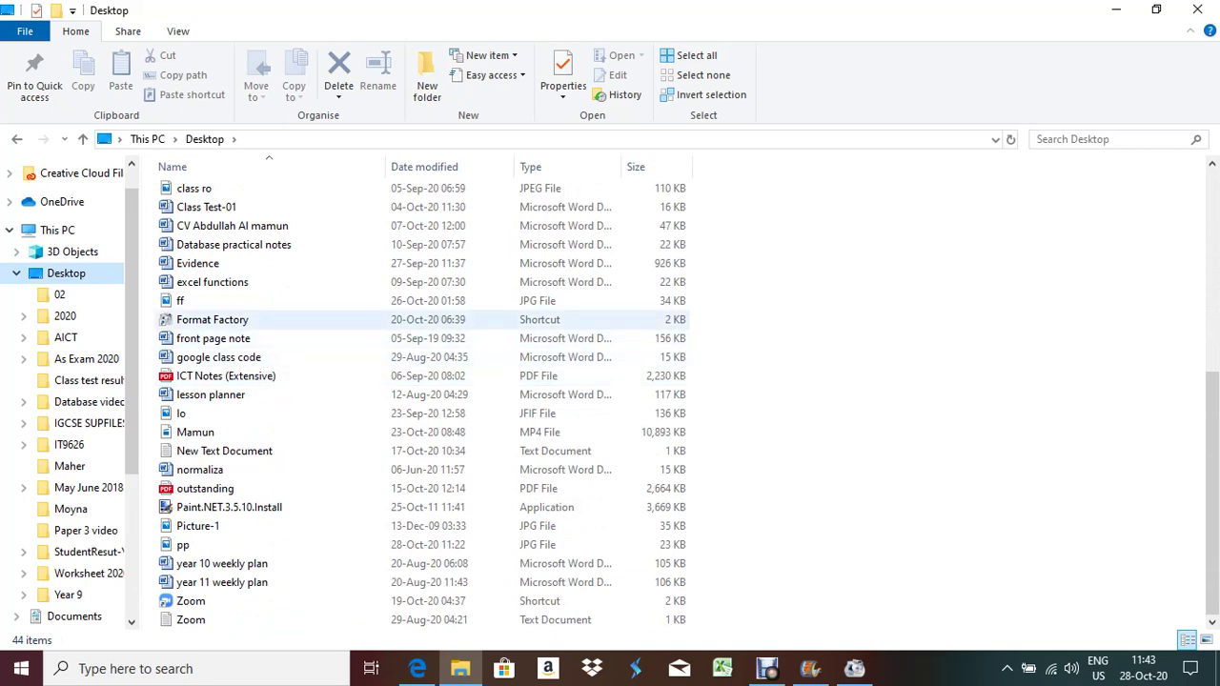
{"action": "left_click", "coordinate": [199, 470]}
{"action": "key", "text": "Home"}
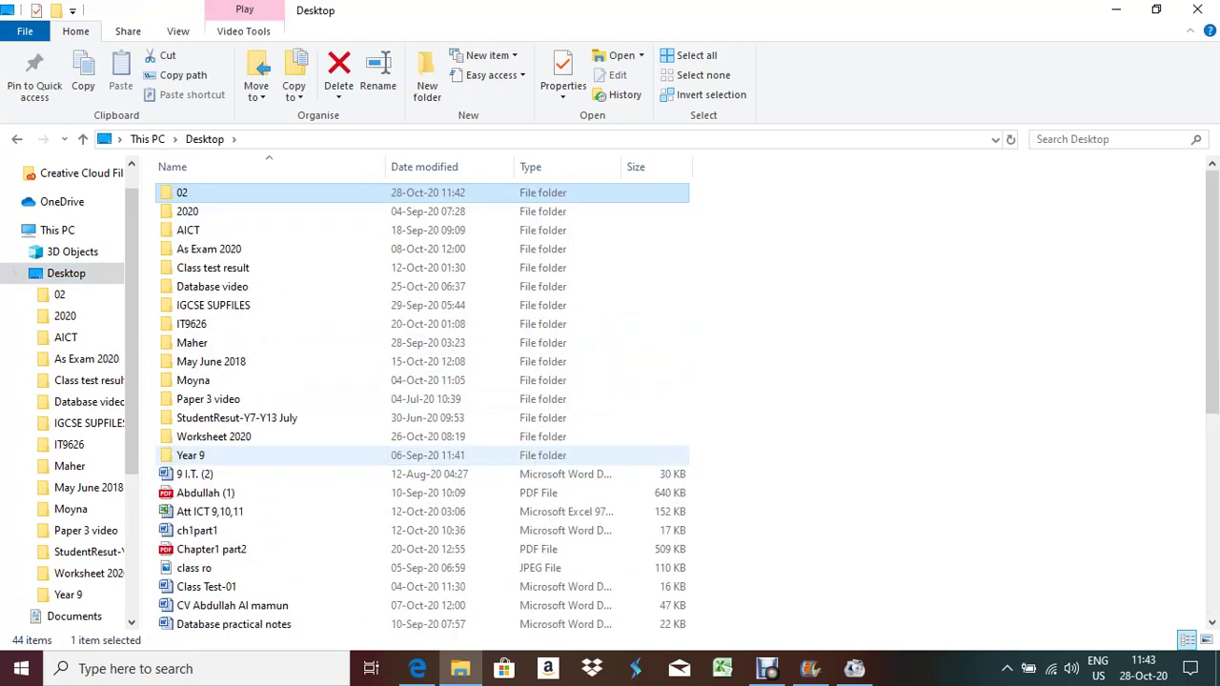
{"action": "key", "text": "Return"}
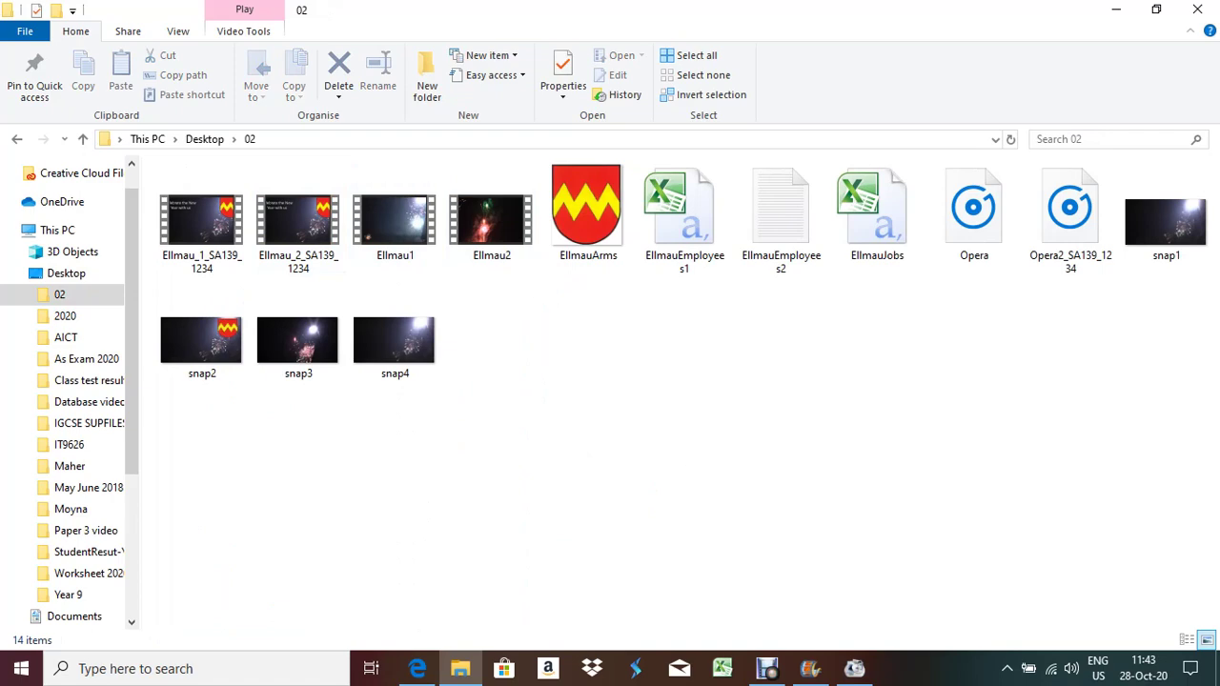
{"action": "left_click", "coordinate": [1197, 8]}
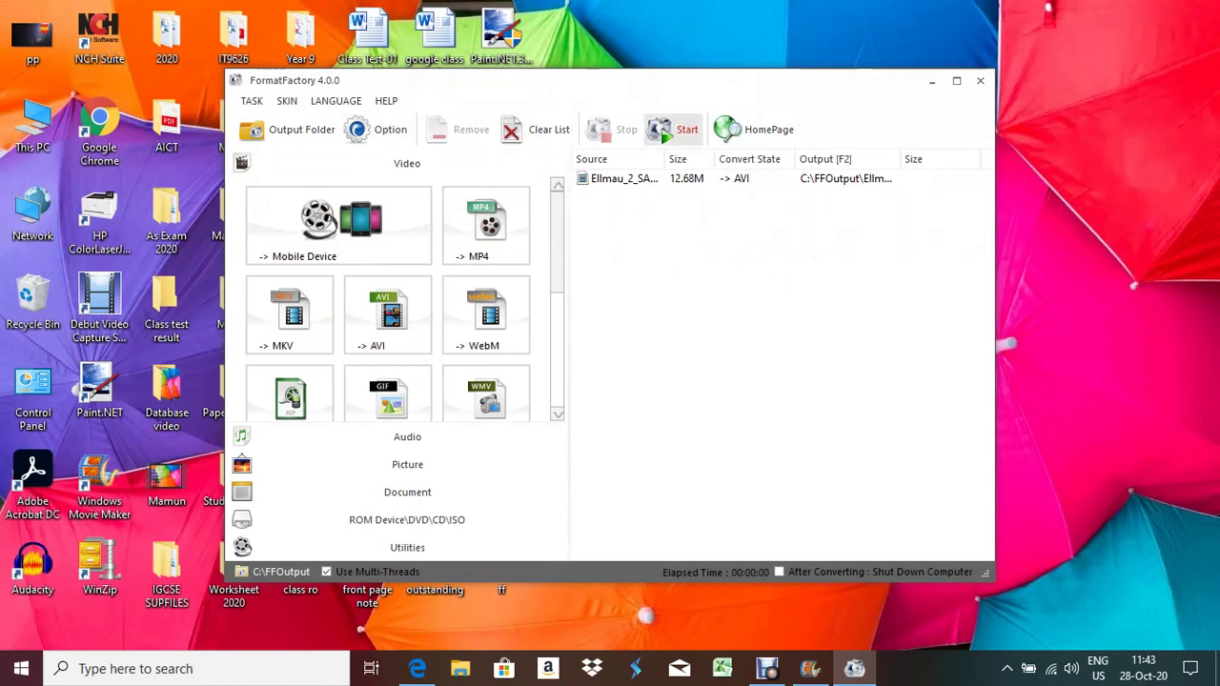
{"action": "left_click", "coordinate": [673, 130]}
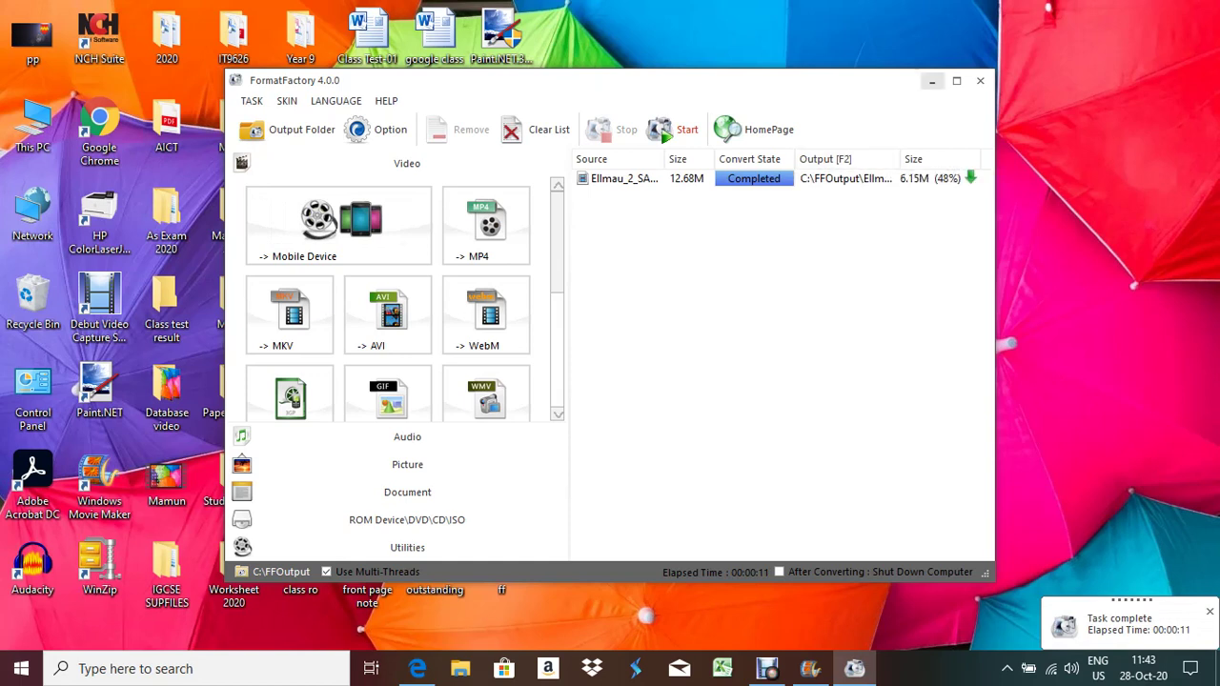
{"action": "left_click", "coordinate": [932, 81]}
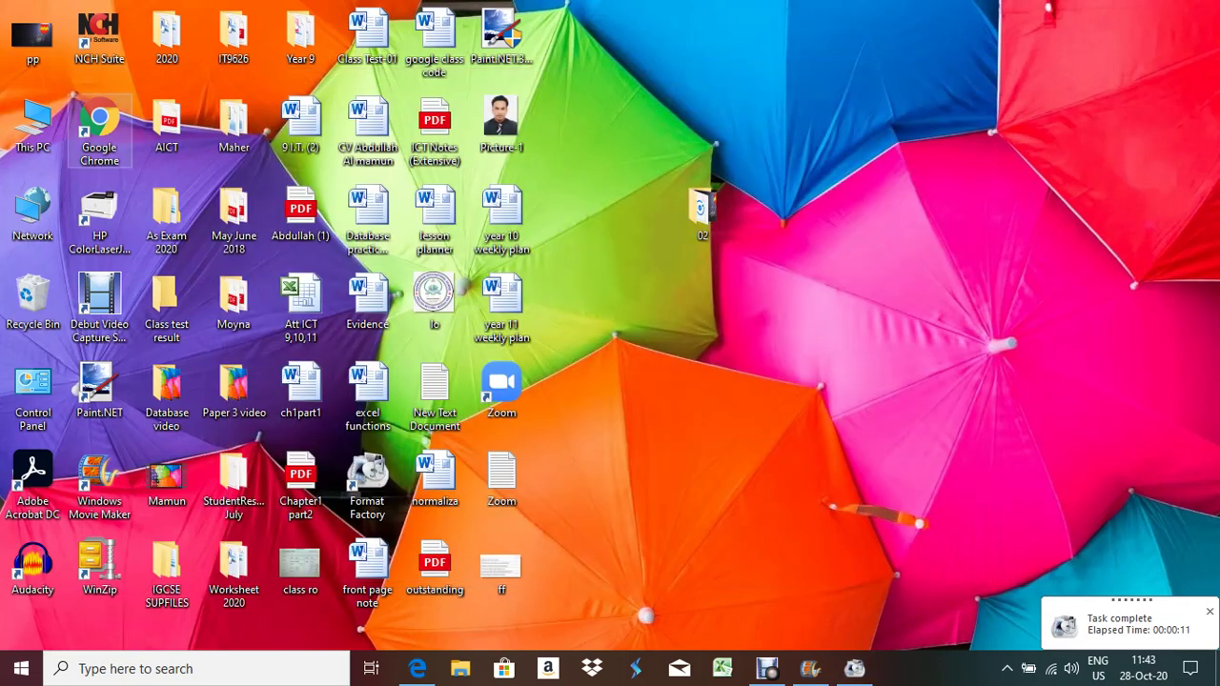
Delete the three old Ellmau video files from C:\FFOutput and return to Format Factory
{"action": "double_click", "coordinate": [36, 126]}
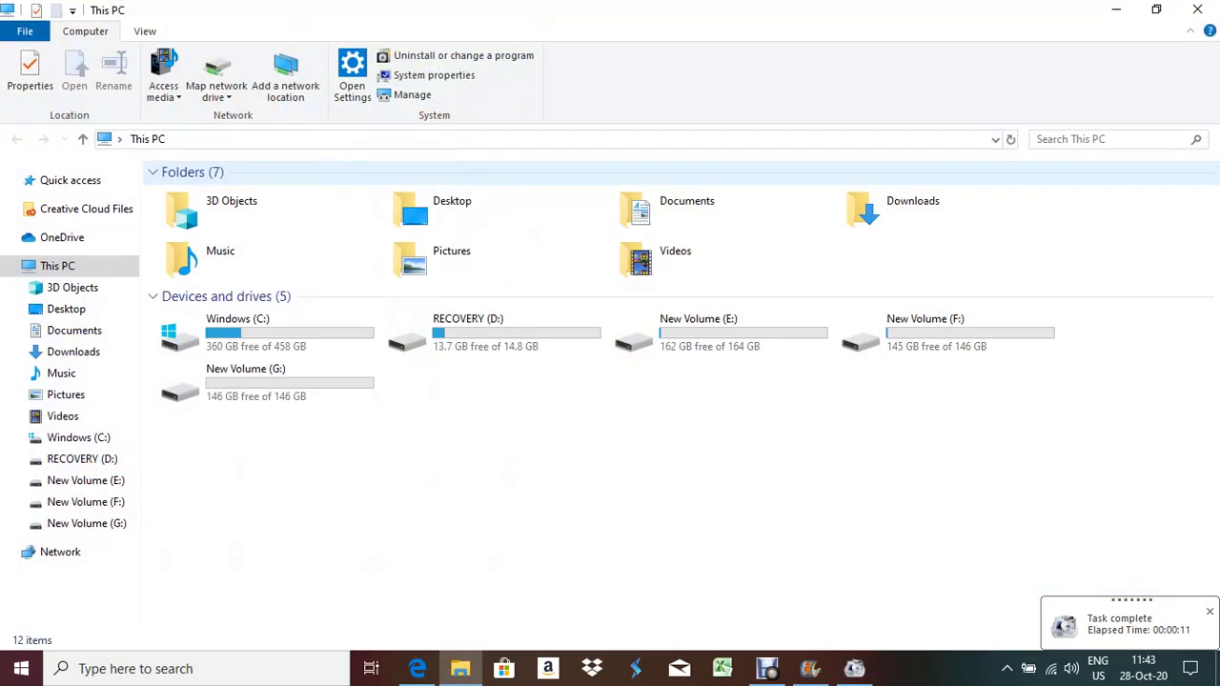
{"action": "double_click", "coordinate": [239, 328]}
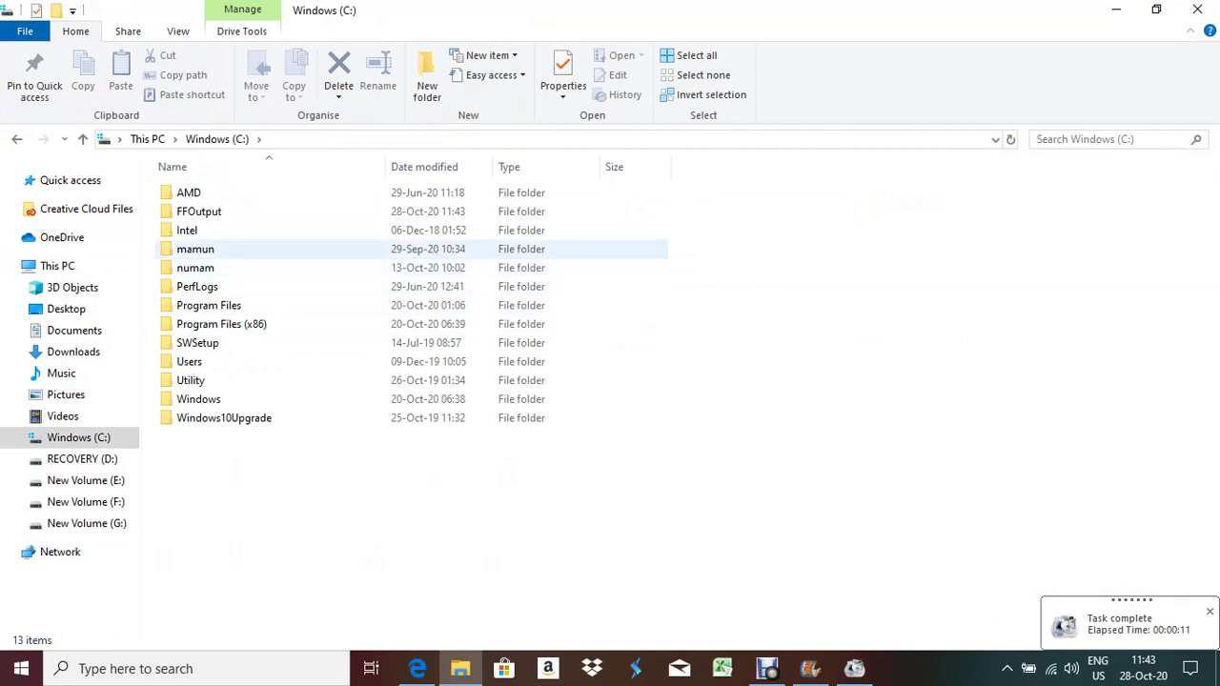
{"action": "double_click", "coordinate": [199, 211]}
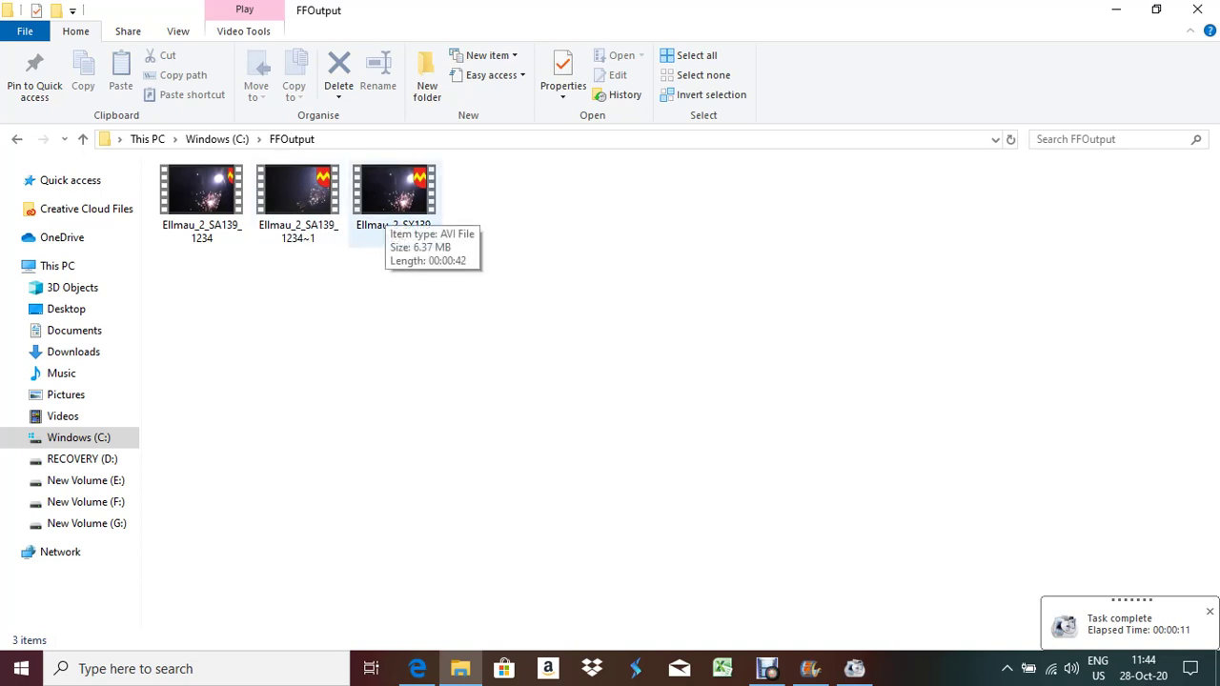
{"action": "left_click", "coordinate": [395, 195]}
{"action": "left_click_drag", "start_coordinate": [493, 301], "coordinate": [179, 183]}
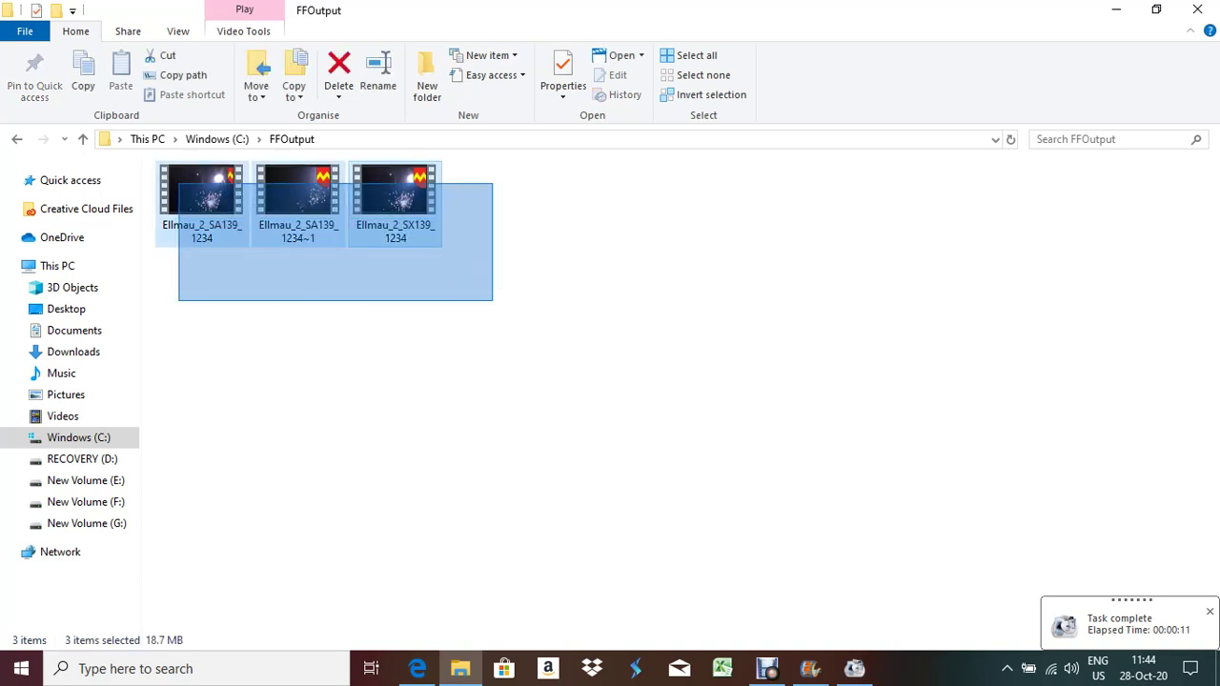
{"action": "key", "text": "Delete"}
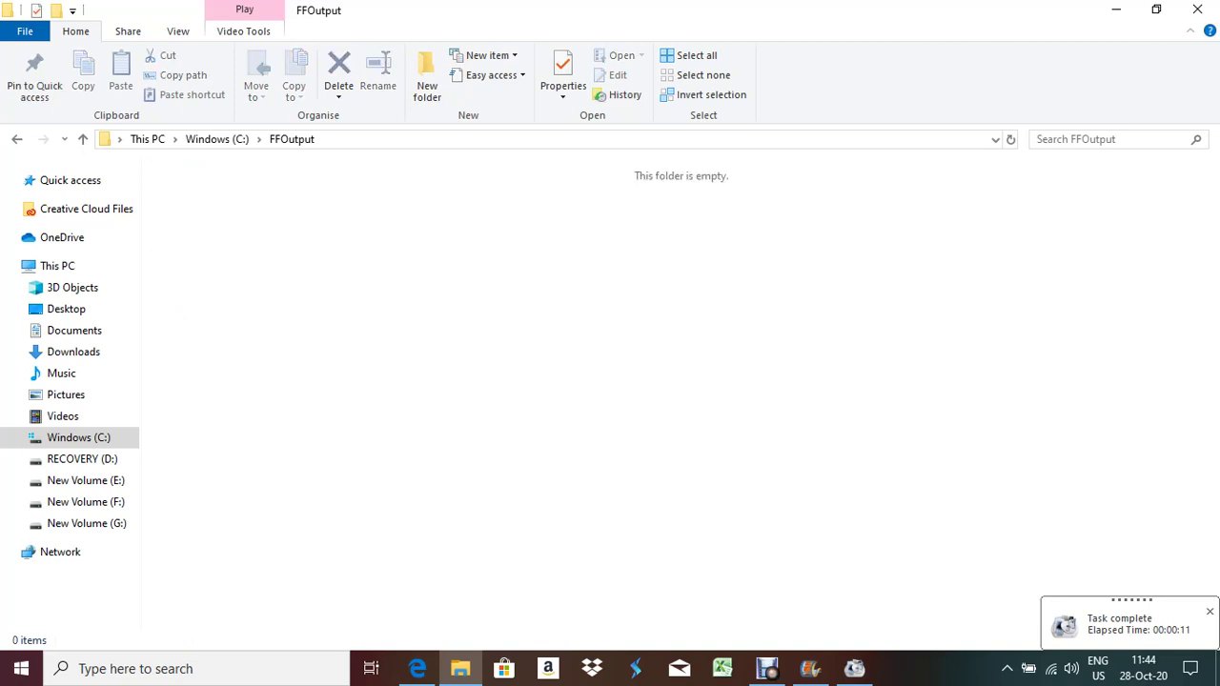
{"action": "left_click", "coordinate": [854, 668]}
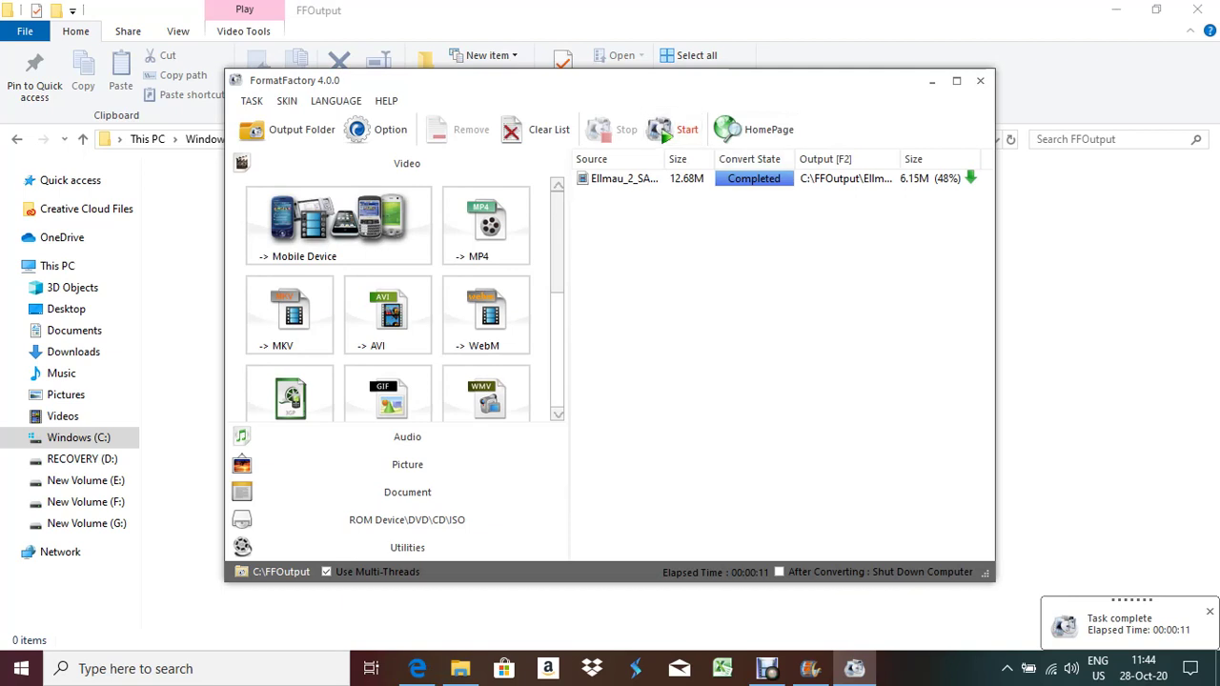
{"action": "left_click", "coordinate": [387, 312]}
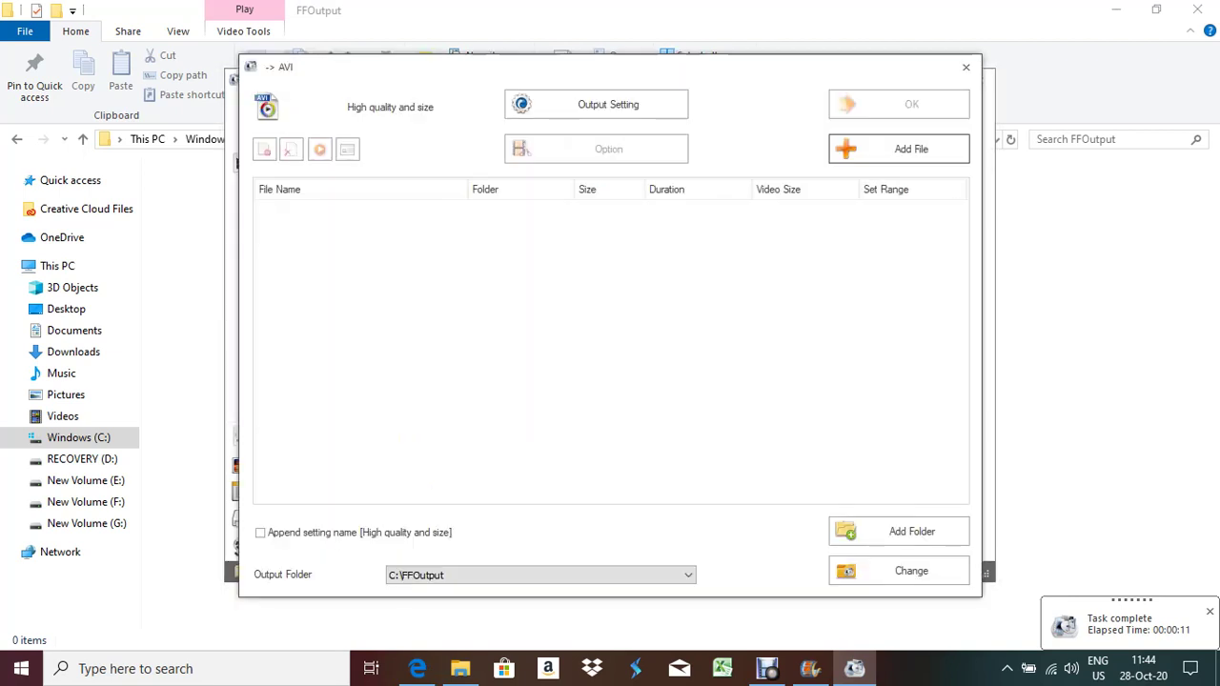
{"action": "left_click", "coordinate": [899, 149]}
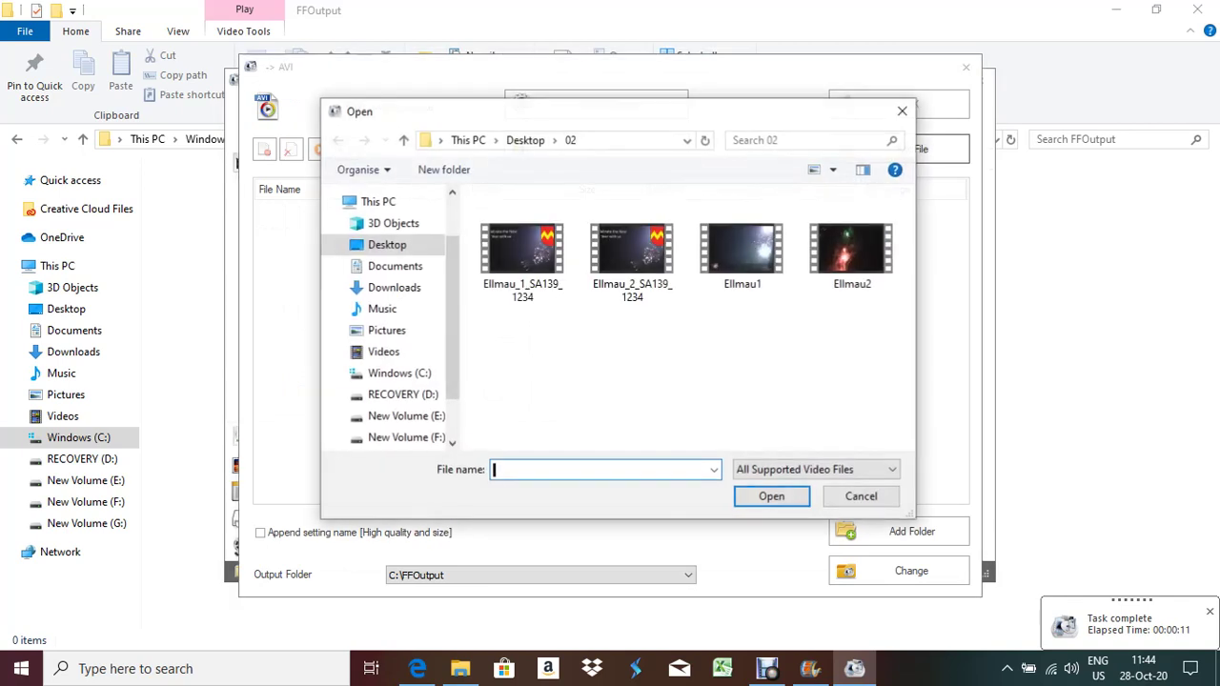
{"action": "left_click", "coordinate": [630, 250]}
{"action": "key", "text": "Return"}
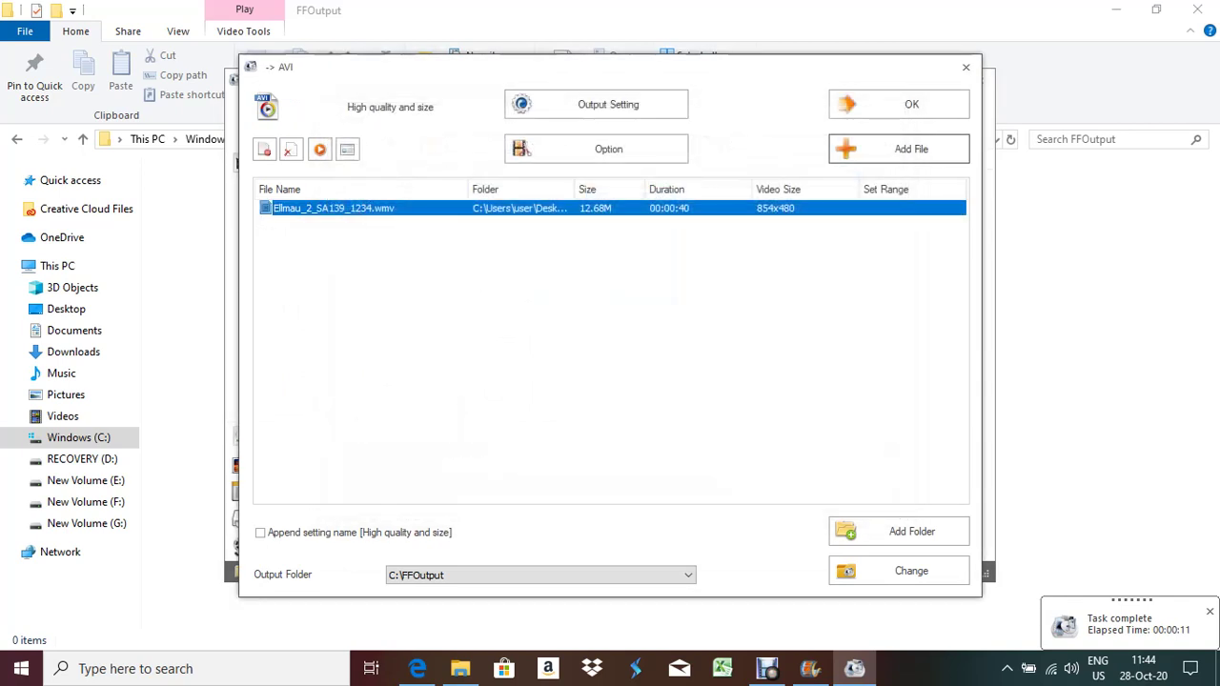
{"action": "left_click", "coordinate": [899, 103]}
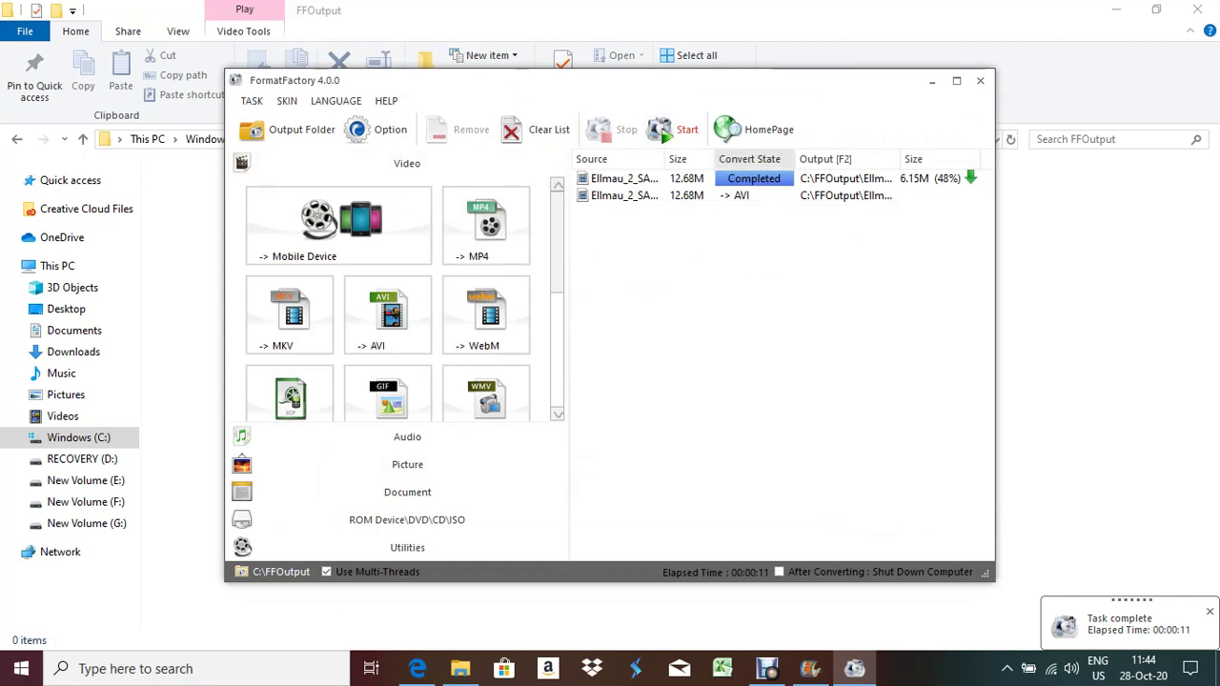
{"action": "left_click", "coordinate": [673, 130]}
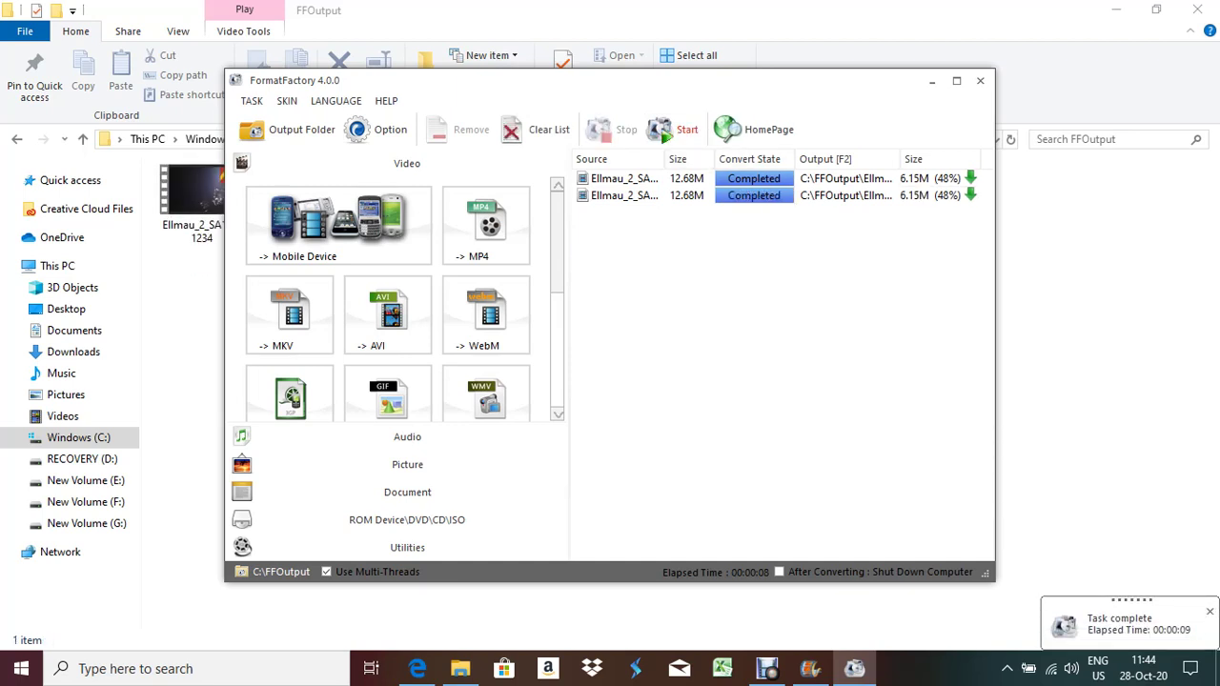
{"action": "left_click", "coordinate": [980, 80]}
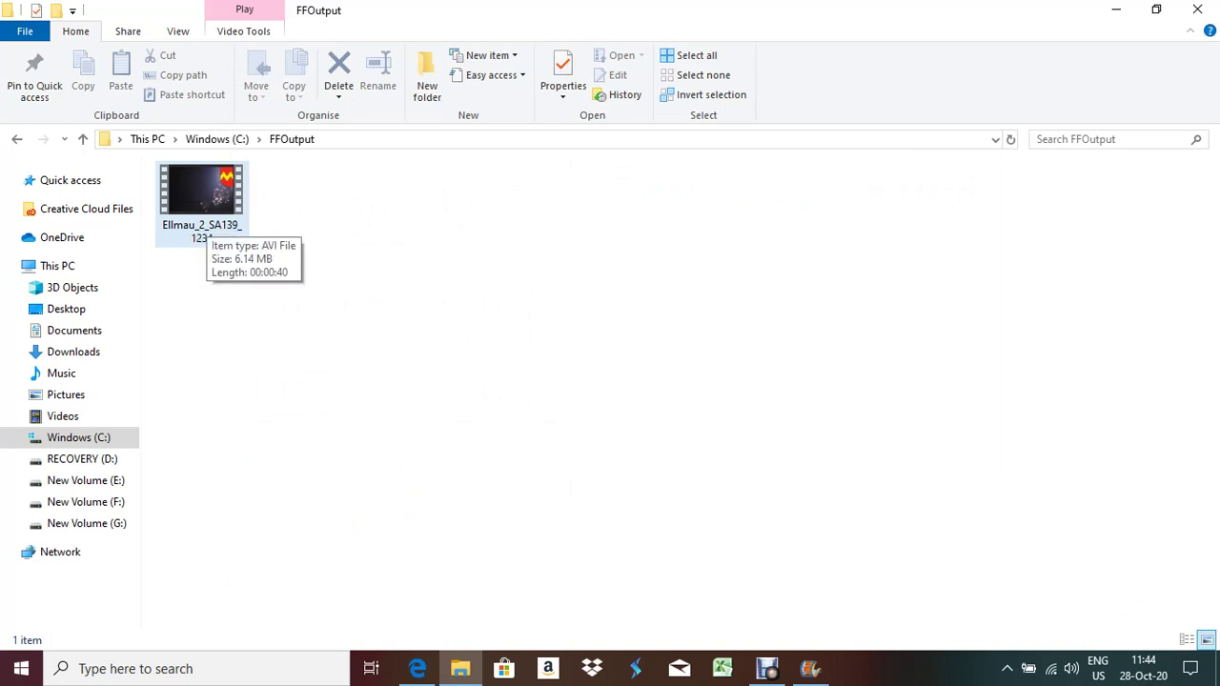
{"action": "left_click", "coordinate": [201, 200]}
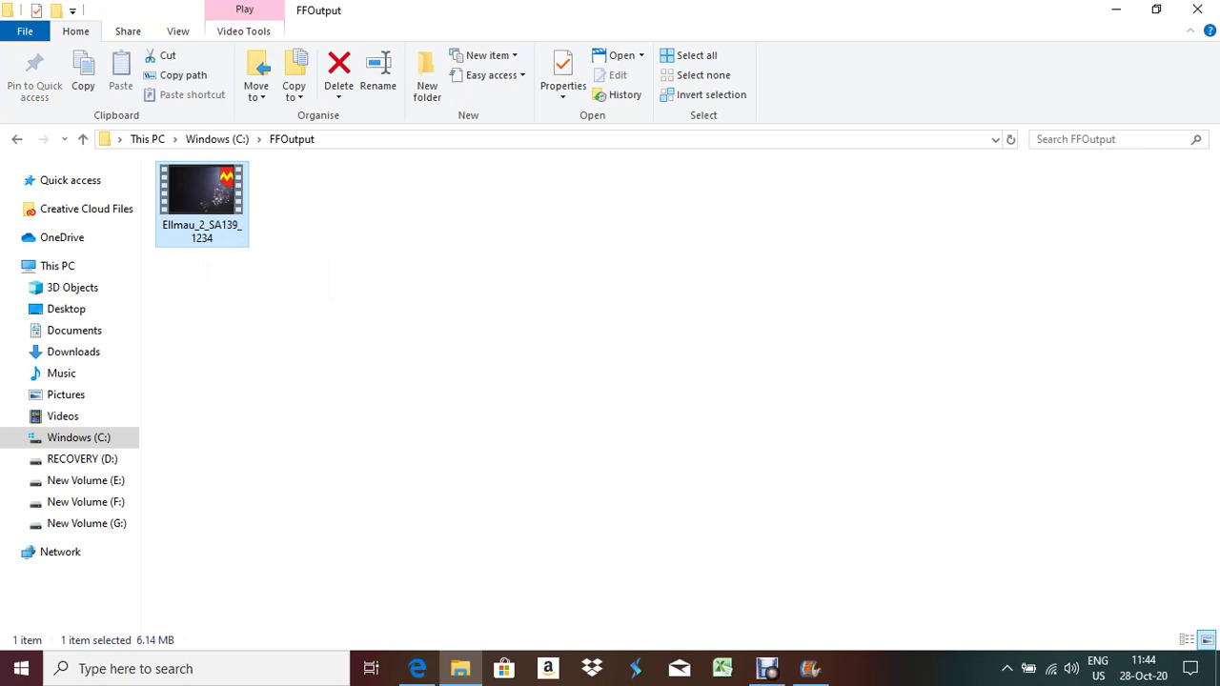
{"action": "right_click", "coordinate": [207, 193]}
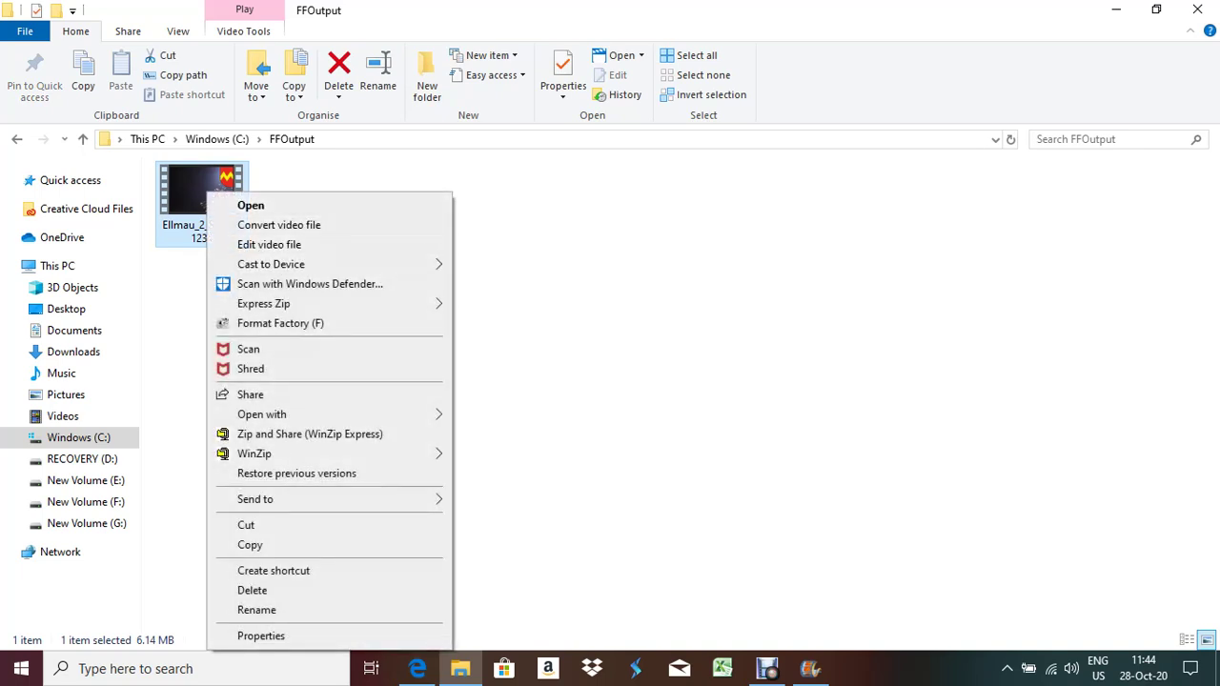
{"action": "left_click", "coordinate": [257, 610]}
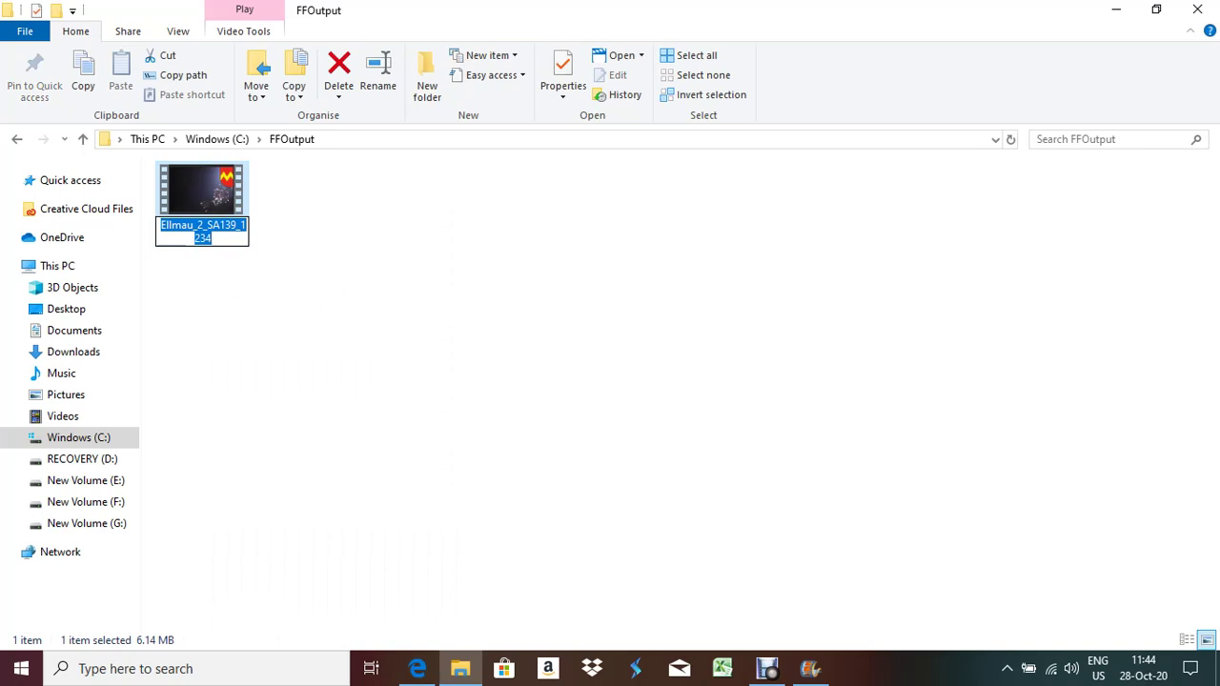
{"action": "left_click", "coordinate": [203, 230]}
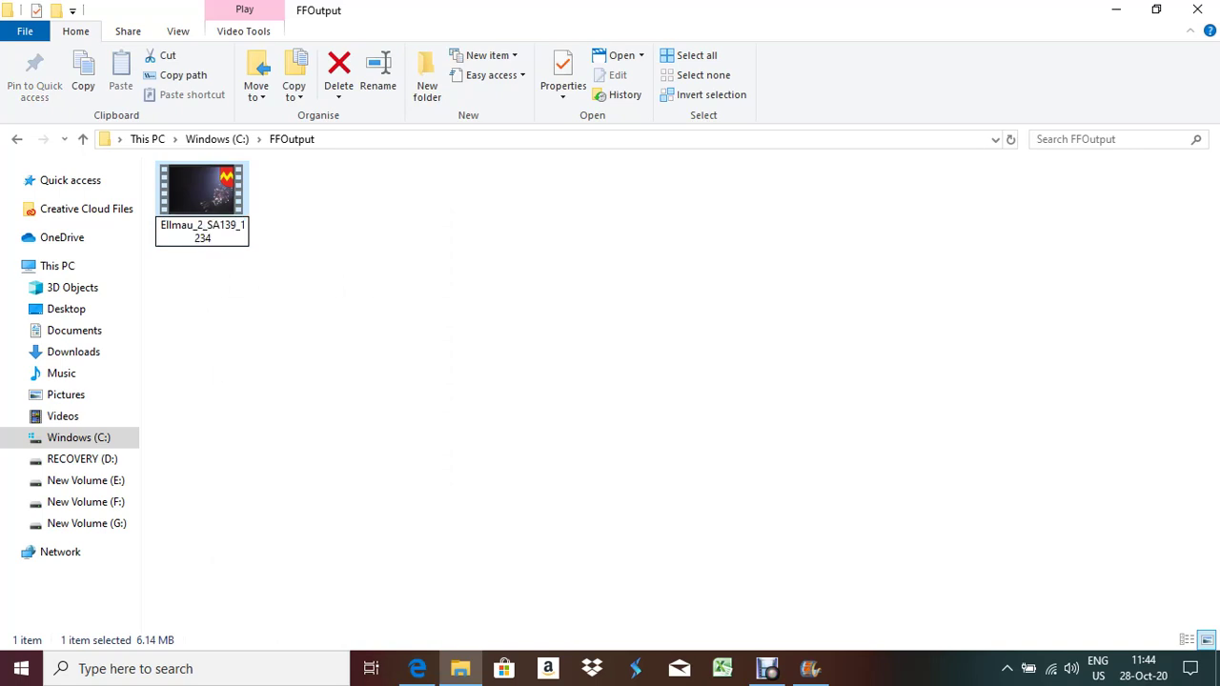
{"action": "key", "text": "BackSpace"}
{"action": "type", "text": "#"}
{"action": "key", "text": "BackSpace"}
{"action": "type", "text": "3"}
{"action": "key", "text": "Return"}
Copy the renamed AVI to the clipboard and go to folder 02 on the desktop
{"action": "right_click", "coordinate": [194, 192]}
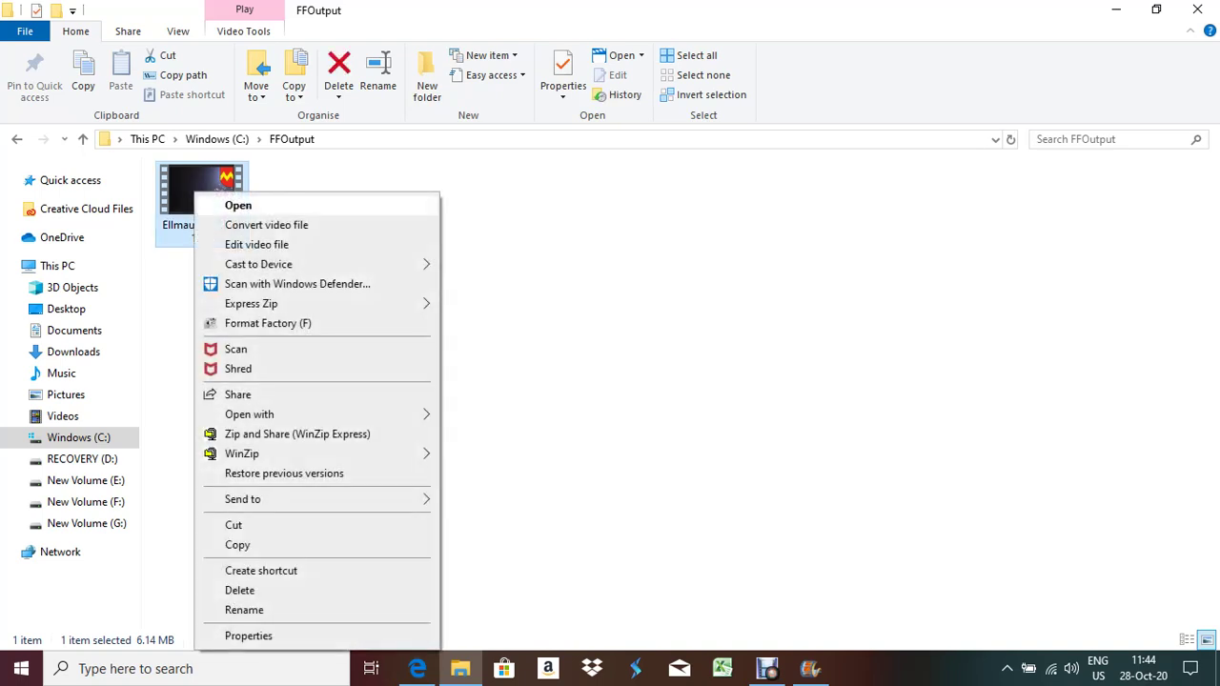
{"action": "left_click", "coordinate": [237, 545]}
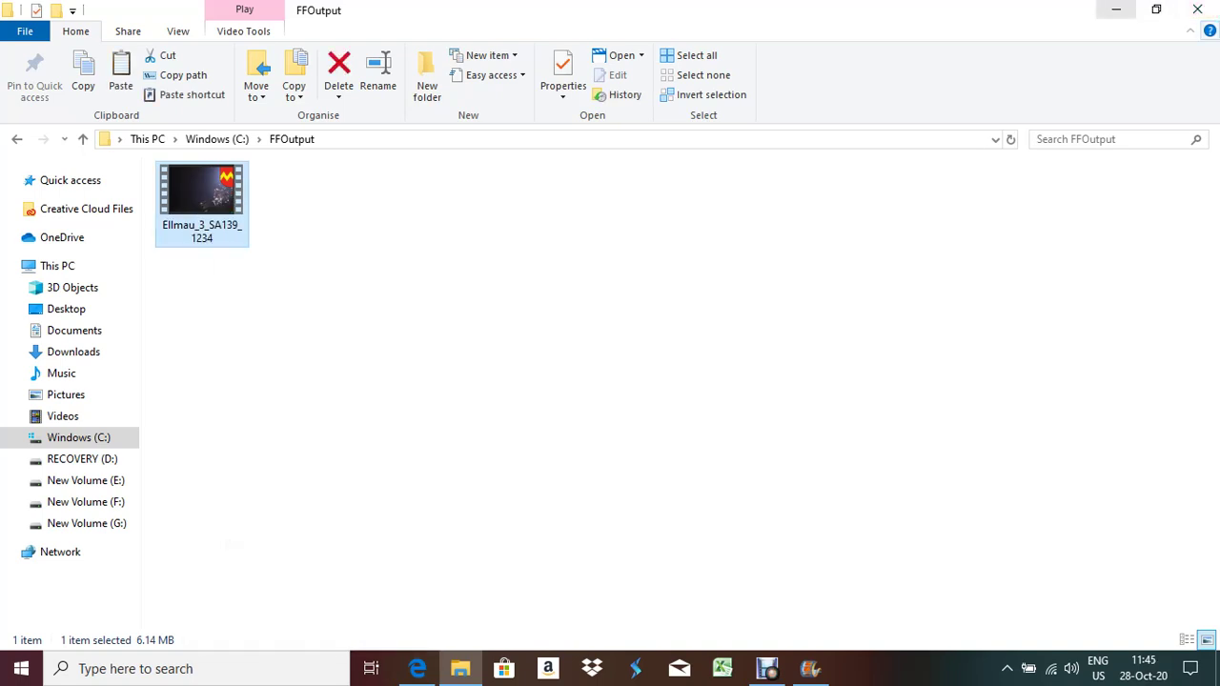
{"action": "left_click", "coordinate": [1115, 10]}
{"action": "double_click", "coordinate": [702, 205]}
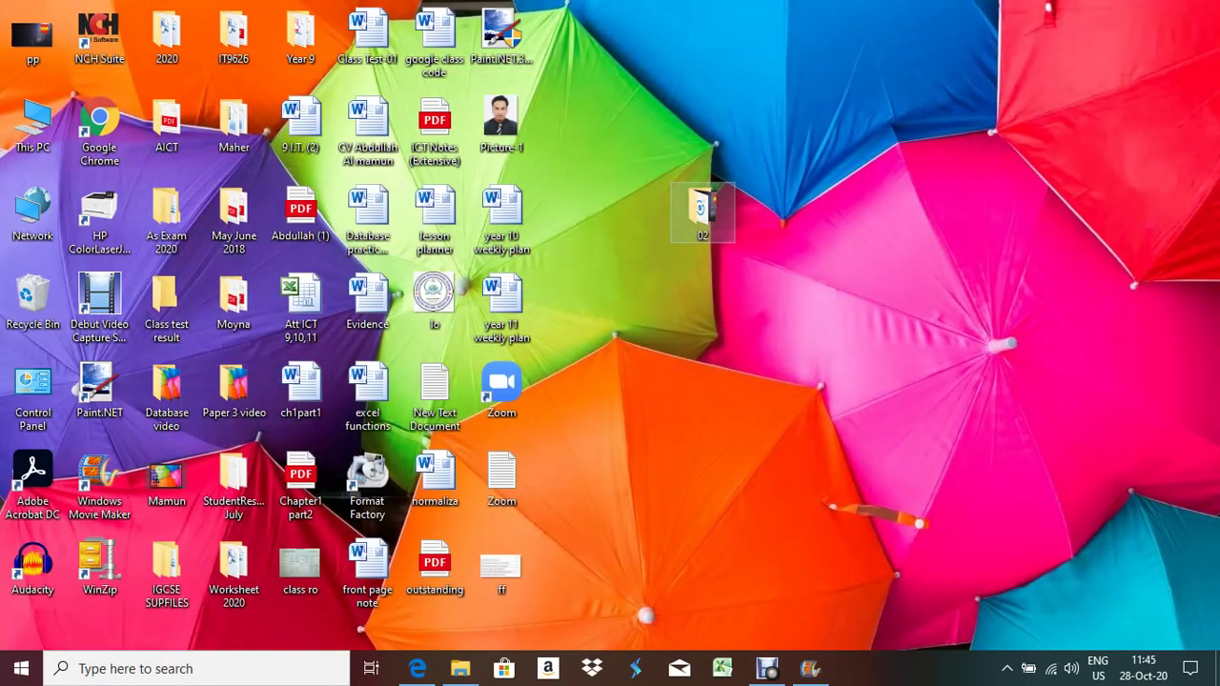
{"action": "left_click", "coordinate": [190, 399]}
{"action": "left_click", "coordinate": [191, 399], "text": "ctrl"}
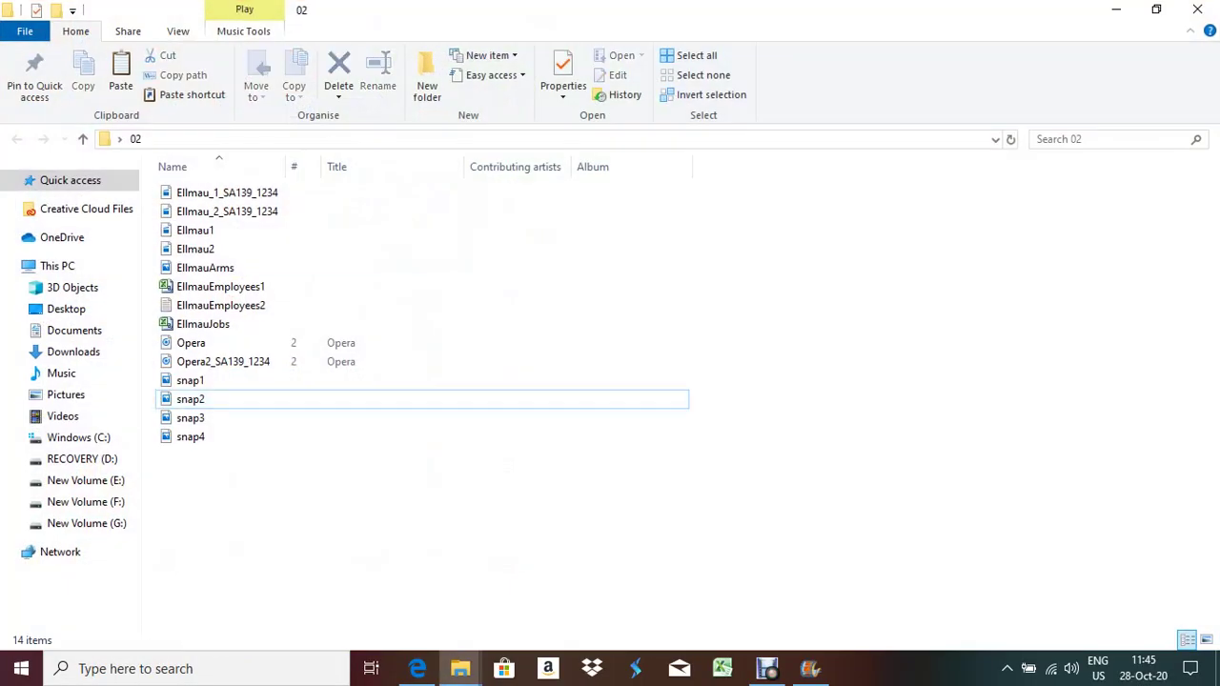
{"action": "key", "text": "ctrl+v"}
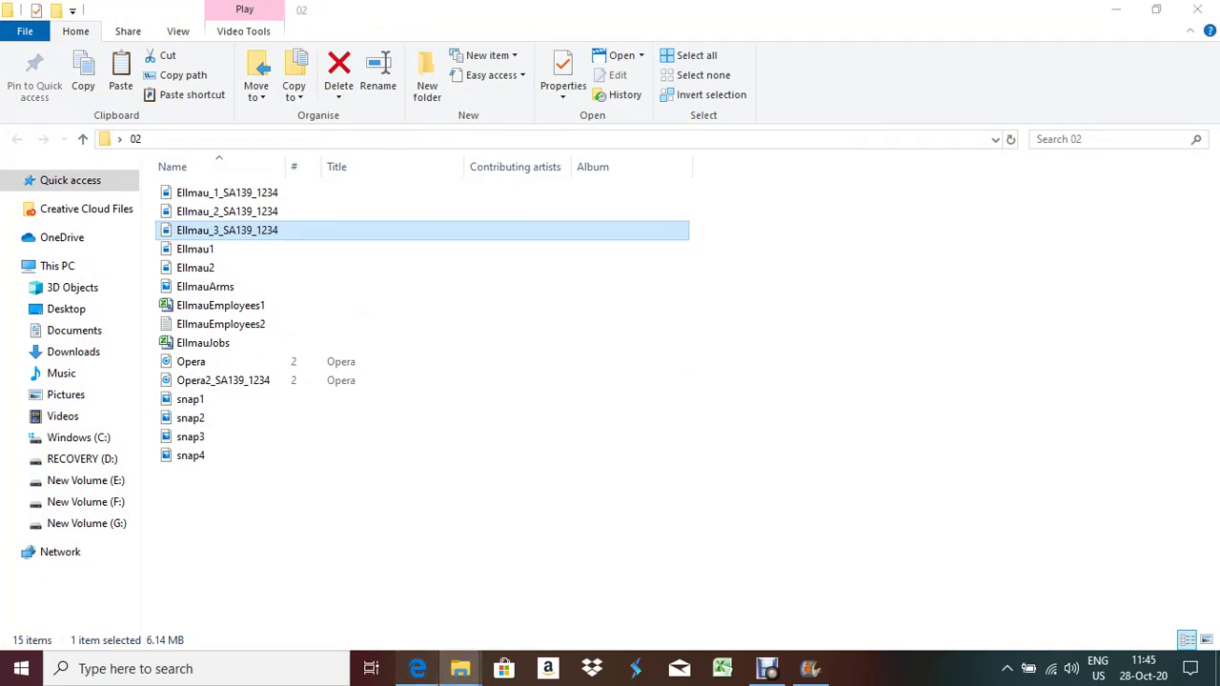
Review the question paper PDF in Edge, then return to folder 02
{"action": "left_click", "coordinate": [418, 668]}
{"action": "scroll", "coordinate": [610, 382], "scroll_direction": "down", "scroll_amount": 3}
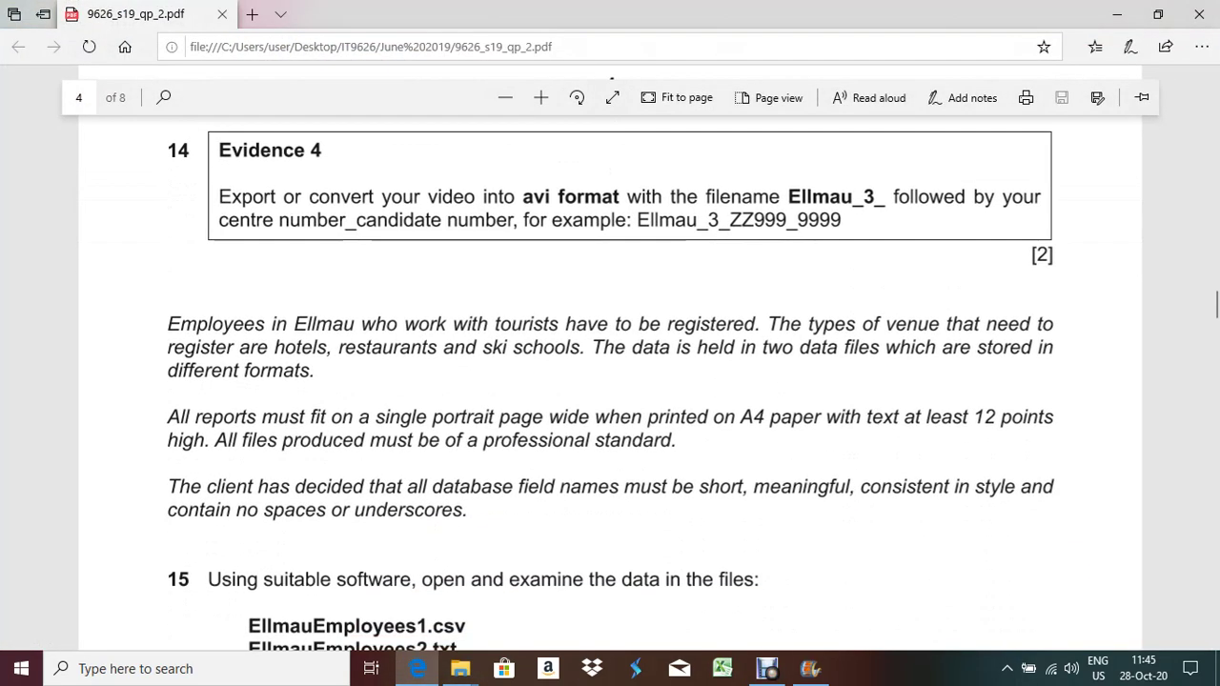
{"action": "scroll", "coordinate": [610, 381], "scroll_direction": "up", "scroll_amount": 10}
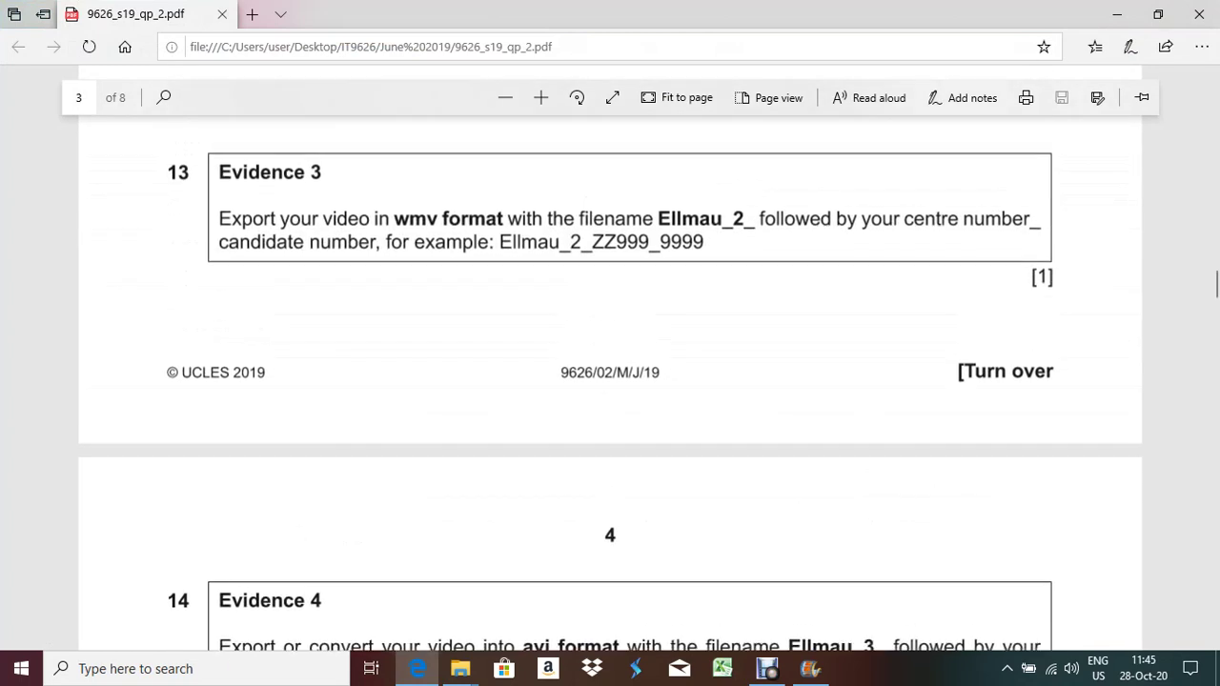
{"action": "key", "text": "alt+Tab"}
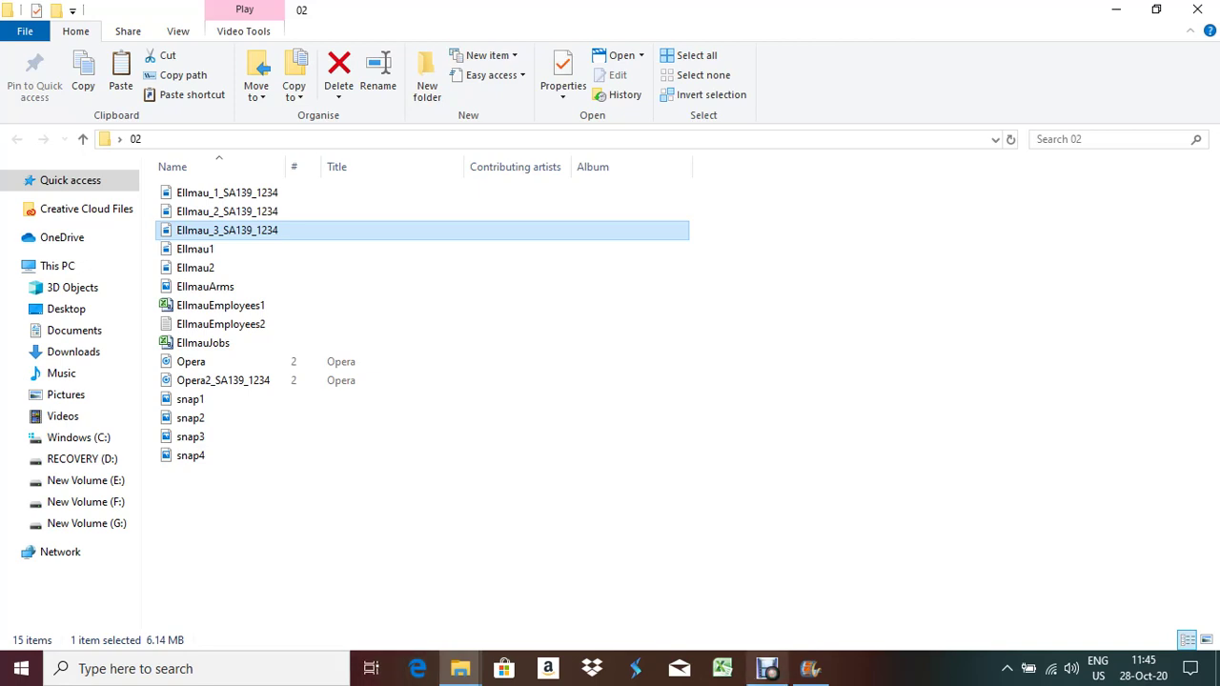
{"action": "left_click", "coordinate": [767, 668]}
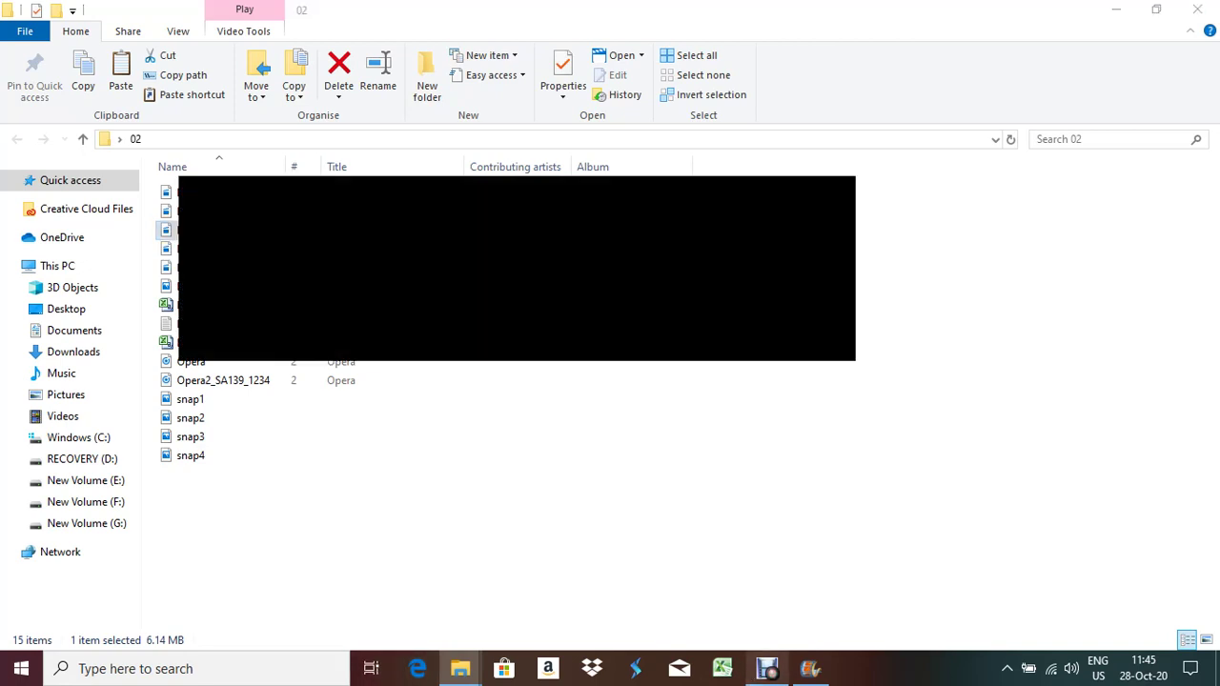